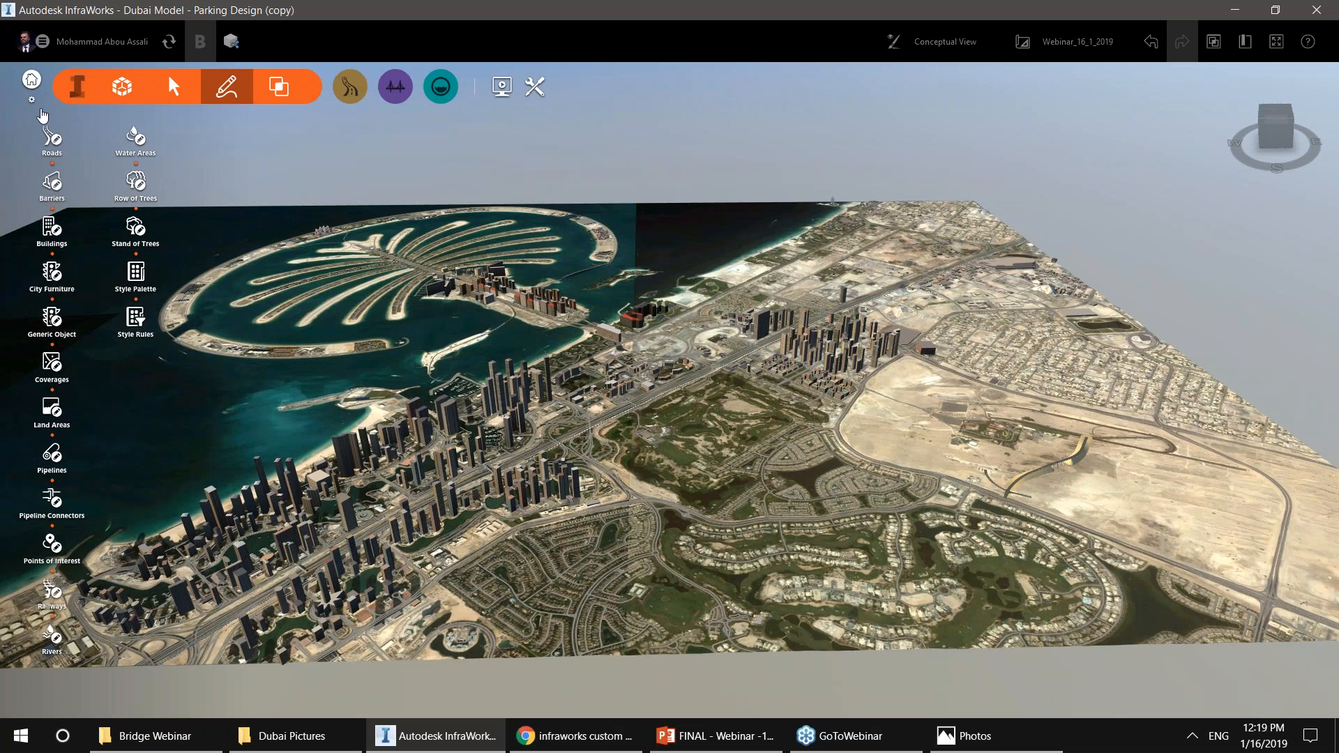
Return to the model list and reopen the Dubai Model - Parking Design (copy) model.
{"action": "left_click", "coordinate": [32, 79]}
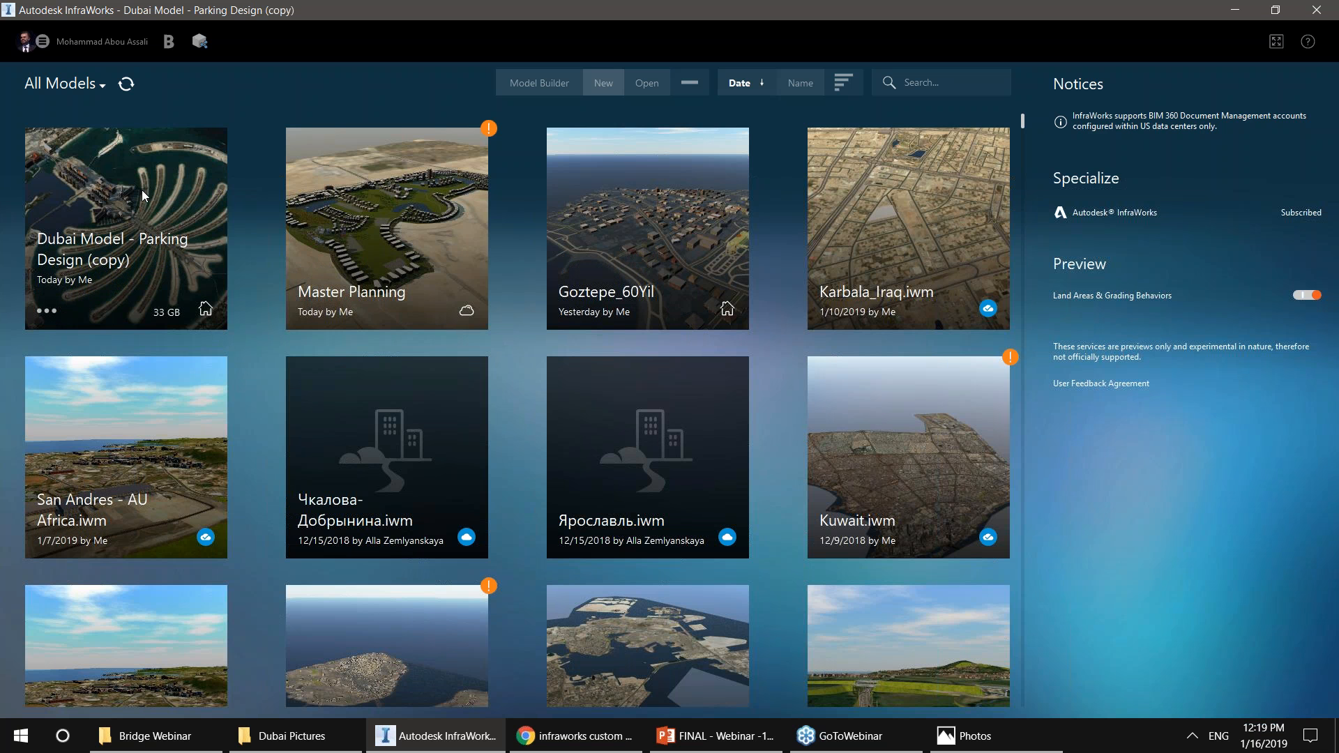
{"action": "left_click", "coordinate": [161, 272]}
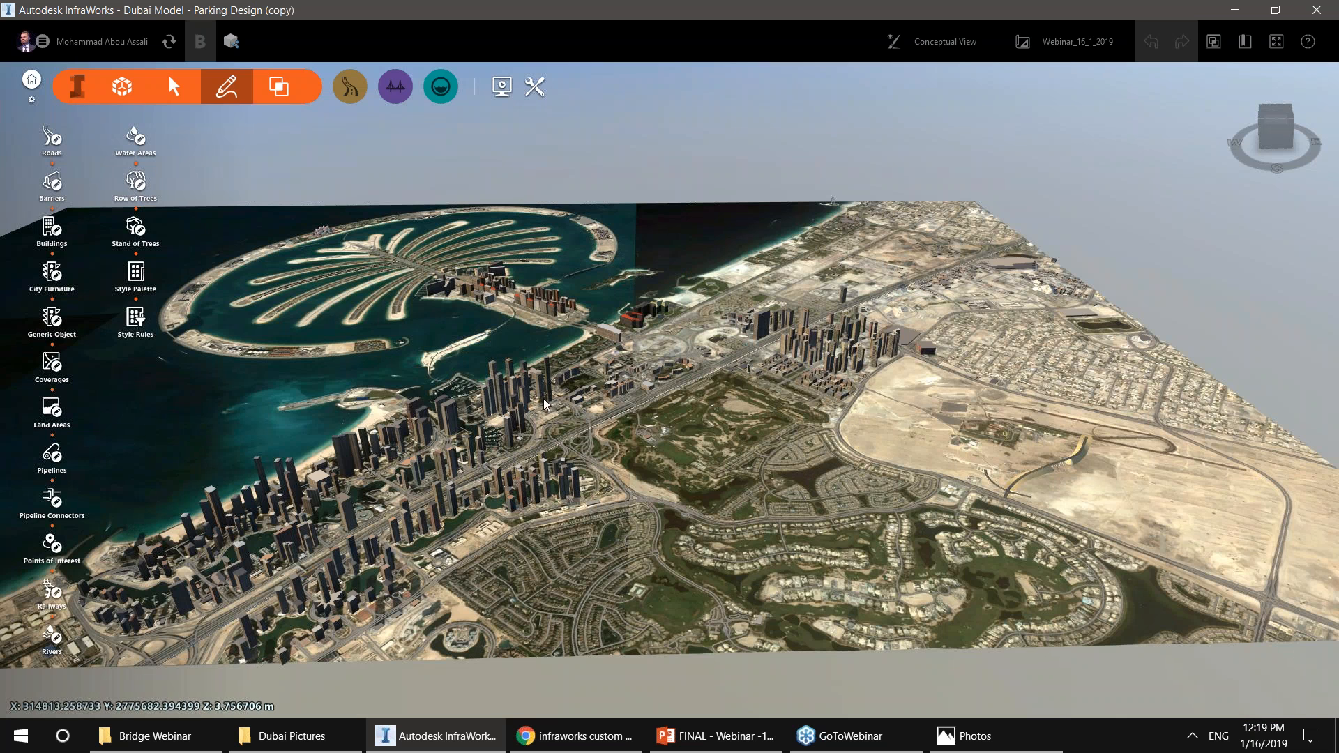
Examine the Dubai model from several angles, from the marina towers and highway out to its location on the globe.
{"action": "left_click_drag", "start_coordinate": [537, 414], "coordinate": [544, 468]}
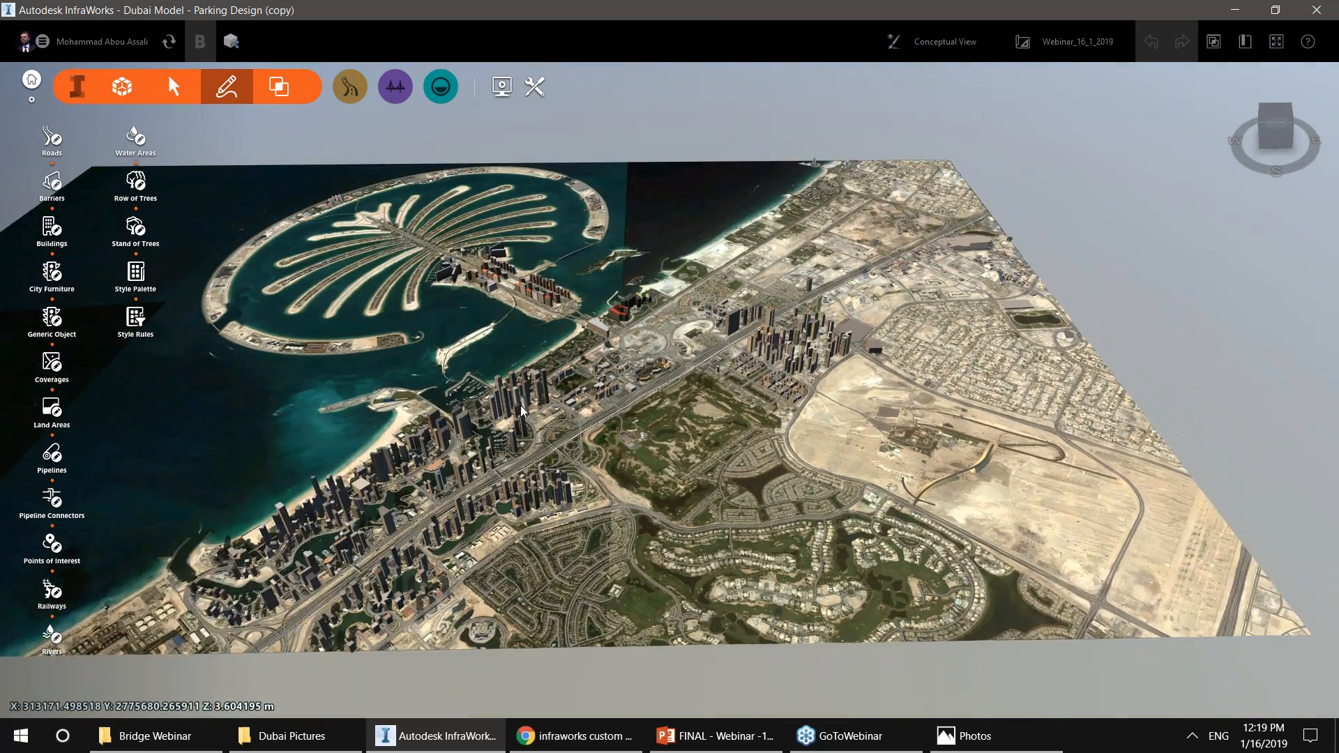
{"action": "scroll", "coordinate": [558, 460], "scroll_direction": "down", "scroll_amount": 2}
{"action": "middle_click_drag", "start_coordinate": [614, 461], "coordinate": [658, 517]}
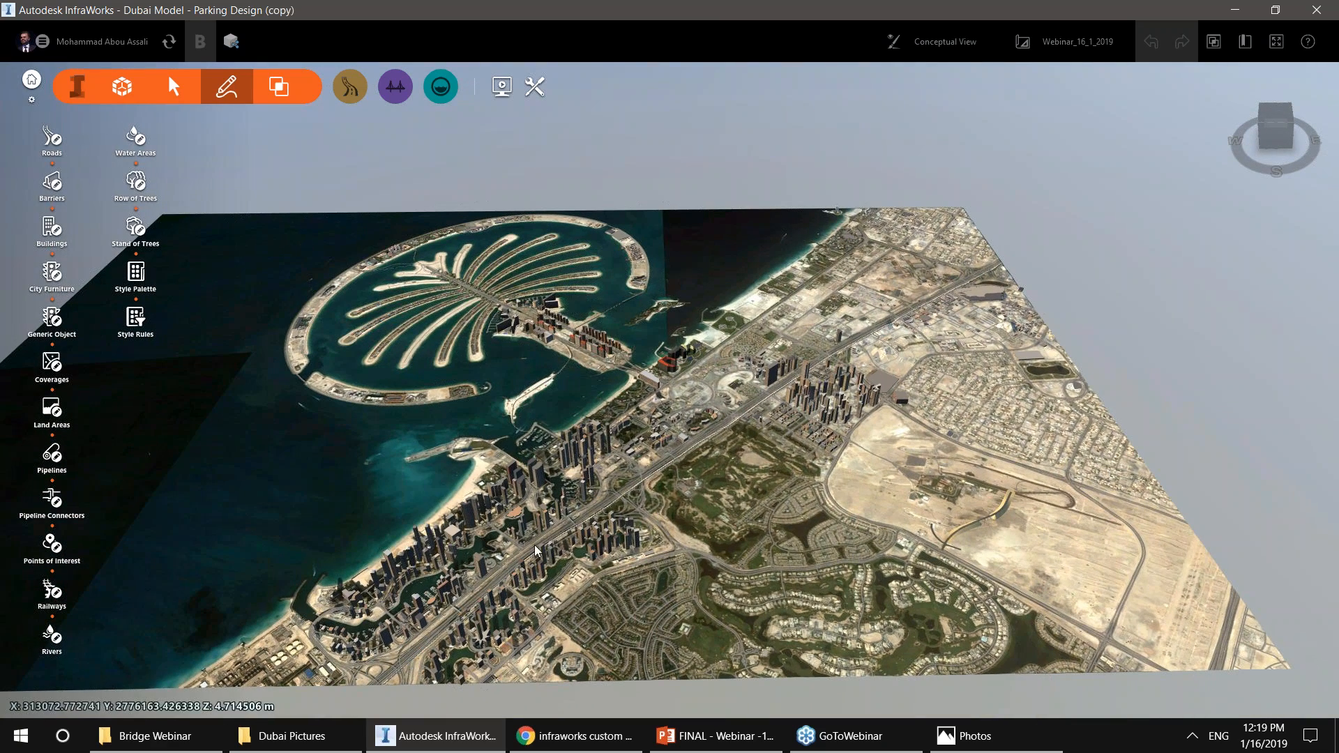
{"action": "scroll", "coordinate": [530, 594], "scroll_direction": "up", "scroll_amount": 1}
{"action": "scroll", "coordinate": [530, 594], "scroll_direction": "up", "scroll_amount": 5}
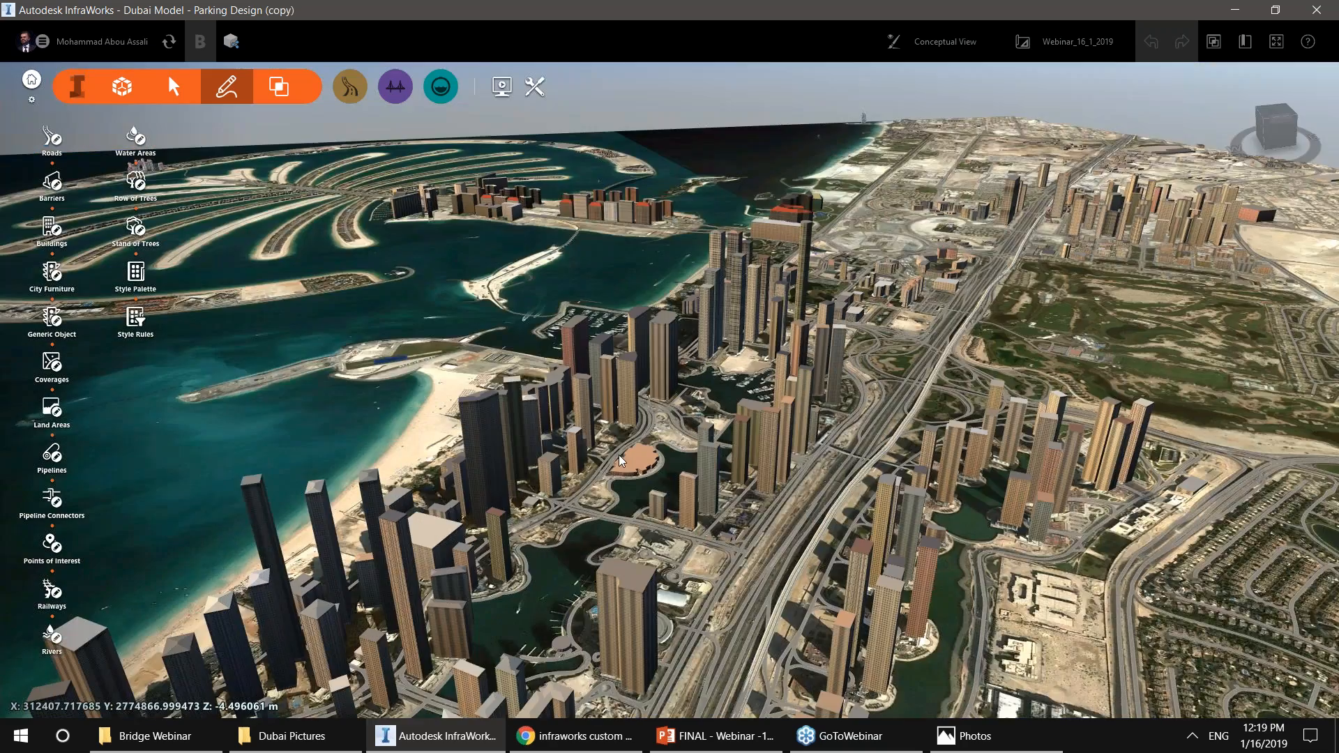
{"action": "left_click_drag", "start_coordinate": [619, 460], "coordinate": [659, 421]}
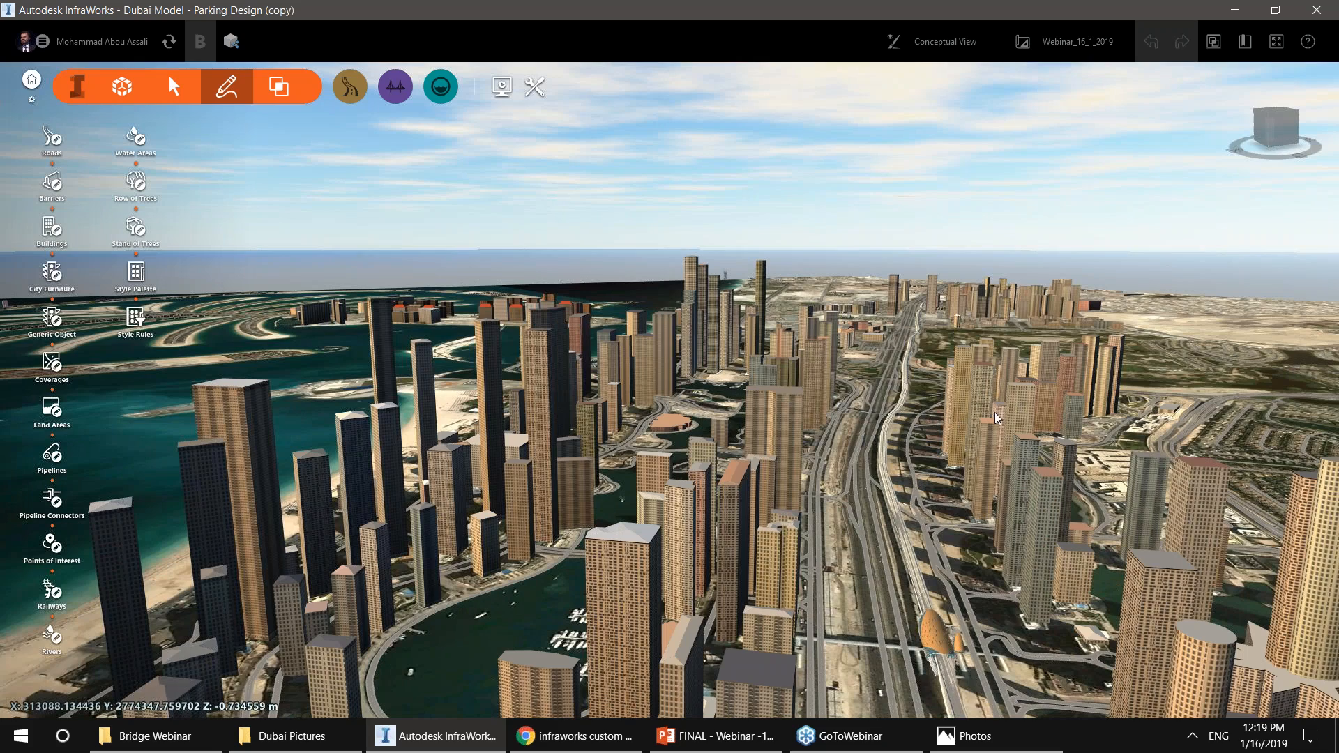
{"action": "left_click_drag", "start_coordinate": [713, 412], "coordinate": [631, 504]}
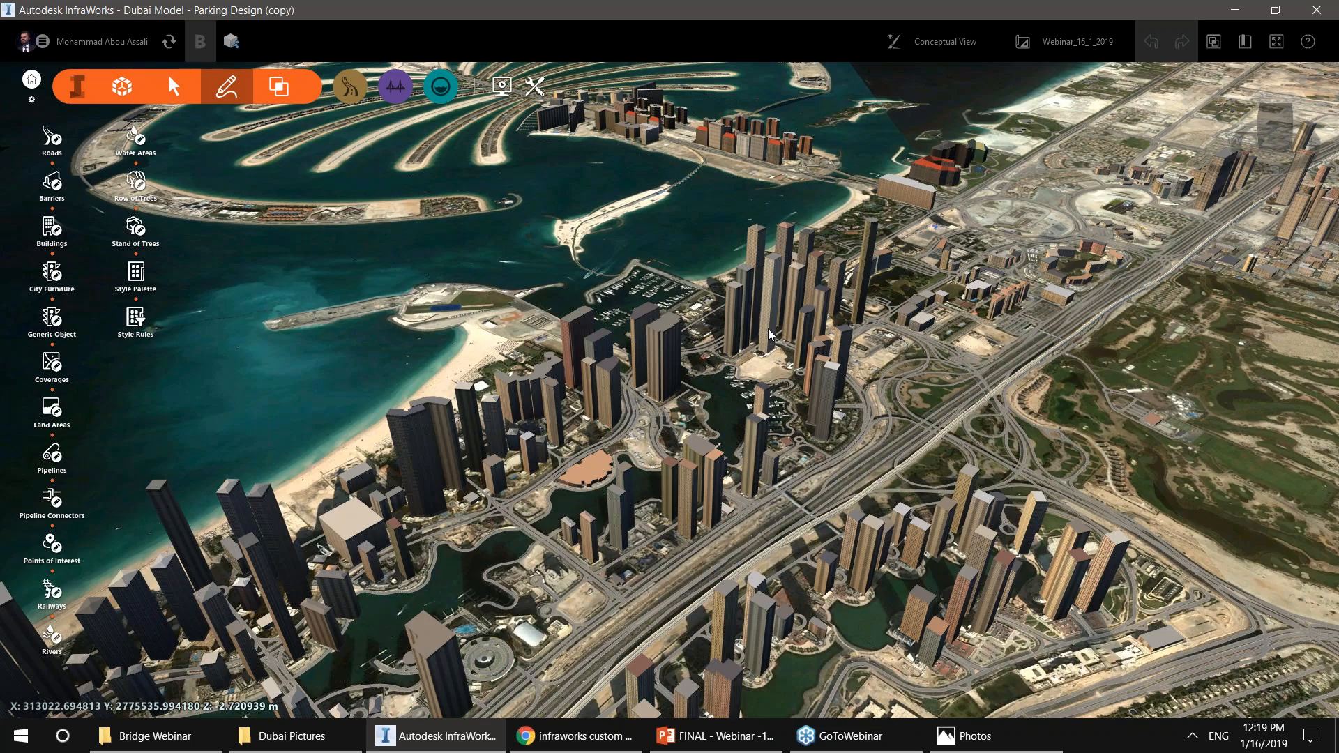
{"action": "scroll", "coordinate": [652, 446], "scroll_direction": "down", "scroll_amount": 3}
{"action": "middle_click_drag", "start_coordinate": [1012, 336], "coordinate": [823, 369]}
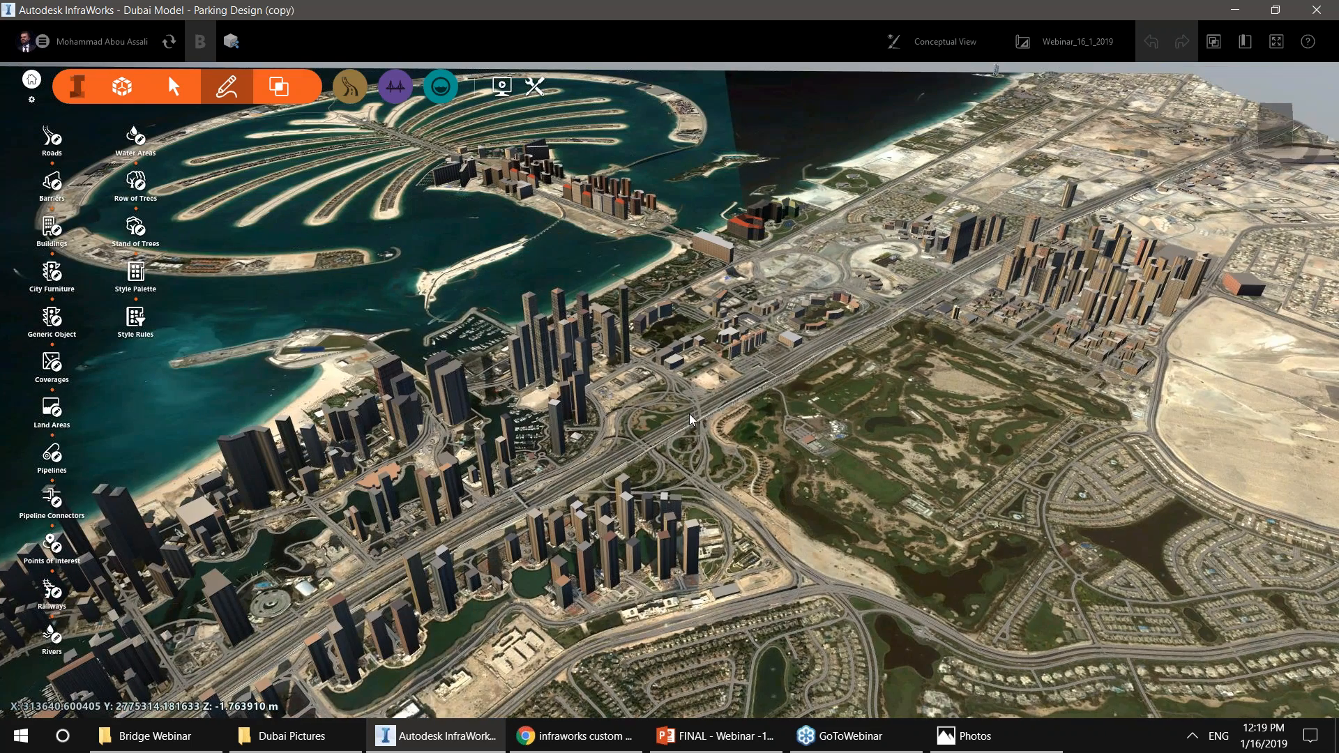
{"action": "scroll", "coordinate": [732, 454], "scroll_direction": "down", "scroll_amount": 2}
{"action": "scroll", "coordinate": [733, 453], "scroll_direction": "down", "scroll_amount": 4}
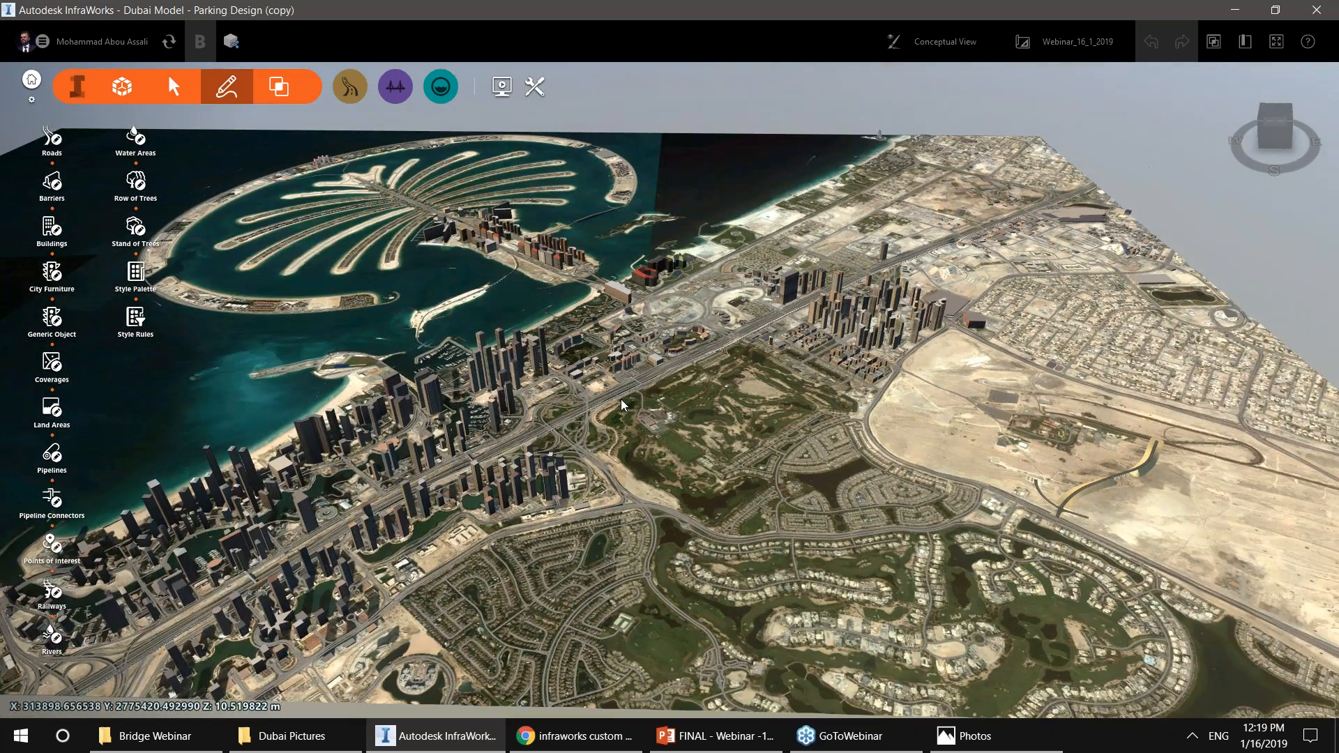
{"action": "scroll", "coordinate": [569, 441], "scroll_direction": "up", "scroll_amount": 3}
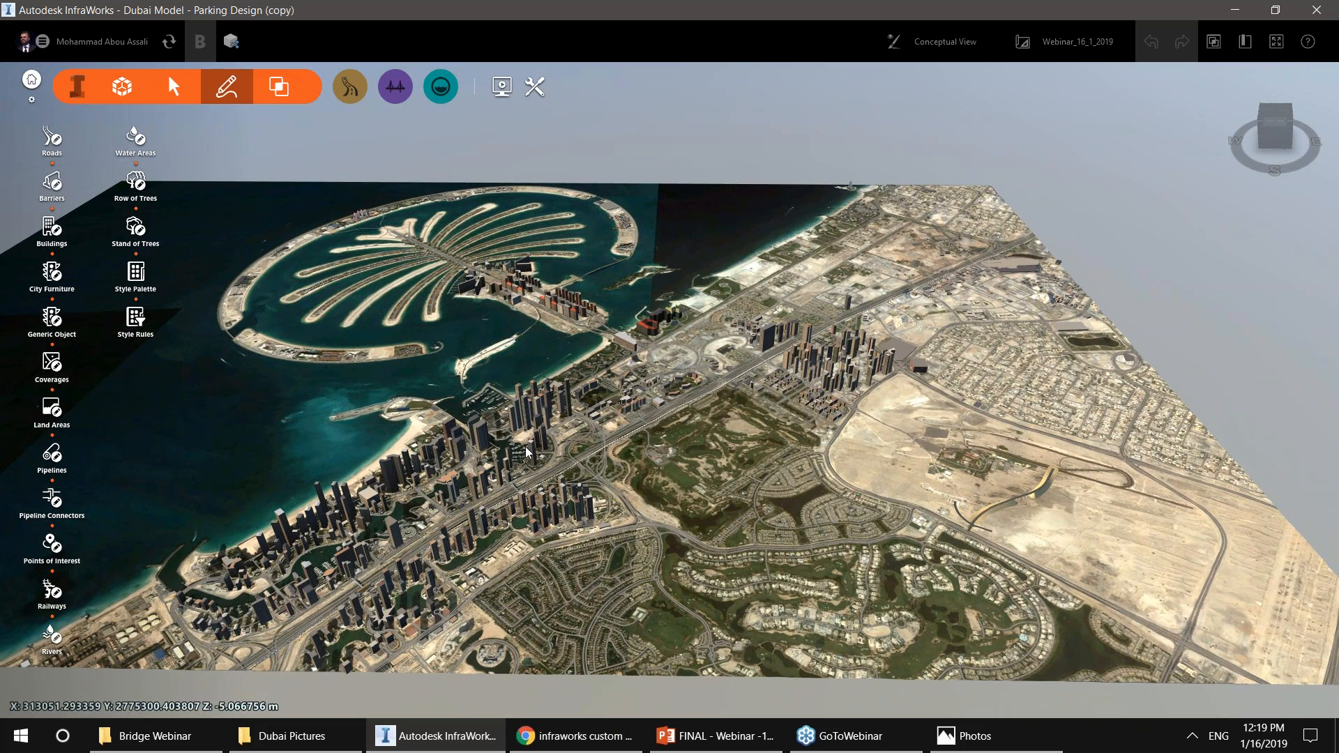
{"action": "scroll", "coordinate": [528, 450], "scroll_direction": "down", "scroll_amount": 1}
{"action": "scroll", "coordinate": [525, 453], "scroll_direction": "down", "scroll_amount": 5}
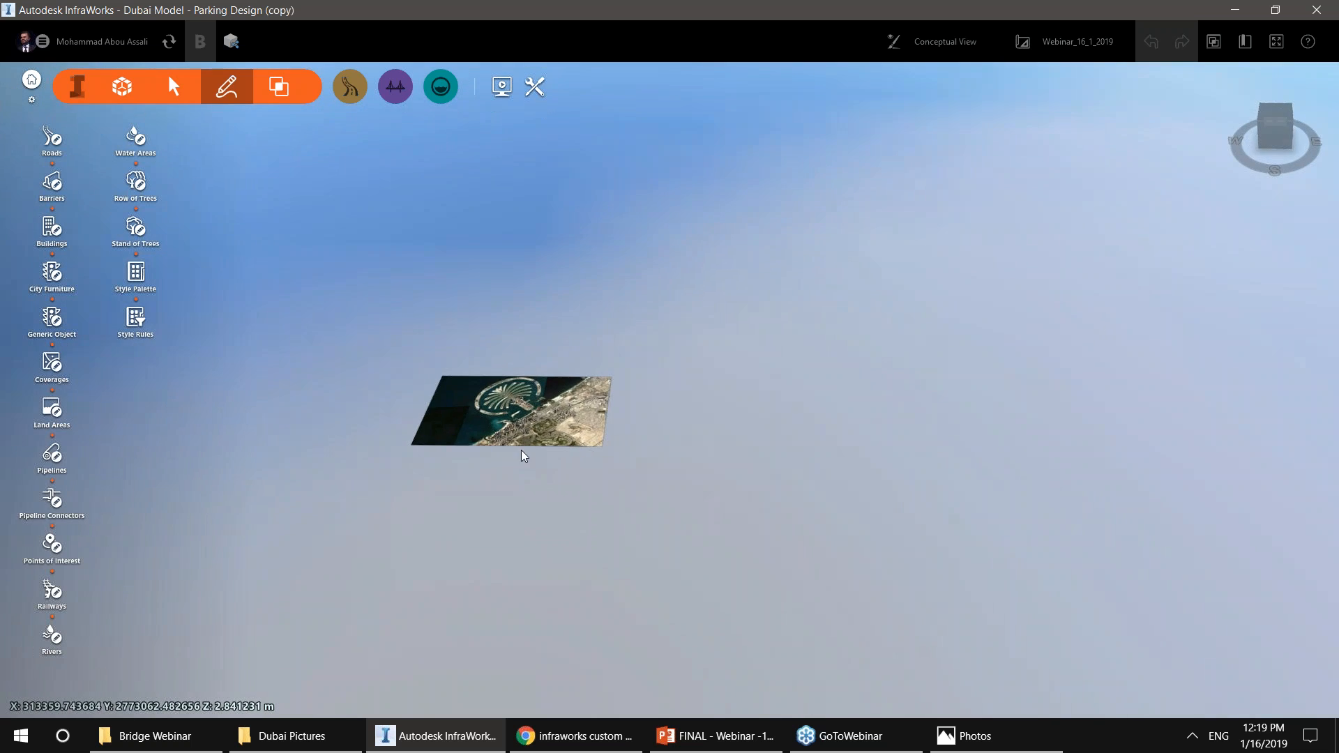
{"action": "scroll", "coordinate": [519, 462], "scroll_direction": "down", "scroll_amount": 5}
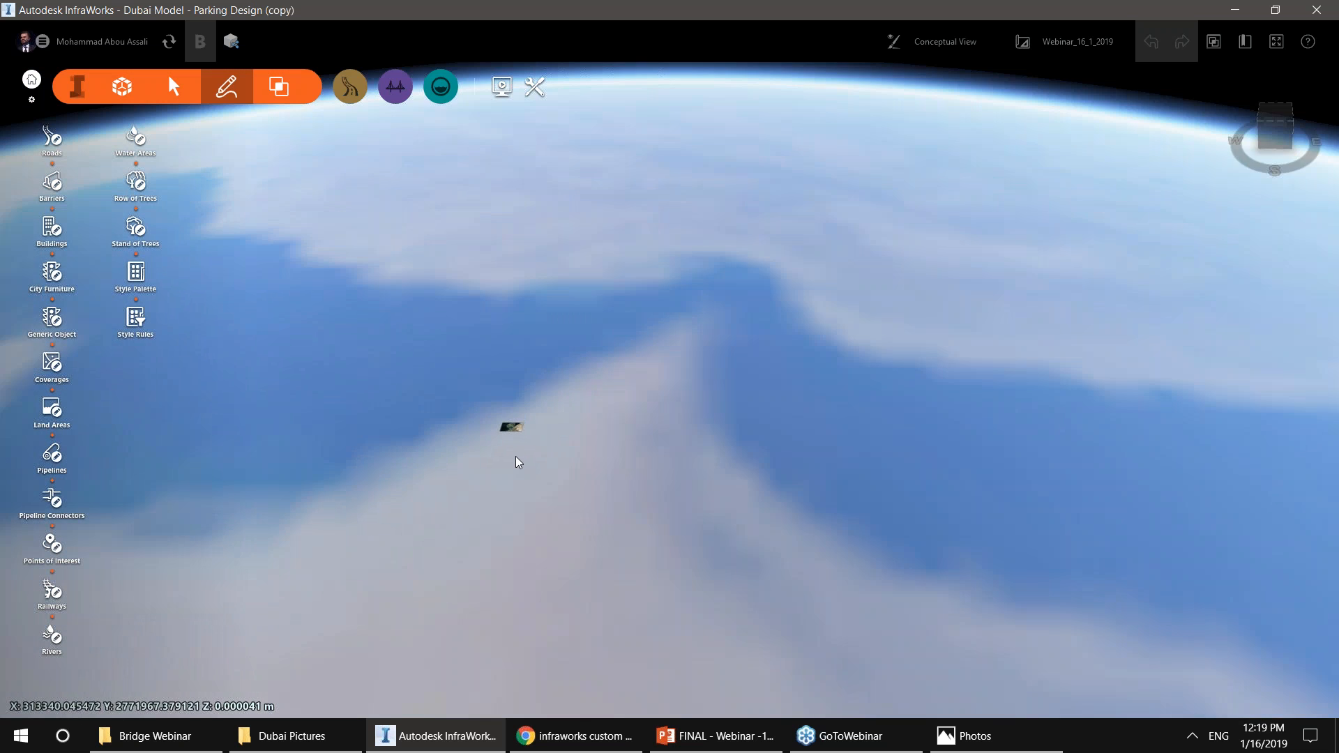
{"action": "scroll", "coordinate": [504, 463], "scroll_direction": "down", "scroll_amount": 5}
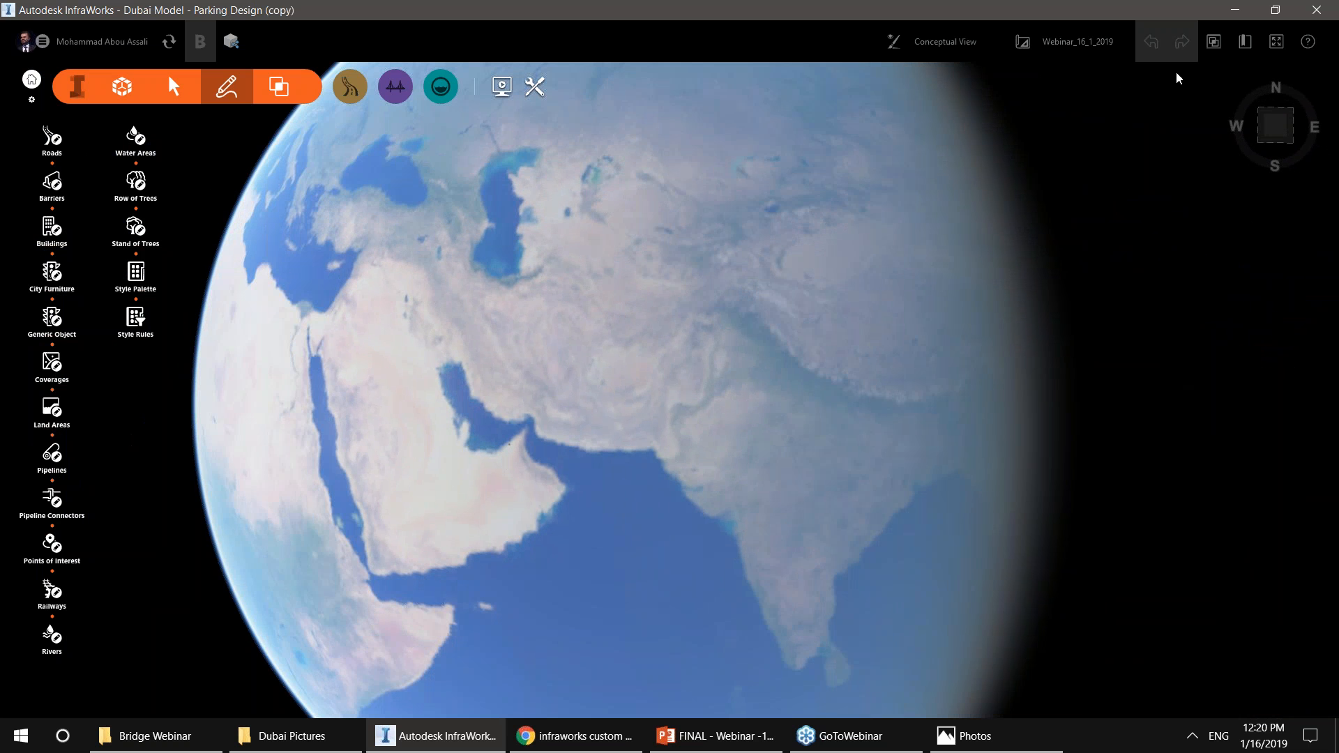
Restore the All model bookmark view and close the bookmark list.
{"action": "left_click", "coordinate": [1245, 42]}
{"action": "left_click", "coordinate": [1127, 171]}
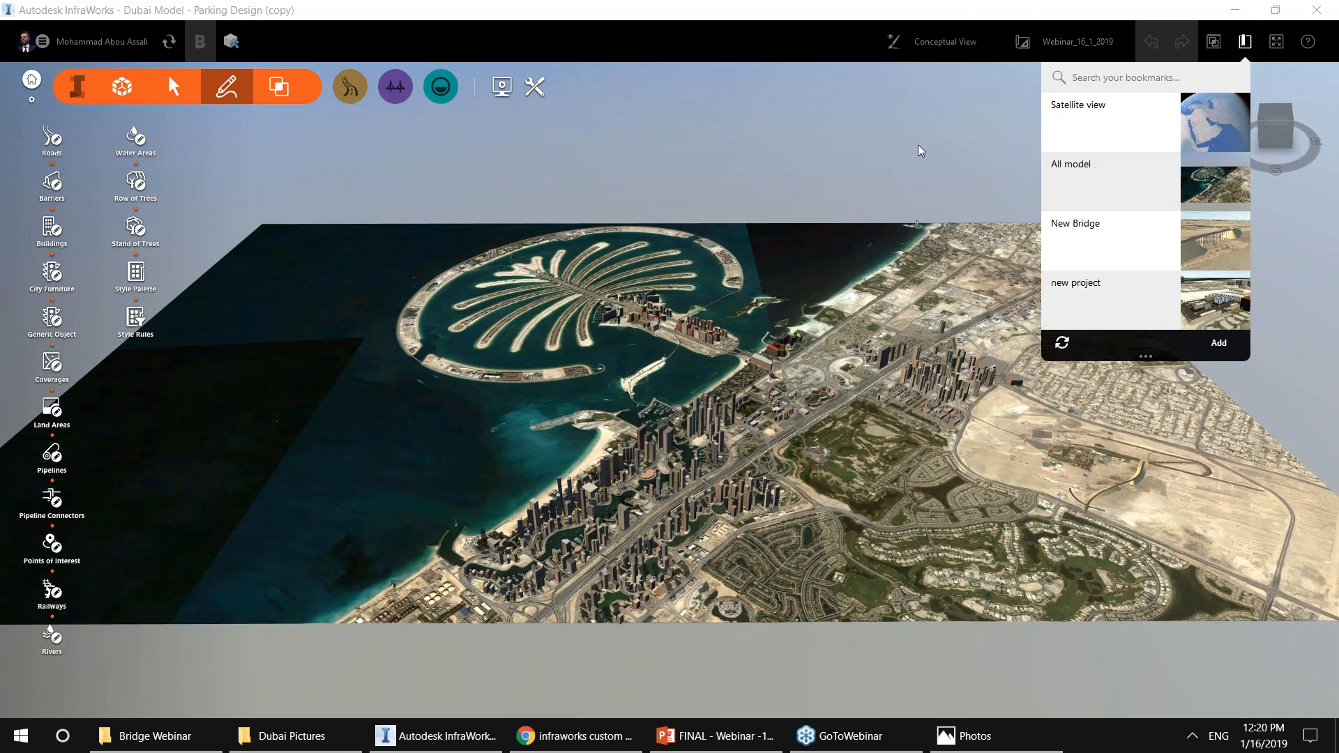
{"action": "left_click", "coordinate": [920, 151]}
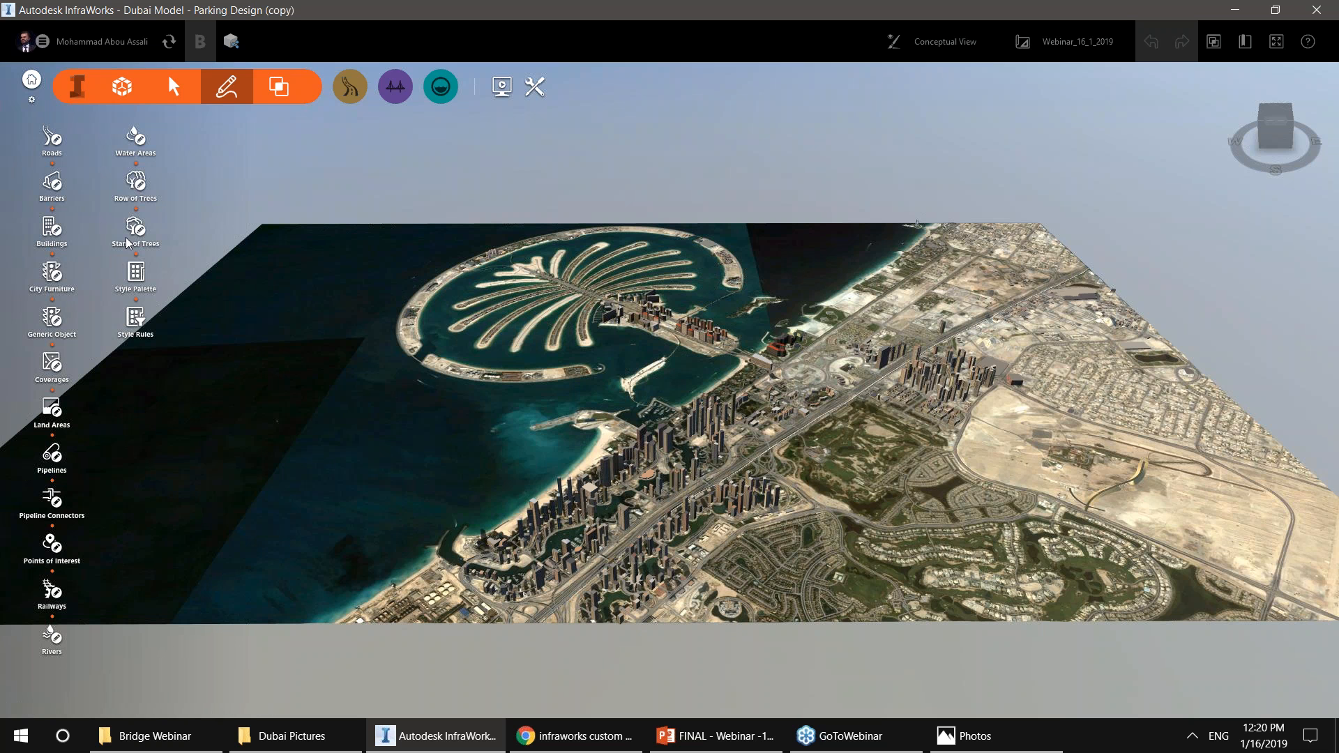
Open the model properties and display the coordinate systems available for the UCS.
{"action": "left_click", "coordinate": [534, 87]}
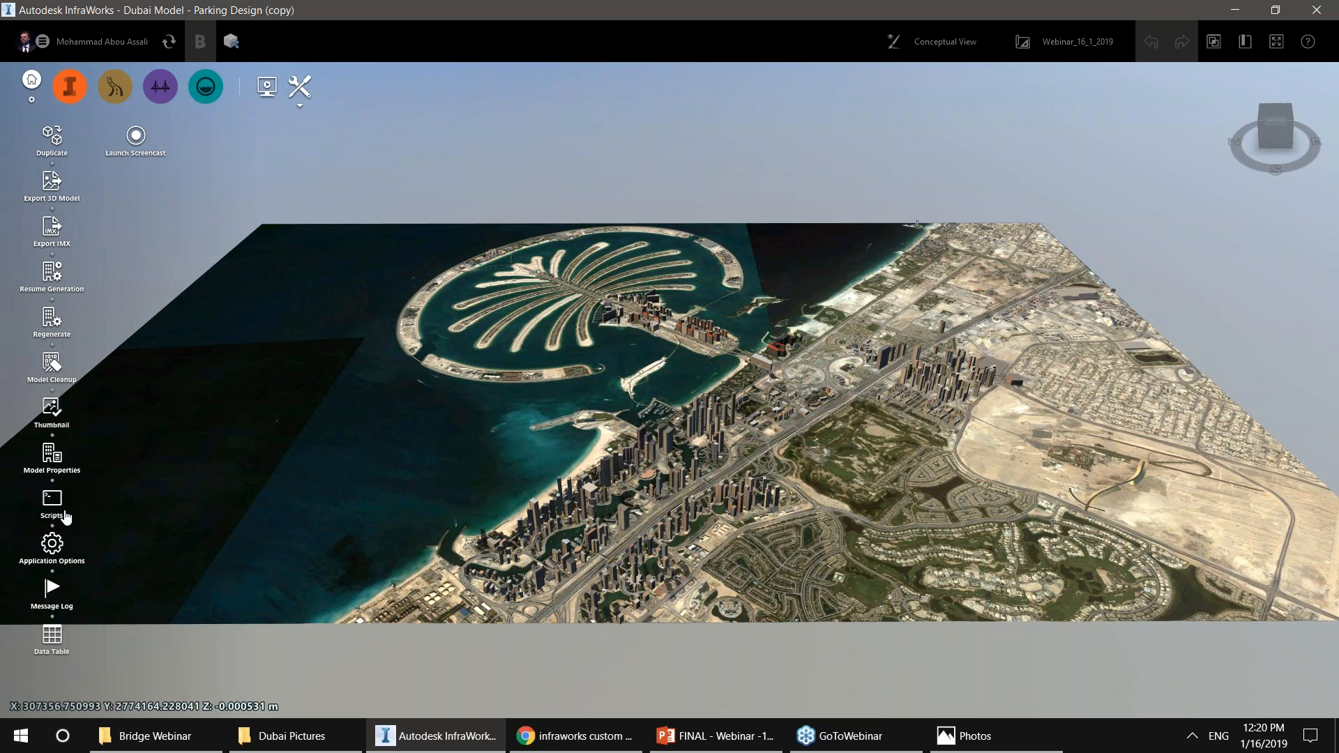
{"action": "left_click", "coordinate": [54, 454]}
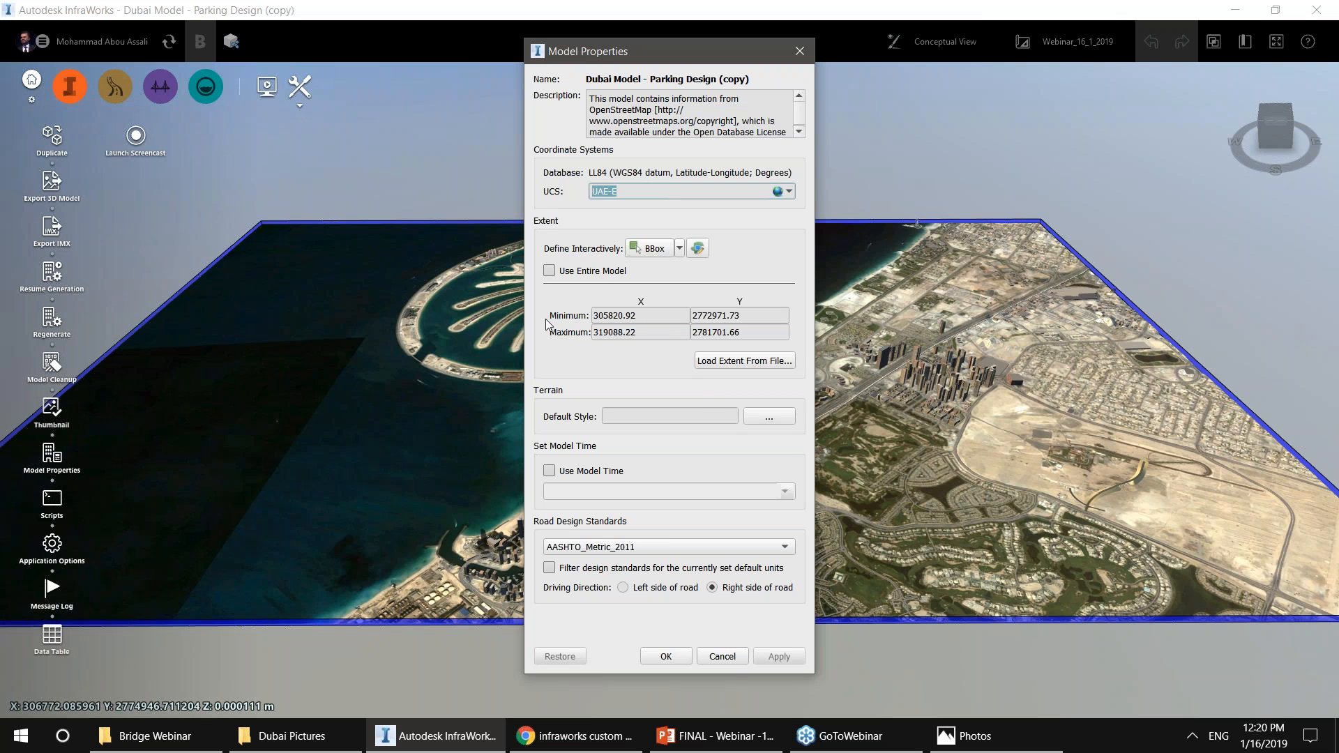
{"action": "left_click", "coordinate": [778, 194]}
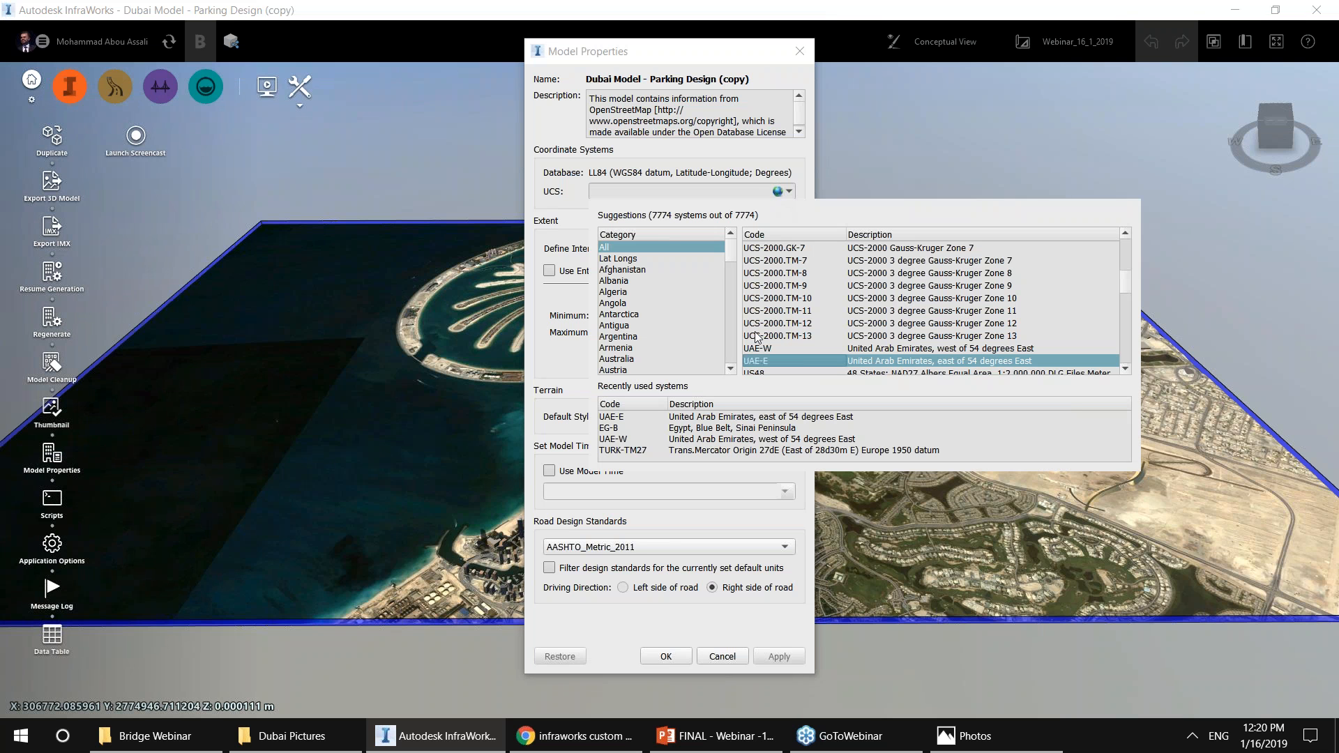
Browse the coordinate system categories by country, from Algeria through the S entries, to Republic of South Africa.
{"action": "left_click", "coordinate": [663, 293]}
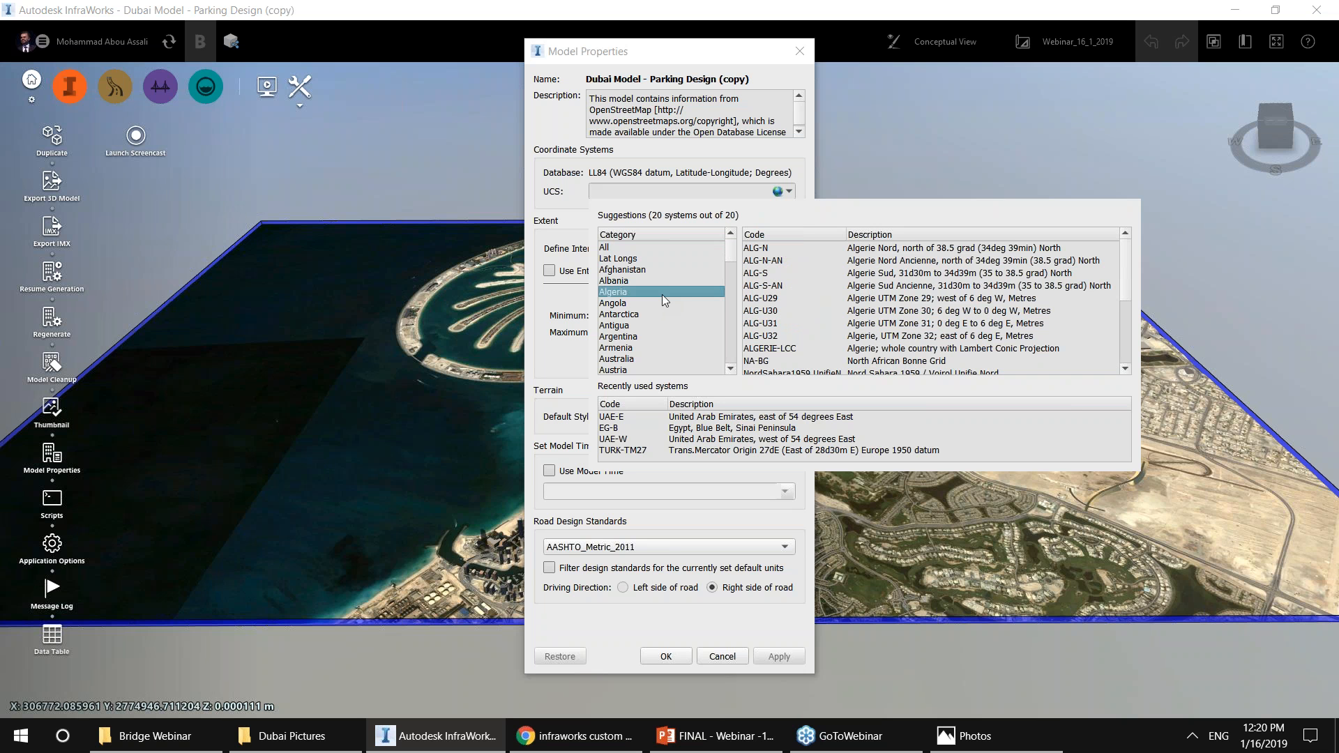
{"action": "left_click", "coordinate": [661, 314]}
{"action": "key", "text": "s"}
{"action": "key", "text": "s"}
{"action": "key", "text": "s"}
{"action": "key", "text": "s"}
{"action": "key", "text": "s"}
{"action": "key", "text": "s"}
{"action": "key", "text": "s"}
{"action": "key", "text": "s"}
{"action": "key", "text": "s"}
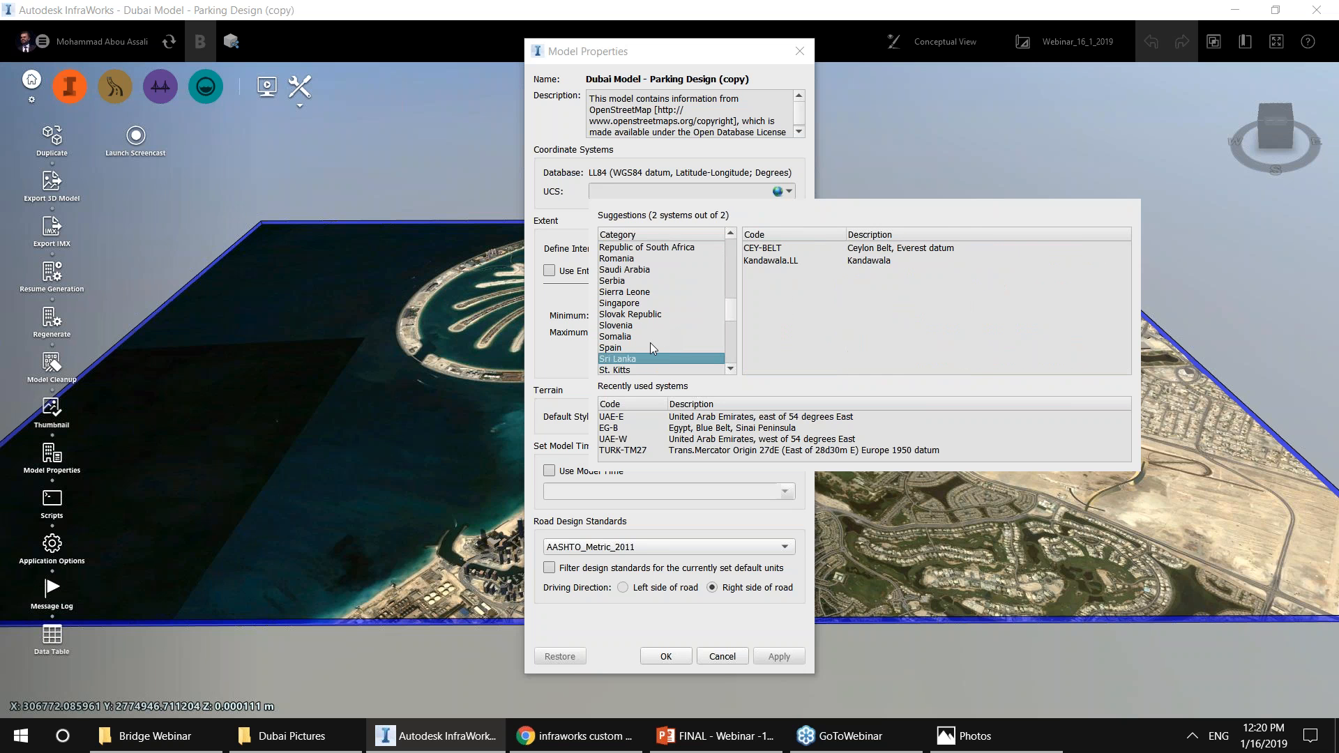
{"action": "key", "text": "s"}
{"action": "key", "text": "s"}
{"action": "key", "text": "s"}
{"action": "key", "text": "s"}
{"action": "key", "text": "s"}
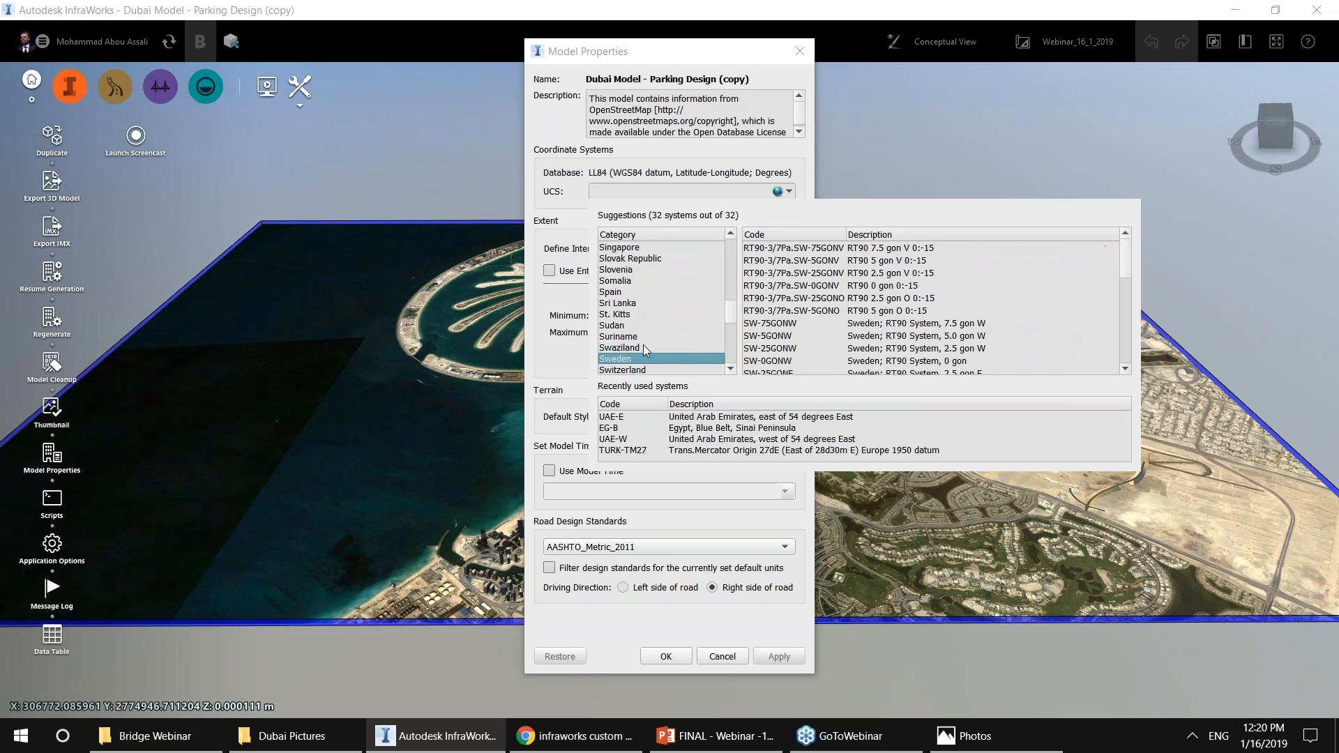
{"action": "left_click_drag", "start_coordinate": [736, 319], "coordinate": [736, 315]}
{"action": "left_click", "coordinate": [675, 286]}
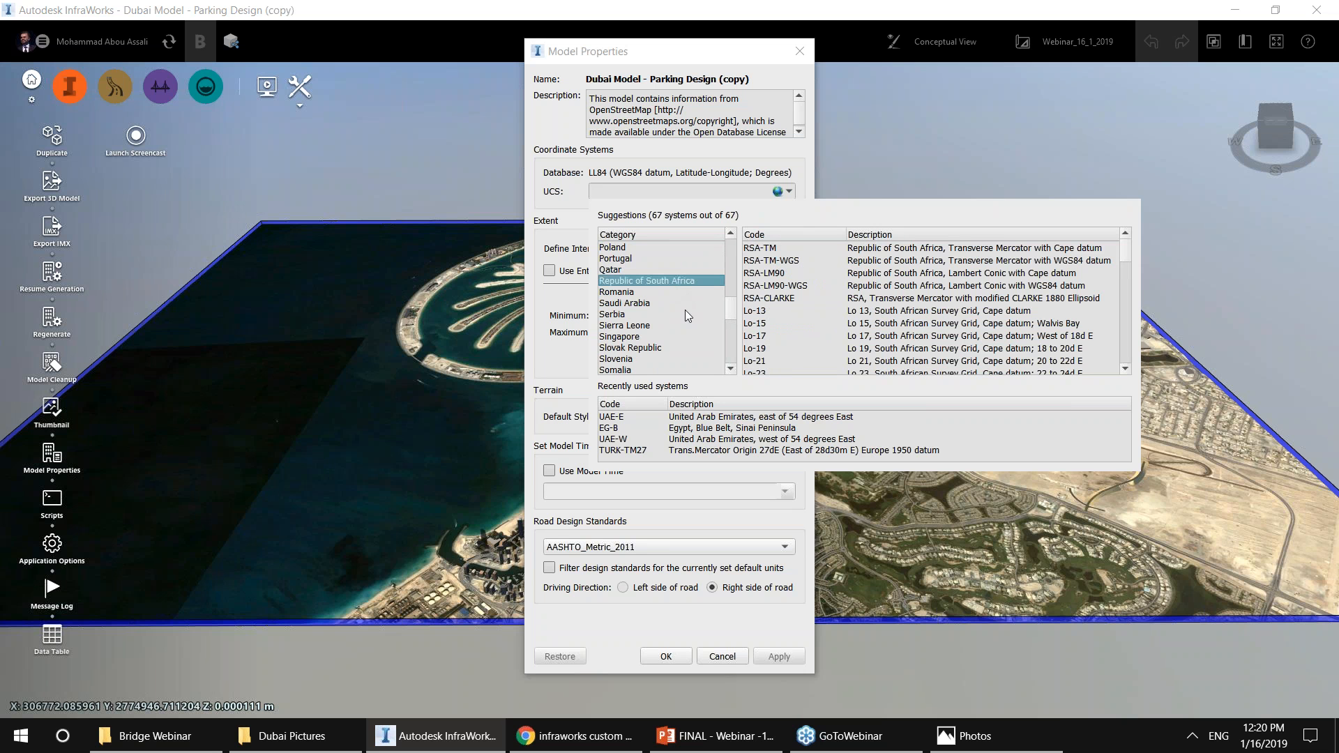
Review the Republic of South Africa entries RSA-TM and RSA-LM90-WGS, and close the coordinate system list without applying one.
{"action": "left_click", "coordinate": [1022, 250]}
{"action": "left_click_drag", "start_coordinate": [1125, 255], "coordinate": [1095, 253]}
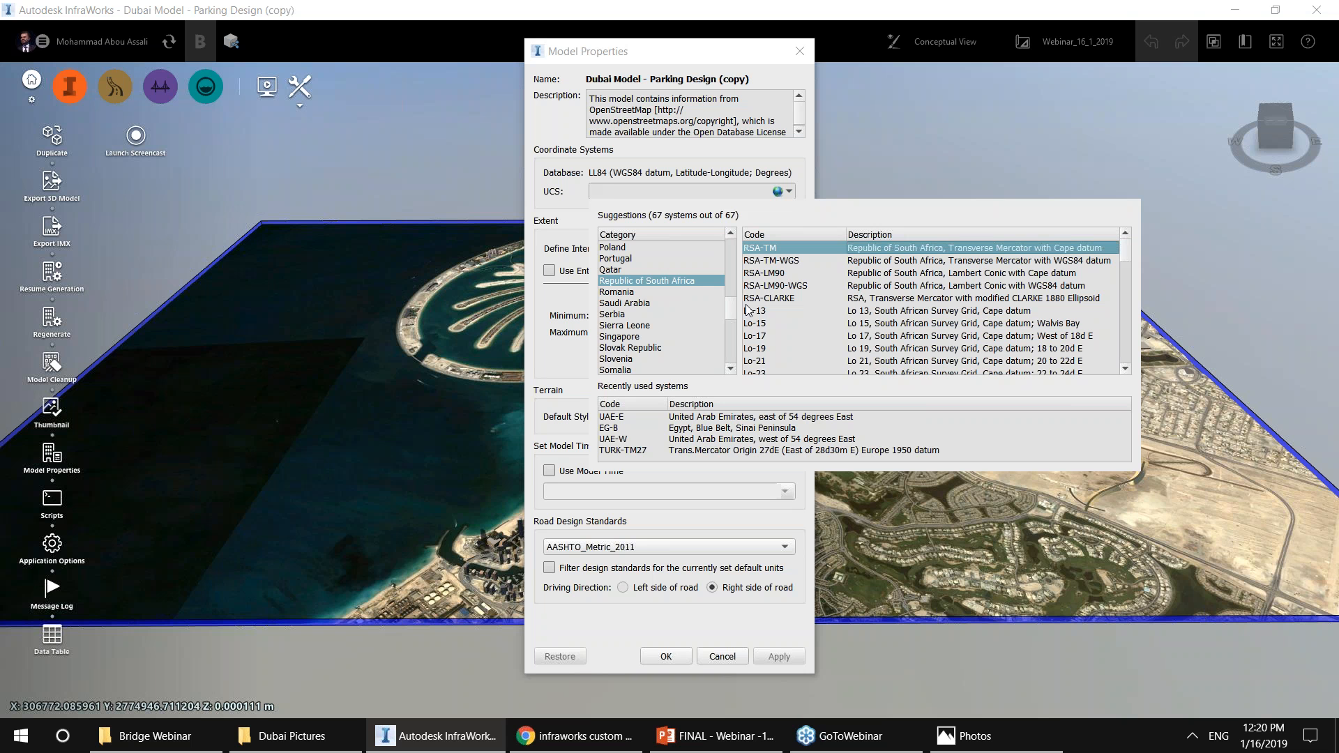
{"action": "left_click", "coordinate": [772, 285]}
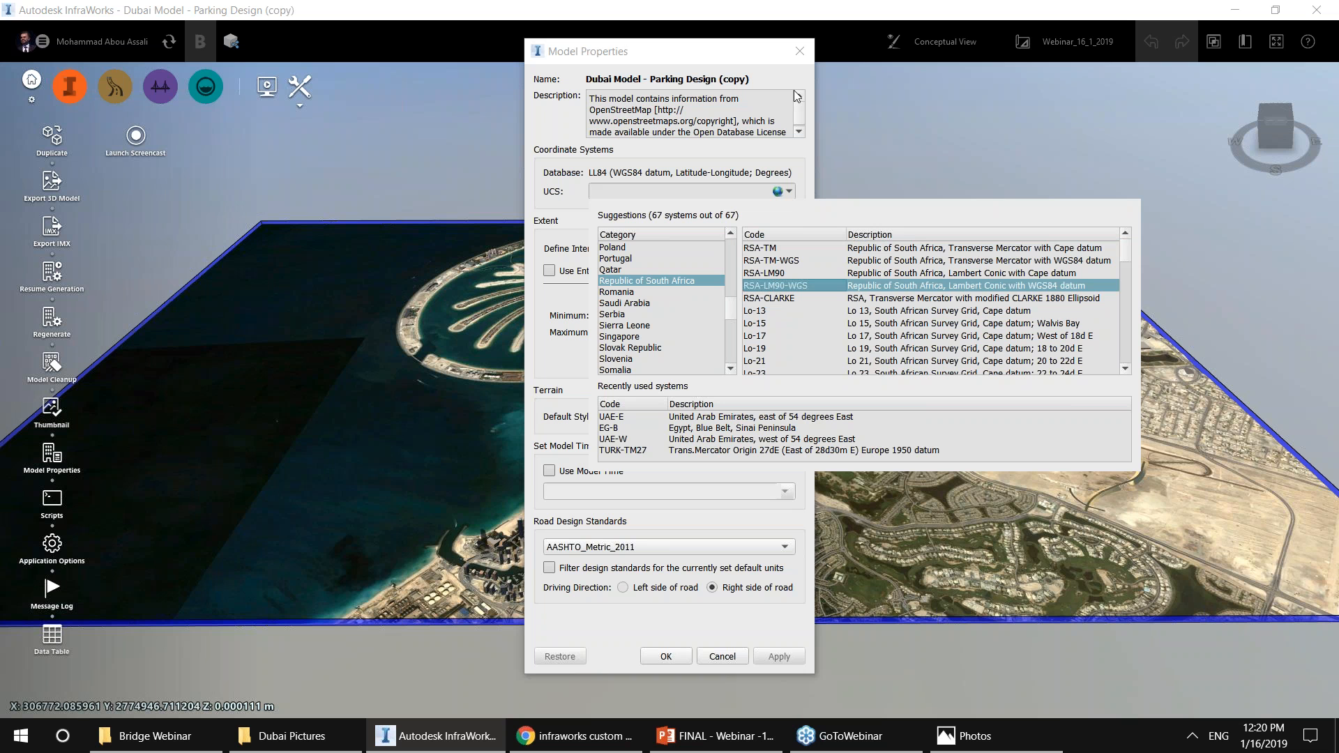
{"action": "left_click", "coordinate": [706, 59]}
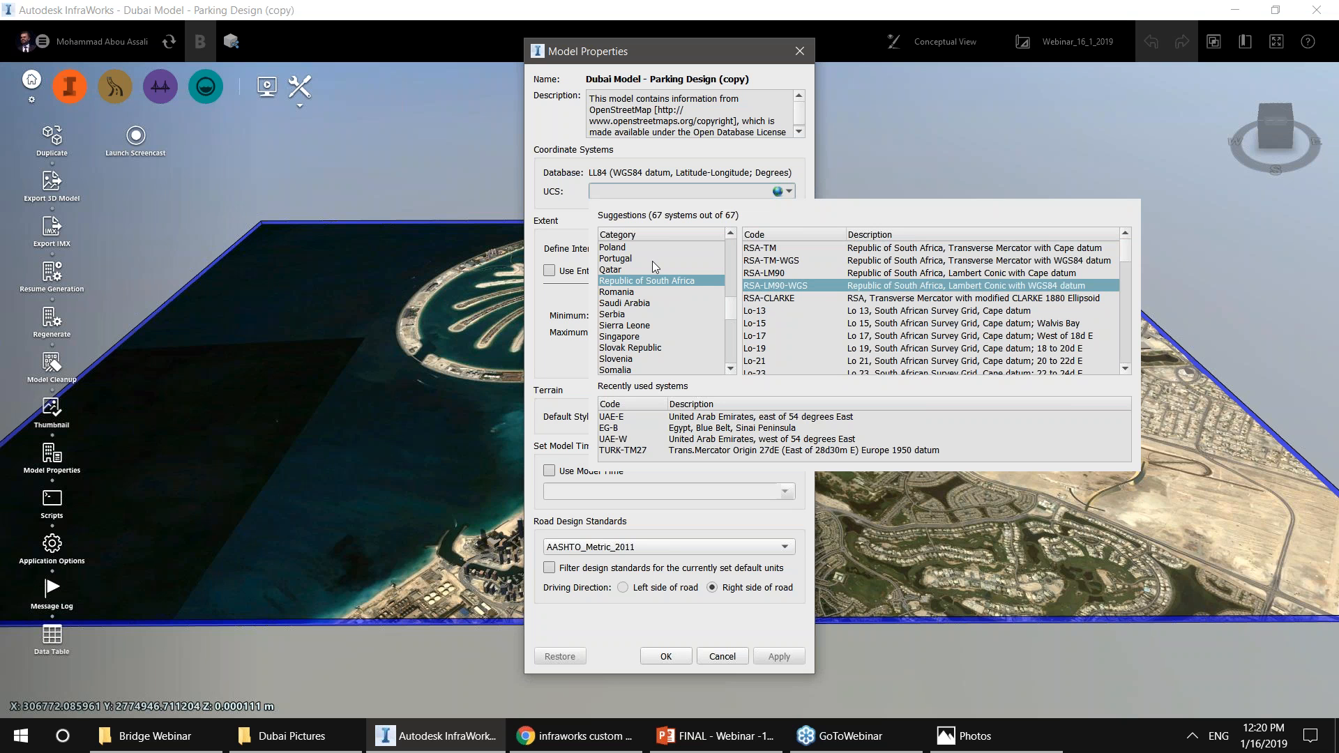
{"action": "left_click", "coordinate": [588, 304]}
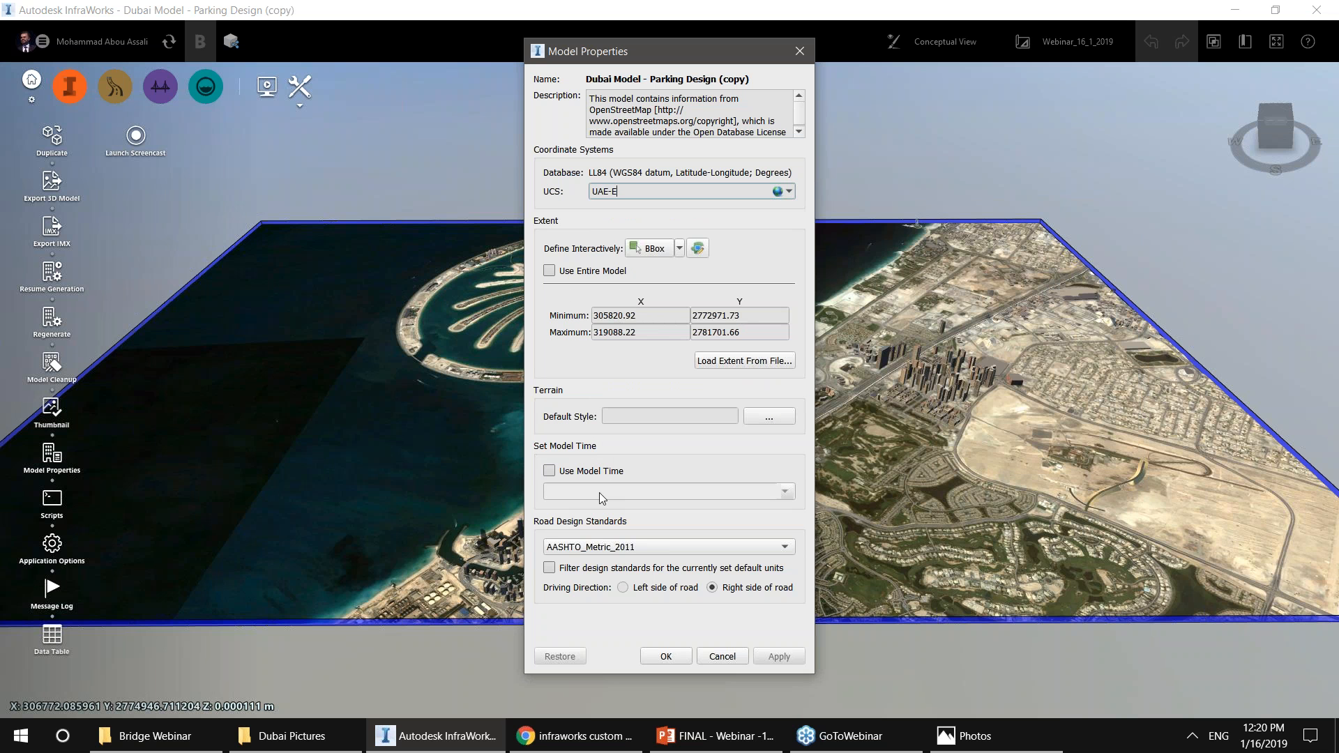
View the available road design standards and leave the model properties without applying changes.
{"action": "left_click", "coordinate": [606, 548]}
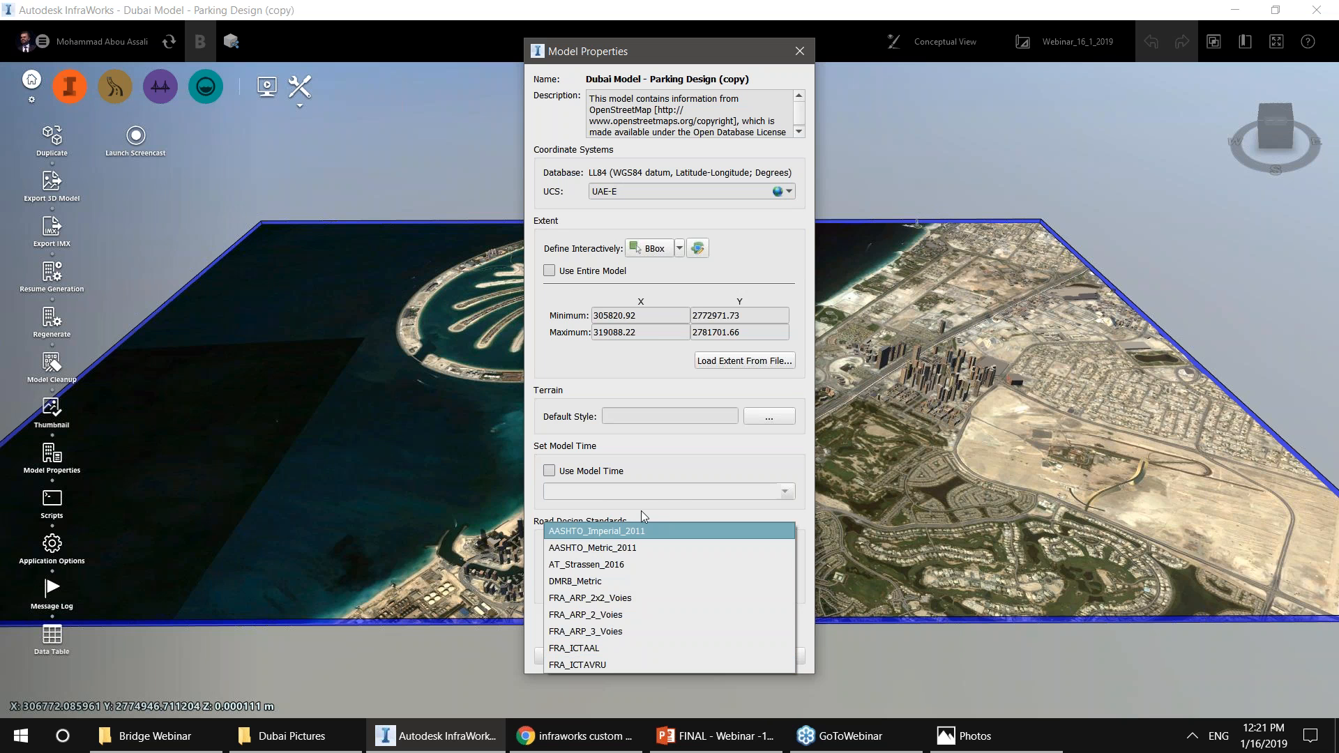
{"action": "left_click", "coordinate": [654, 478]}
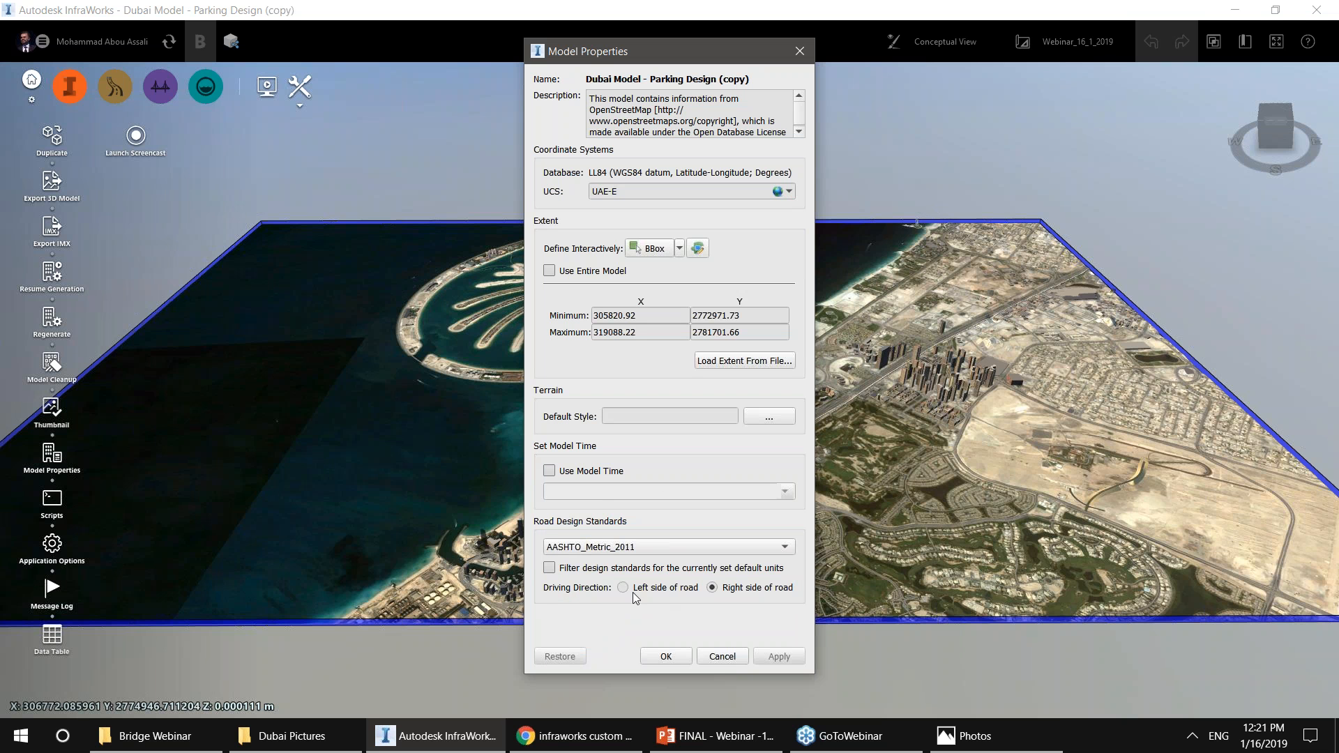
{"action": "left_click", "coordinate": [706, 657]}
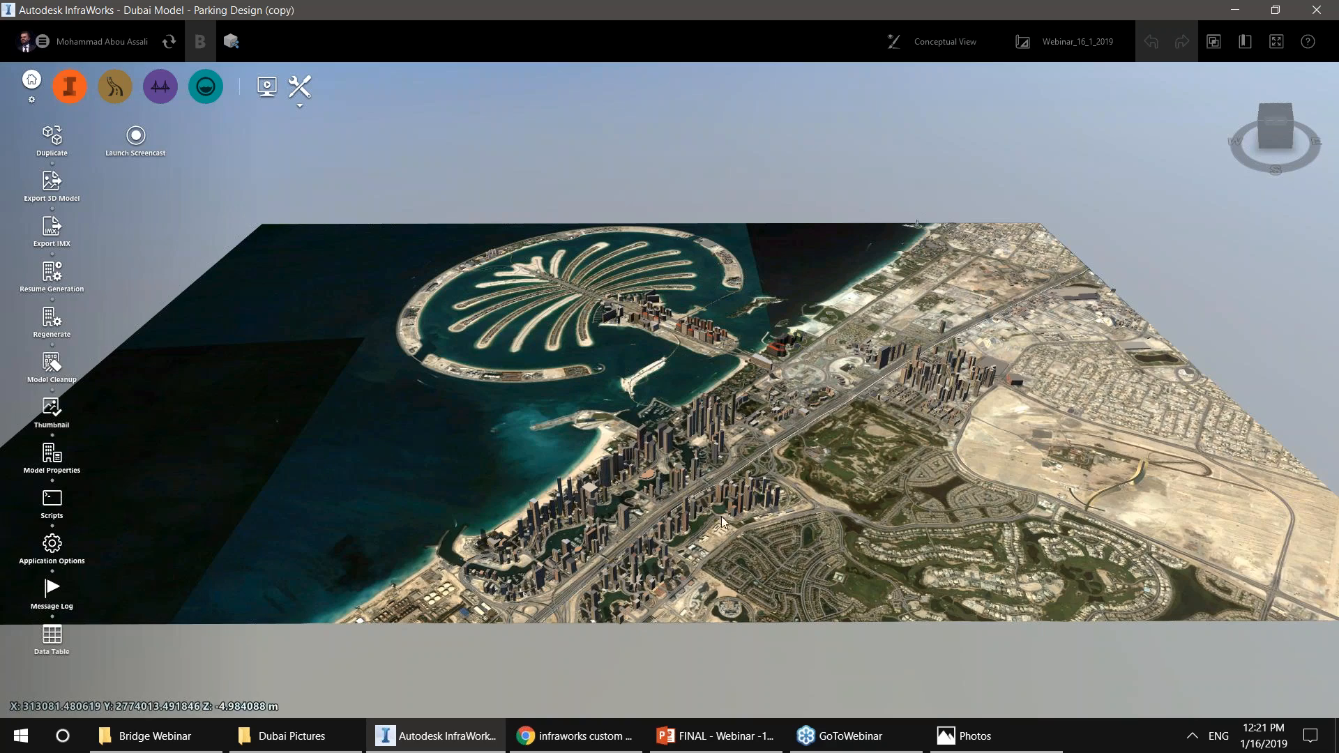
Start an element-based component road in the open desert area with the Bridge Four Lane Sidewalk assembly.
{"action": "scroll", "coordinate": [722, 520], "scroll_direction": "up", "scroll_amount": 5}
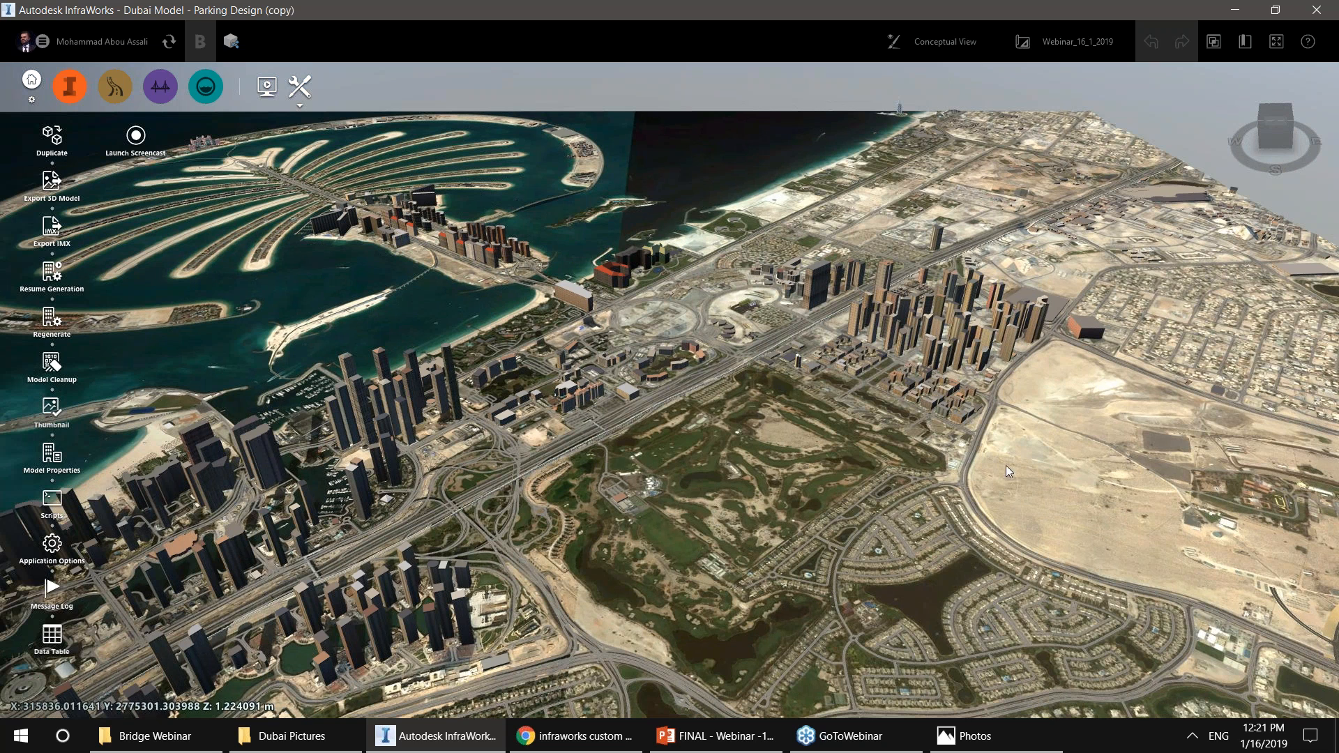
{"action": "left_click_drag", "start_coordinate": [944, 459], "coordinate": [345, 525]}
{"action": "scroll", "coordinate": [717, 504], "scroll_direction": "up", "scroll_amount": 5}
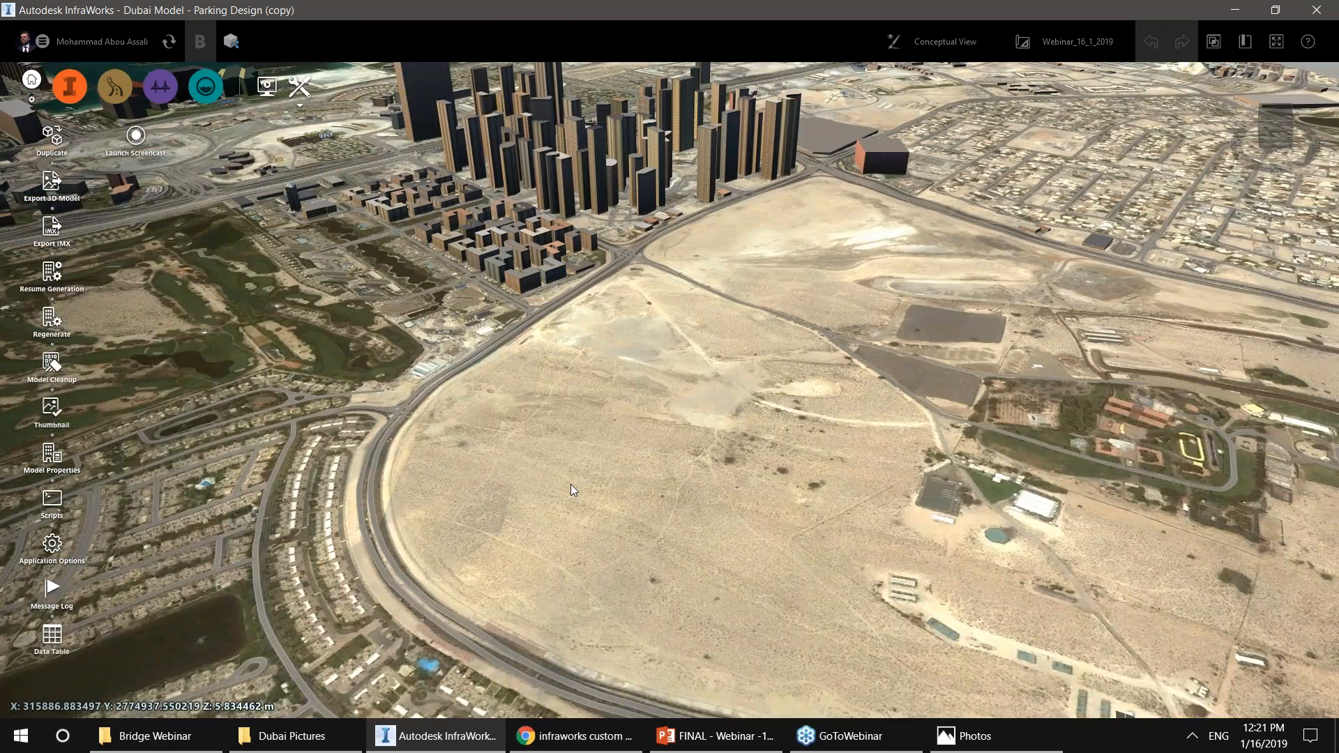
{"action": "left_click_drag", "start_coordinate": [571, 484], "coordinate": [355, 319]}
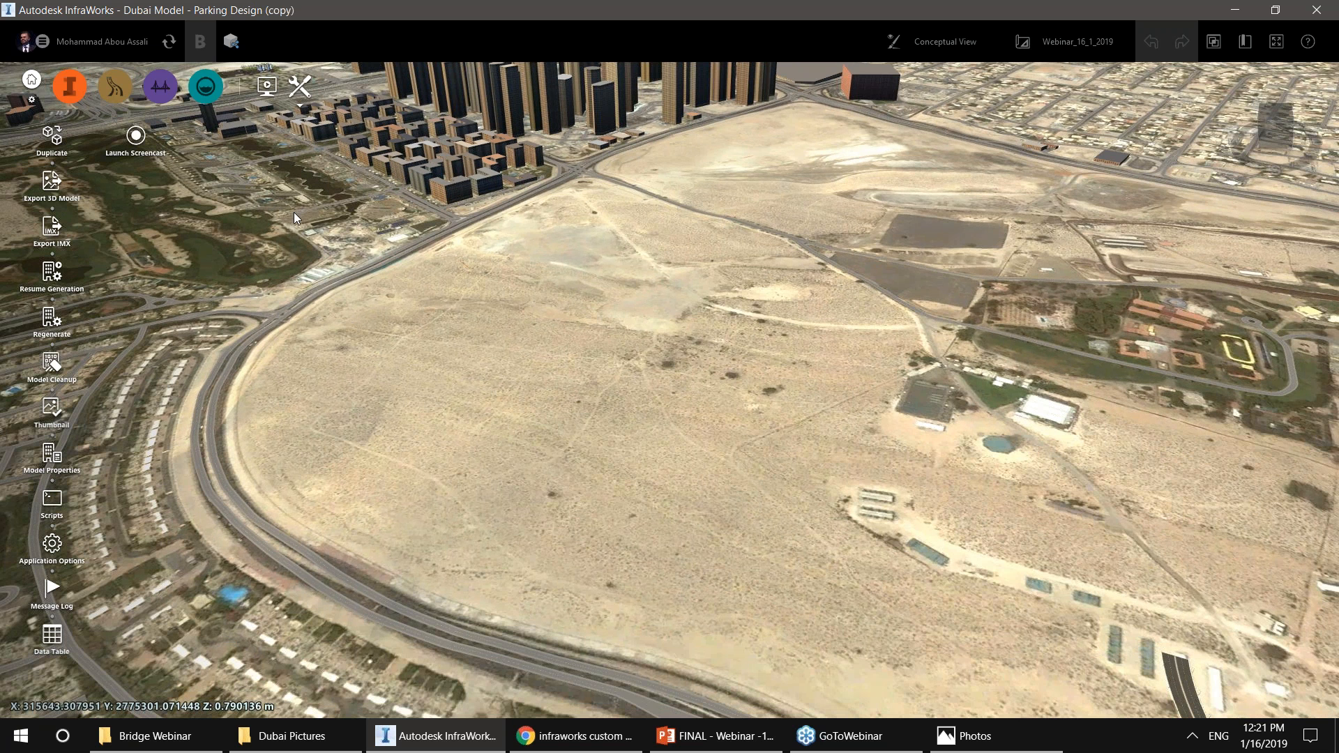
{"action": "left_click", "coordinate": [117, 91]}
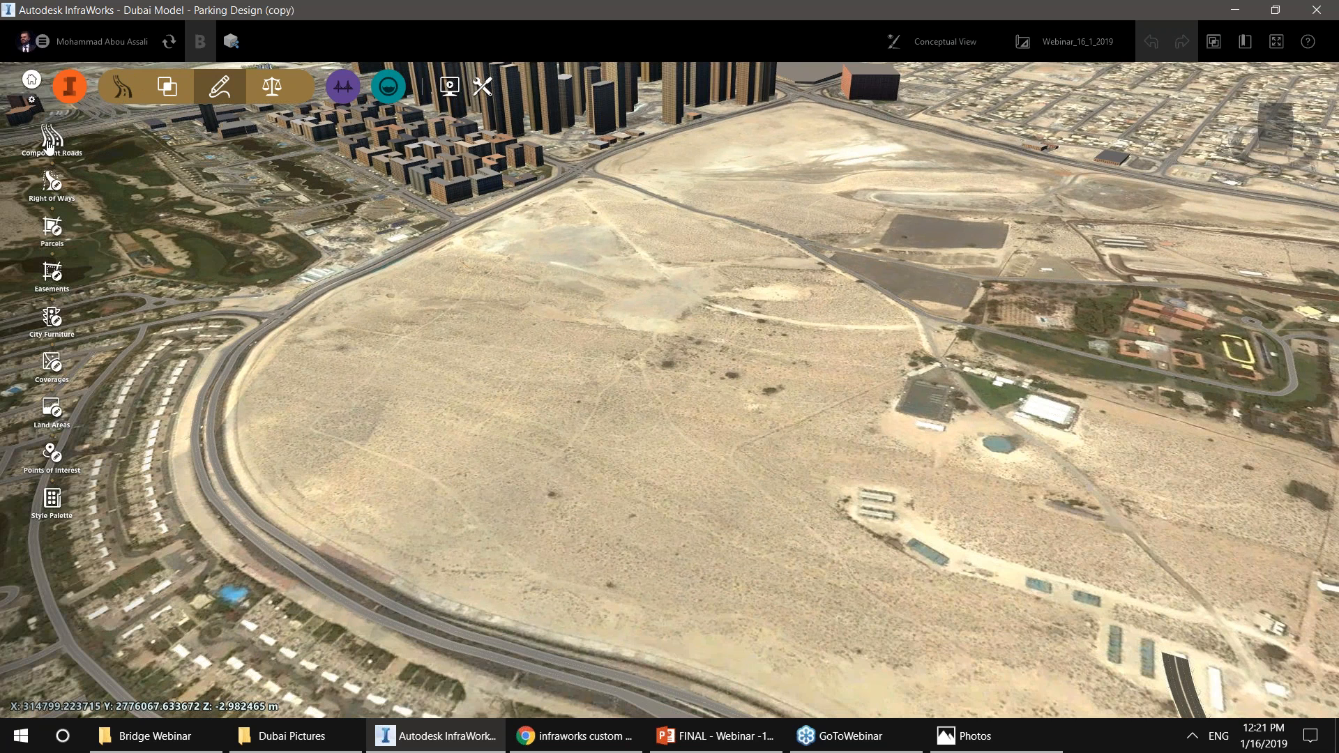
{"action": "left_click", "coordinate": [54, 142]}
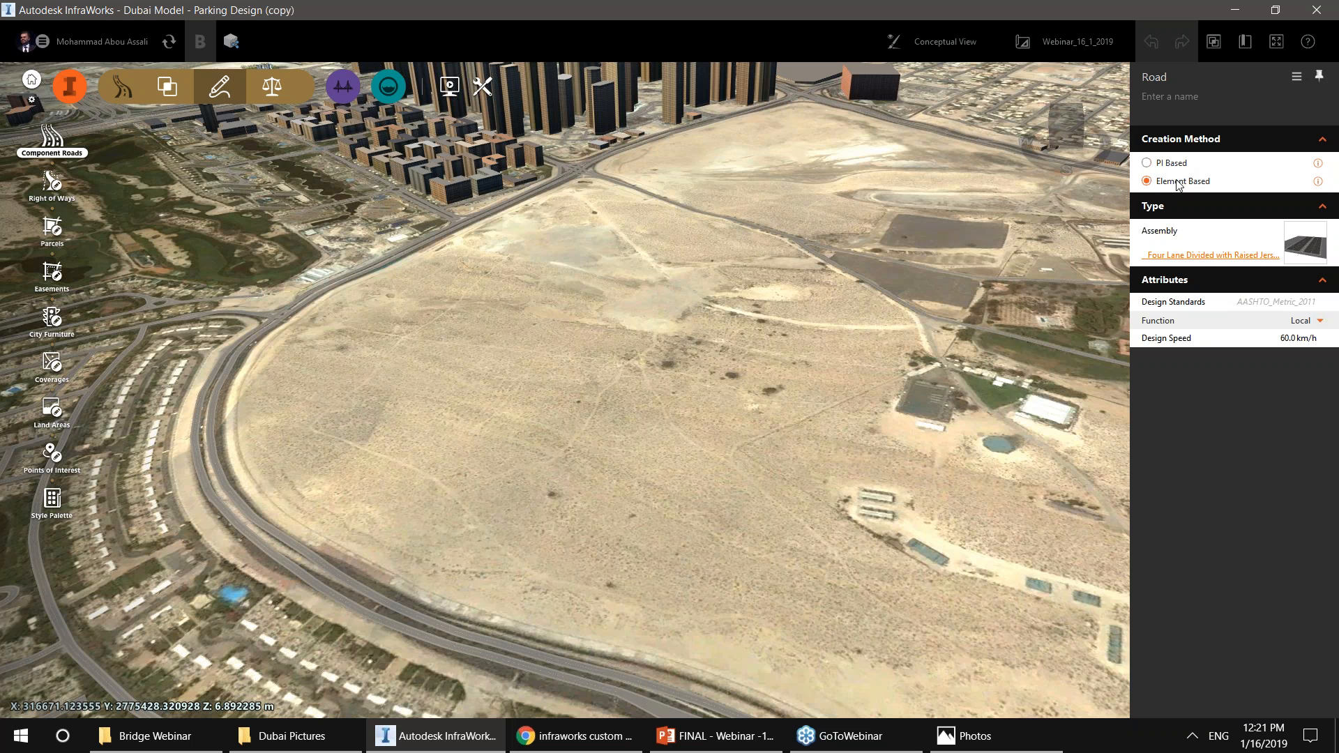
{"action": "left_click", "coordinate": [1189, 256]}
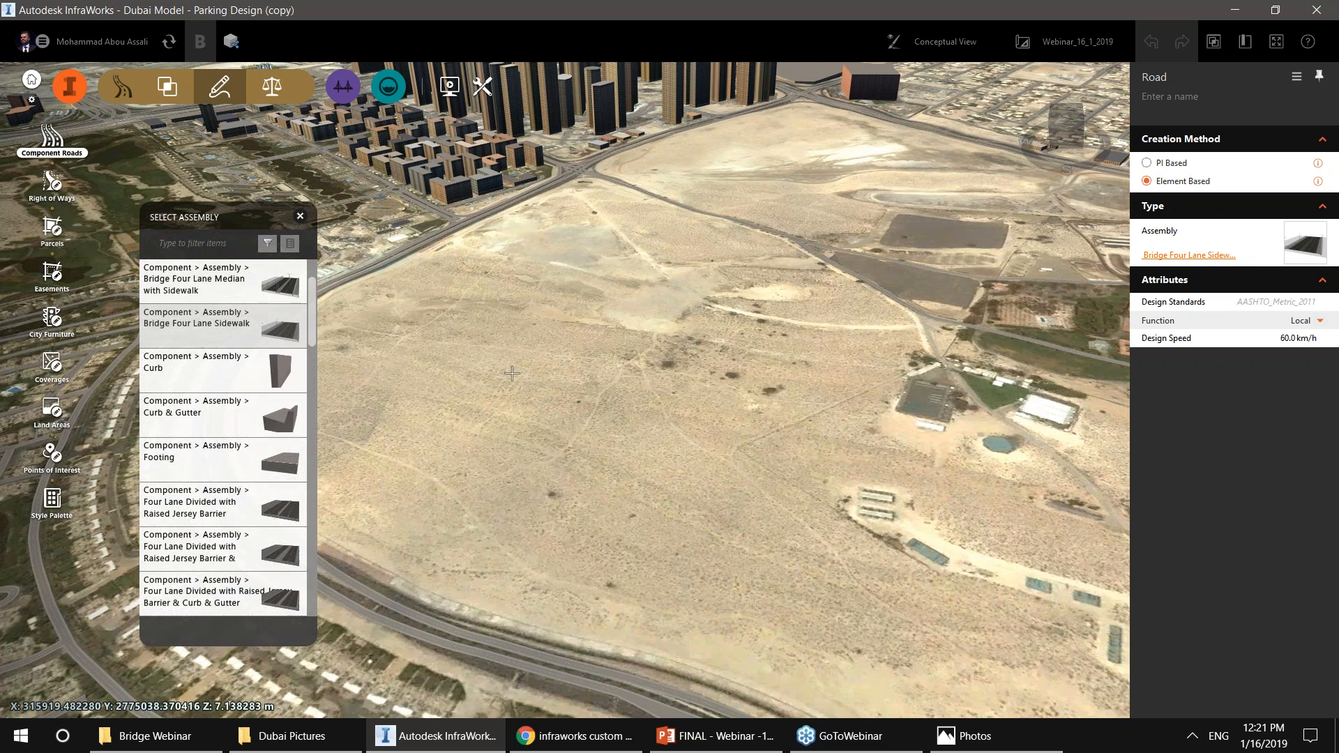
{"action": "left_click", "coordinate": [203, 337]}
Draw the road across the desert as a straight, a curve and a closing straight, about 953 m long, ending at the existing road.
{"action": "left_click", "coordinate": [352, 273]}
{"action": "left_click", "coordinate": [546, 349]}
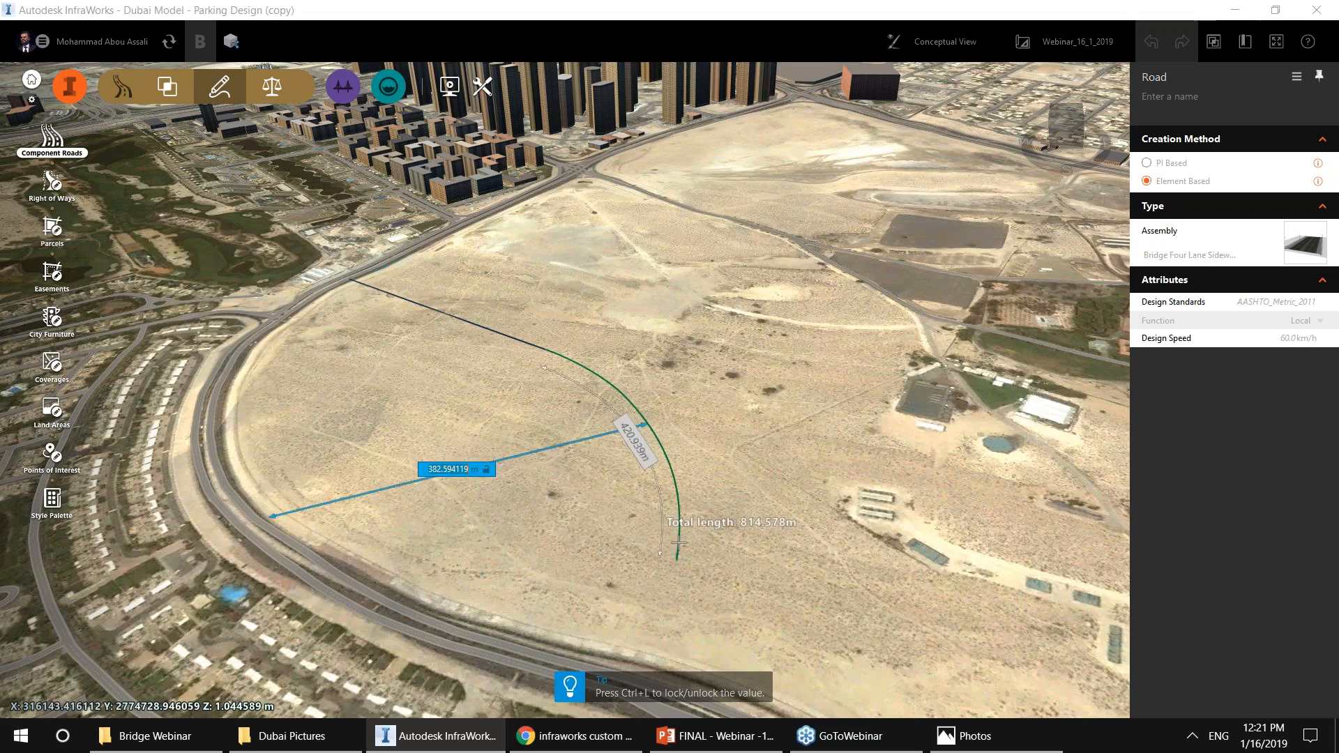
{"action": "scroll", "coordinate": [683, 546], "scroll_direction": "down", "scroll_amount": 3}
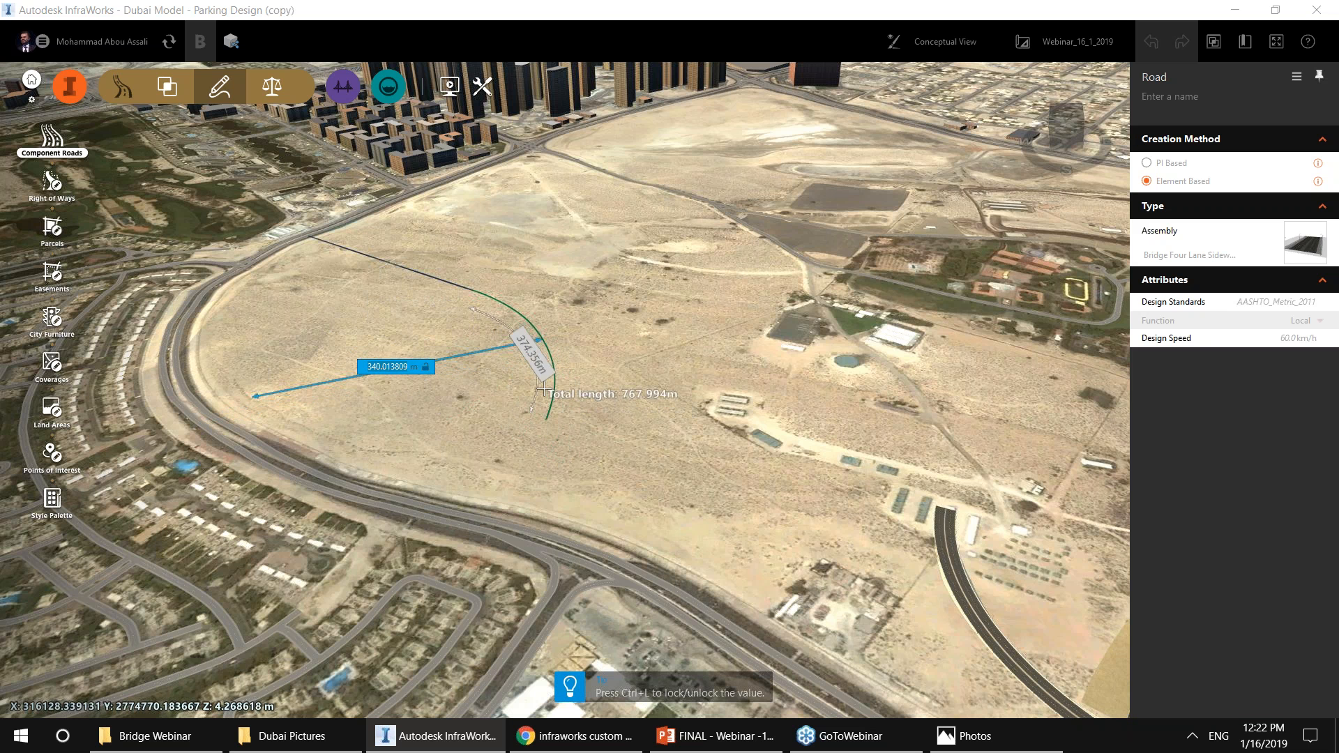
{"action": "left_click", "coordinate": [551, 411]}
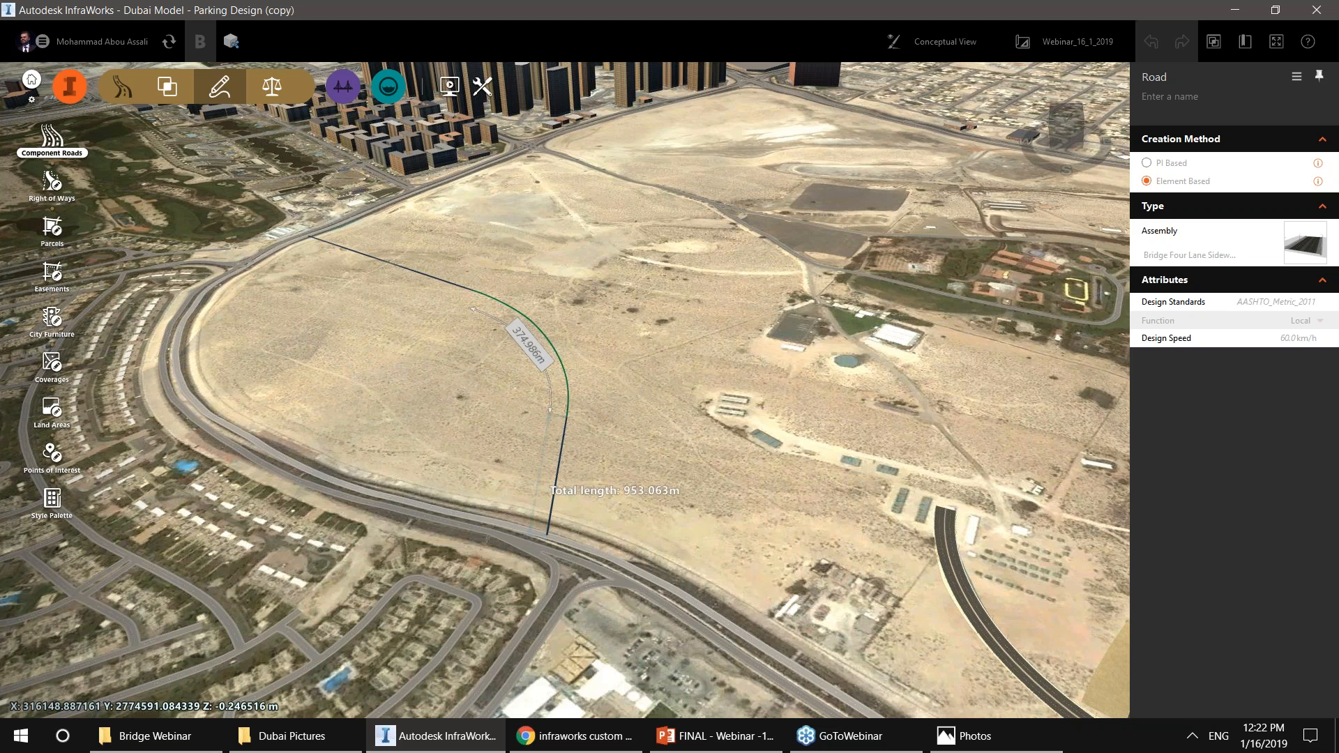
{"action": "double_click", "coordinate": [547, 534]}
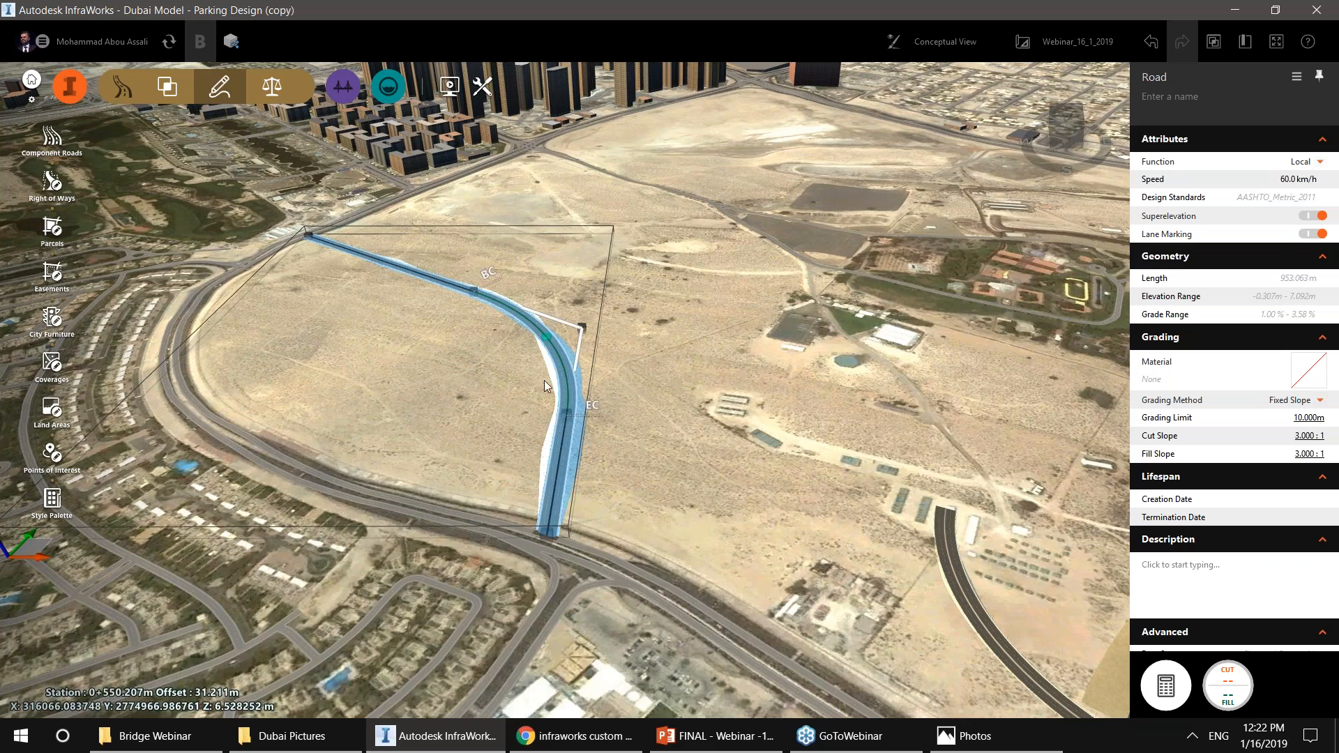
Examine the new road from above, from the side and at deck level, including its railings, sidewalk and street lights.
{"action": "scroll", "coordinate": [582, 429], "scroll_direction": "up", "scroll_amount": 2}
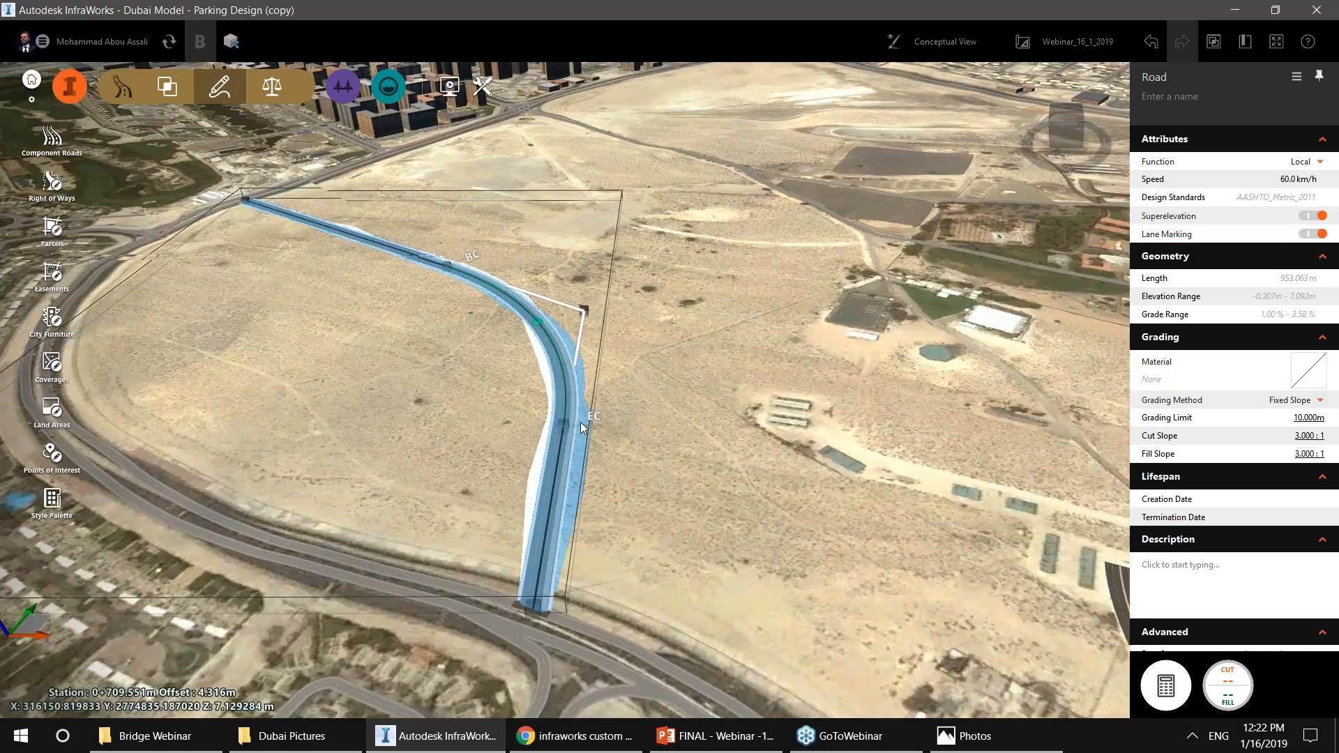
{"action": "scroll", "coordinate": [581, 424], "scroll_direction": "up", "scroll_amount": 1}
{"action": "left_click_drag", "start_coordinate": [583, 425], "coordinate": [656, 408]}
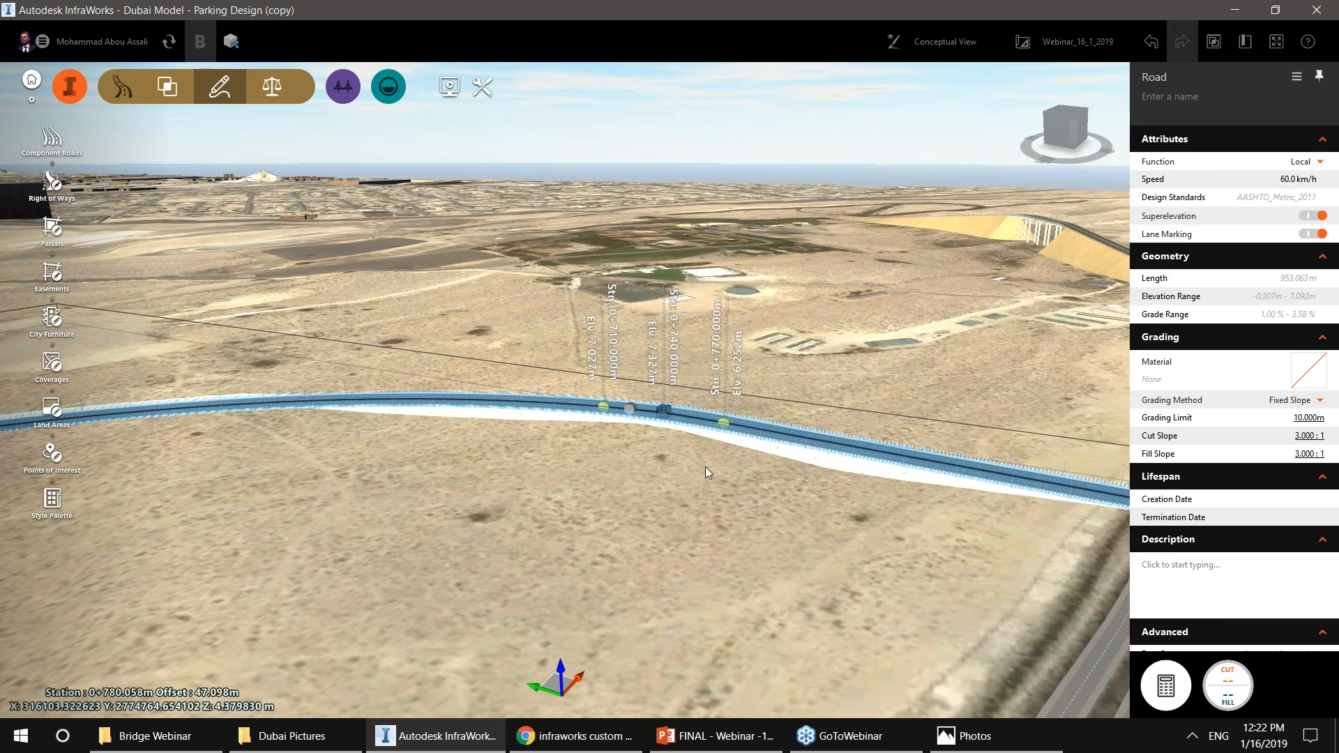
{"action": "middle_click_drag", "start_coordinate": [688, 492], "coordinate": [556, 504]}
{"action": "left_click_drag", "start_coordinate": [556, 504], "coordinate": [611, 679]}
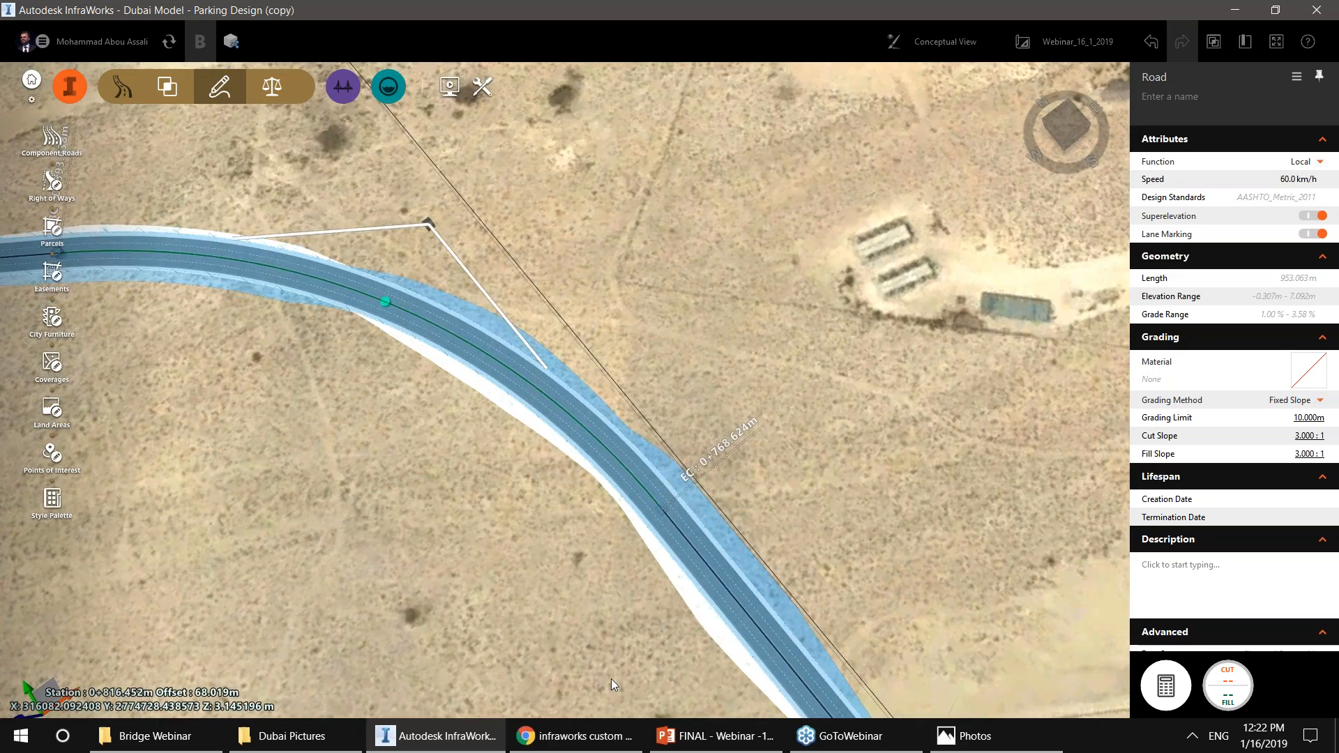
{"action": "middle_click_drag", "start_coordinate": [611, 679], "coordinate": [507, 361]}
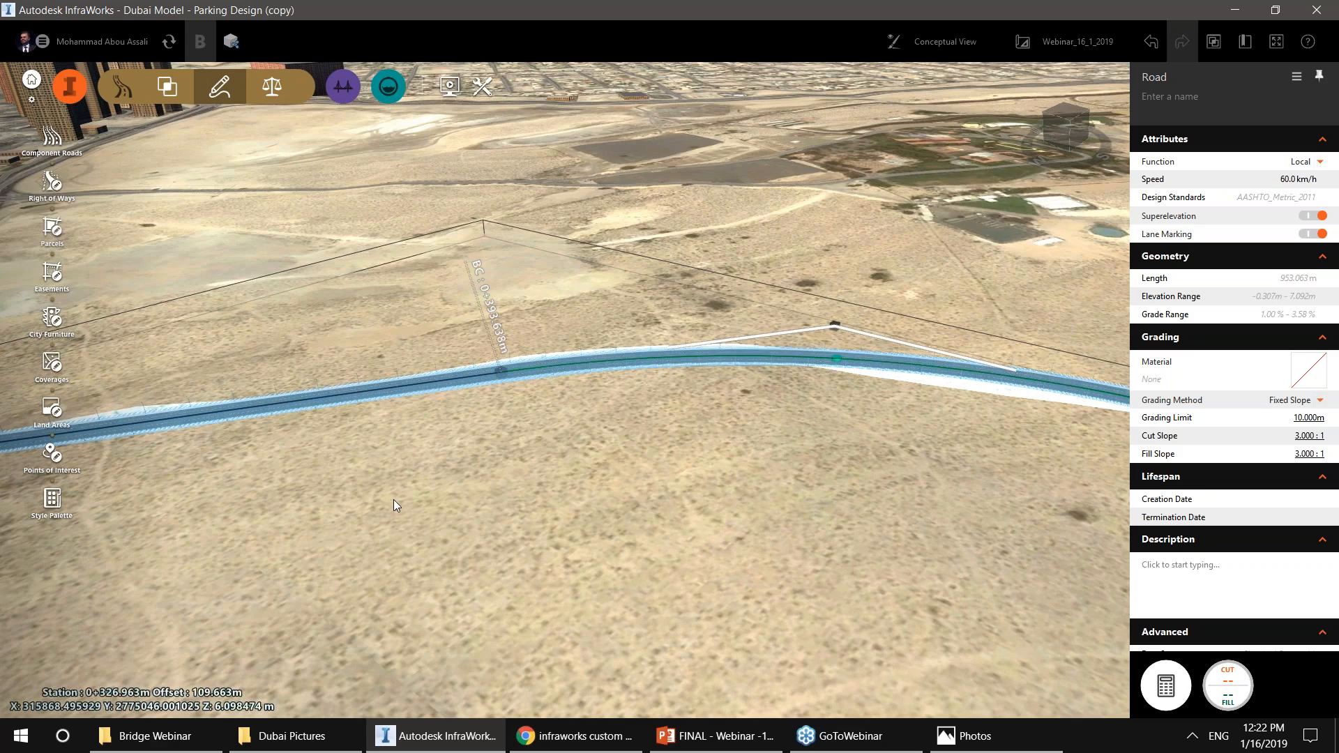
{"action": "left_click_drag", "start_coordinate": [417, 502], "coordinate": [619, 413]}
{"action": "key", "text": "Escape"}
{"action": "left_click_drag", "start_coordinate": [493, 519], "coordinate": [490, 518]}
{"action": "left_click", "coordinate": [490, 518]}
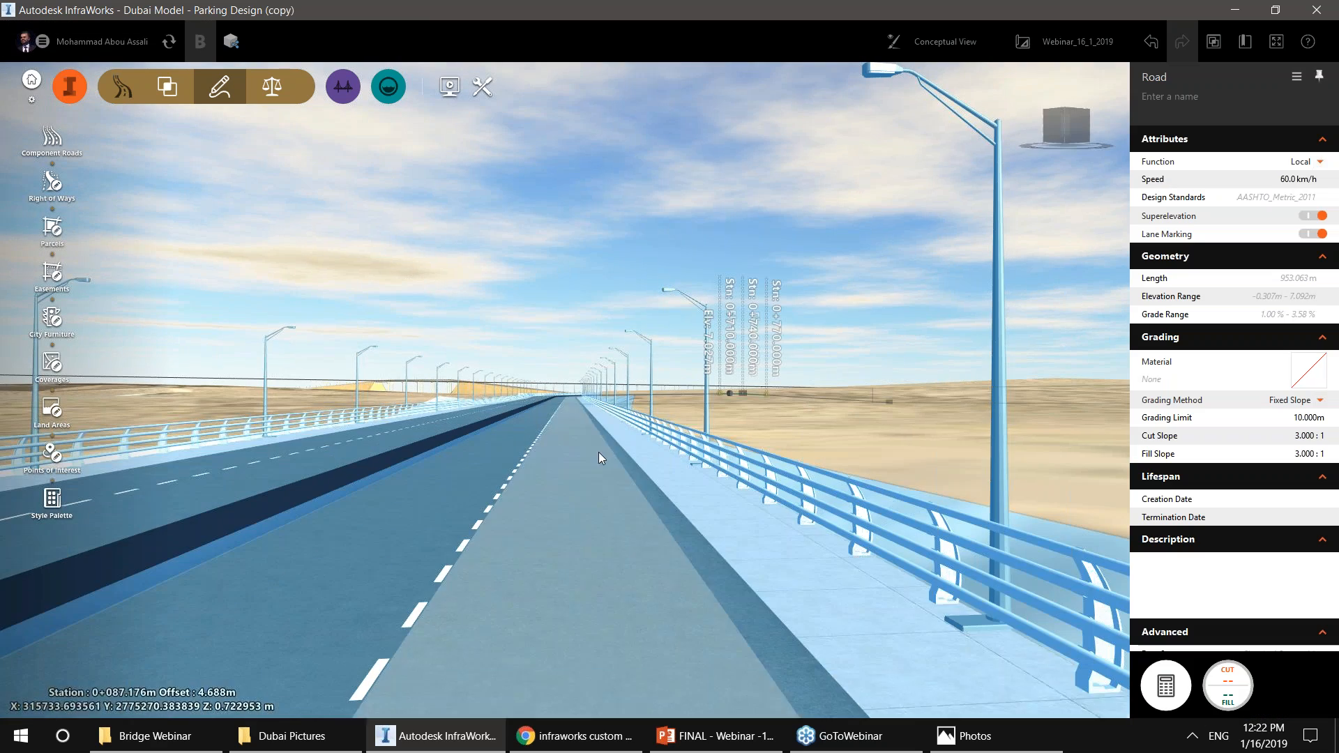
{"action": "left_click_drag", "start_coordinate": [830, 333], "coordinate": [581, 425]}
Move the point where the road's curve begins outward, away from the inside of the bend, making the road about 1001 m long.
{"action": "left_click_drag", "start_coordinate": [509, 489], "coordinate": [565, 356]}
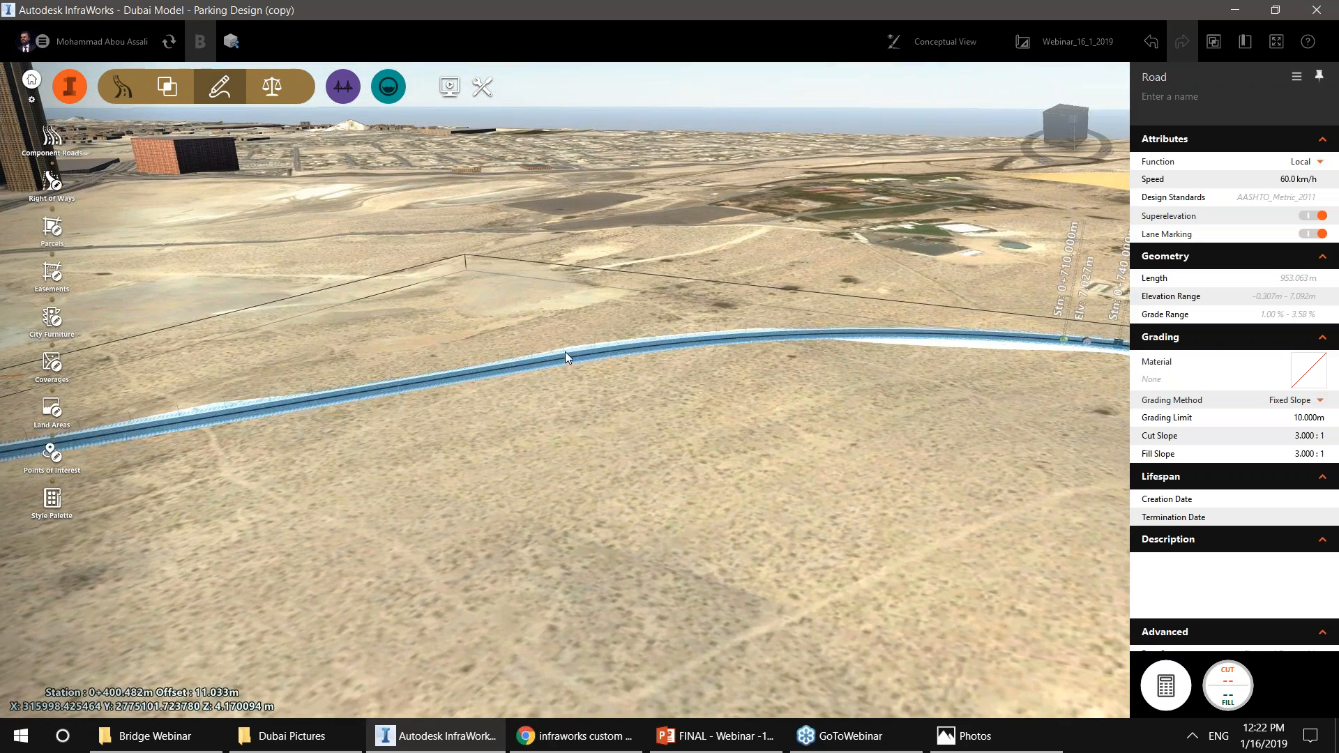
{"action": "left_click", "coordinate": [563, 354]}
{"action": "left_click", "coordinate": [559, 356]}
{"action": "mouse_move", "coordinate": [560, 395]}
{"action": "left_mouse_down"}
{"action": "mouse_move", "coordinate": [630, 492]}
{"action": "mouse_move", "coordinate": [538, 395]}
{"action": "left_mouse_up"}
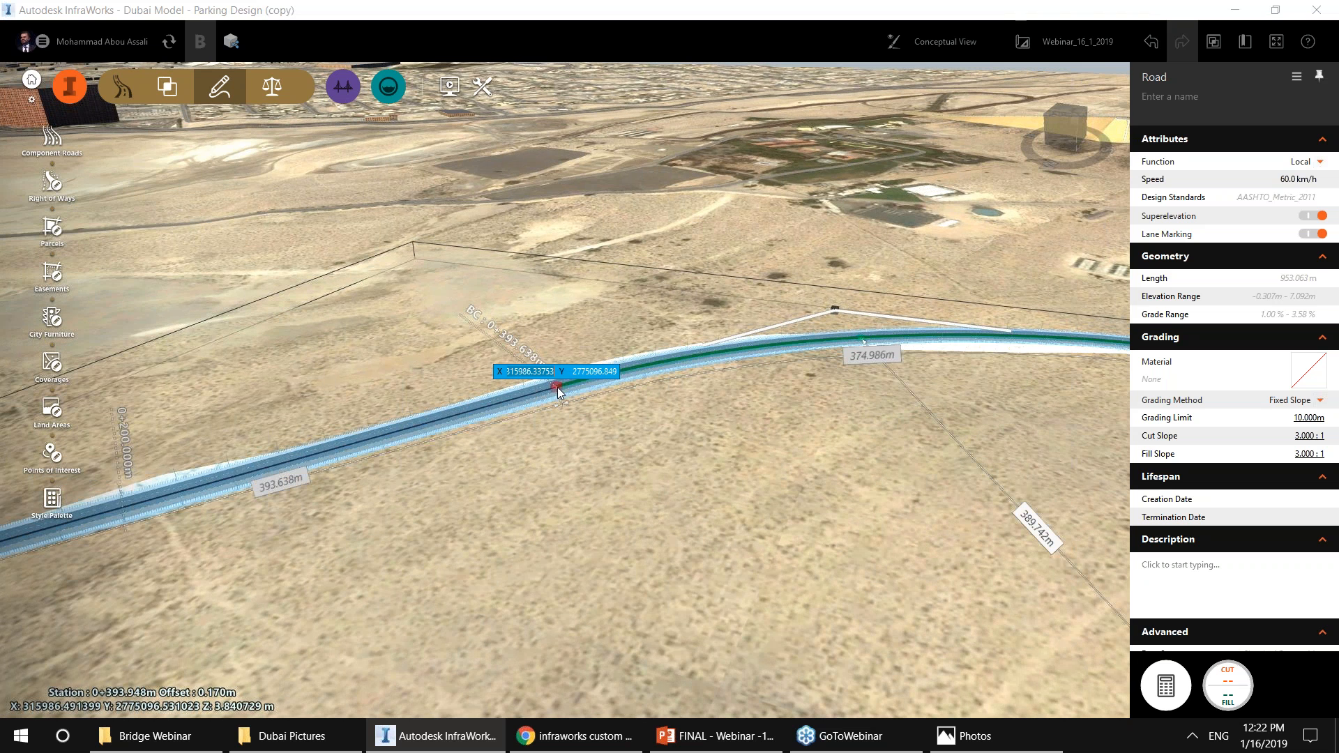
{"action": "left_click_drag", "start_coordinate": [558, 387], "coordinate": [558, 344]}
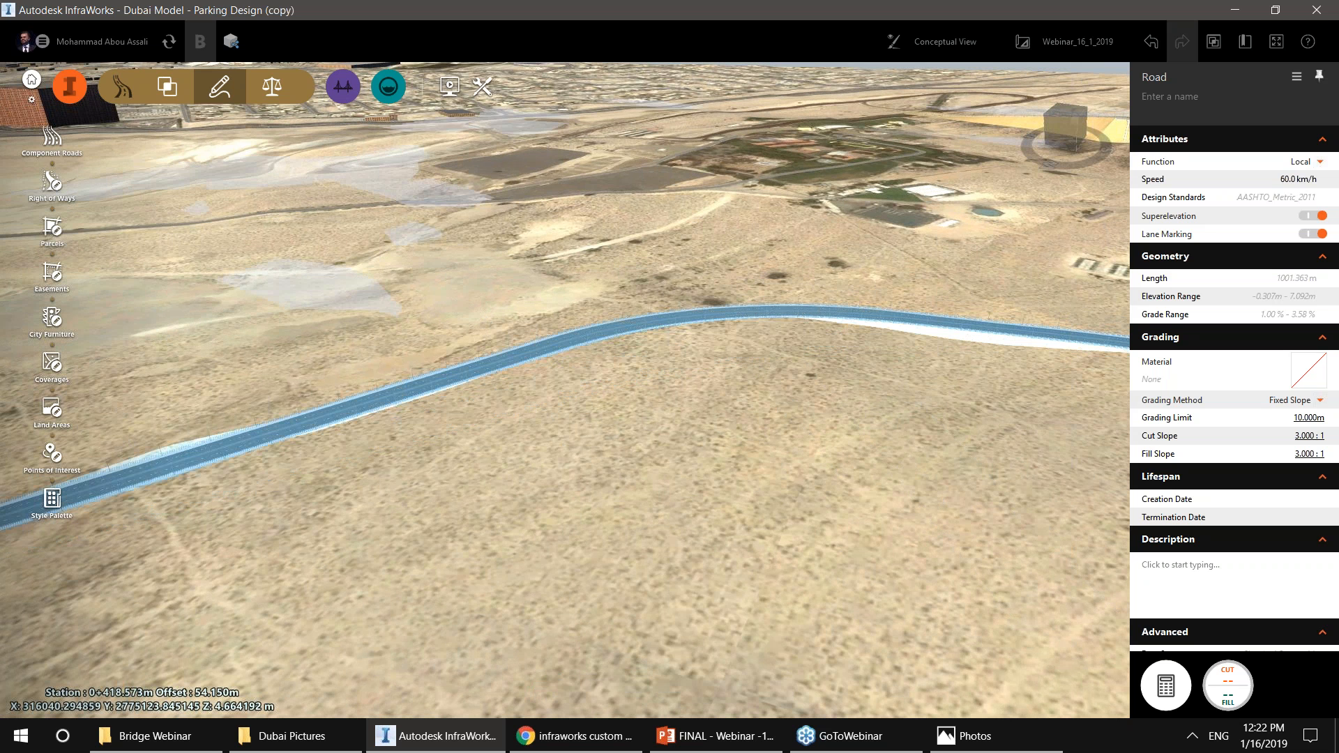
Reselect the road and shift the curve's start point farther outward for a tighter bend and a length of about 1065 m.
{"action": "middle_click_drag", "start_coordinate": [600, 414], "coordinate": [592, 608]}
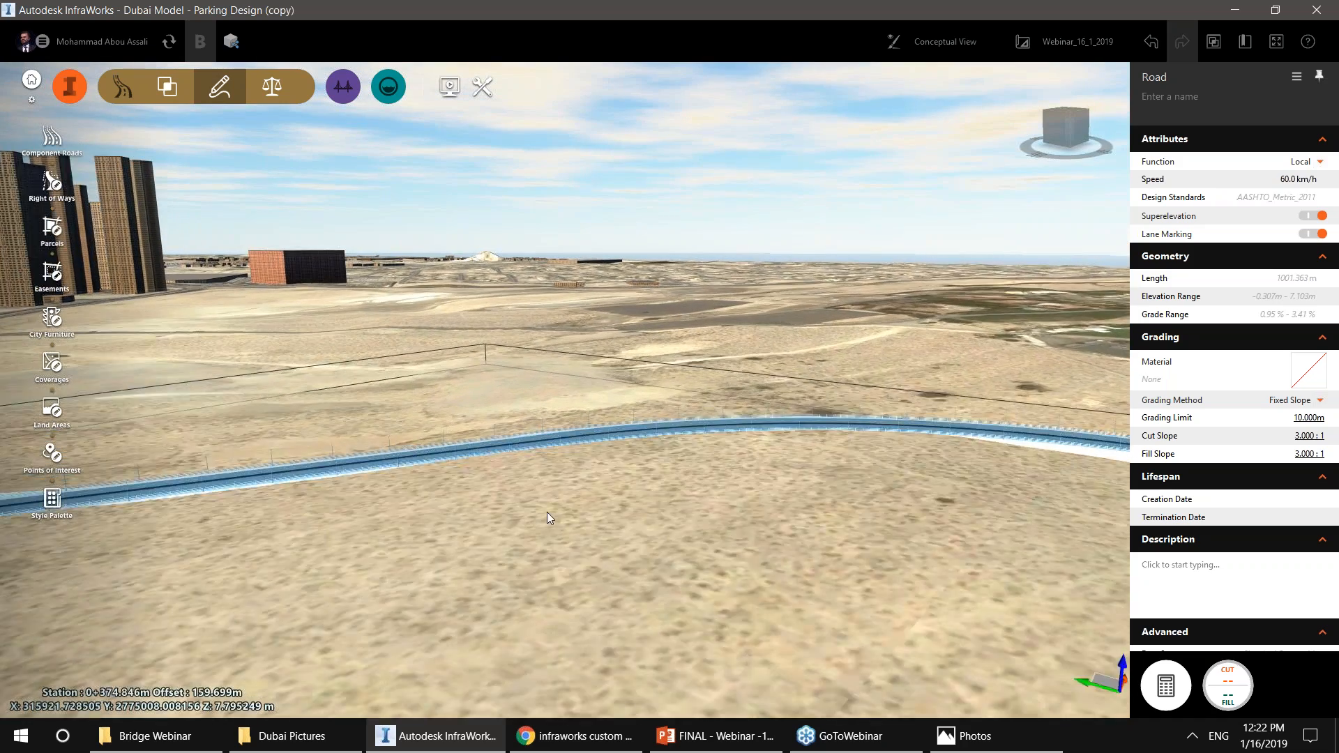
{"action": "key", "text": "Escape"}
{"action": "left_click", "coordinate": [521, 457]}
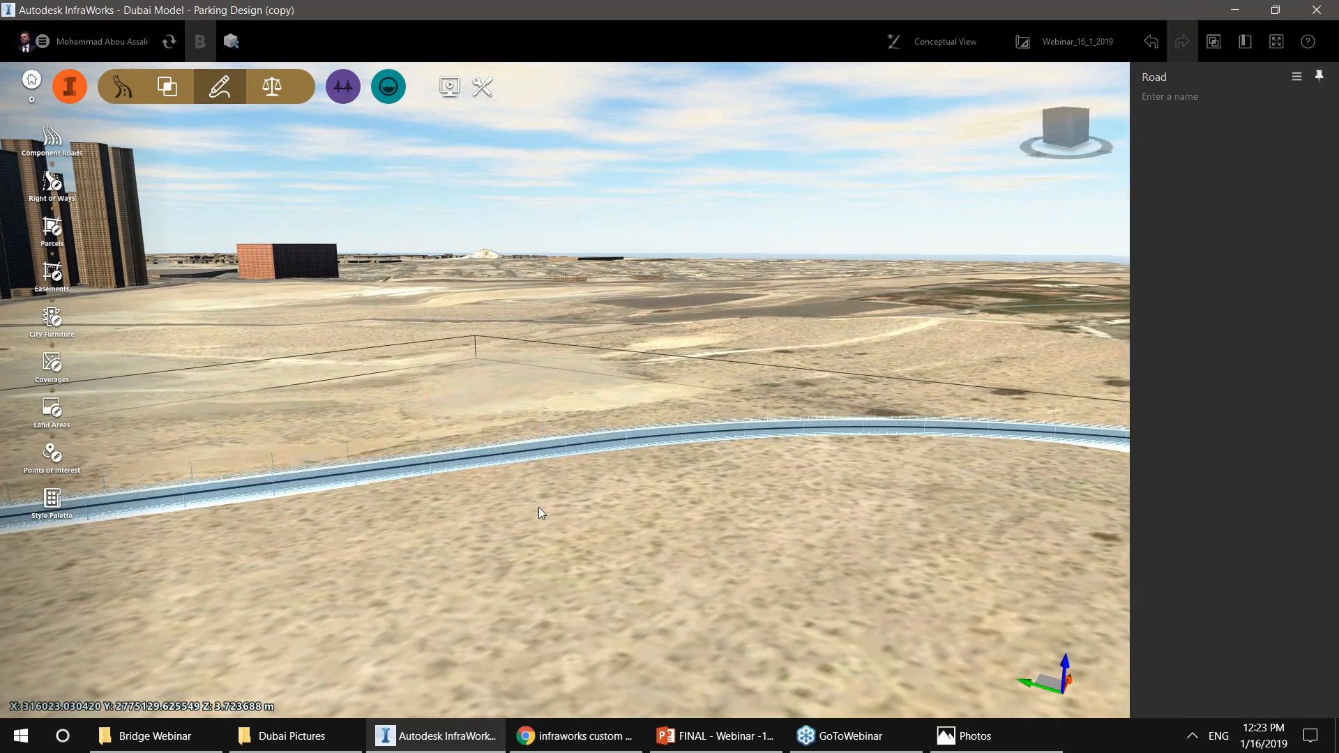
{"action": "left_click_drag", "start_coordinate": [520, 509], "coordinate": [475, 500]}
{"action": "middle_click_drag", "start_coordinate": [481, 440], "coordinate": [552, 441]}
{"action": "right_click", "coordinate": [550, 427]}
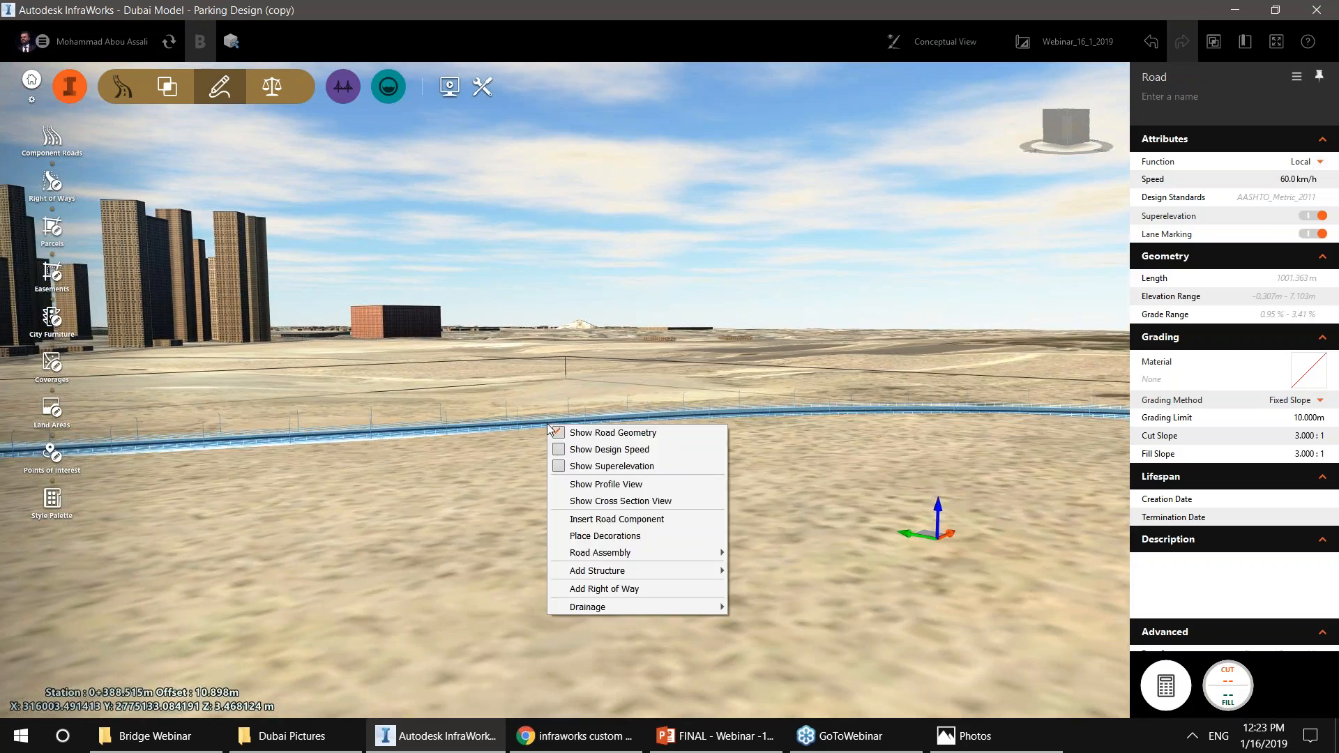
{"action": "left_click", "coordinate": [471, 500]}
{"action": "left_click_drag", "start_coordinate": [530, 500], "coordinate": [601, 525]}
{"action": "left_click", "coordinate": [605, 530]}
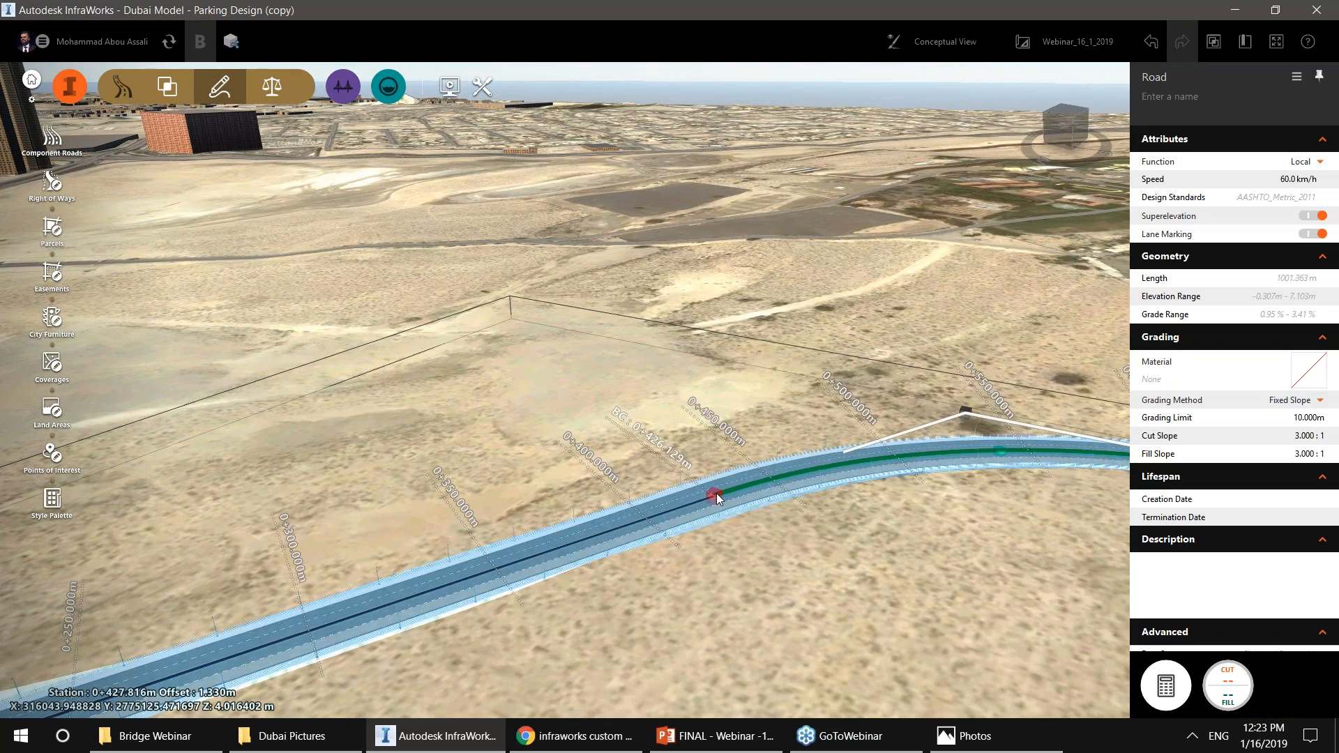
{"action": "left_click_drag", "start_coordinate": [715, 444], "coordinate": [711, 398]}
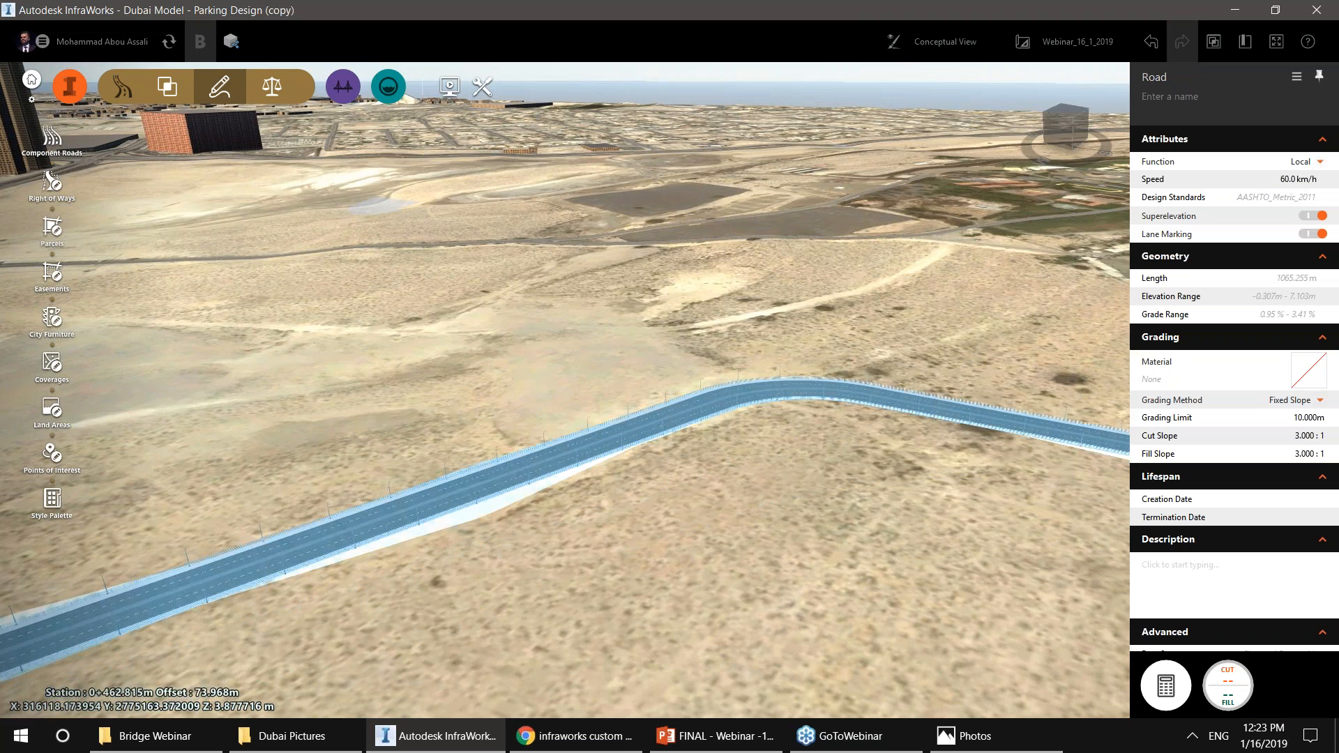
Show the selected road's profile view and enlarge it.
{"action": "middle_click_drag", "start_coordinate": [687, 517], "coordinate": [691, 453], "text": "shift"}
{"action": "left_click", "coordinate": [272, 87]}
{"action": "left_click", "coordinate": [53, 137]}
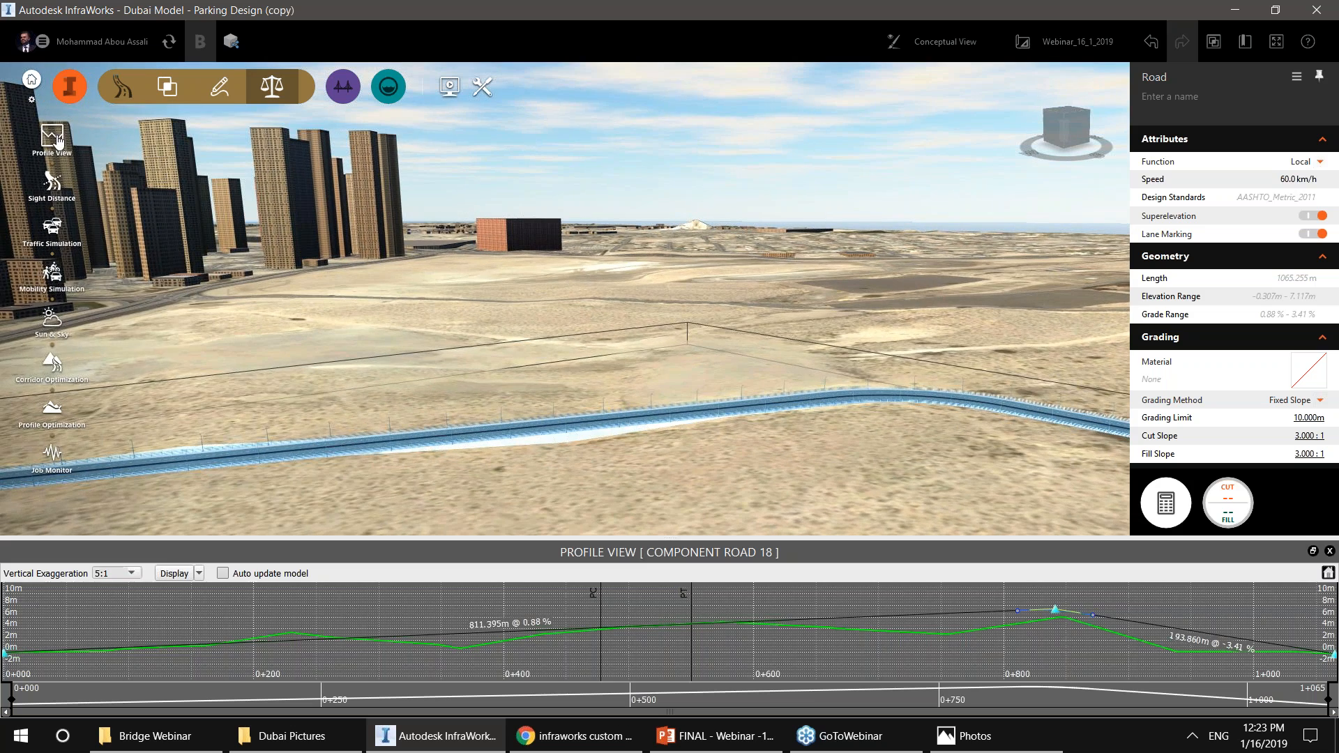
{"action": "middle_click_drag", "start_coordinate": [722, 414], "coordinate": [530, 445], "text": "shift"}
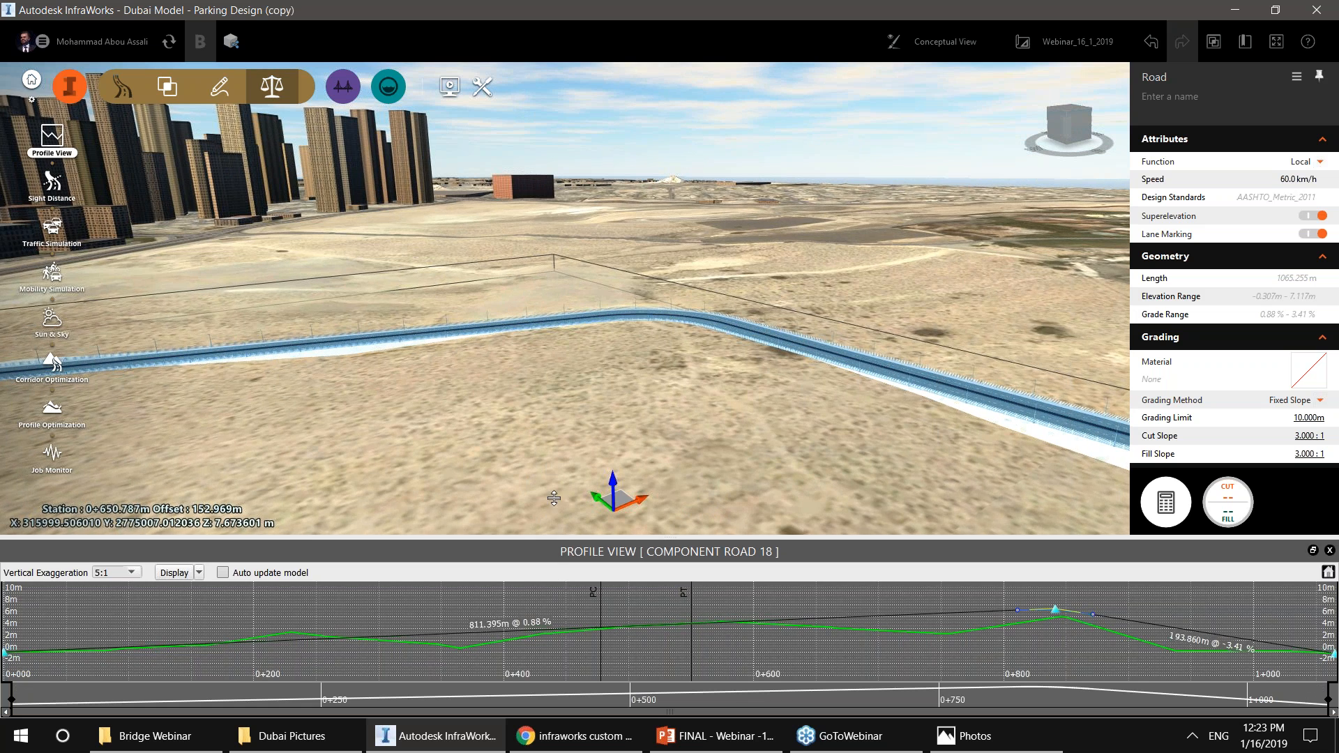
{"action": "left_click_drag", "start_coordinate": [549, 538], "coordinate": [537, 459]}
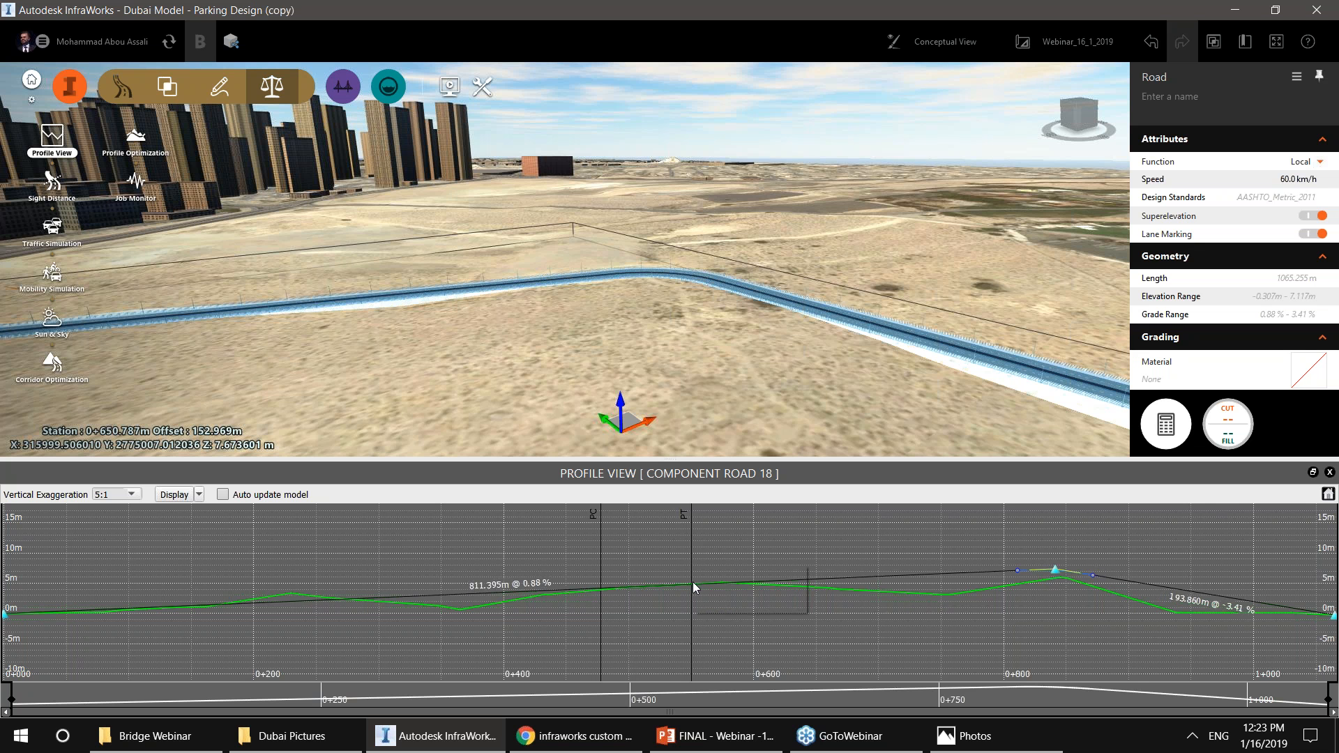
Add four vertical intersection points to the road profile, near stations 0+290, 0+411, 0+550 and 0+680.
{"action": "left_click", "coordinate": [721, 570]}
{"action": "right_click", "coordinate": [372, 601]}
{"action": "left_click", "coordinate": [384, 589]}
{"action": "right_click", "coordinate": [518, 591]}
{"action": "left_click", "coordinate": [537, 574]}
{"action": "right_click", "coordinate": [857, 578]}
{"action": "left_click", "coordinate": [876, 565]}
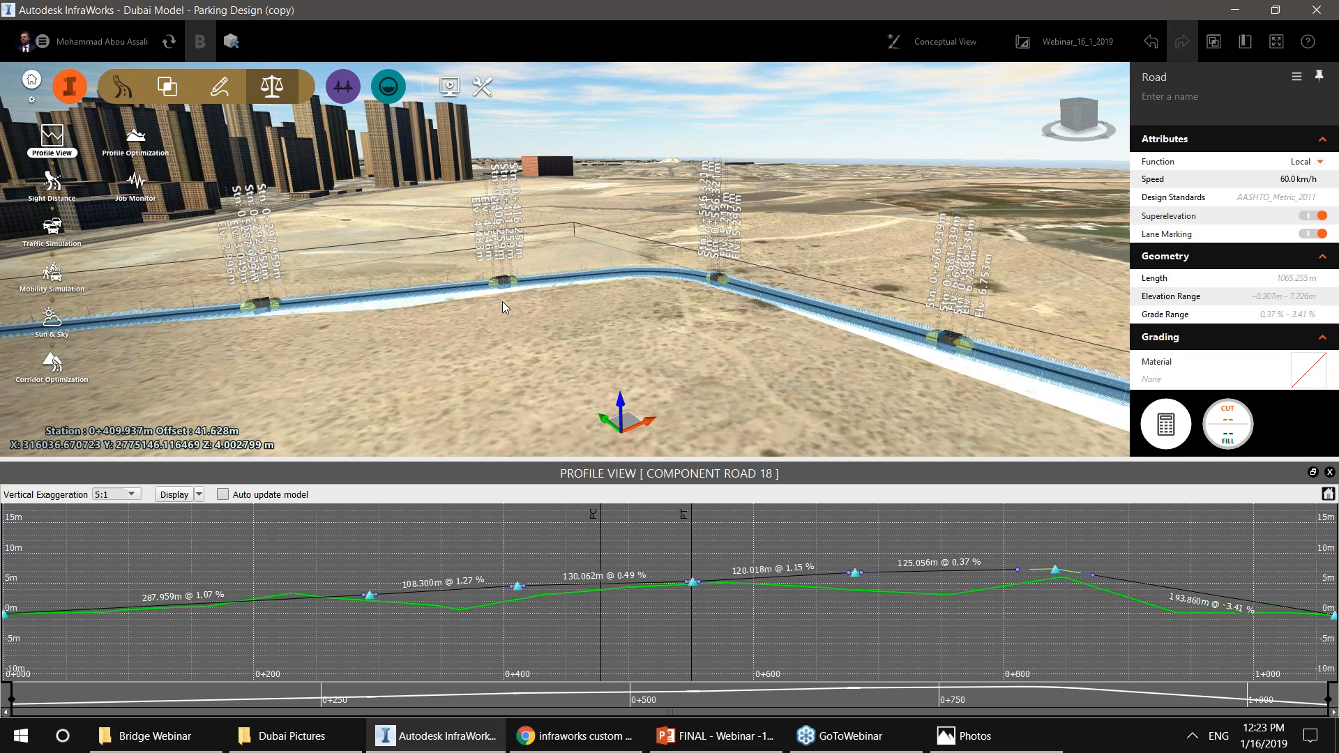
Set the elevation of the vertical point at station 0+411 to 25 m and close the profile view.
{"action": "left_click", "coordinate": [505, 283]}
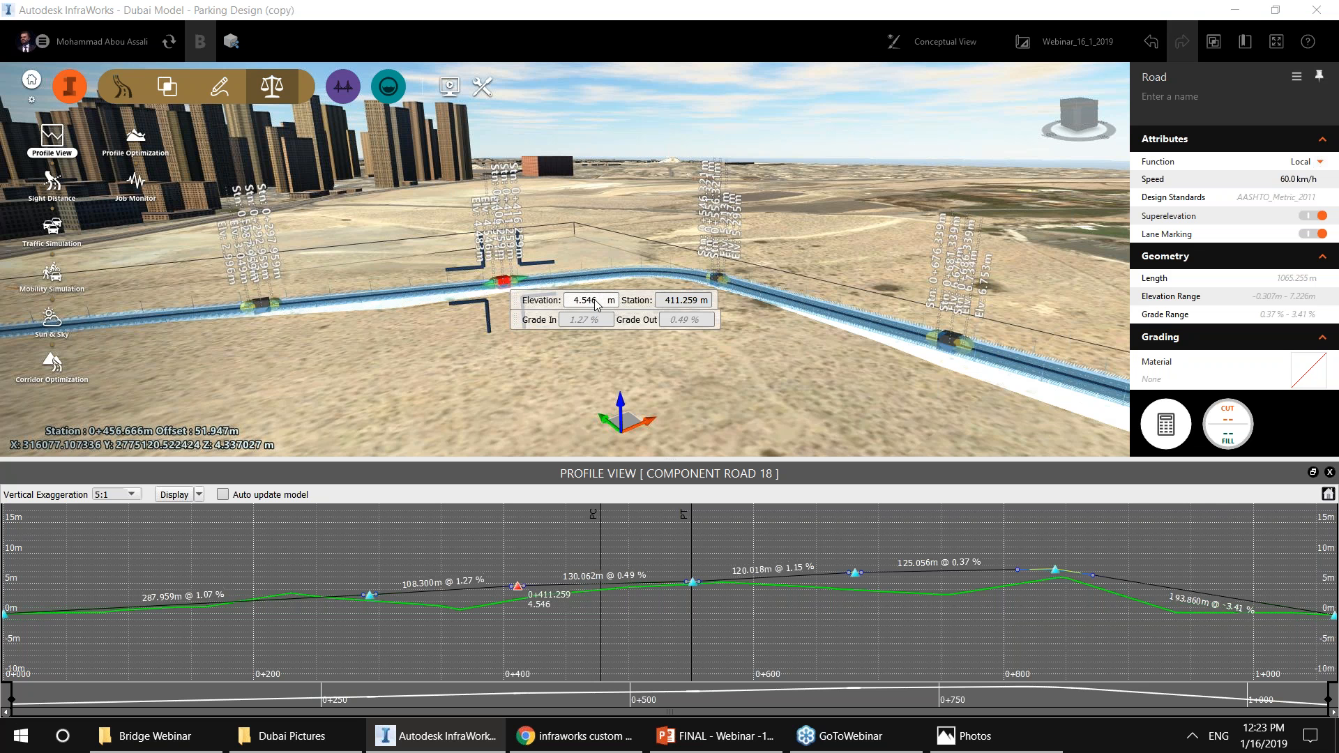
{"action": "type", "text": "25"}
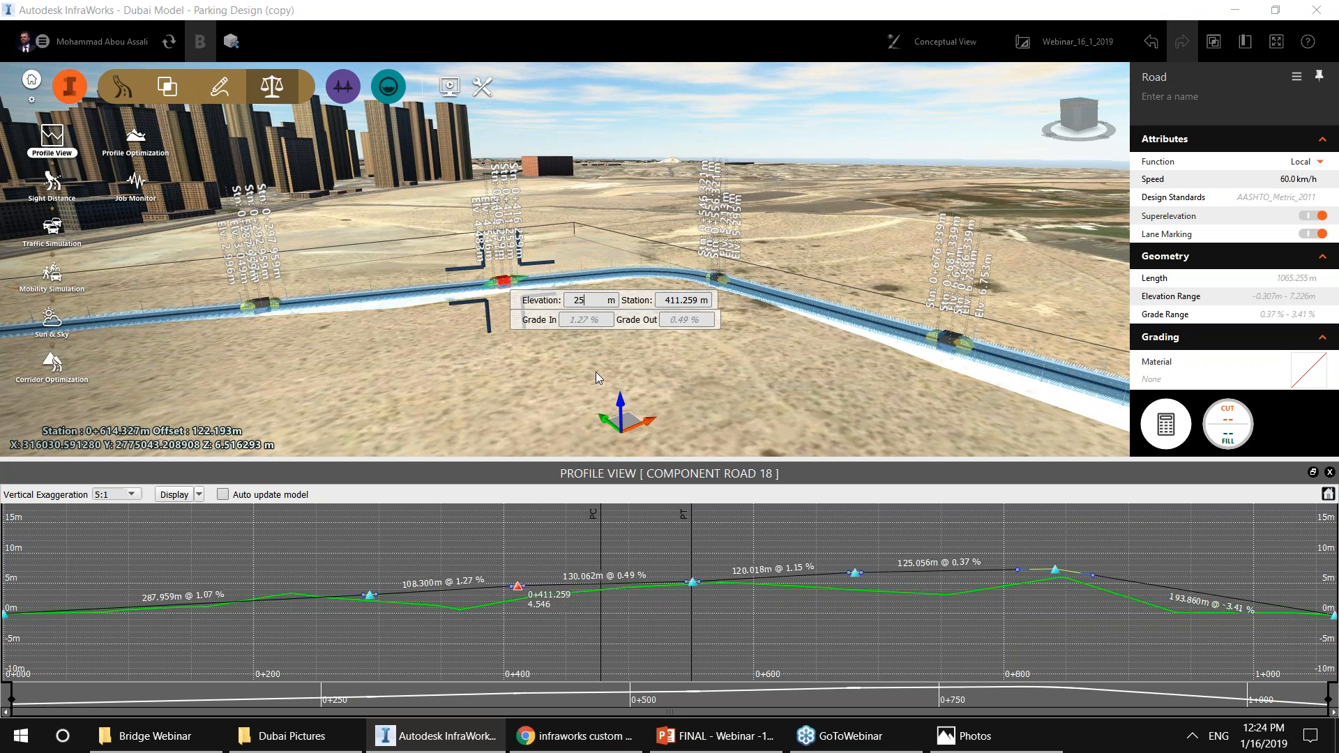
{"action": "key", "text": "Return"}
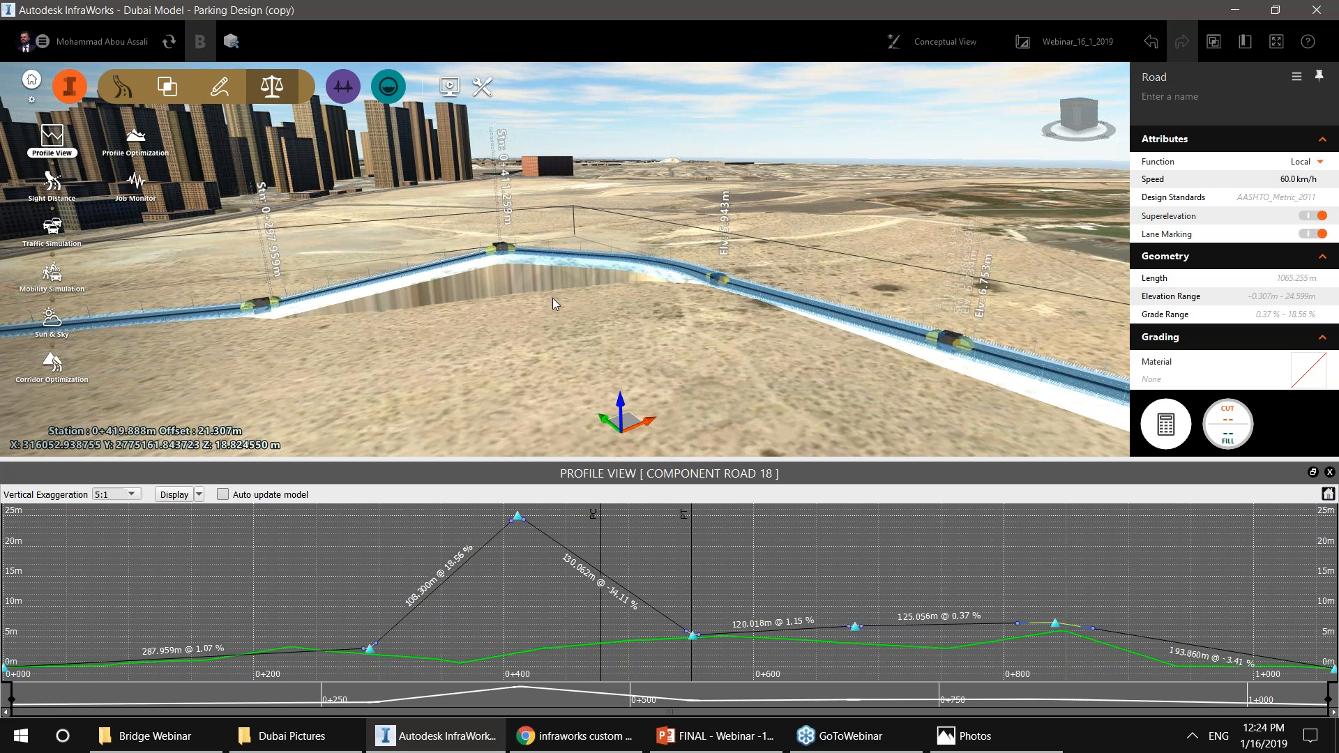
{"action": "left_click", "coordinate": [1329, 472]}
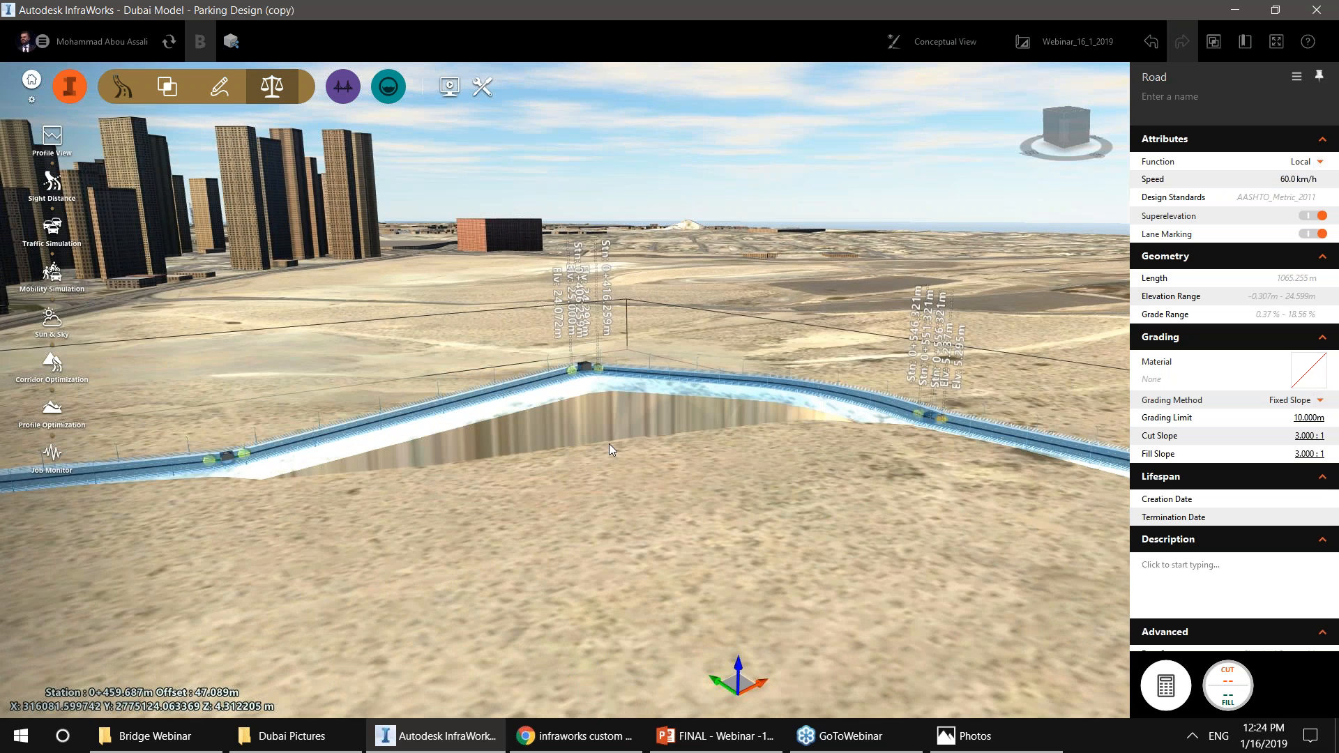
Raise the vertical point near station 0+290 and lower the one at 0+411 so the elevated stretch between them runs nearly level.
{"action": "left_click_drag", "start_coordinate": [503, 447], "coordinate": [579, 390]}
{"action": "left_click", "coordinate": [300, 419]}
{"action": "left_click_drag", "start_coordinate": [300, 420], "coordinate": [297, 394]}
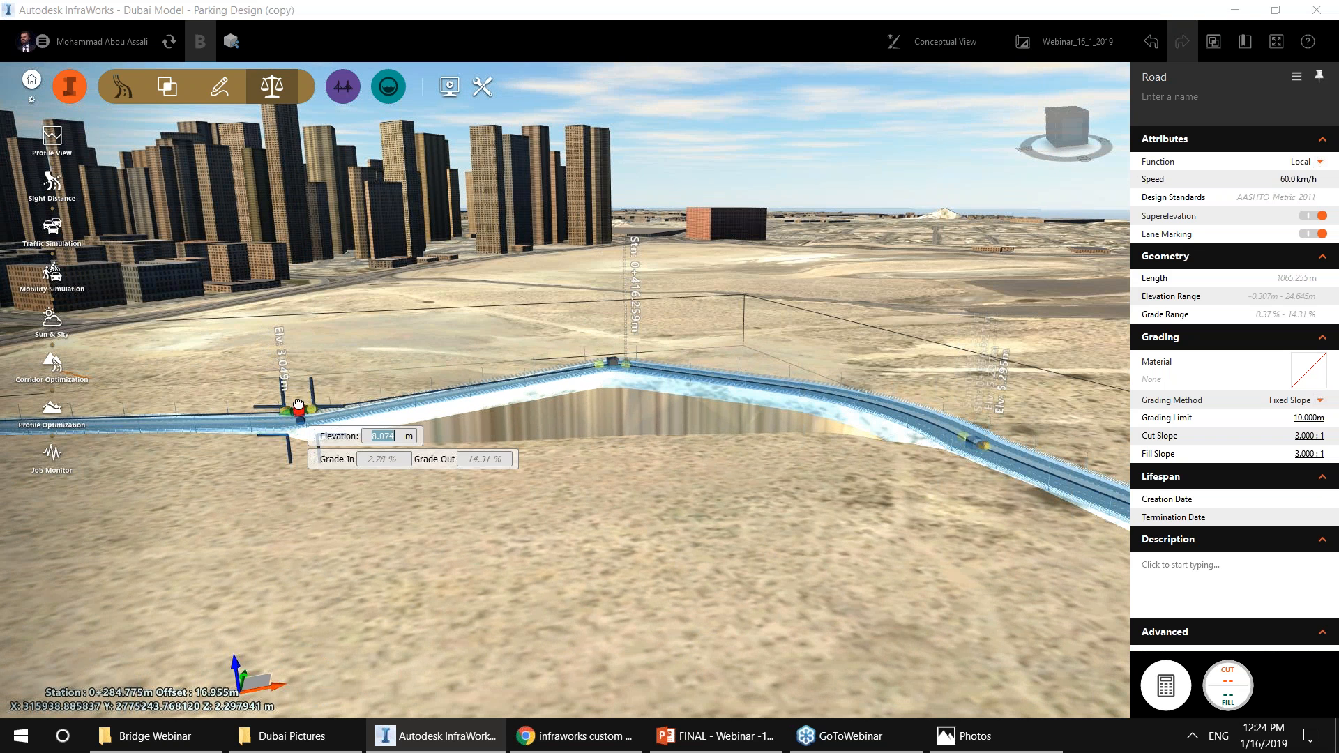
{"action": "key", "text": "Return"}
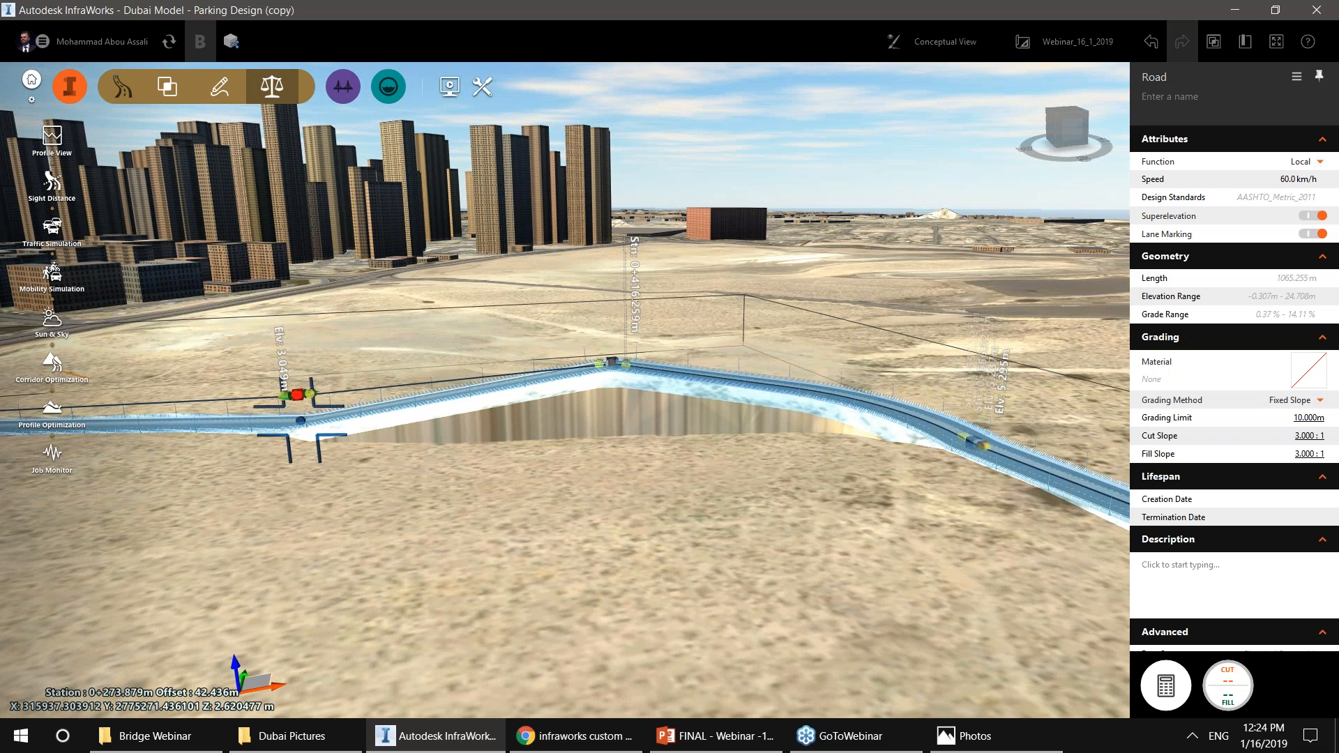
{"action": "left_click", "coordinate": [613, 362]}
{"action": "mouse_move", "coordinate": [614, 363]}
{"action": "left_mouse_down"}
{"action": "mouse_move", "coordinate": [609, 400]}
{"action": "mouse_move", "coordinate": [608, 389]}
{"action": "left_mouse_up"}
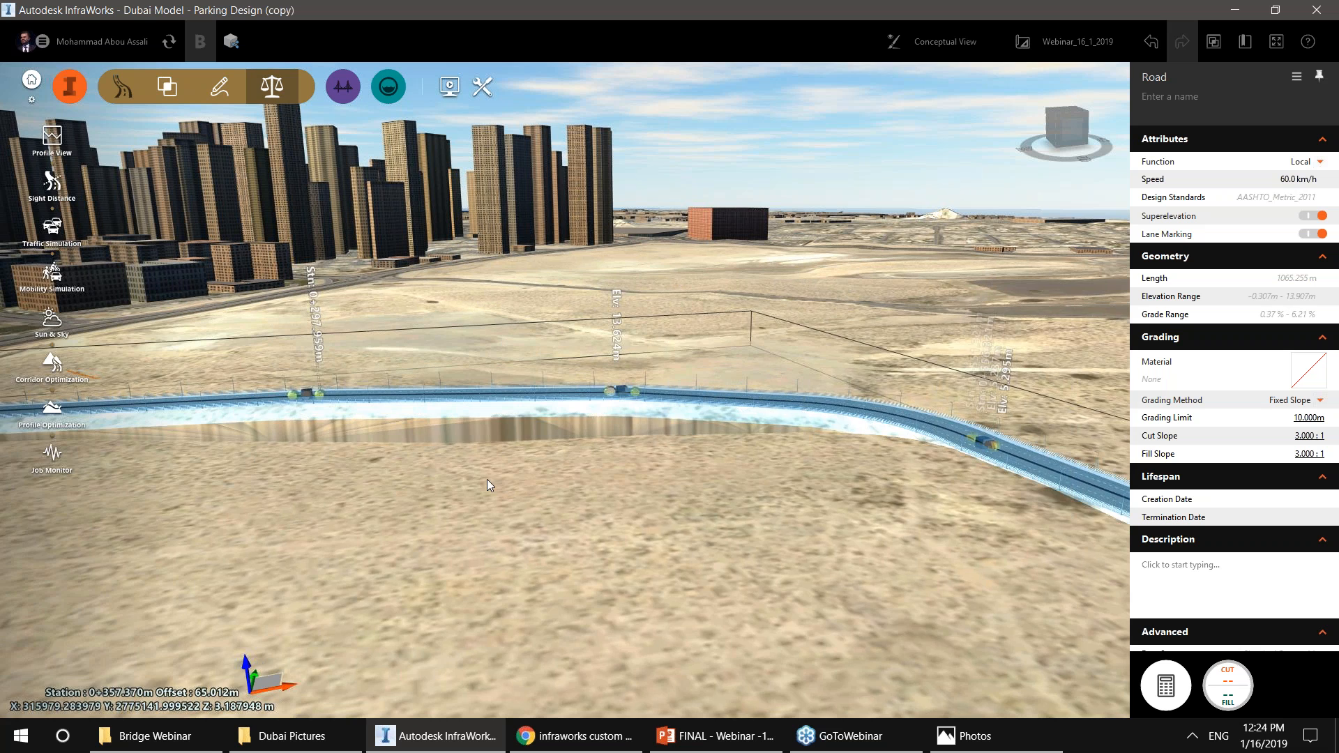
Start a precast I girder bridge on the selected road with its start station at 270 m.
{"action": "middle_click_drag", "start_coordinate": [487, 479], "coordinate": [603, 477]}
{"action": "left_click", "coordinate": [273, 86]}
{"action": "left_click", "coordinate": [342, 86]}
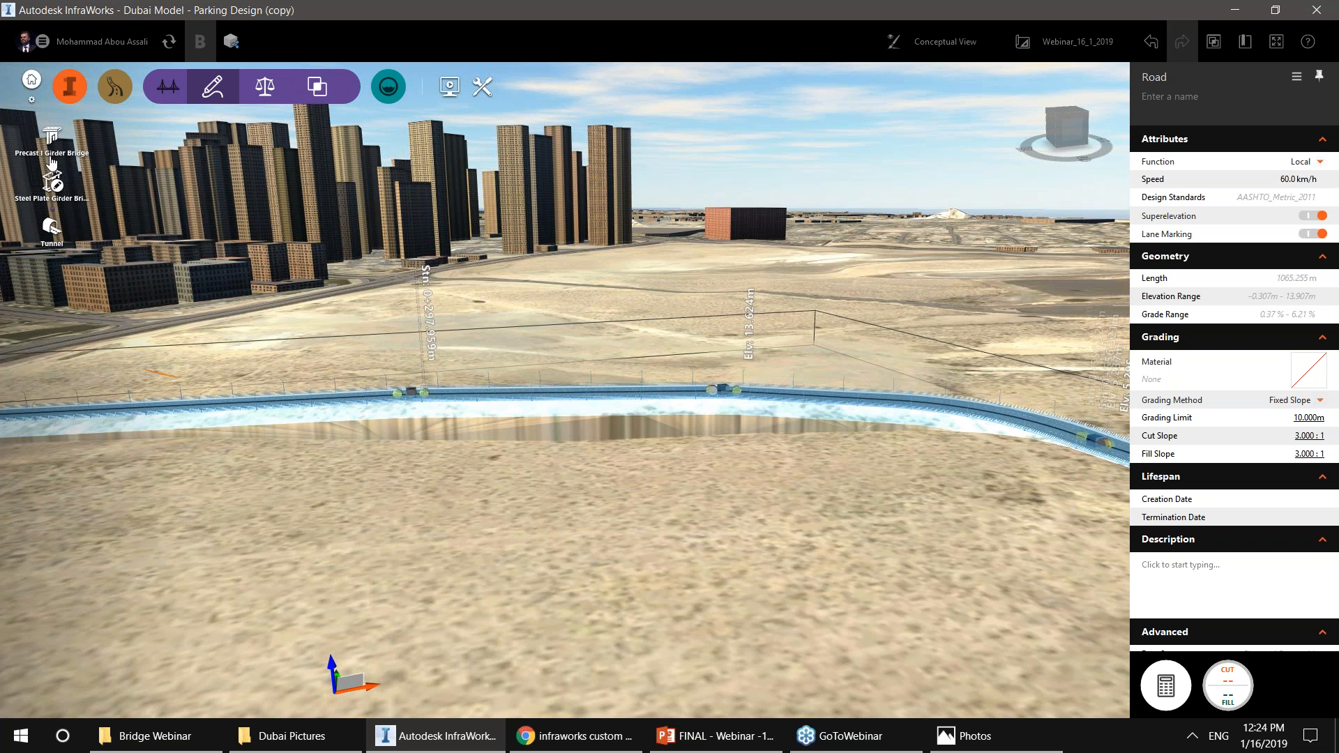
{"action": "left_click", "coordinate": [56, 240]}
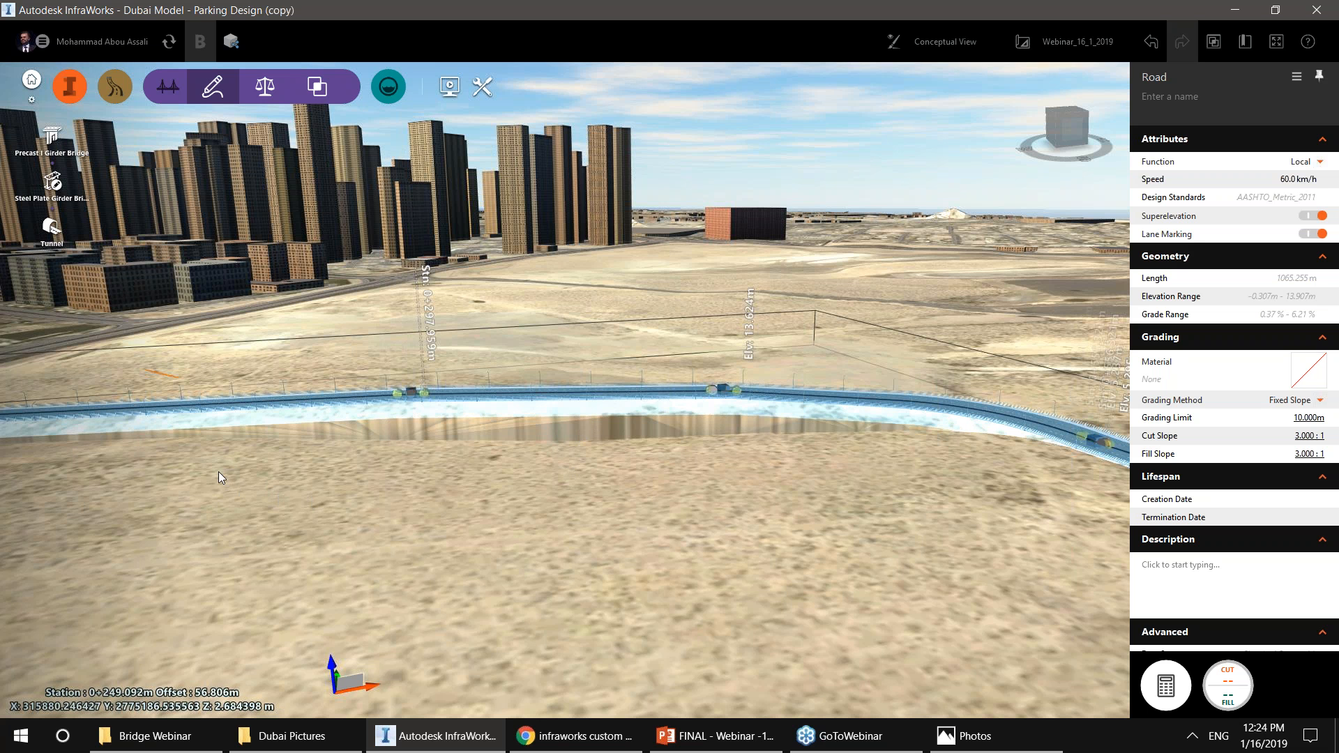
{"action": "left_click", "coordinate": [47, 225]}
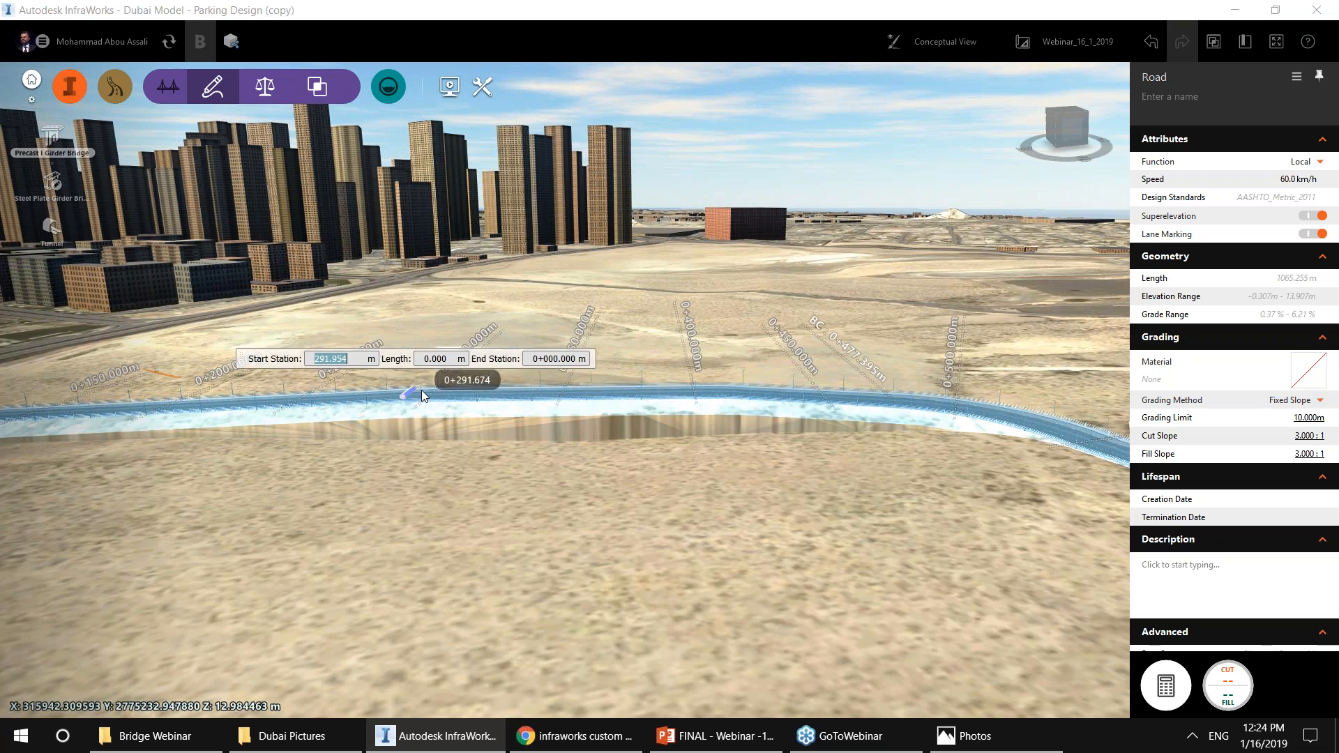
{"action": "scroll", "coordinate": [418, 395], "scroll_direction": "up", "scroll_amount": 3}
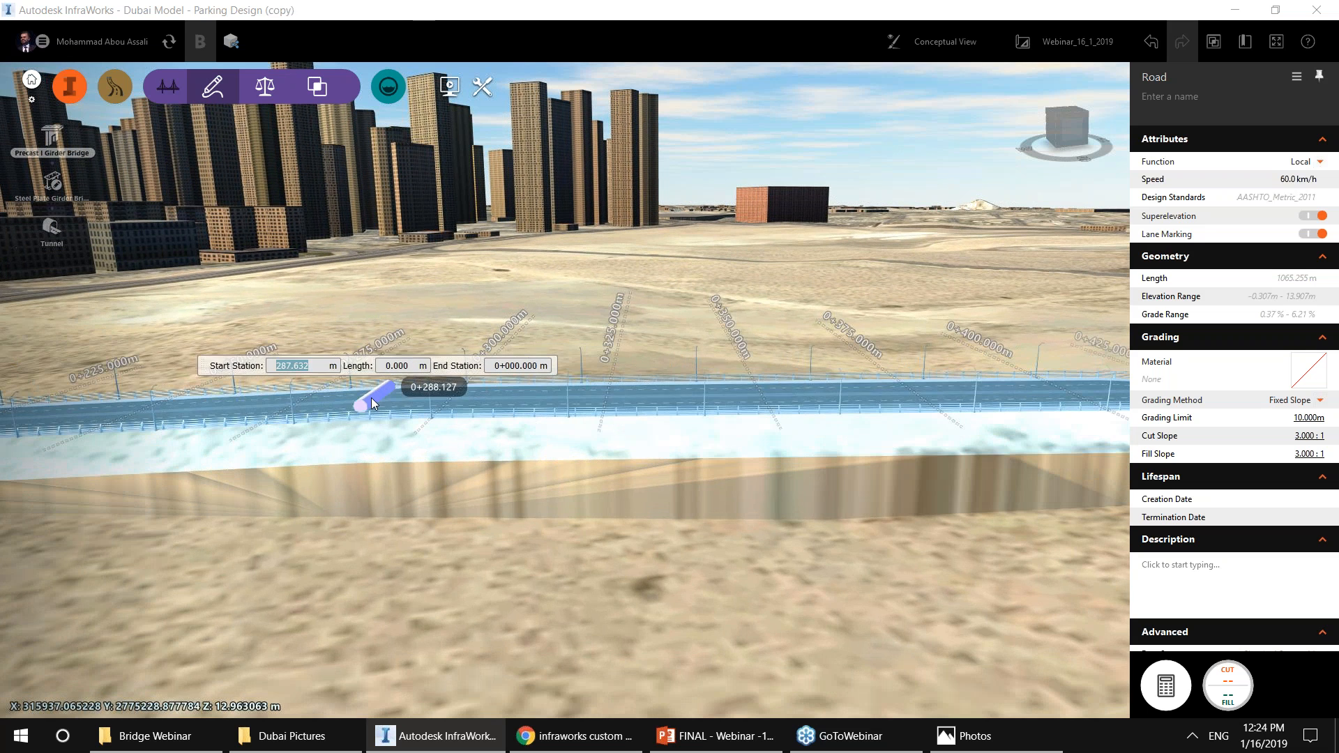
{"action": "type", "text": "270"}
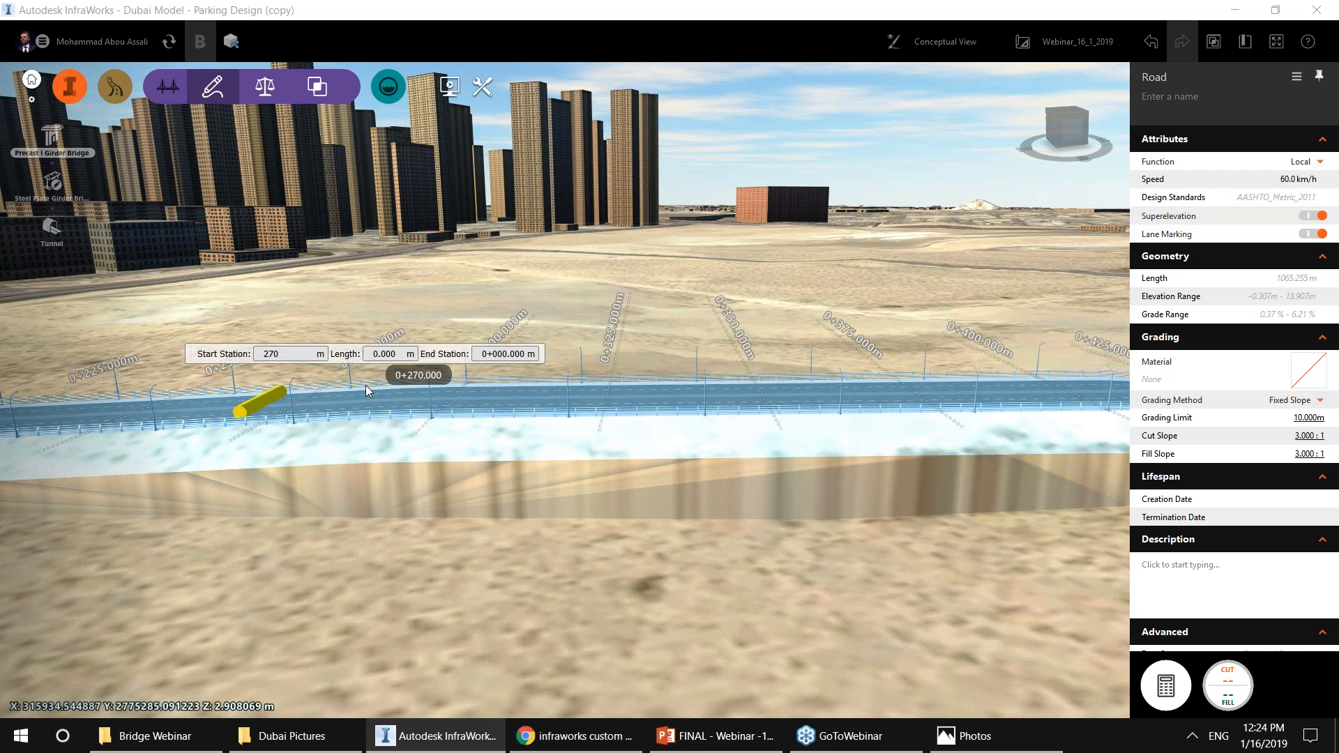
{"action": "key", "text": "Return"}
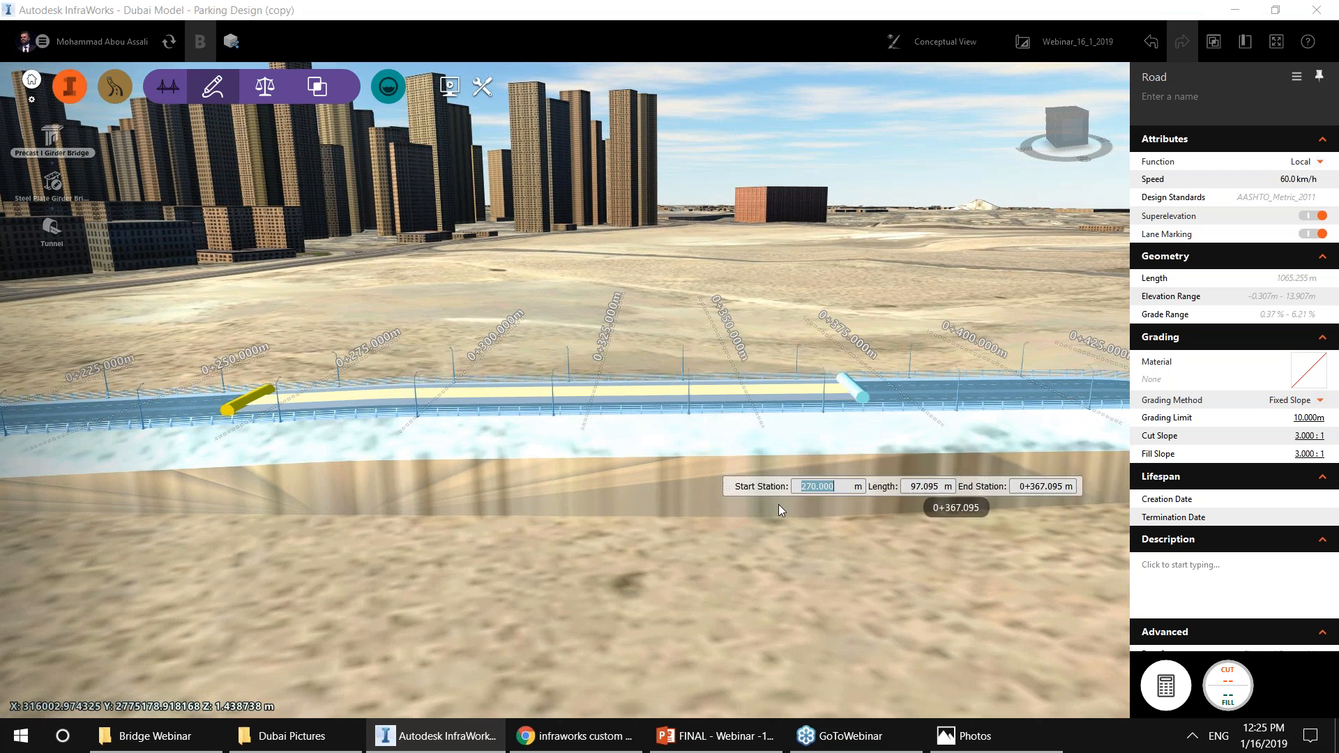
Place the bridge's end station at about 0+440, making the bridge about 170 m long.
{"action": "middle_click_drag", "start_coordinate": [778, 504], "coordinate": [419, 498]}
{"action": "middle_click_drag", "start_coordinate": [1004, 453], "coordinate": [594, 457]}
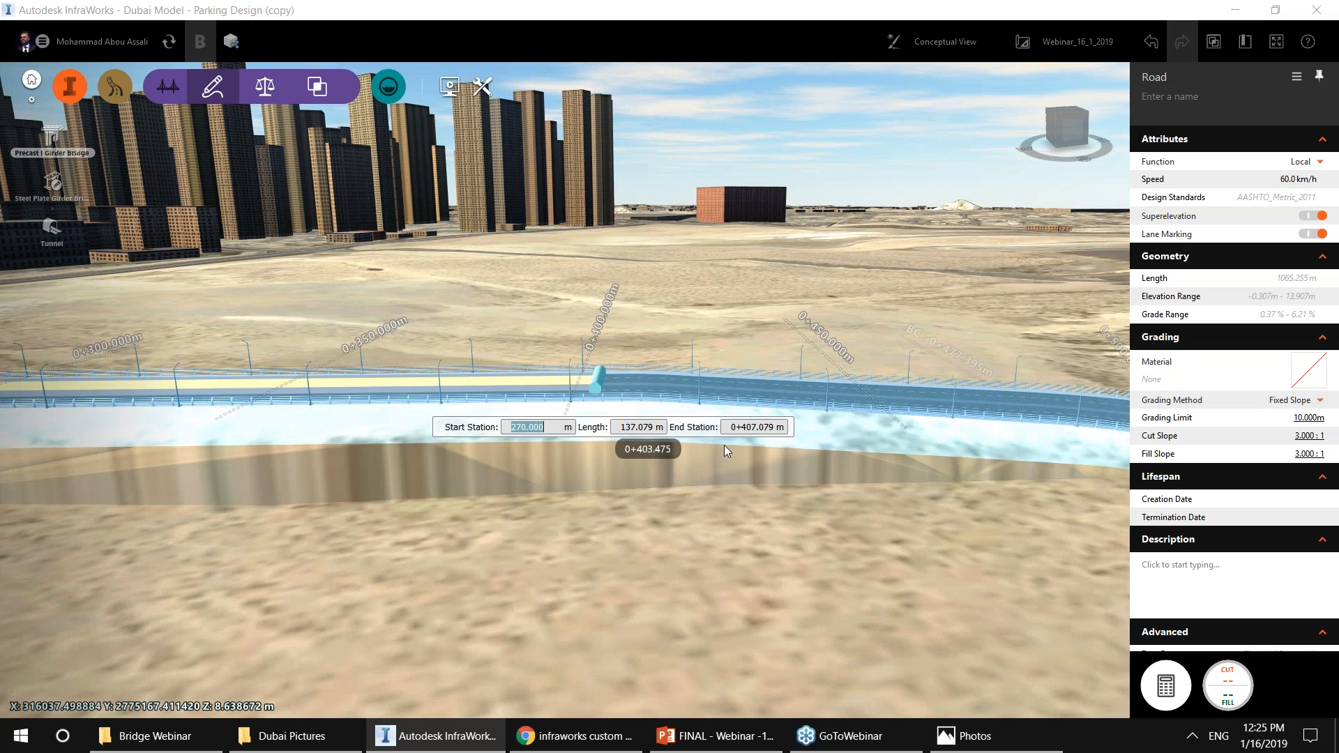
{"action": "left_click", "coordinate": [827, 412]}
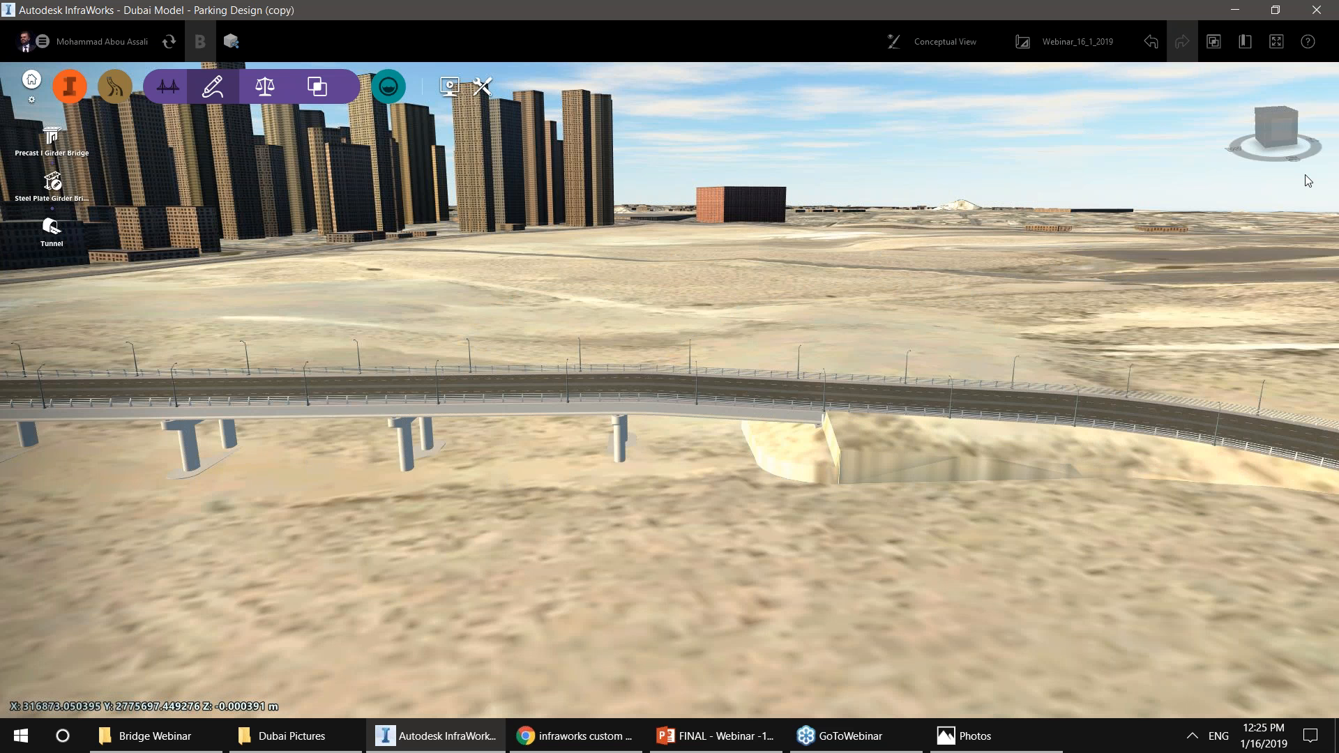
Inspect the new bridge's deck, piers and abutments from several angles along the road.
{"action": "middle_click_drag", "start_coordinate": [318, 501], "coordinate": [672, 479]}
{"action": "left_click_drag", "start_coordinate": [673, 480], "coordinate": [521, 537]}
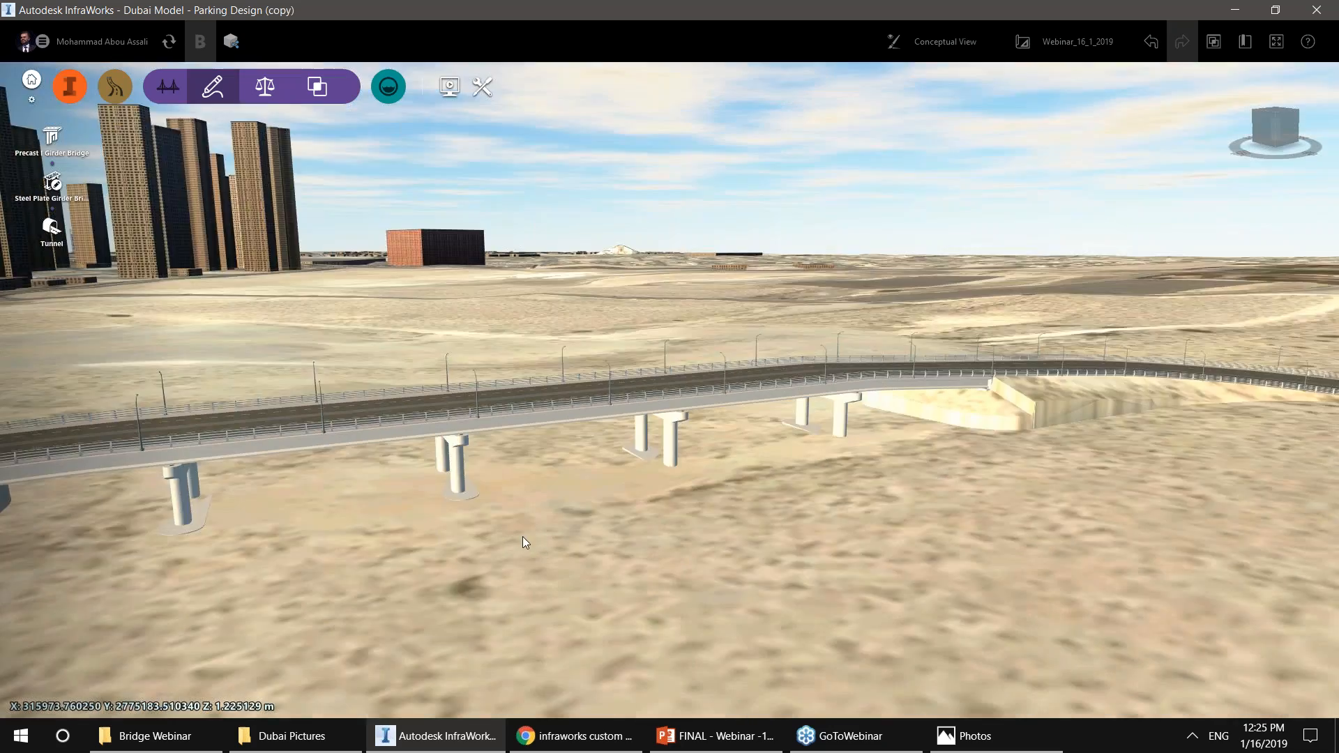
{"action": "middle_click_drag", "start_coordinate": [541, 537], "coordinate": [647, 505]}
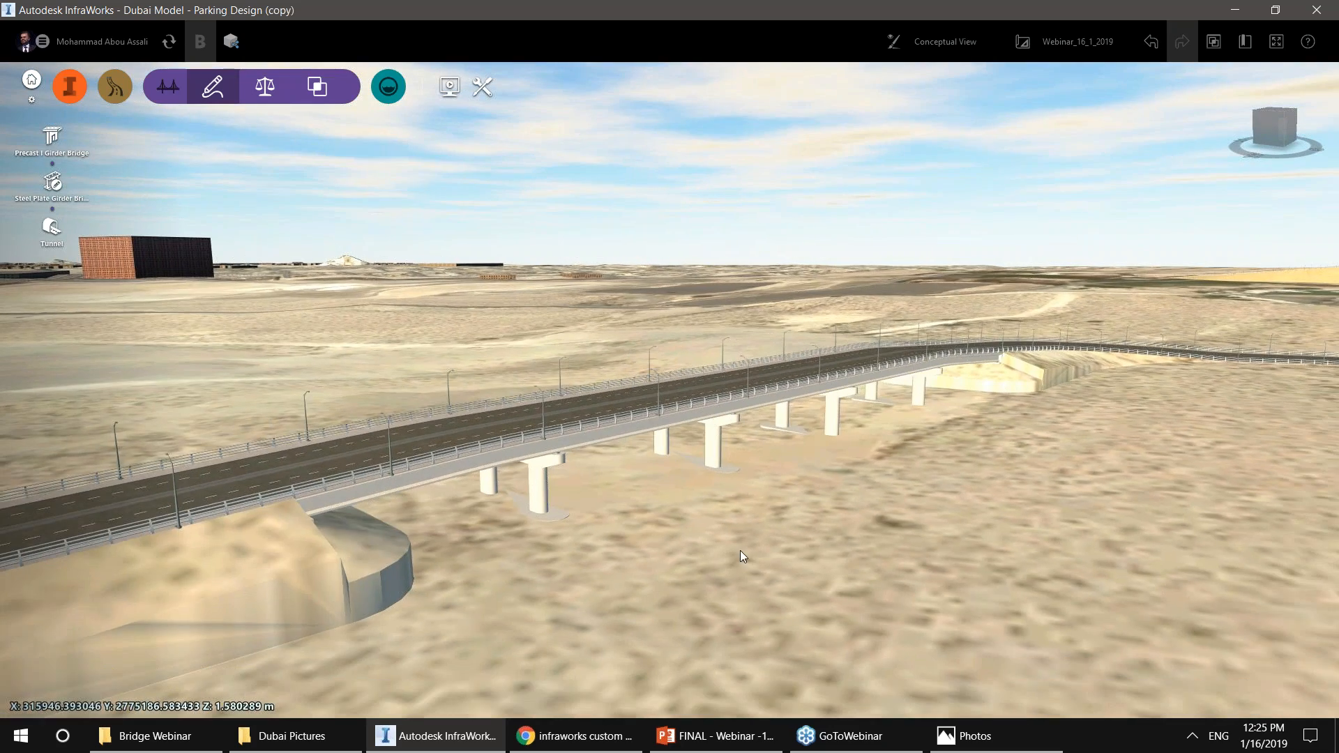
{"action": "middle_click_drag", "start_coordinate": [643, 553], "coordinate": [460, 428]}
{"action": "scroll", "coordinate": [602, 504], "scroll_direction": "up", "scroll_amount": 5}
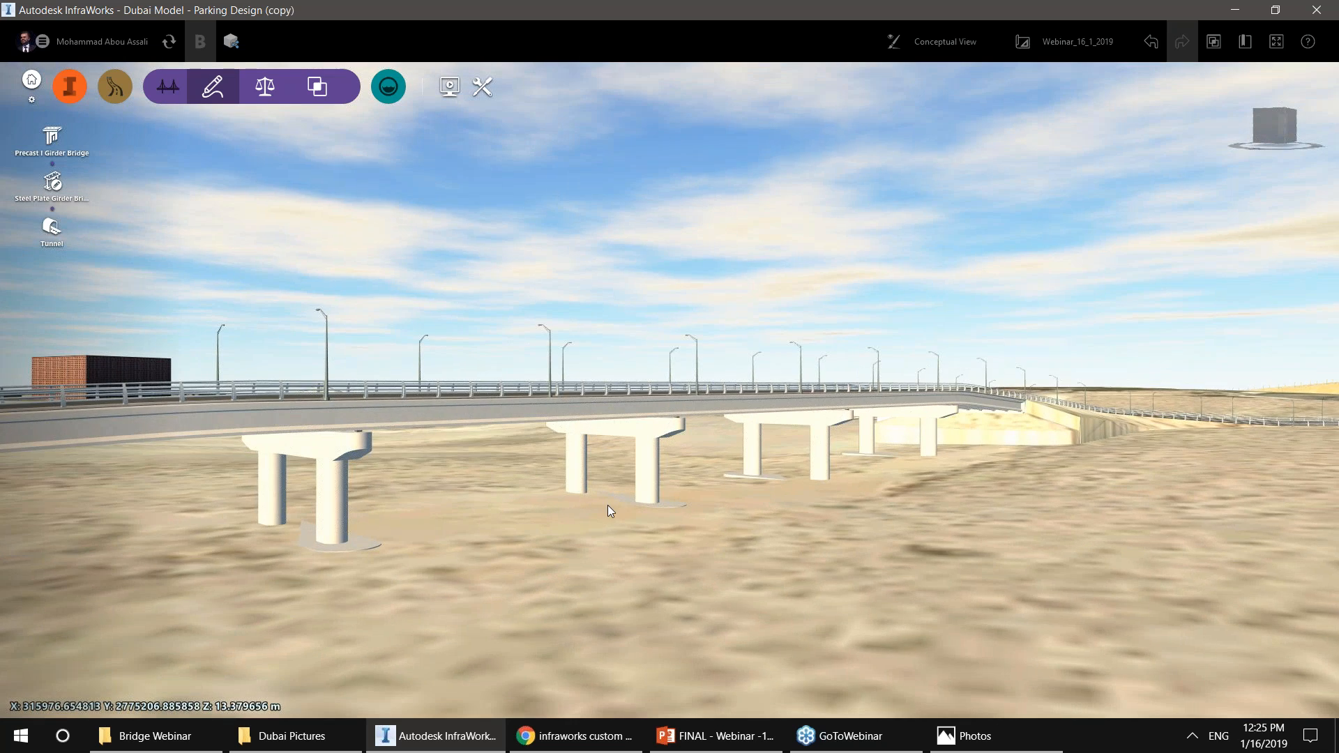
{"action": "left_click_drag", "start_coordinate": [617, 480], "coordinate": [538, 543]}
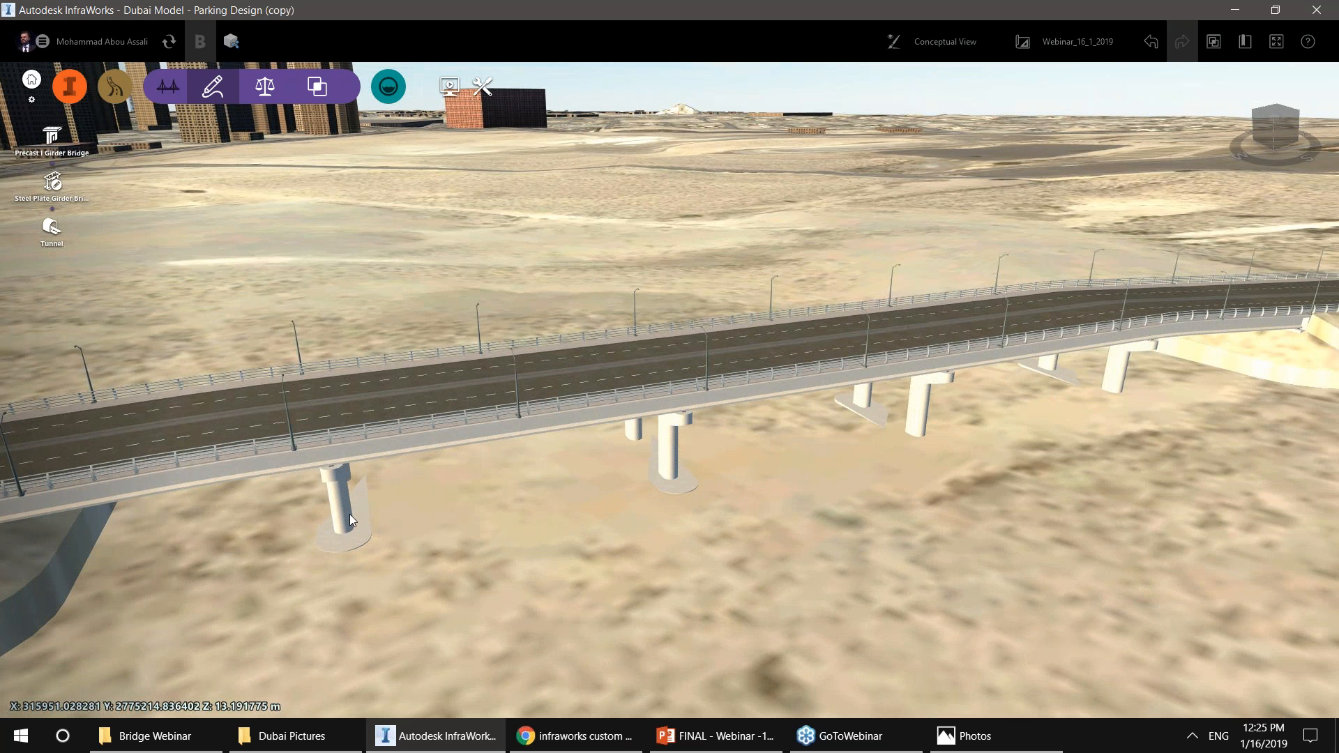
{"action": "middle_click_drag", "start_coordinate": [562, 546], "coordinate": [628, 545]}
{"action": "left_click_drag", "start_coordinate": [567, 550], "coordinate": [568, 525]}
{"action": "left_click_drag", "start_coordinate": [440, 566], "coordinate": [448, 533]}
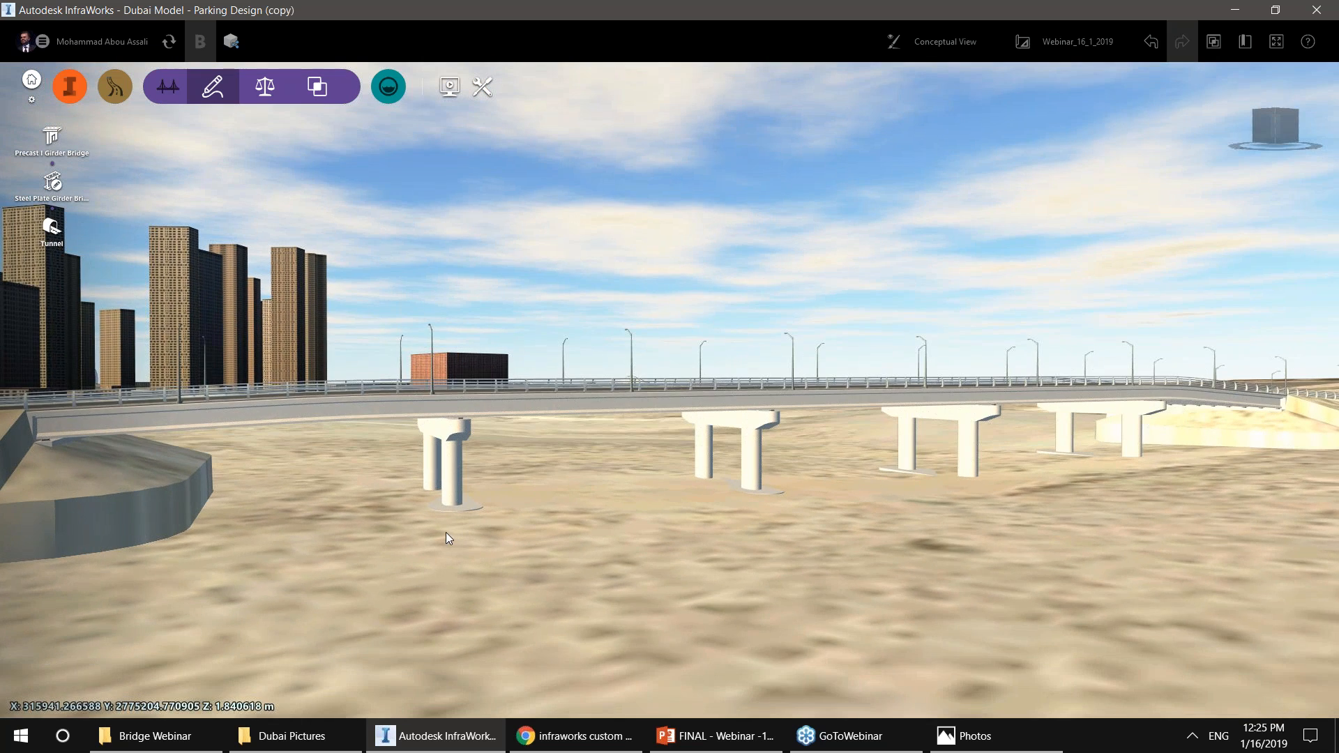
{"action": "scroll", "coordinate": [452, 450], "scroll_direction": "up", "scroll_amount": 3}
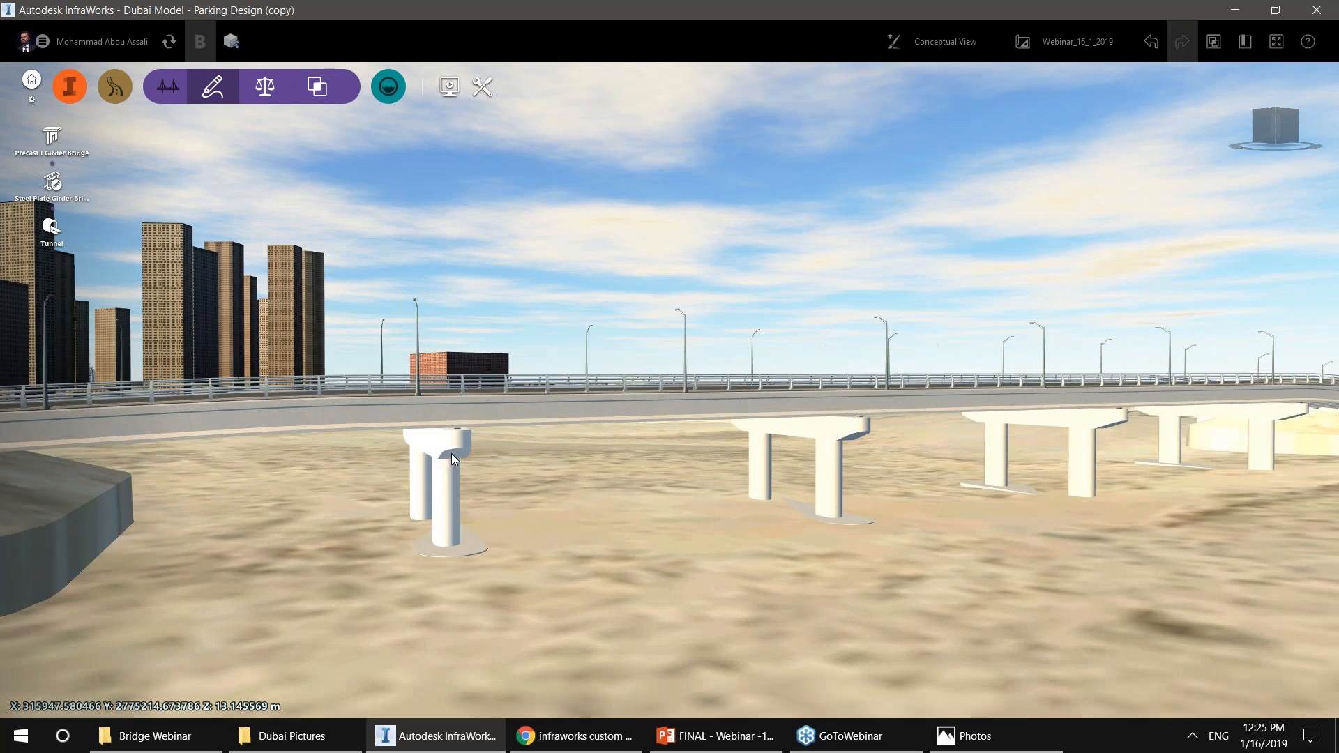
Select the bridge and examine the bearings and girders above the first pier cap.
{"action": "left_click", "coordinate": [455, 442]}
{"action": "scroll", "coordinate": [460, 454], "scroll_direction": "up", "scroll_amount": 5}
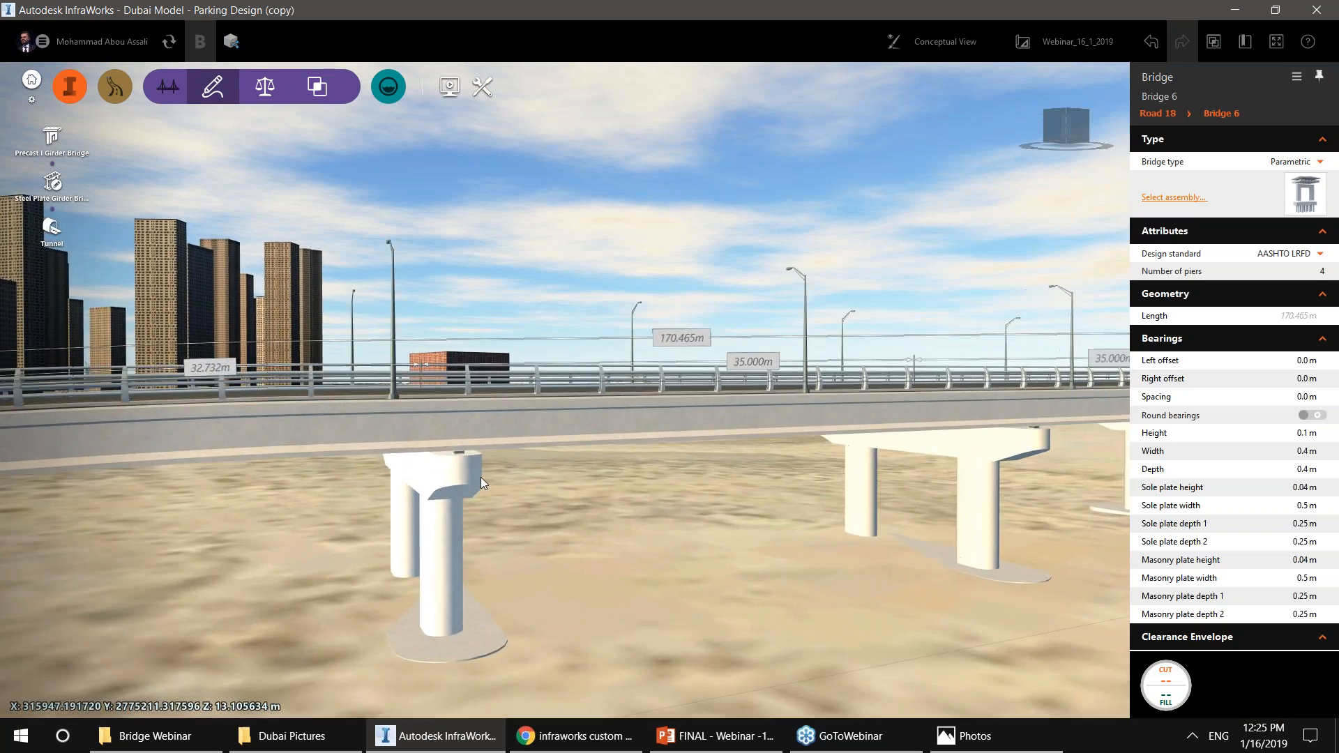
{"action": "left_click_drag", "start_coordinate": [493, 505], "coordinate": [488, 475]}
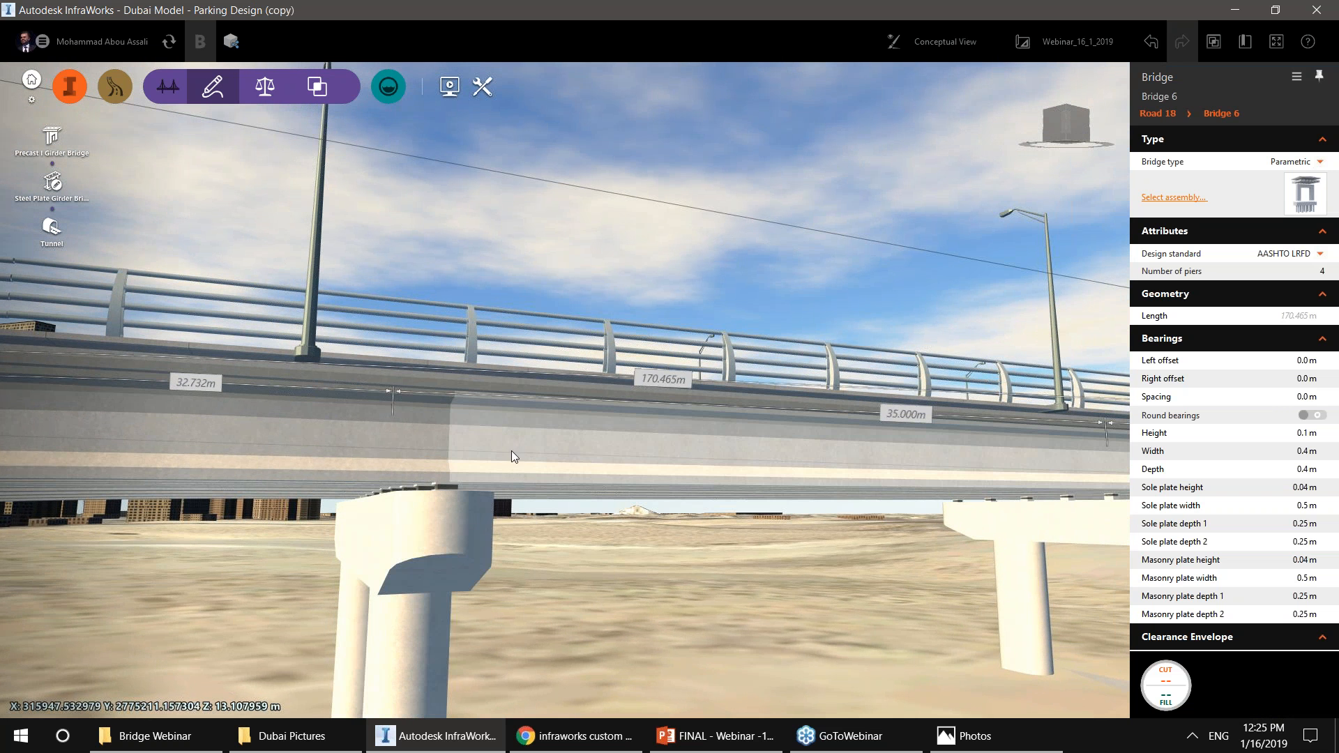
{"action": "left_click_drag", "start_coordinate": [612, 542], "coordinate": [535, 425]}
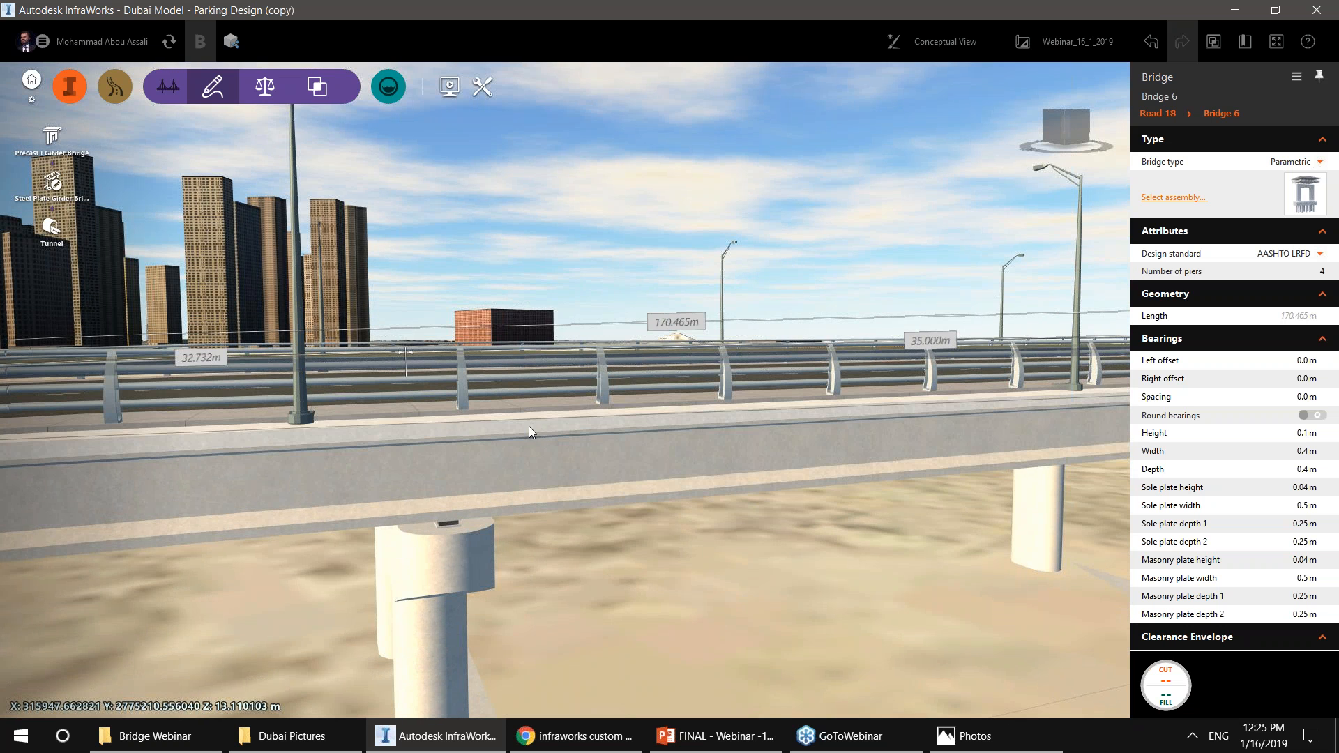
Examine the abutment at the bridge's start up close.
{"action": "middle_click_drag", "start_coordinate": [746, 429], "coordinate": [934, 391]}
{"action": "middle_click_drag", "start_coordinate": [616, 378], "coordinate": [781, 348]}
{"action": "middle_click_drag", "start_coordinate": [455, 414], "coordinate": [614, 324]}
{"action": "left_click_drag", "start_coordinate": [427, 502], "coordinate": [491, 500]}
{"action": "left_click", "coordinate": [437, 462]}
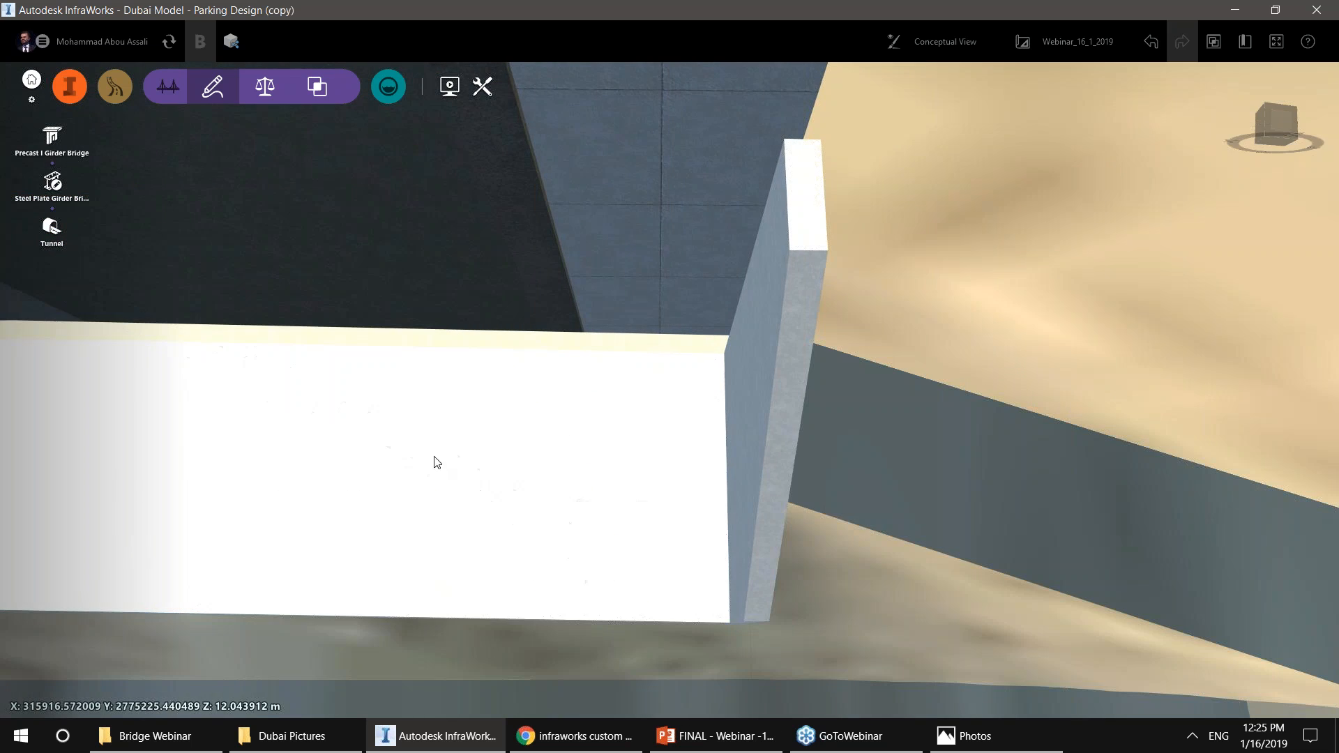
Examine the pile foundations beneath the pier caps underground and return to the bridge above the terrain.
{"action": "left_click_drag", "start_coordinate": [604, 417], "coordinate": [357, 252]}
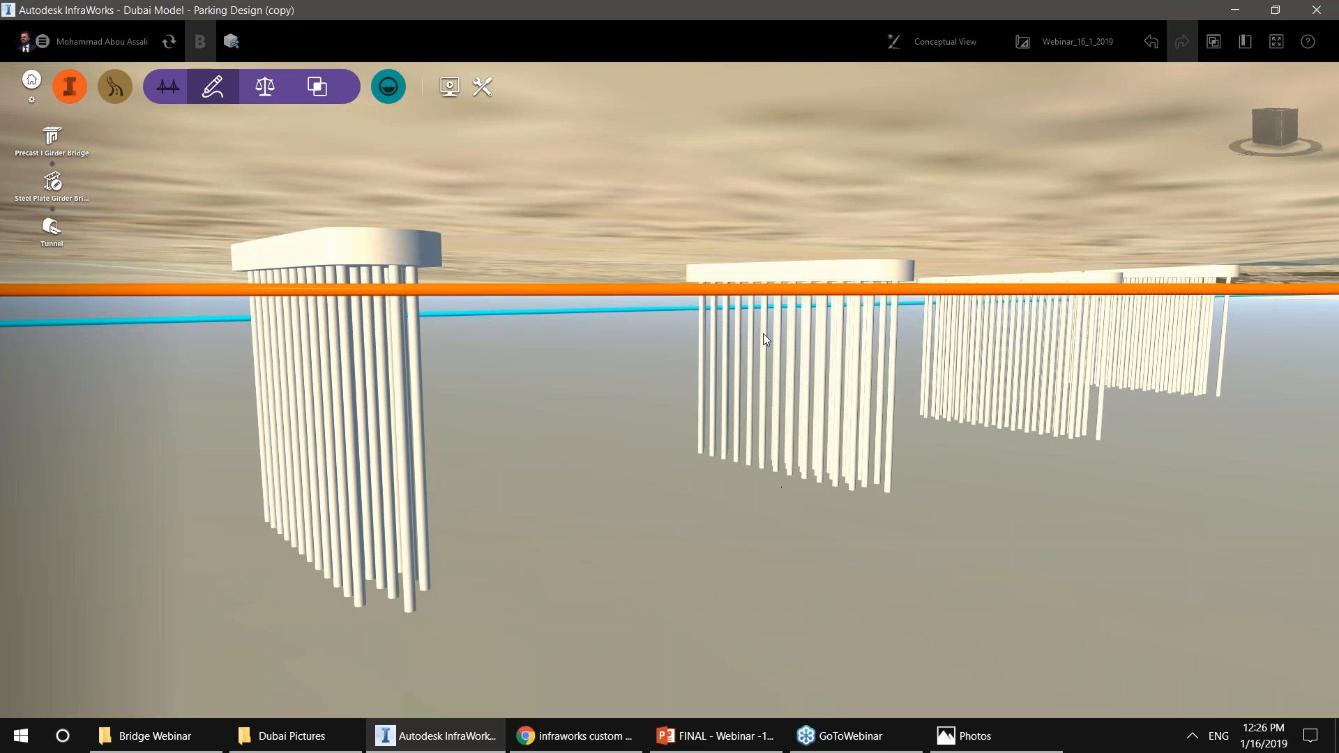
{"action": "middle_click_drag", "start_coordinate": [798, 386], "coordinate": [810, 324]}
{"action": "middle_click_drag", "start_coordinate": [811, 268], "coordinate": [812, 419]}
{"action": "left_click_drag", "start_coordinate": [880, 322], "coordinate": [878, 381]}
{"action": "scroll", "coordinate": [877, 381], "scroll_direction": "down", "scroll_amount": 3}
{"action": "middle_click_drag", "start_coordinate": [980, 311], "coordinate": [864, 318]}
{"action": "left_click_drag", "start_coordinate": [569, 503], "coordinate": [538, 350]}
{"action": "scroll", "coordinate": [527, 335], "scroll_direction": "up", "scroll_amount": 3}
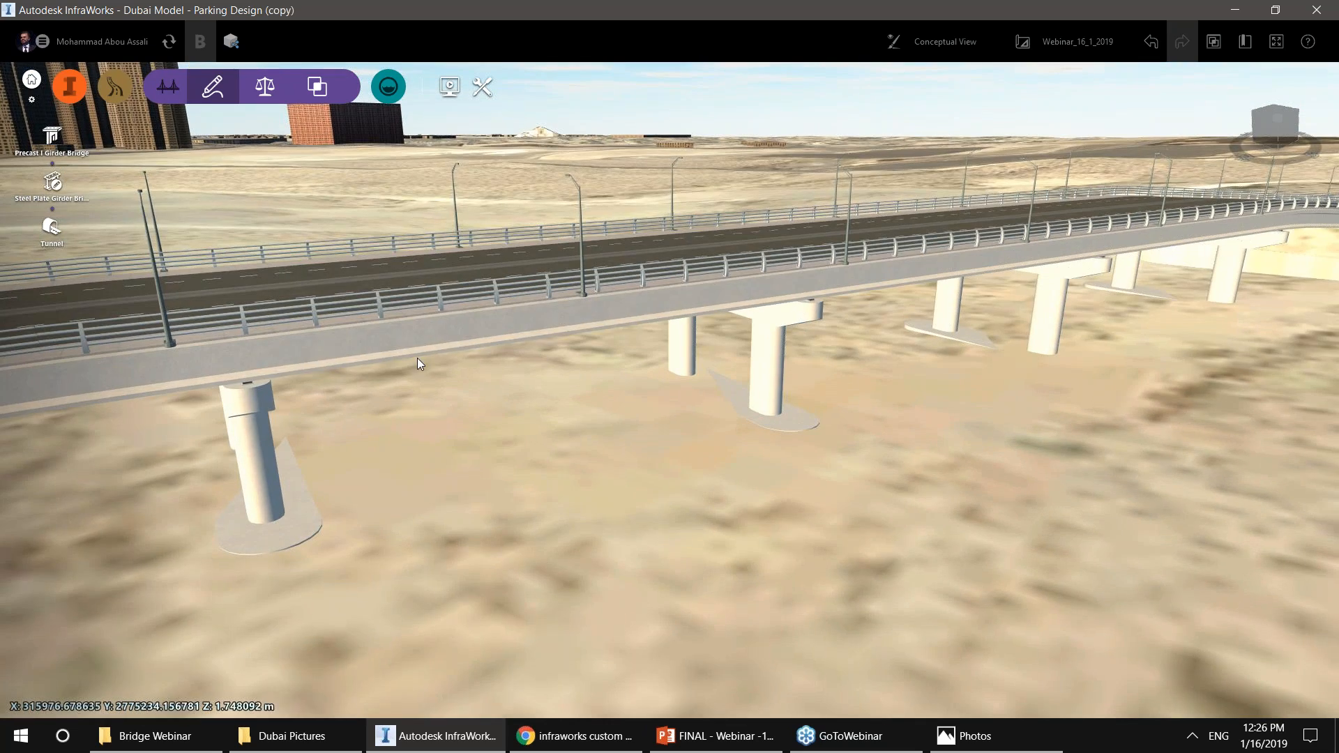
Select the bridge and review its available assembly templates without applying one.
{"action": "scroll", "coordinate": [261, 371], "scroll_direction": "up", "scroll_amount": 2}
{"action": "left_click_drag", "start_coordinate": [384, 429], "coordinate": [362, 363]}
{"action": "left_click", "coordinate": [351, 242]}
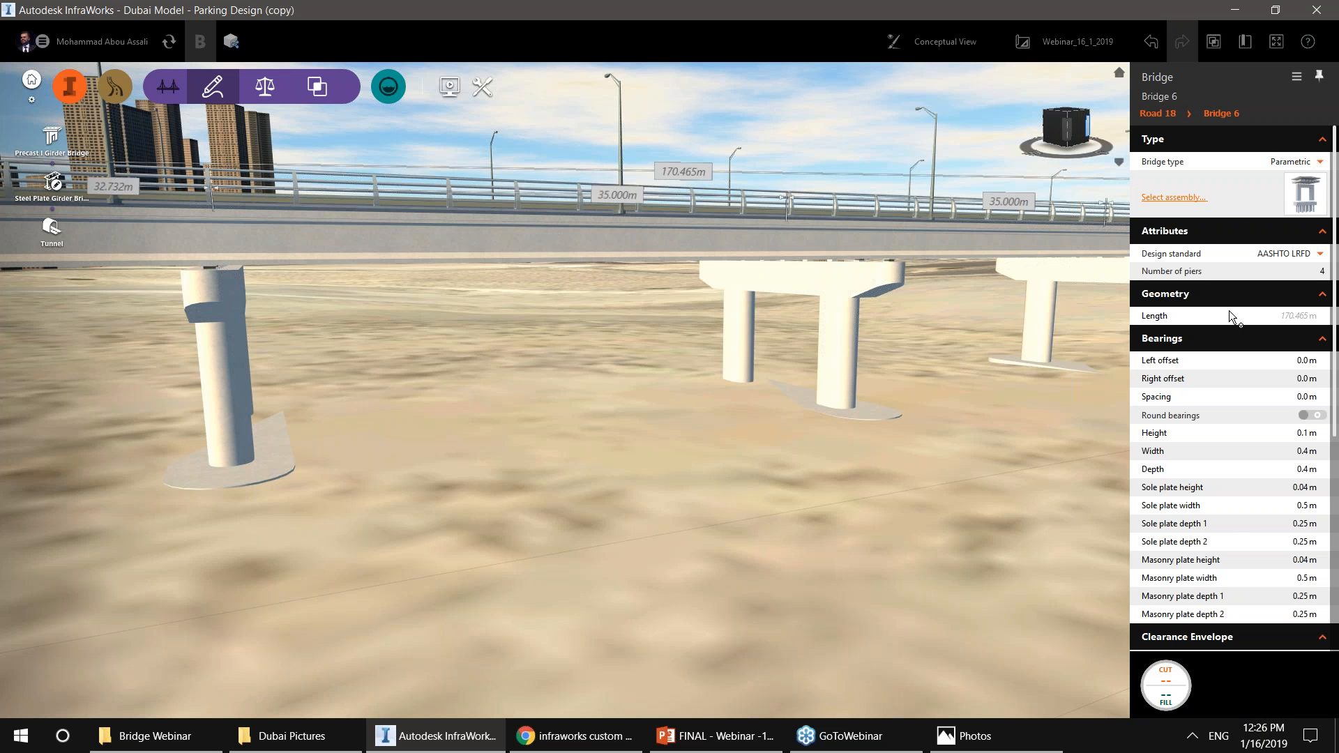
{"action": "left_click", "coordinate": [1188, 202]}
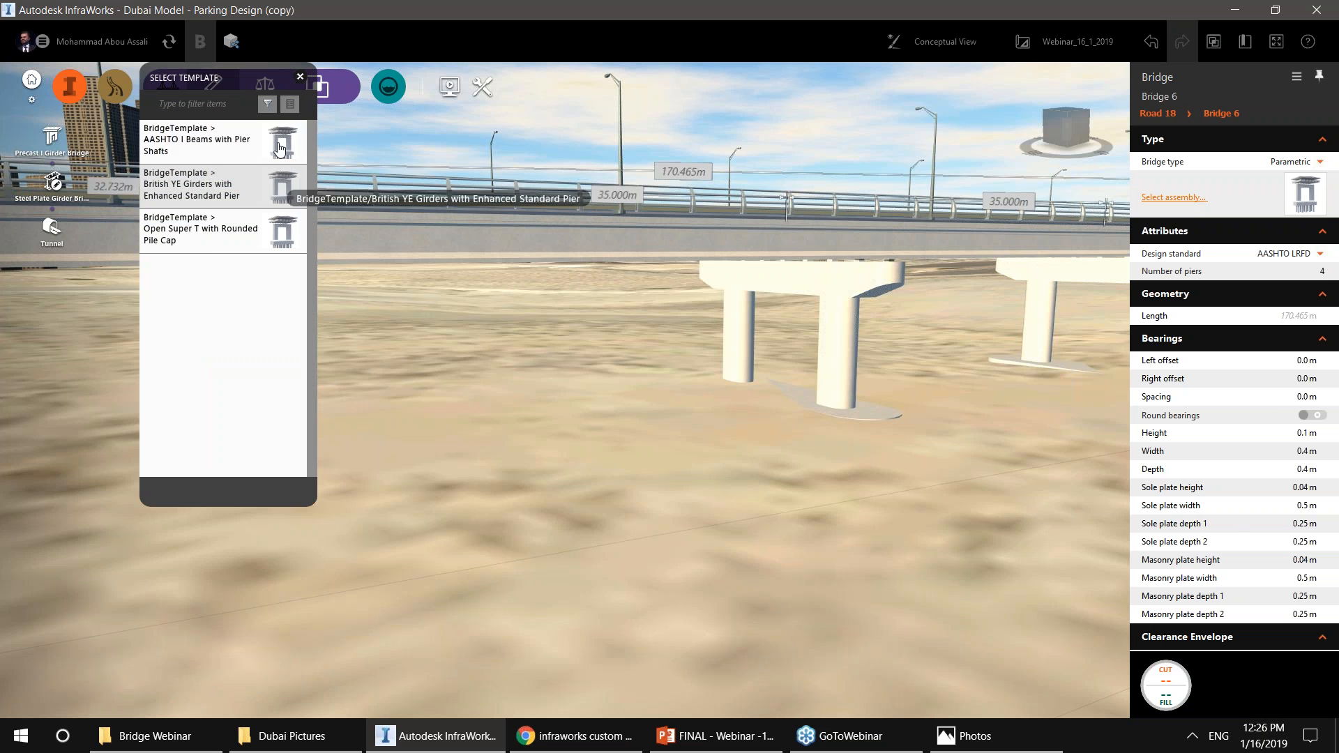
{"action": "left_click", "coordinate": [300, 76]}
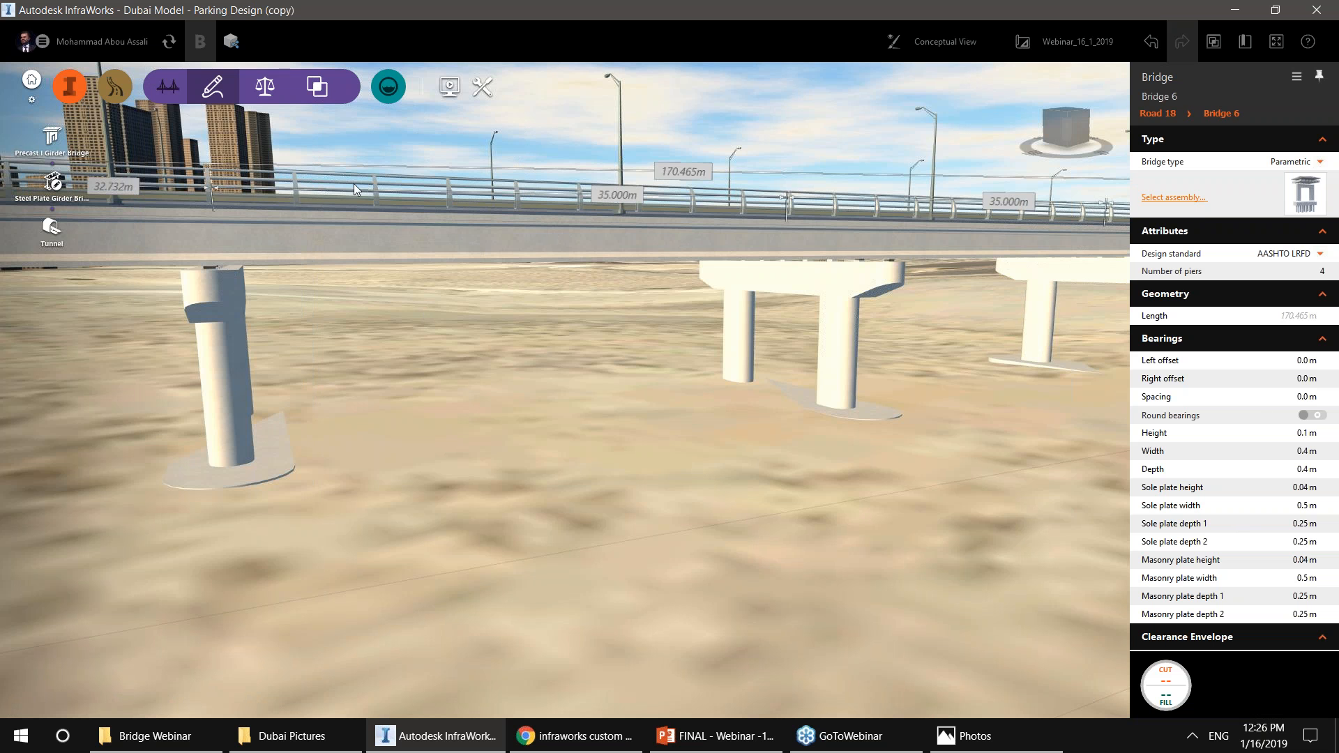
Select the bridge deck and review the deck components available for it without replacing the current one.
{"action": "left_click", "coordinate": [410, 218]}
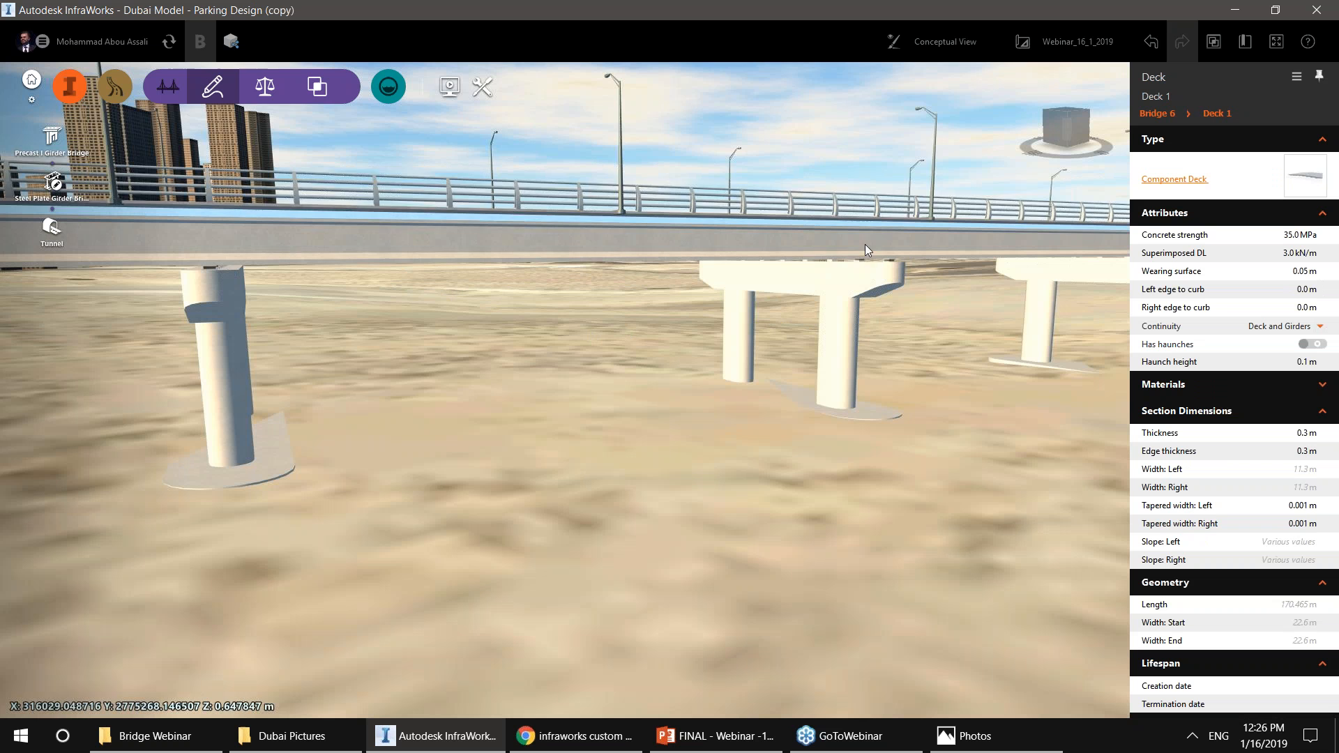
{"action": "left_click", "coordinate": [1201, 180]}
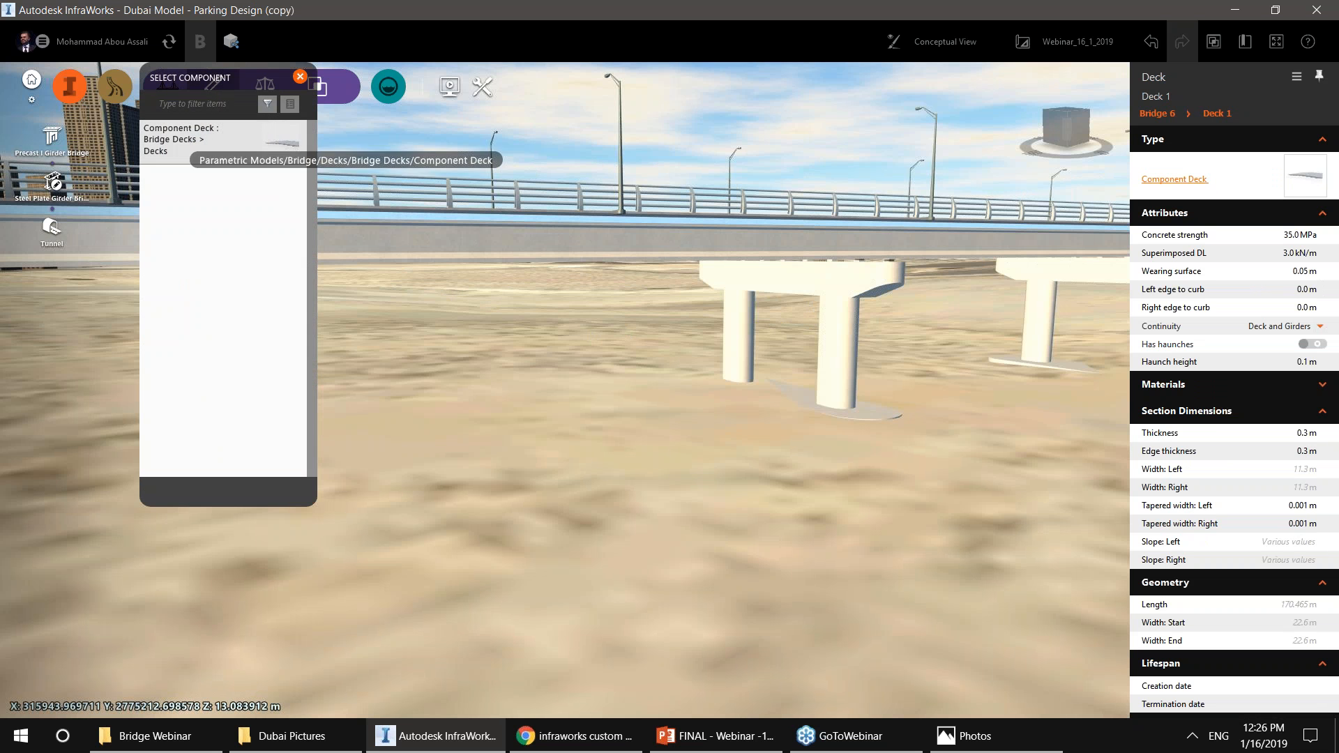
{"action": "left_click_drag", "start_coordinate": [248, 82], "coordinate": [201, 249]}
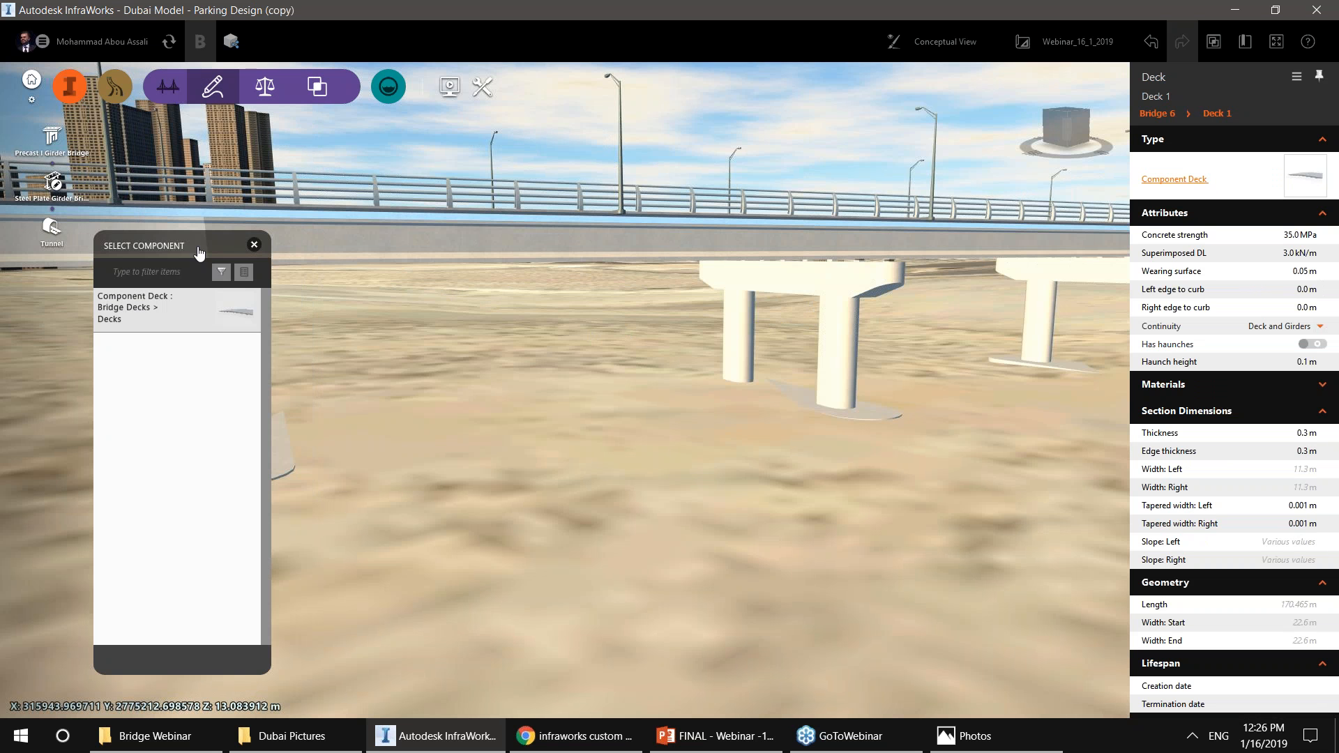
{"action": "left_click", "coordinate": [254, 244]}
Select the whole bridge again and review its bridge type and design standard options, keeping Parametric and AASHTO LRFD.
{"action": "left_click_drag", "start_coordinate": [489, 350], "coordinate": [463, 295]}
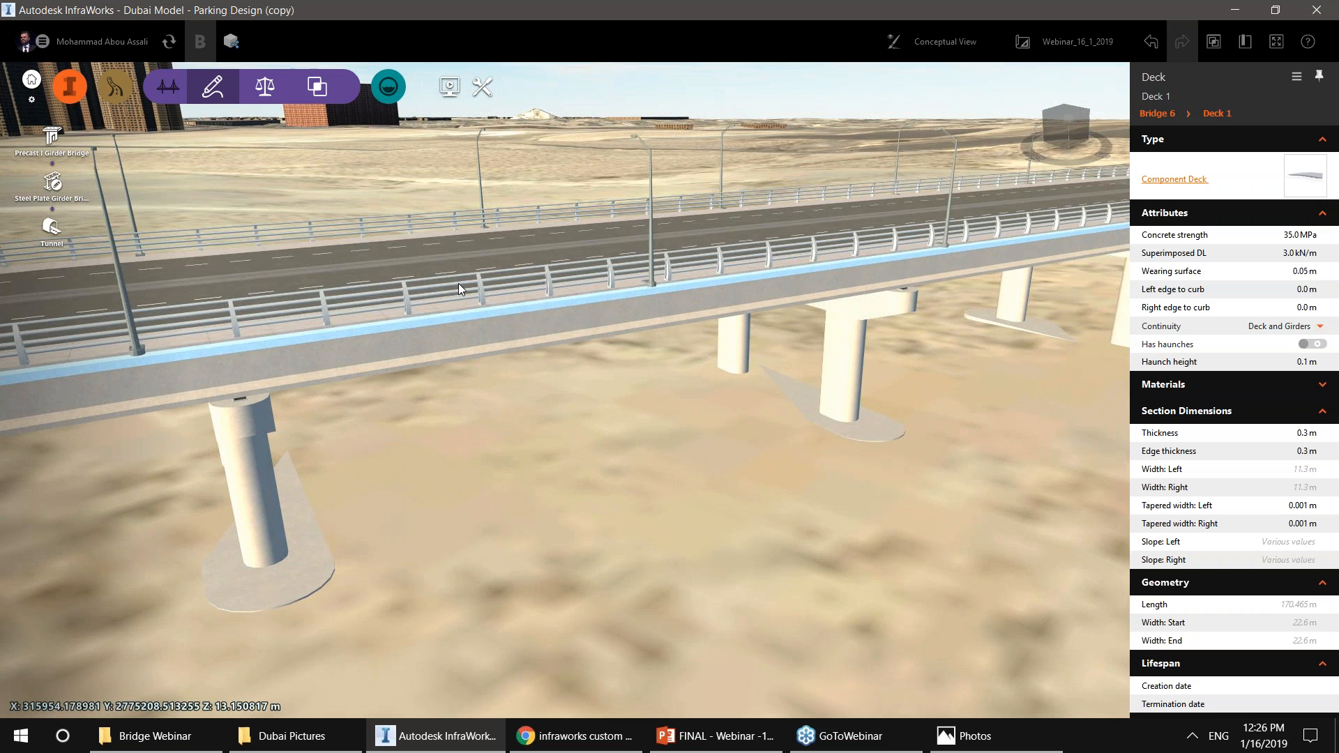
{"action": "left_click", "coordinate": [458, 283]}
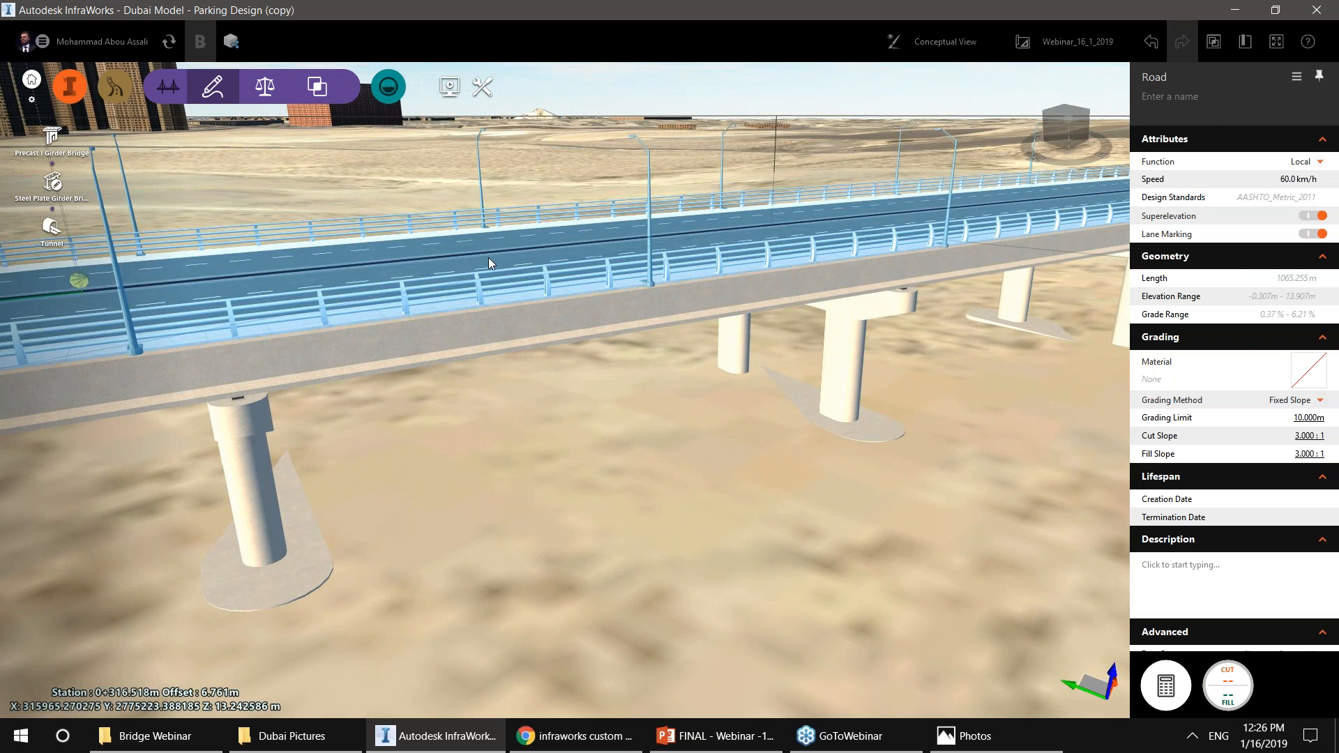
{"action": "left_click_drag", "start_coordinate": [474, 413], "coordinate": [493, 285]}
{"action": "left_click", "coordinate": [491, 266]}
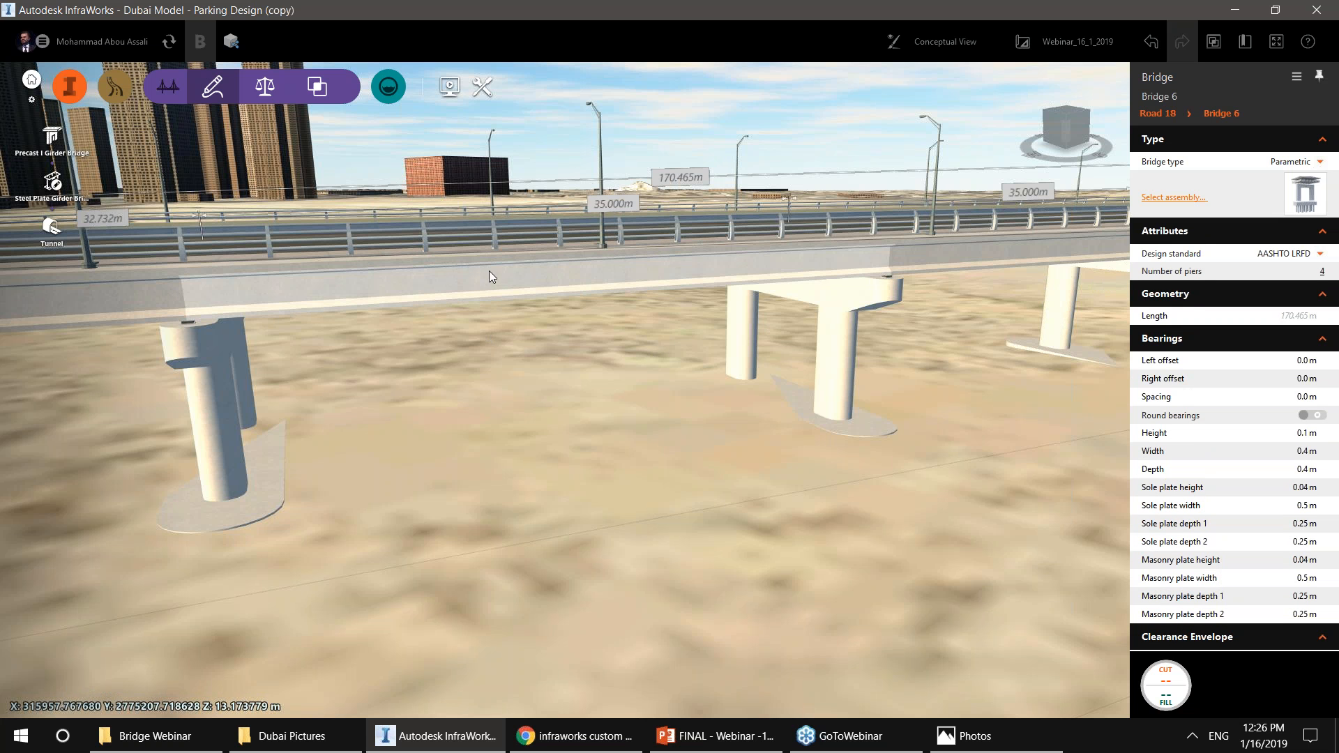
{"action": "left_click", "coordinate": [1289, 163]}
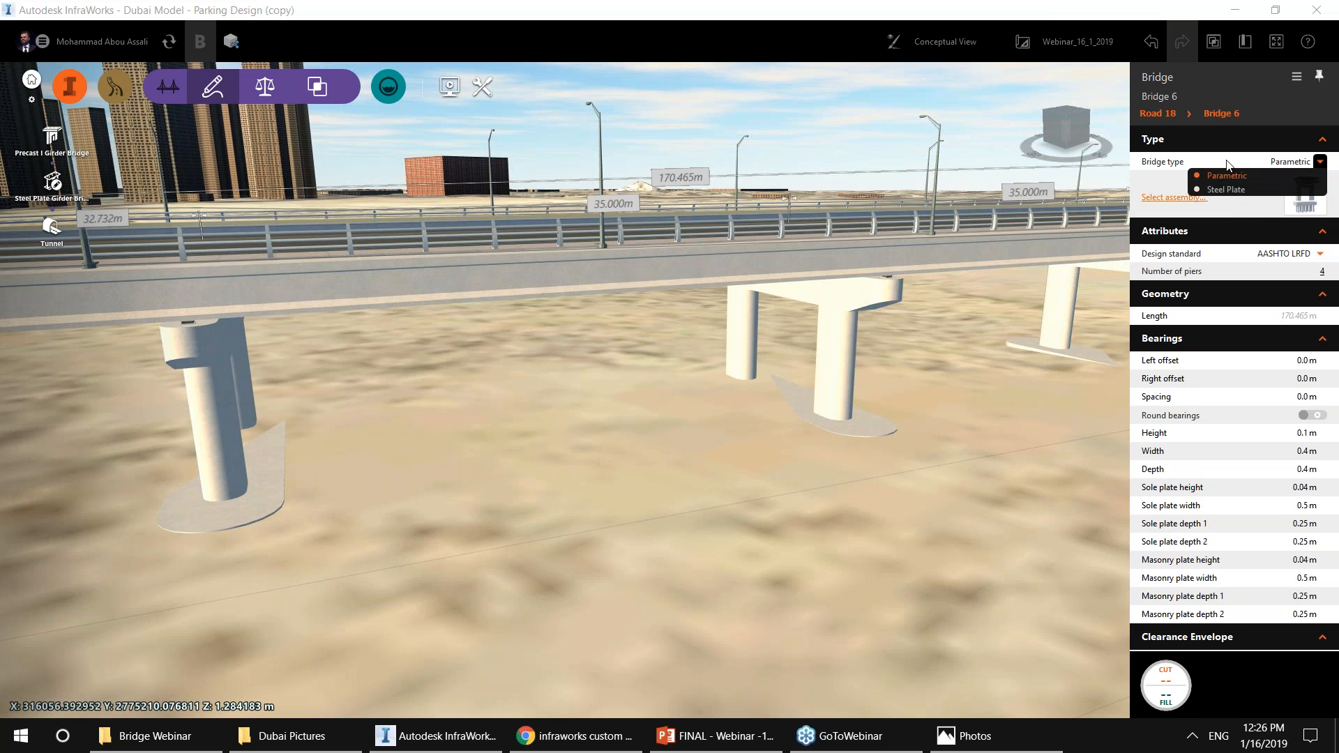
{"action": "left_click", "coordinate": [1246, 258]}
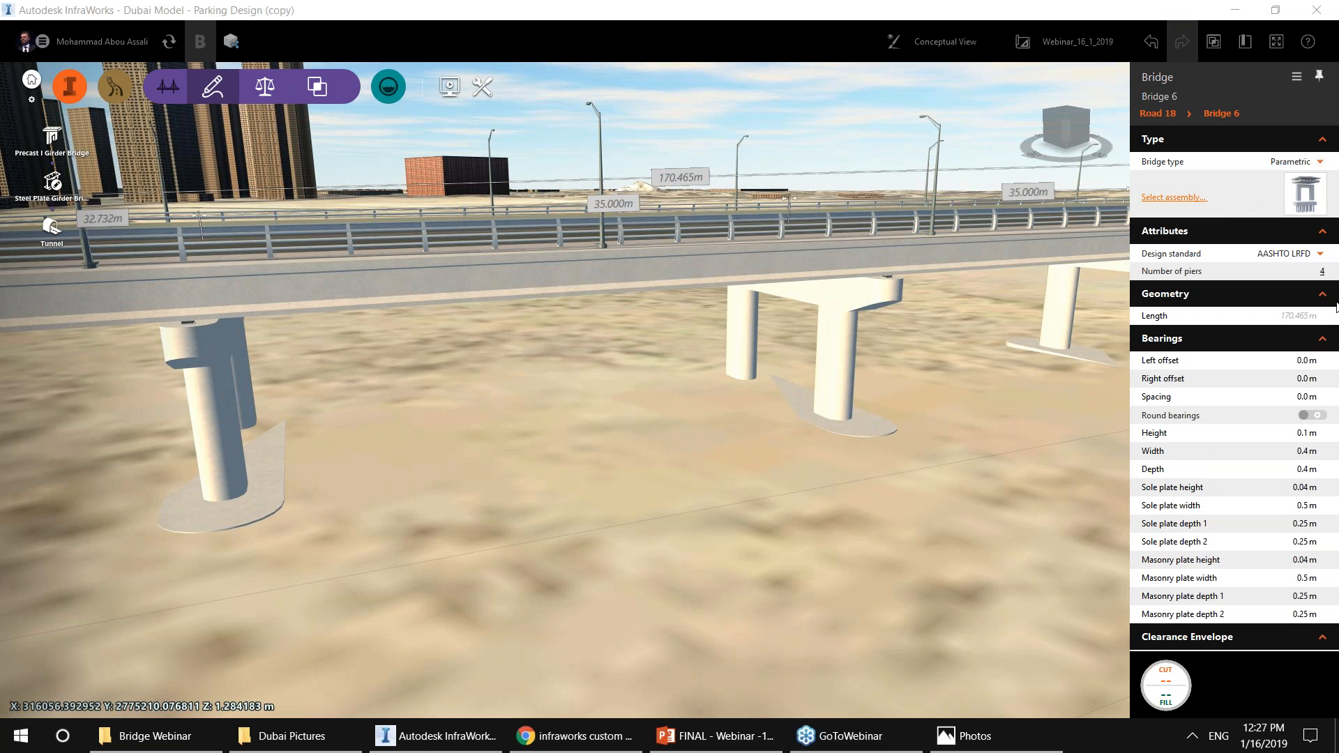
{"action": "left_click", "coordinate": [1312, 254]}
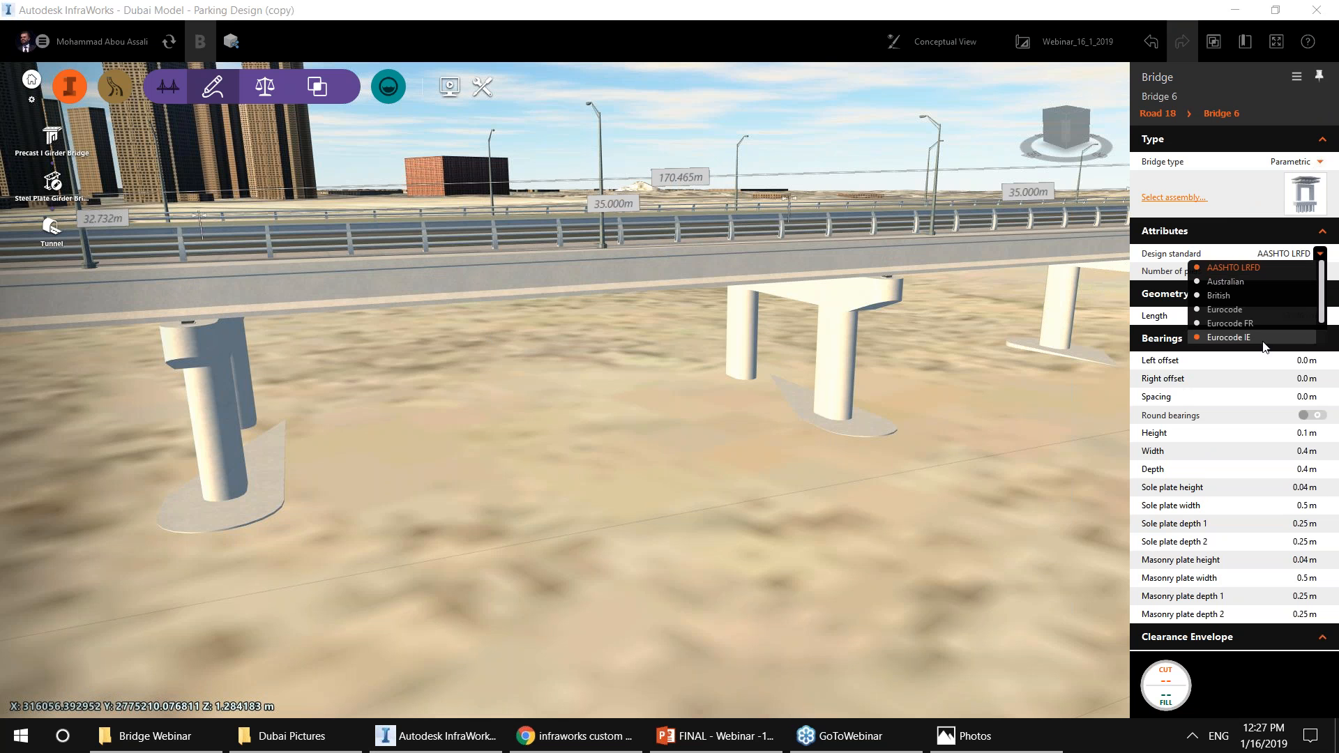
{"action": "left_click", "coordinate": [1242, 267]}
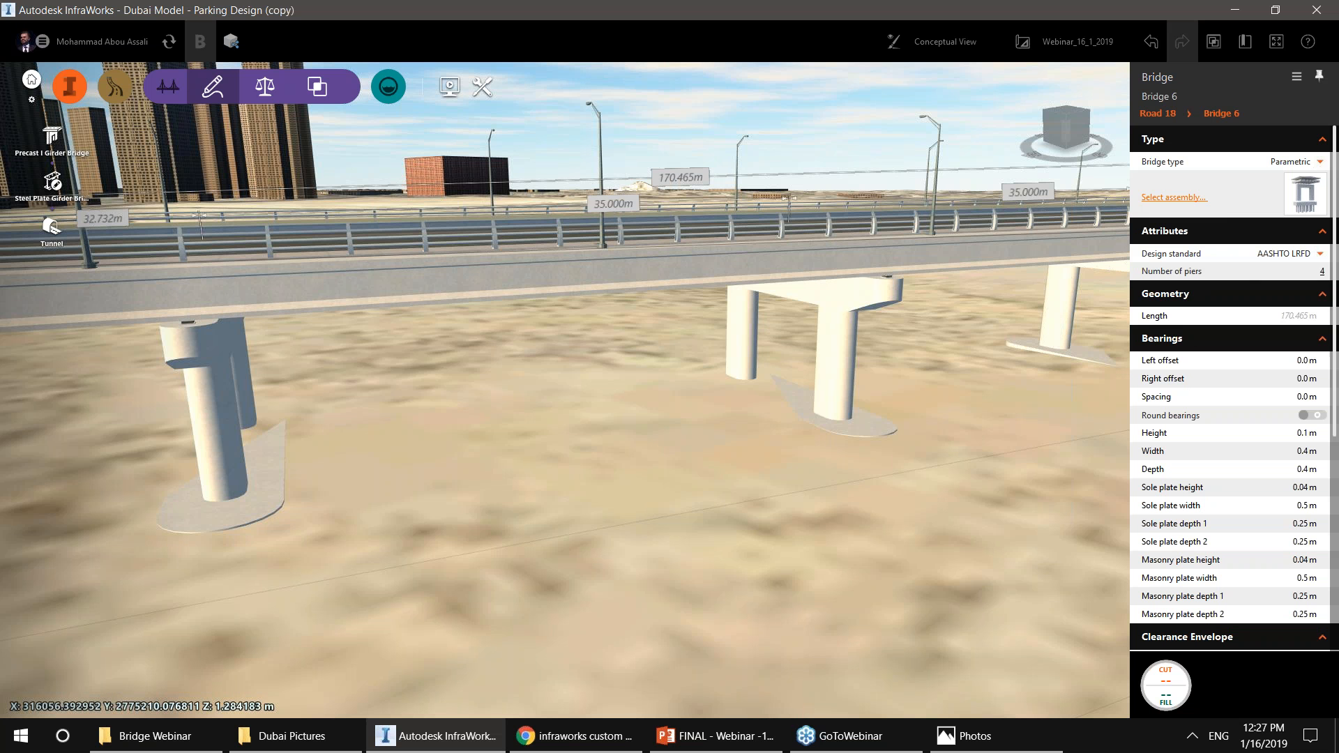
View the whole selected bridge from its start abutment to its end abutment.
{"action": "scroll", "coordinate": [702, 423], "scroll_direction": "down", "scroll_amount": 2}
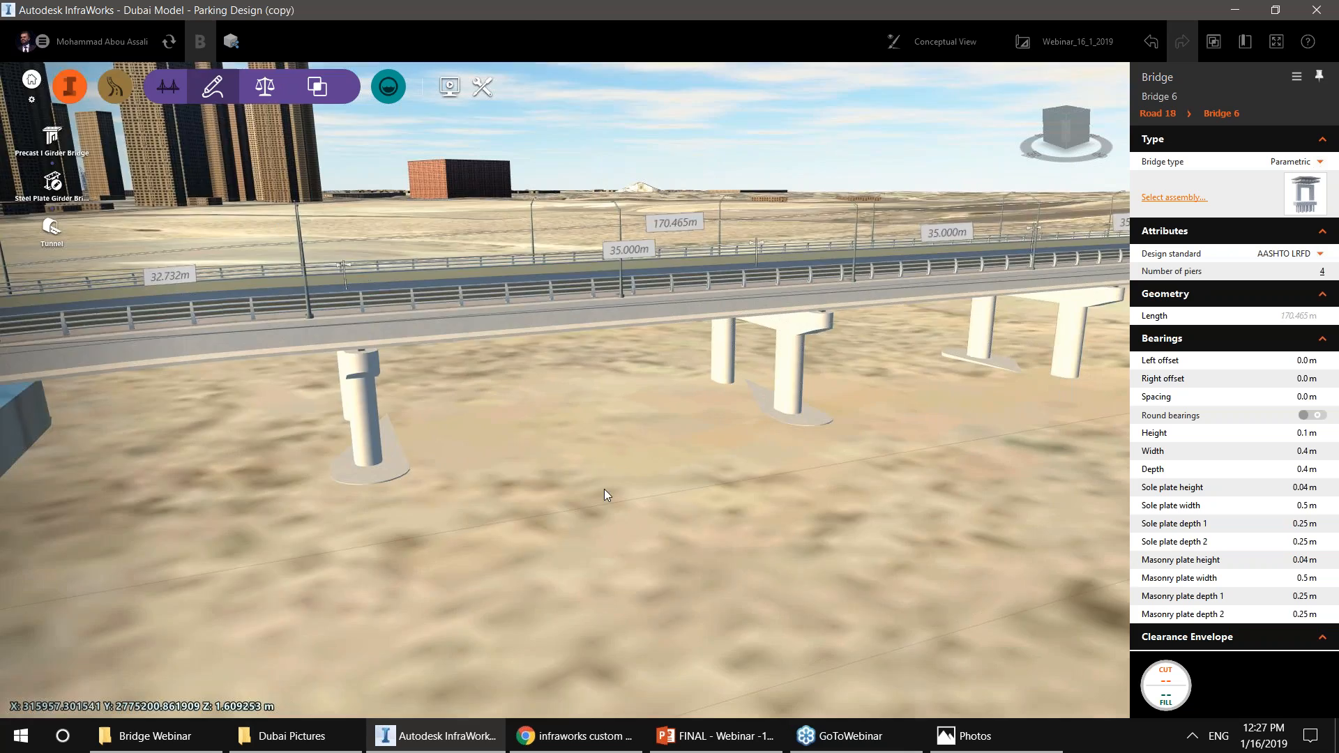
{"action": "left_click_drag", "start_coordinate": [604, 488], "coordinate": [655, 475]}
{"action": "scroll", "coordinate": [764, 472], "scroll_direction": "down", "scroll_amount": 2}
{"action": "scroll", "coordinate": [764, 474], "scroll_direction": "down", "scroll_amount": 3}
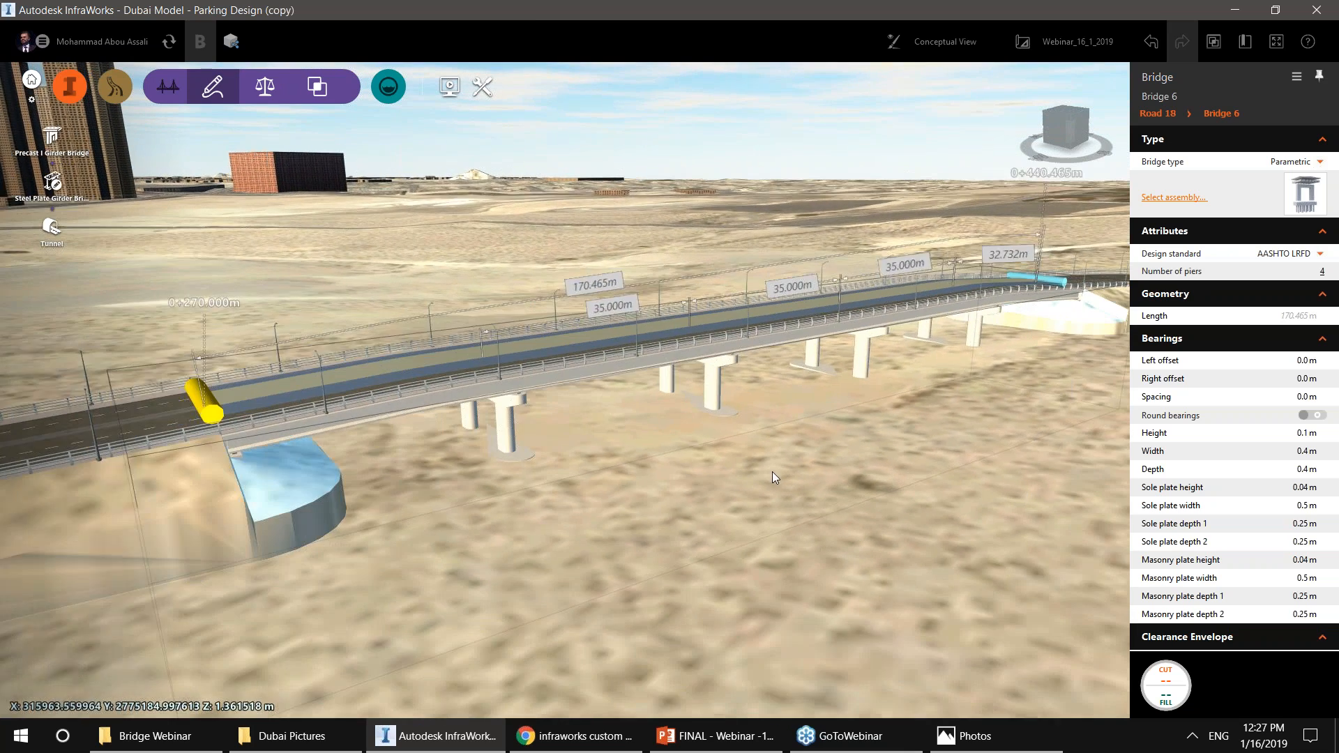
Draw a curved component road about 424 m long that crosses the bridge's line between its abutments.
{"action": "left_click_drag", "start_coordinate": [680, 434], "coordinate": [488, 371]}
{"action": "left_click", "coordinate": [115, 87]}
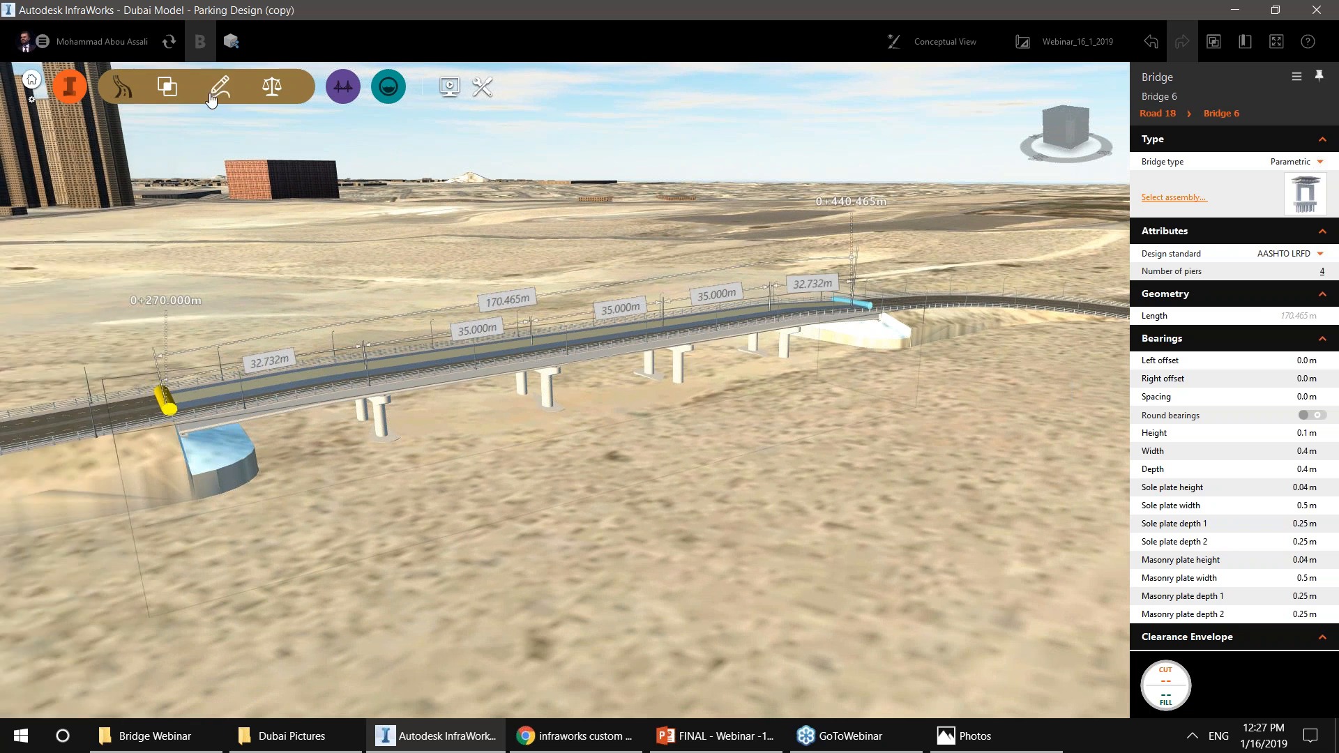
{"action": "left_click", "coordinate": [52, 143]}
{"action": "left_click_drag", "start_coordinate": [507, 293], "coordinate": [488, 397]}
{"action": "left_click", "coordinate": [165, 212]}
{"action": "left_click", "coordinate": [493, 280]}
{"action": "middle_click_drag", "start_coordinate": [886, 677], "coordinate": [707, 462]}
{"action": "middle_click_drag", "start_coordinate": [656, 680], "coordinate": [777, 269]}
{"action": "double_click", "coordinate": [739, 621]}
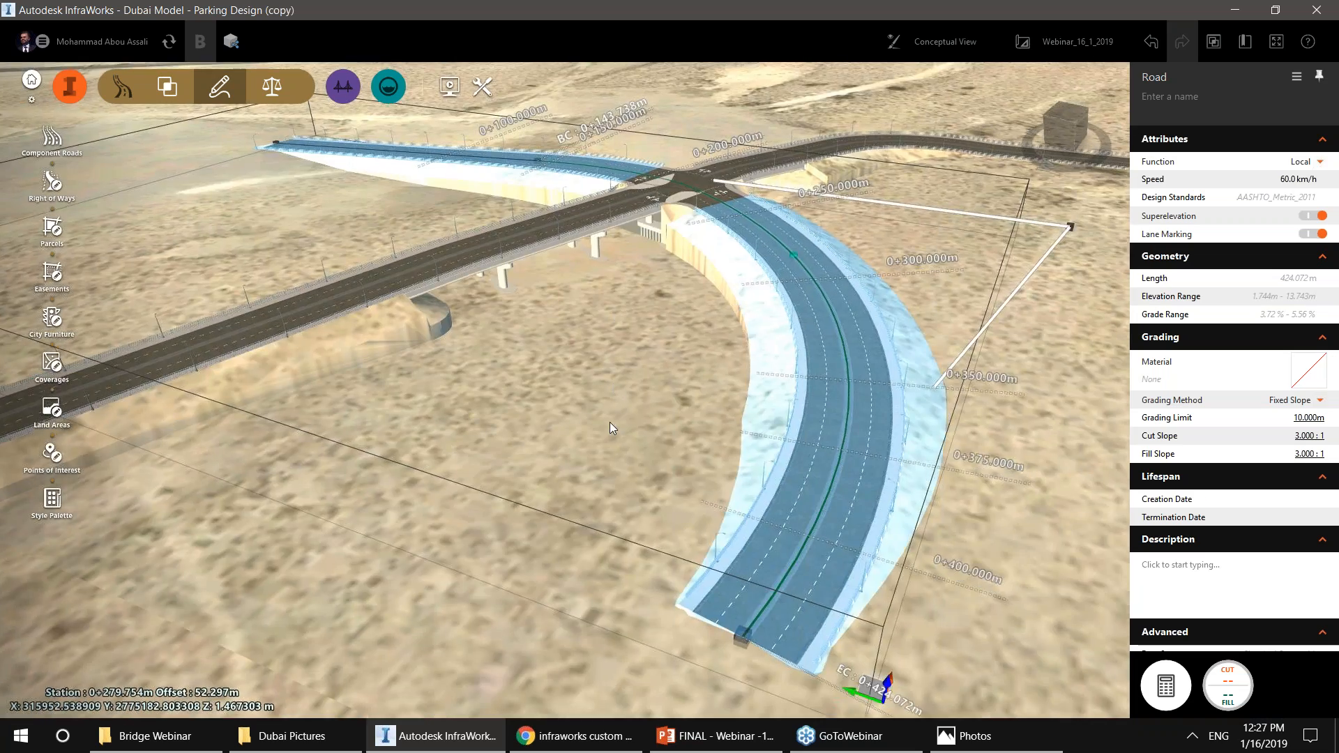
Lower the new road's elevation at the crossing to about -4.5 m so that it passes beneath the bridge.
{"action": "middle_click_drag", "start_coordinate": [610, 423], "coordinate": [406, 286]}
{"action": "left_click_drag", "start_coordinate": [437, 317], "coordinate": [438, 378]}
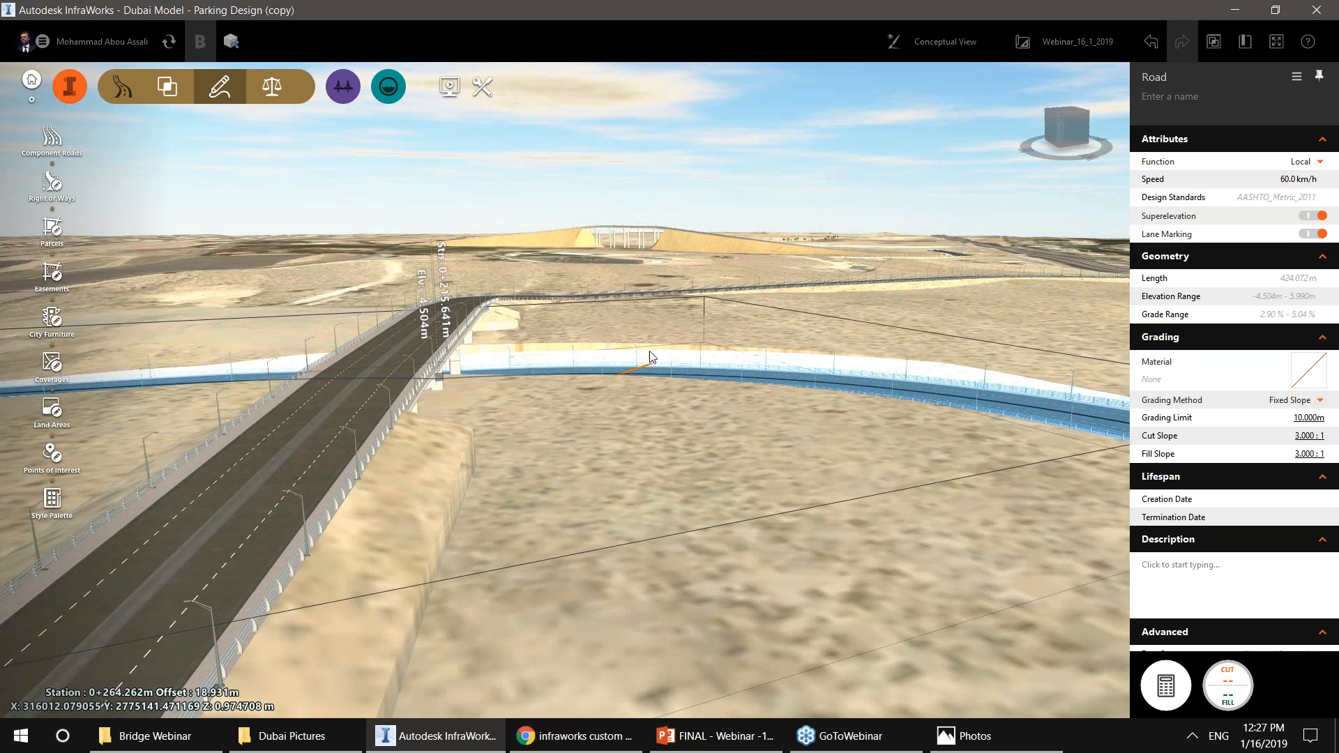
{"action": "left_click_drag", "start_coordinate": [650, 350], "coordinate": [585, 350]}
{"action": "middle_click_drag", "start_coordinate": [584, 350], "coordinate": [627, 489]}
{"action": "key", "text": "Escape"}
Select Pier 3 beside the lower road and move it along the bridge to an offset of about 82.24 m.
{"action": "scroll", "coordinate": [487, 508], "scroll_direction": "up", "scroll_amount": 3}
{"action": "left_click_drag", "start_coordinate": [627, 489], "coordinate": [496, 476]}
{"action": "scroll", "coordinate": [497, 476], "scroll_direction": "up", "scroll_amount": 2}
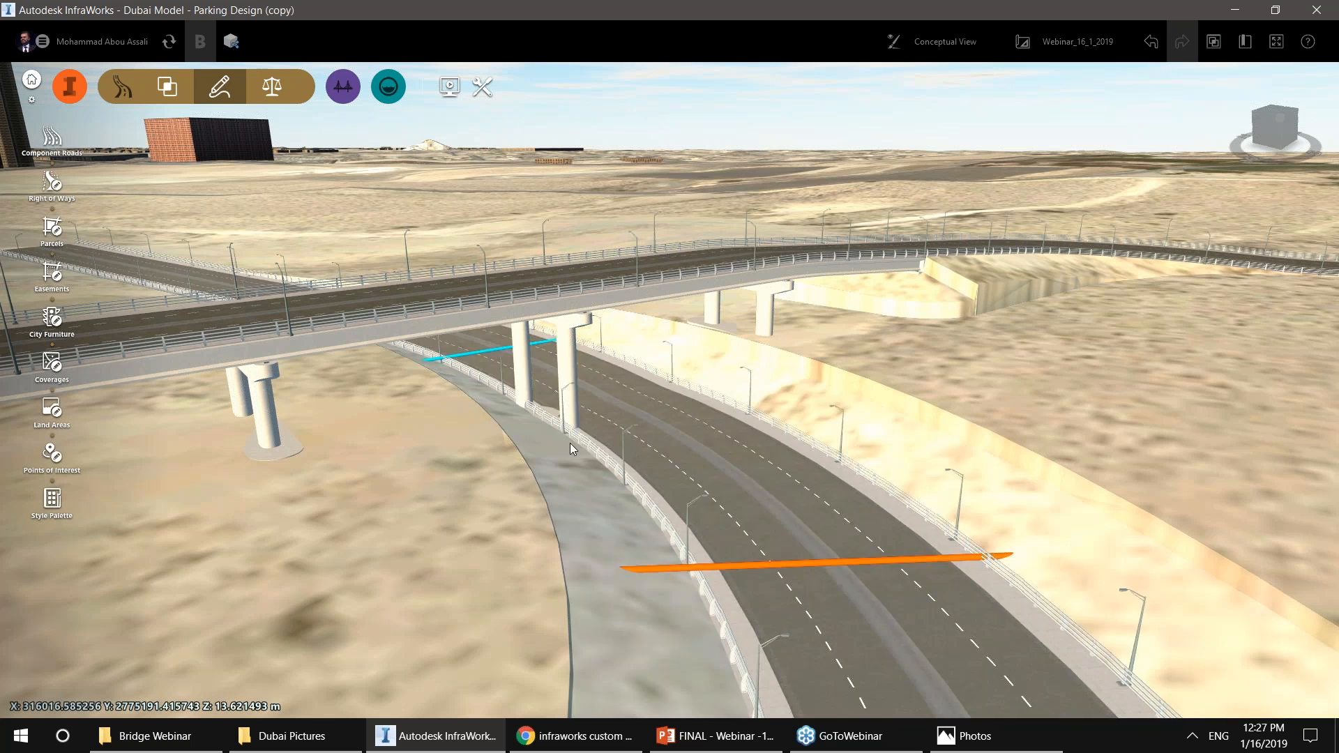
{"action": "left_click", "coordinate": [572, 367]}
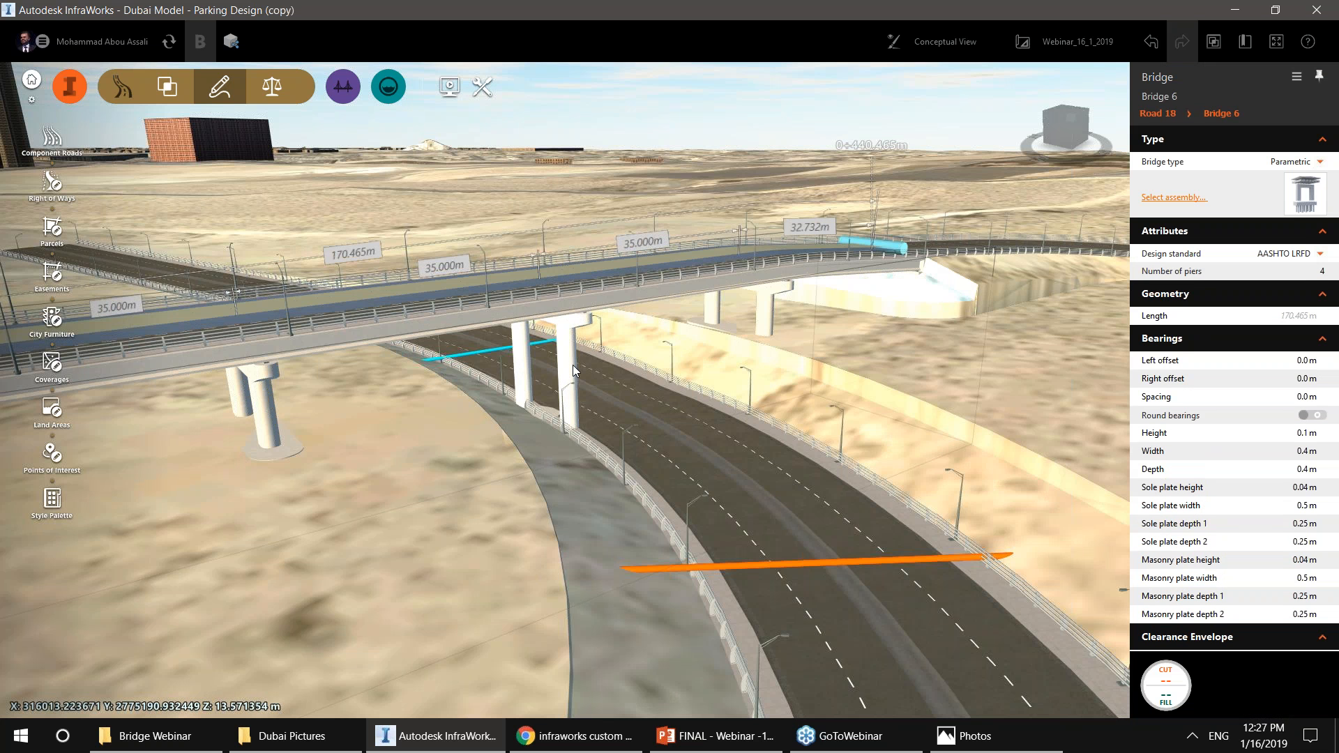
{"action": "left_click", "coordinate": [571, 382]}
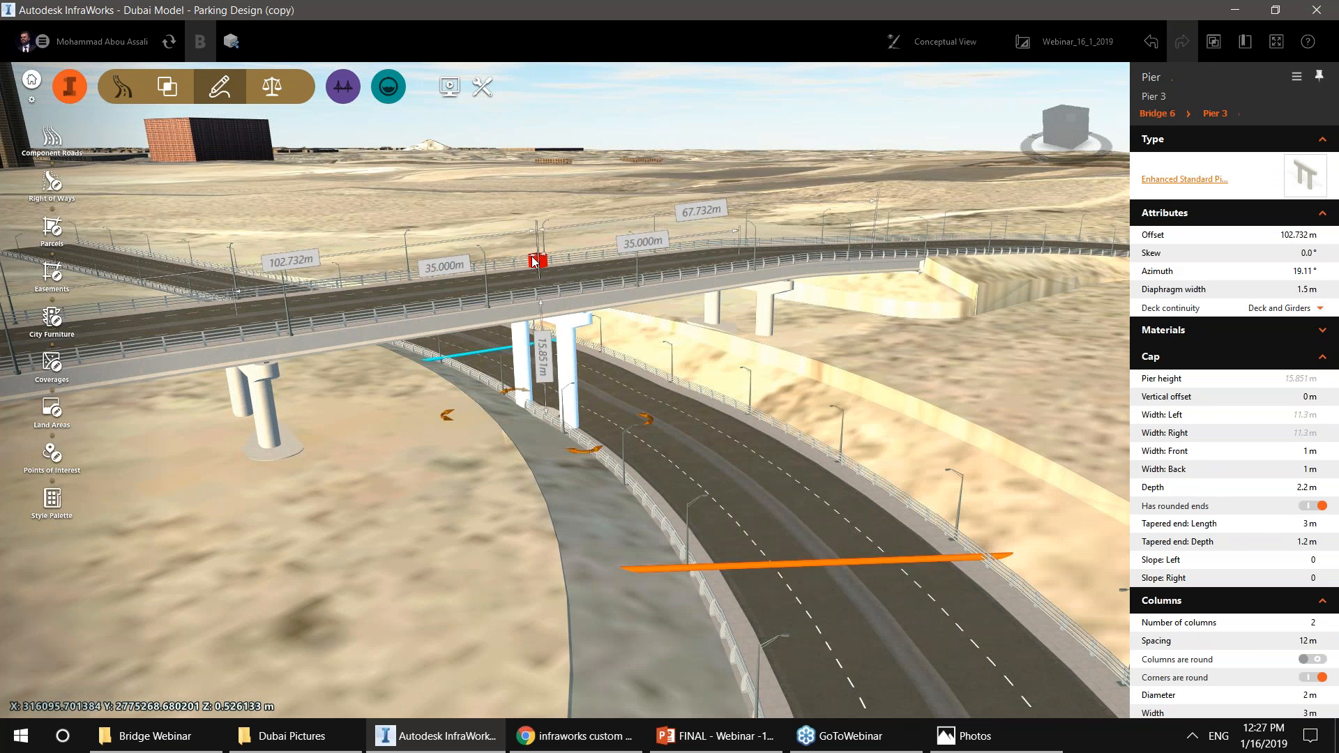
{"action": "left_click", "coordinate": [523, 263]}
{"action": "left_click_drag", "start_coordinate": [521, 262], "coordinate": [380, 278]}
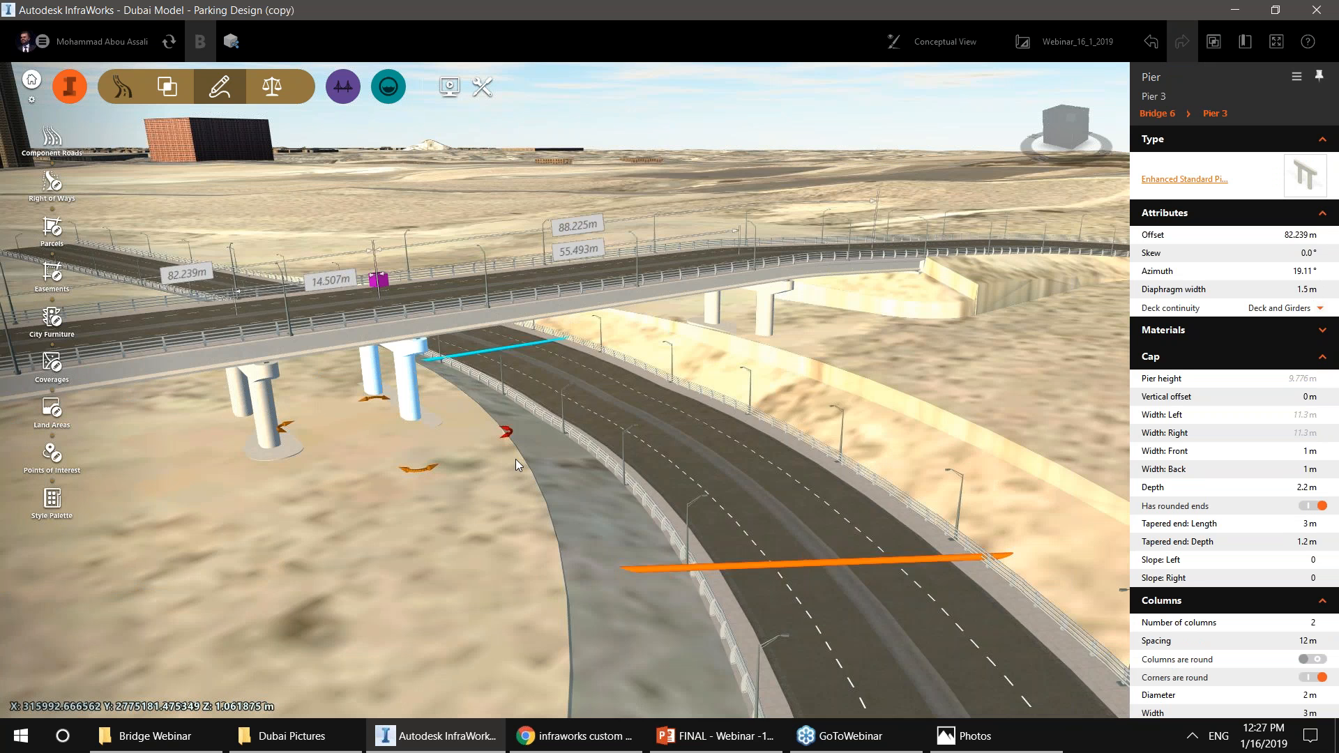
{"action": "left_click", "coordinate": [424, 334]}
{"action": "left_click", "coordinate": [504, 341]}
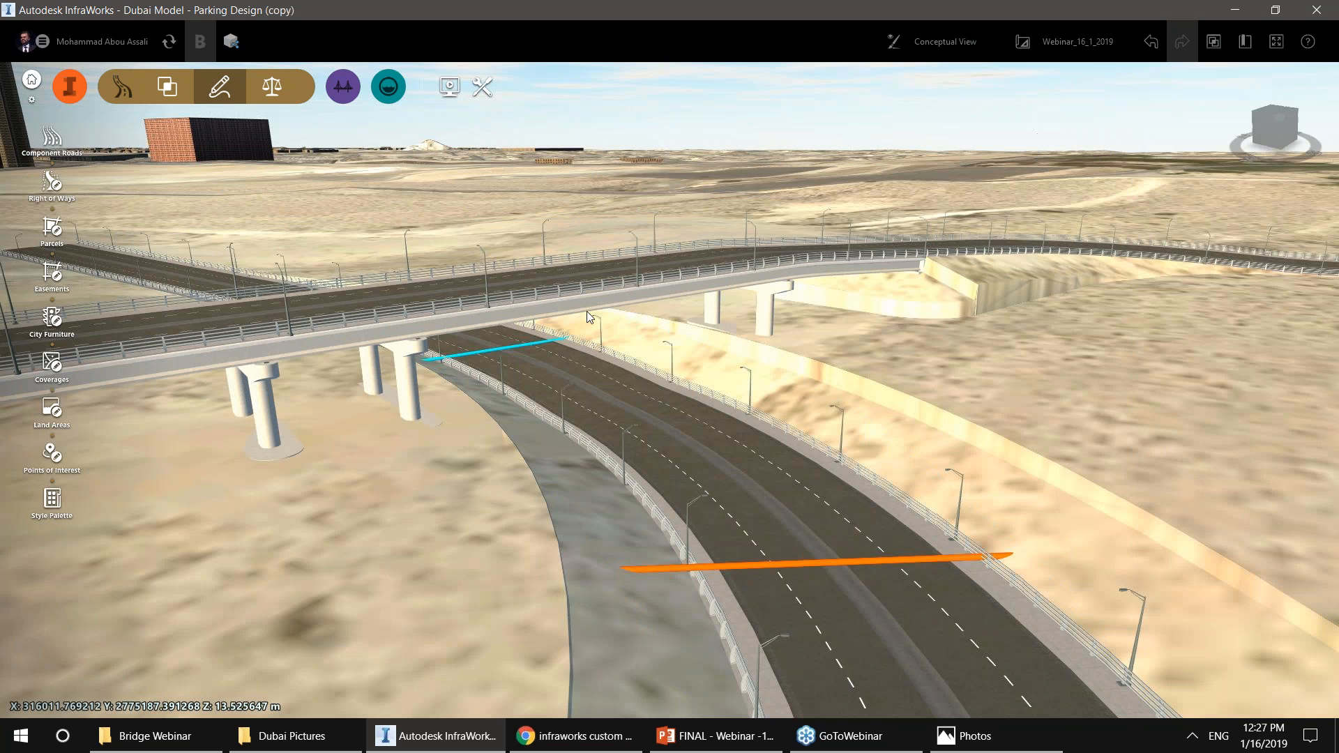
Set the bridge's number of piers to 2.
{"action": "left_click", "coordinate": [447, 321]}
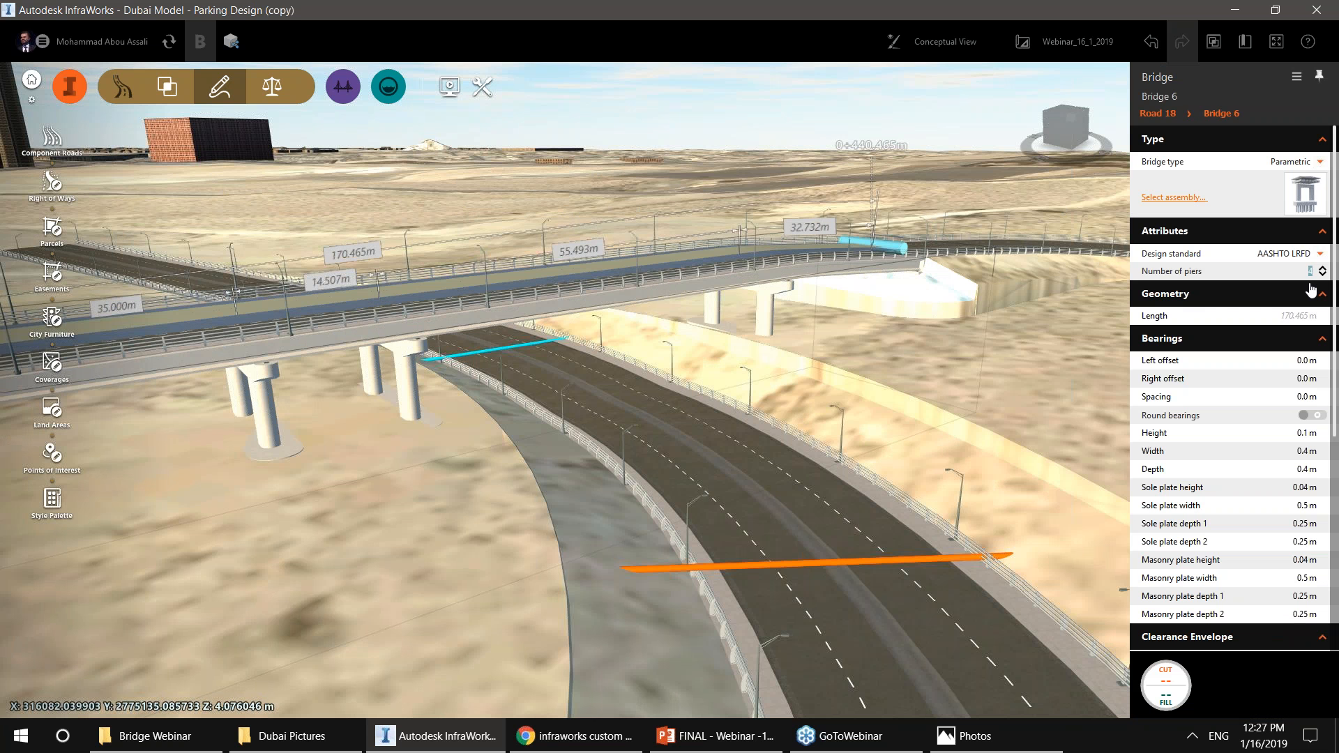
{"action": "key", "text": "Return"}
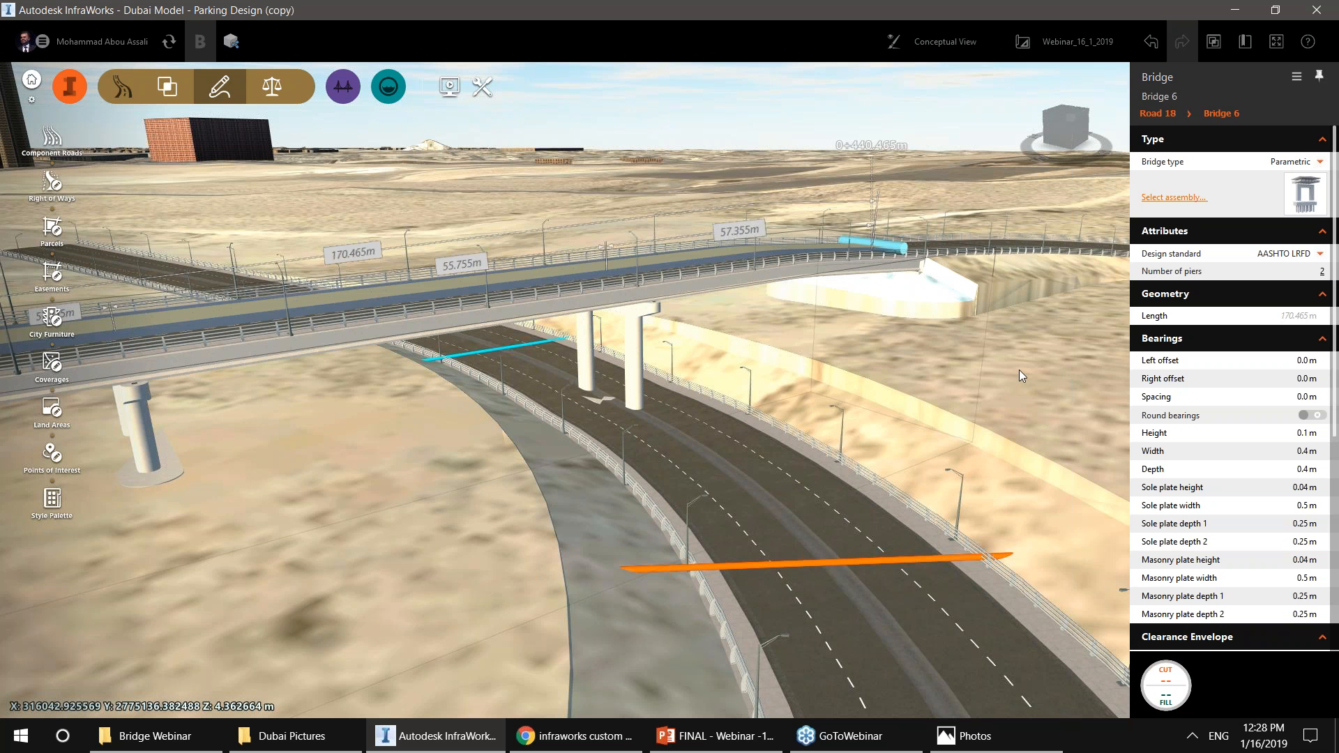
{"action": "scroll", "coordinate": [452, 431], "scroll_direction": "down", "scroll_amount": 3}
Move Pier 2 off the lower road to an offset of about 139.35 m along the bridge.
{"action": "scroll", "coordinate": [492, 411], "scroll_direction": "up", "scroll_amount": 5}
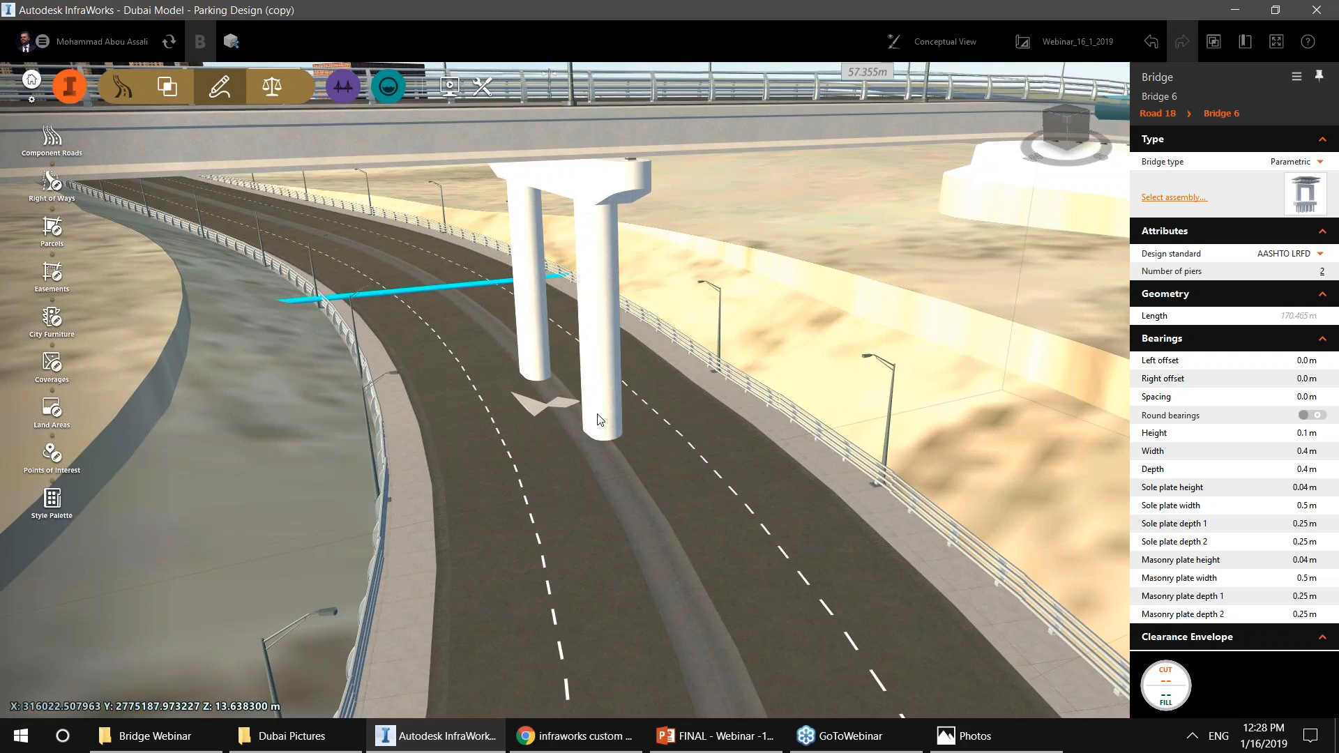
{"action": "left_click", "coordinate": [634, 433]}
{"action": "scroll", "coordinate": [642, 432], "scroll_direction": "down", "scroll_amount": 3}
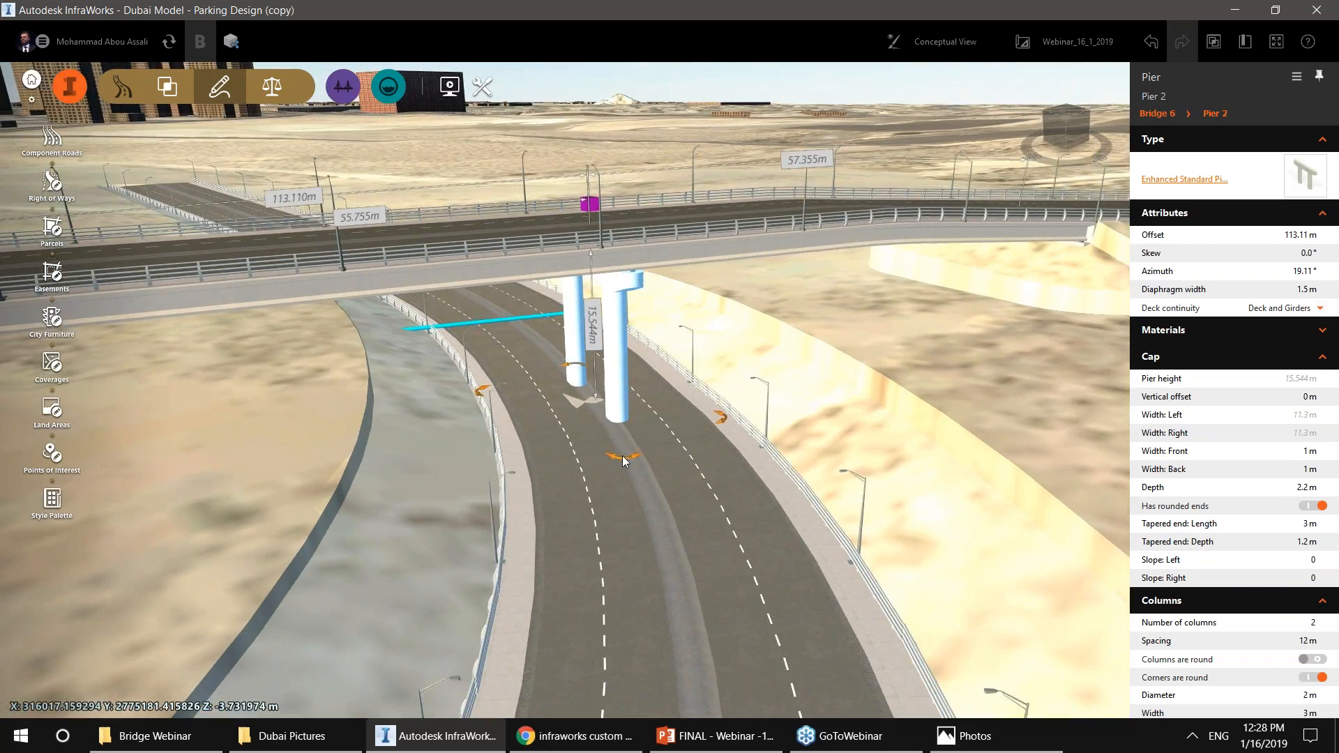
{"action": "left_click", "coordinate": [587, 216]}
{"action": "left_click", "coordinate": [635, 303]}
{"action": "left_click", "coordinate": [615, 239]}
{"action": "left_click", "coordinate": [615, 240]}
{"action": "left_click", "coordinate": [614, 239]}
{"action": "left_click_drag", "start_coordinate": [592, 205], "coordinate": [815, 190]}
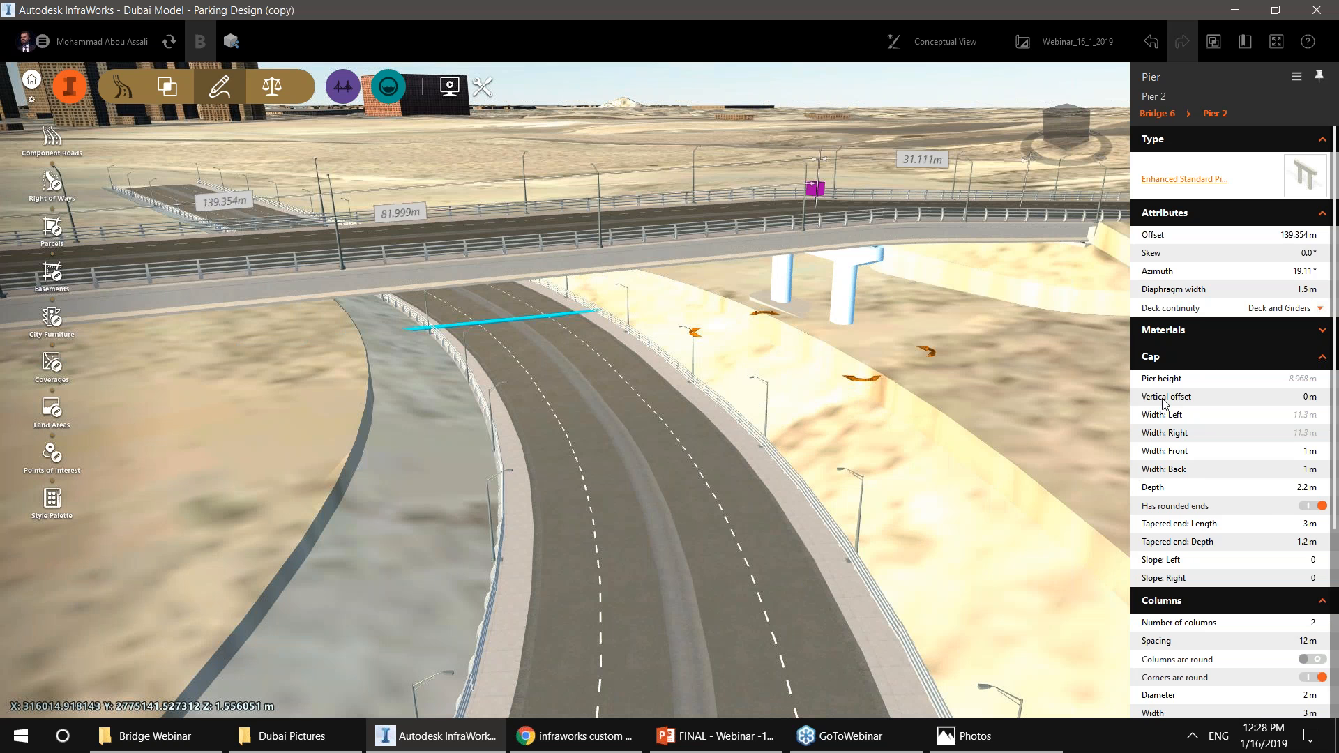
Review Pier 2's volume material options, cap and column properties, keeping CIP concrete.
{"action": "left_click", "coordinate": [1321, 329]}
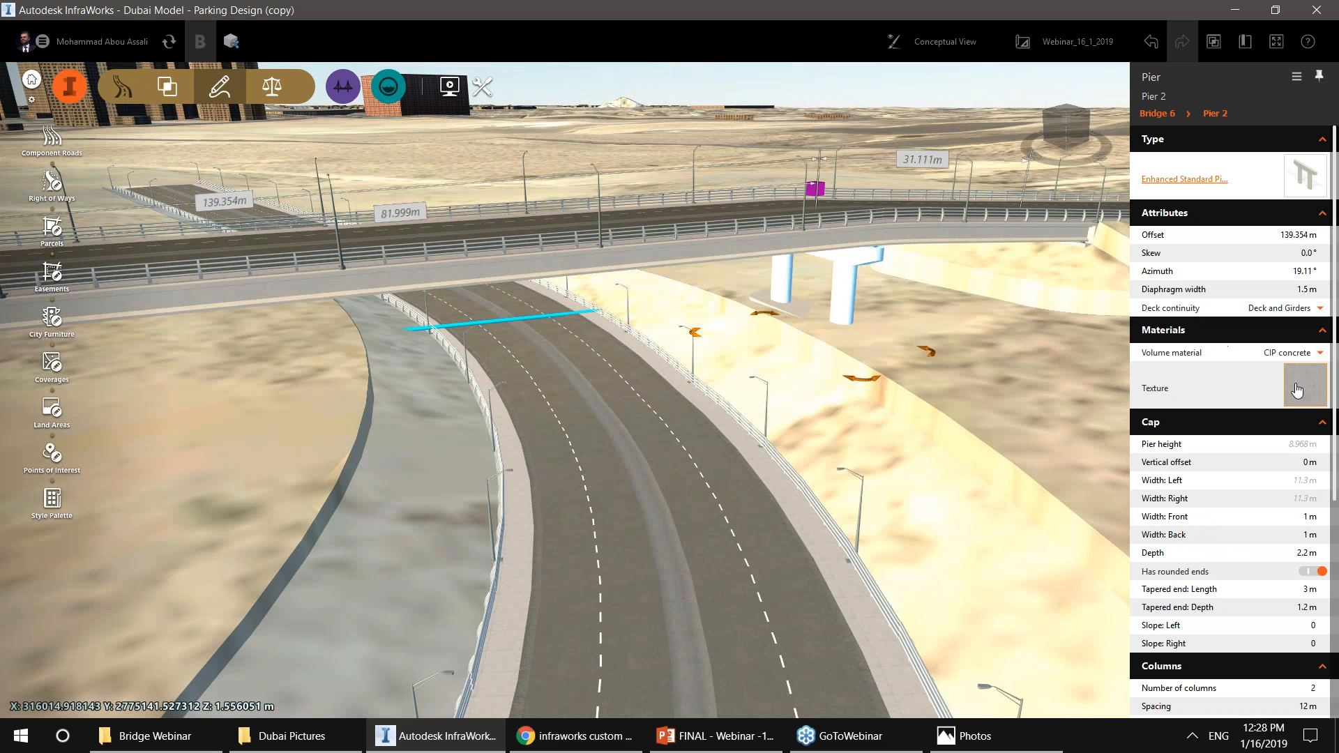
{"action": "left_click", "coordinate": [1297, 353]}
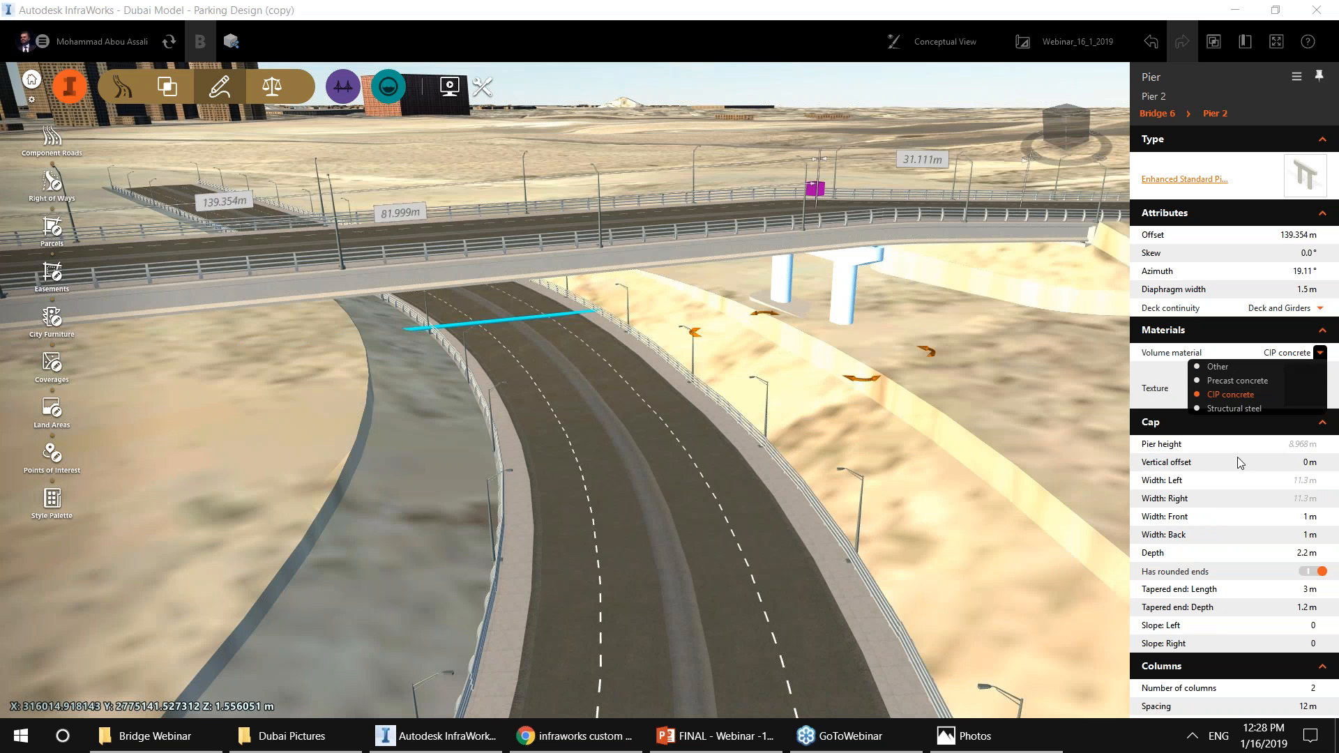
{"action": "scroll", "coordinate": [1186, 453], "scroll_direction": "down", "scroll_amount": 5}
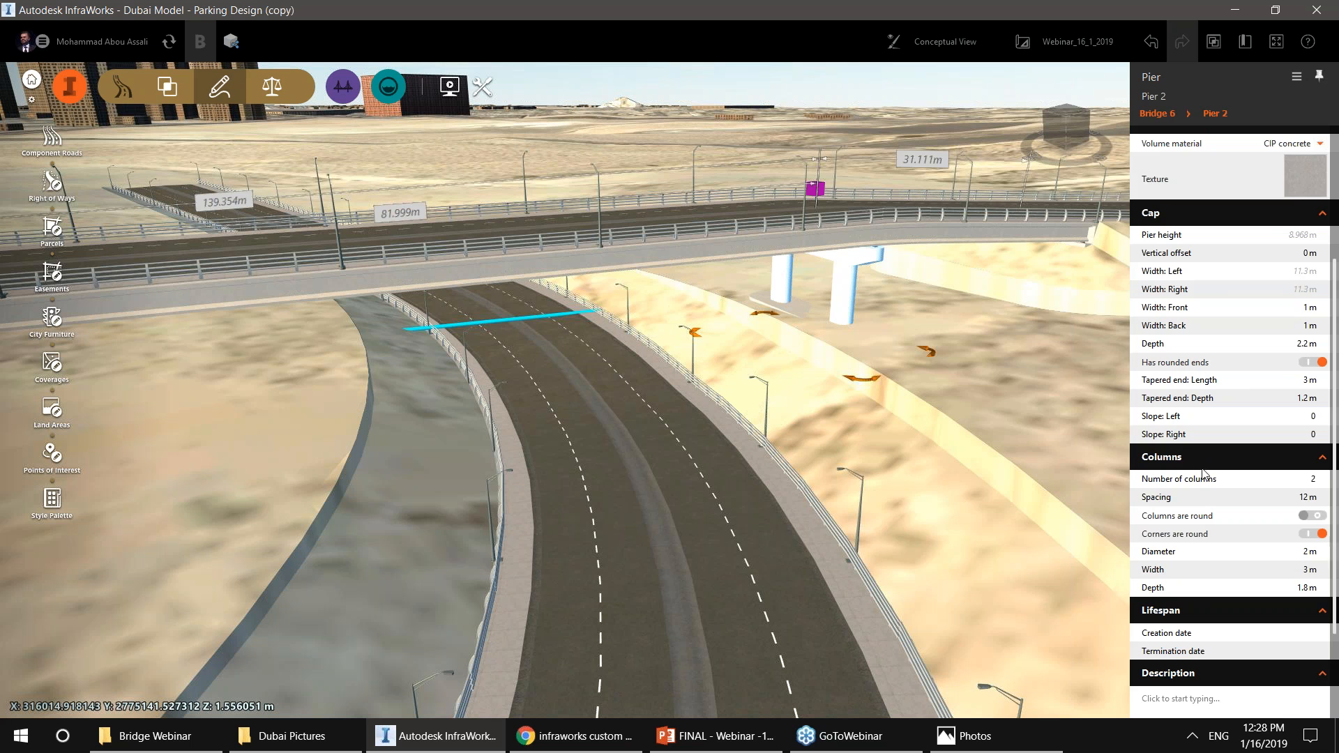
{"action": "scroll", "coordinate": [1203, 471], "scroll_direction": "down", "scroll_amount": 1}
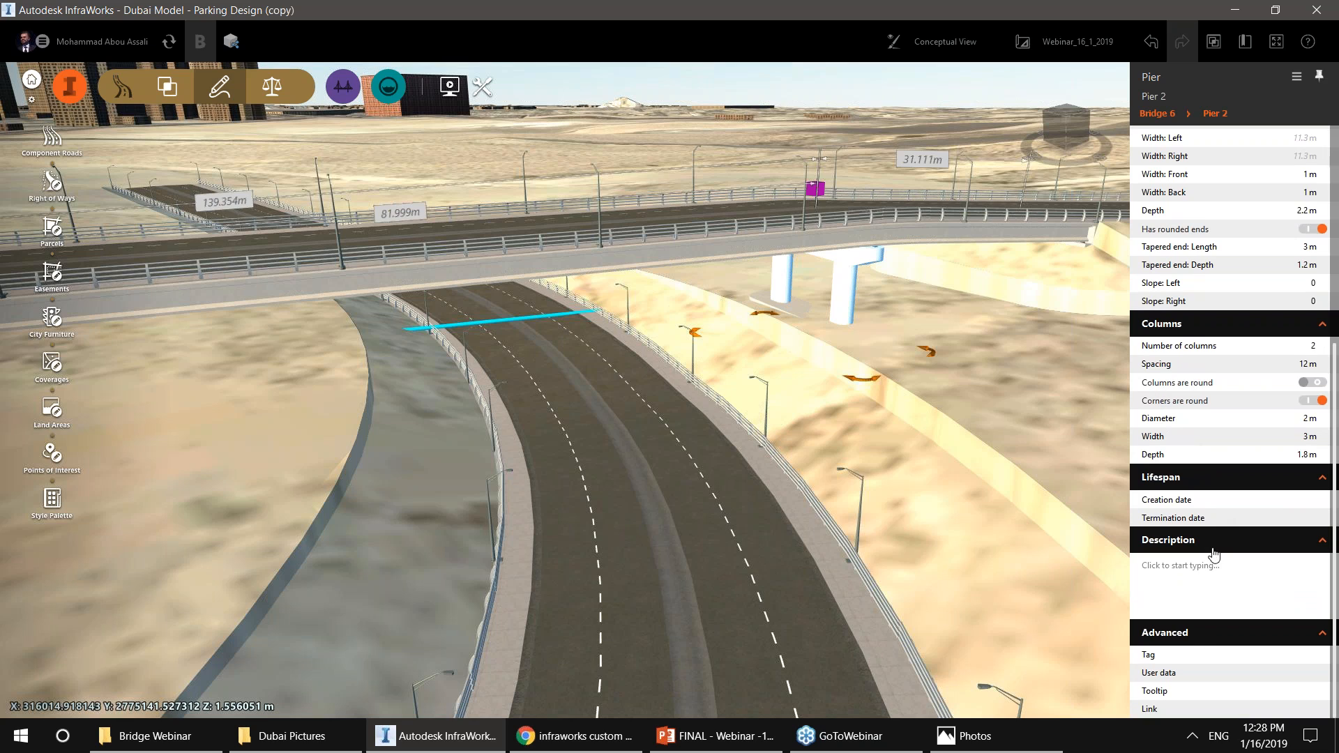
Add a new proposal named bridge_2 from the current design.
{"action": "middle_click_drag", "start_coordinate": [999, 421], "coordinate": [546, 429]}
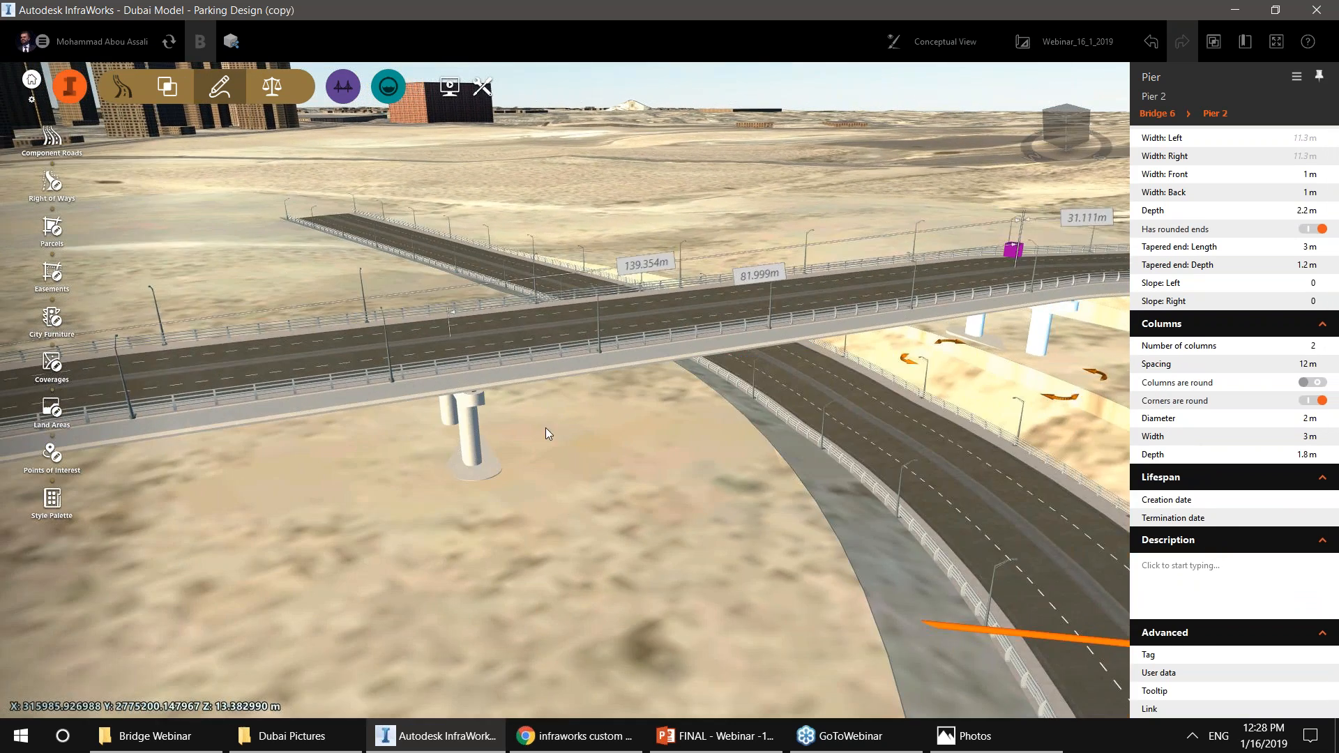
{"action": "middle_click_drag", "start_coordinate": [753, 425], "coordinate": [671, 509]}
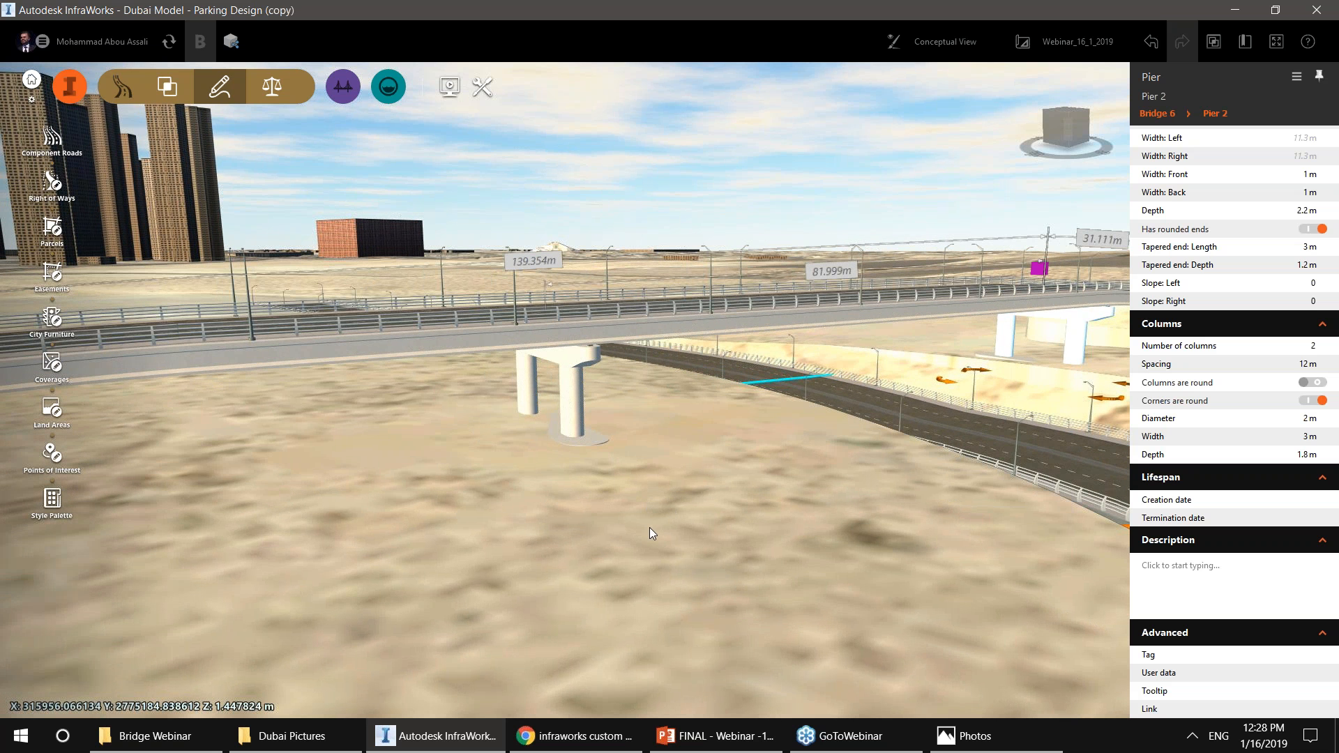
{"action": "middle_click_drag", "start_coordinate": [517, 464], "coordinate": [754, 467]}
{"action": "left_click", "coordinate": [1076, 56]}
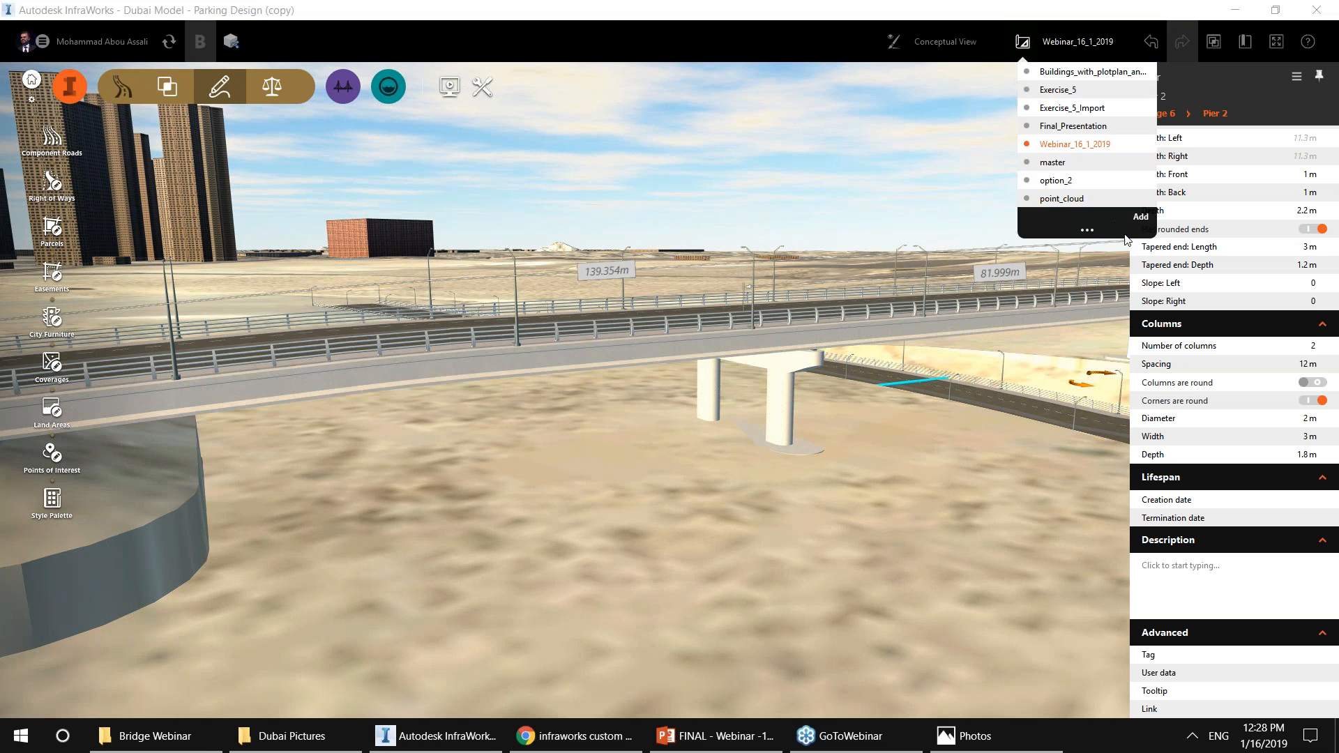
{"action": "left_click", "coordinate": [1139, 218]}
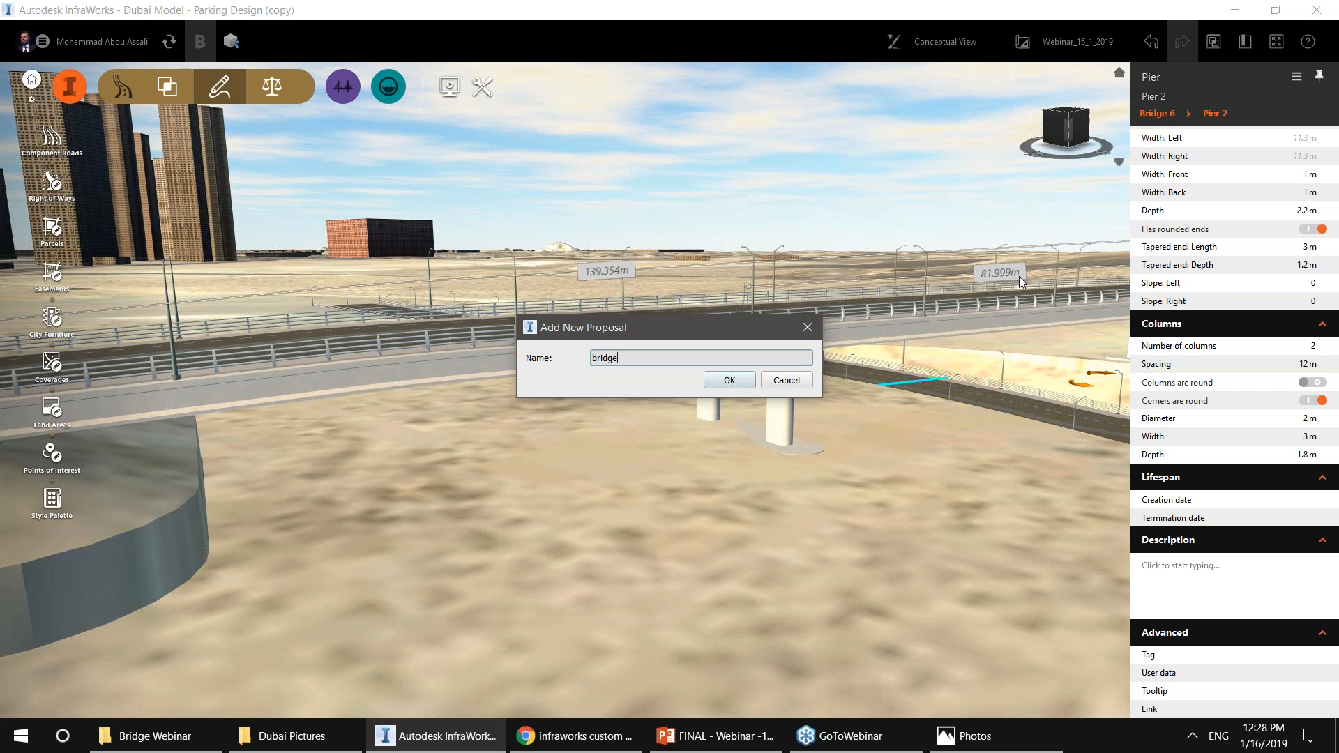
{"action": "key", "text": "Return"}
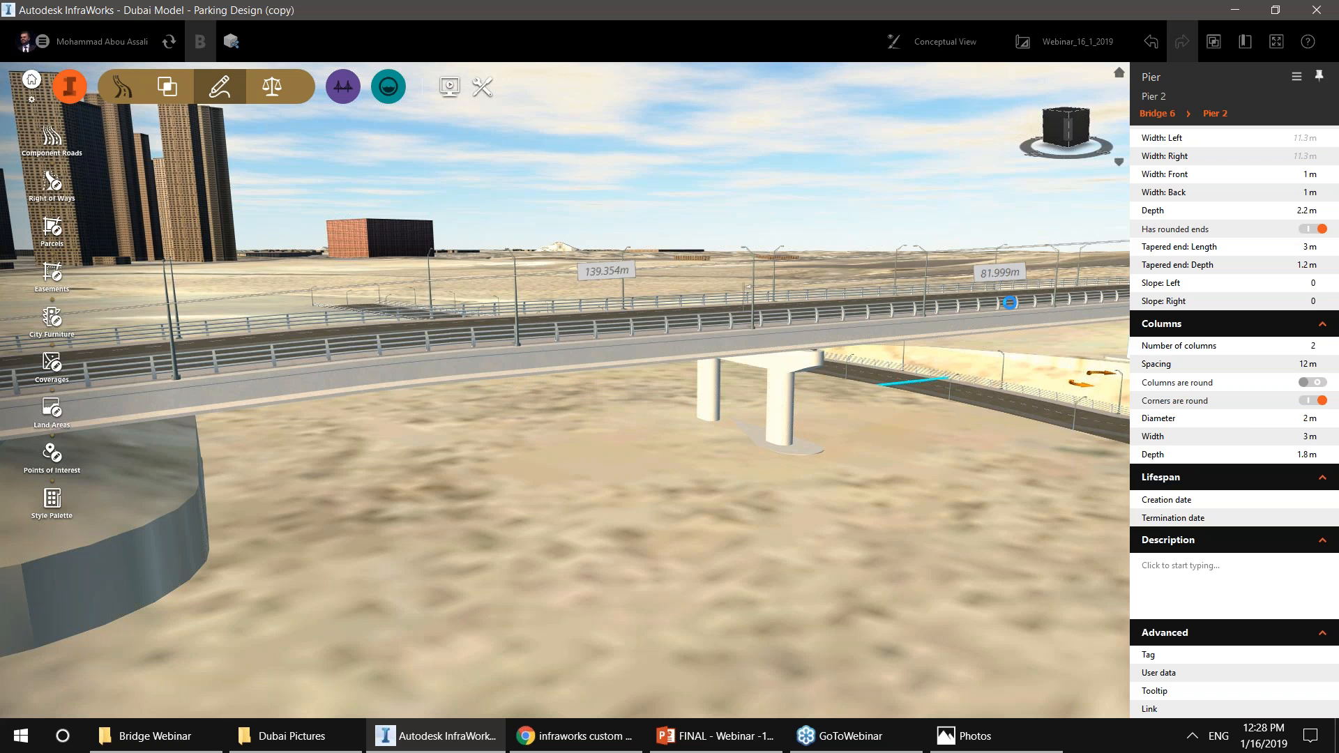
Select the whole bridge in the new proposal and review its concrete and steel quantities.
{"action": "middle_click_drag", "start_coordinate": [941, 446], "coordinate": [704, 439]}
{"action": "middle_click_drag", "start_coordinate": [552, 425], "coordinate": [671, 414]}
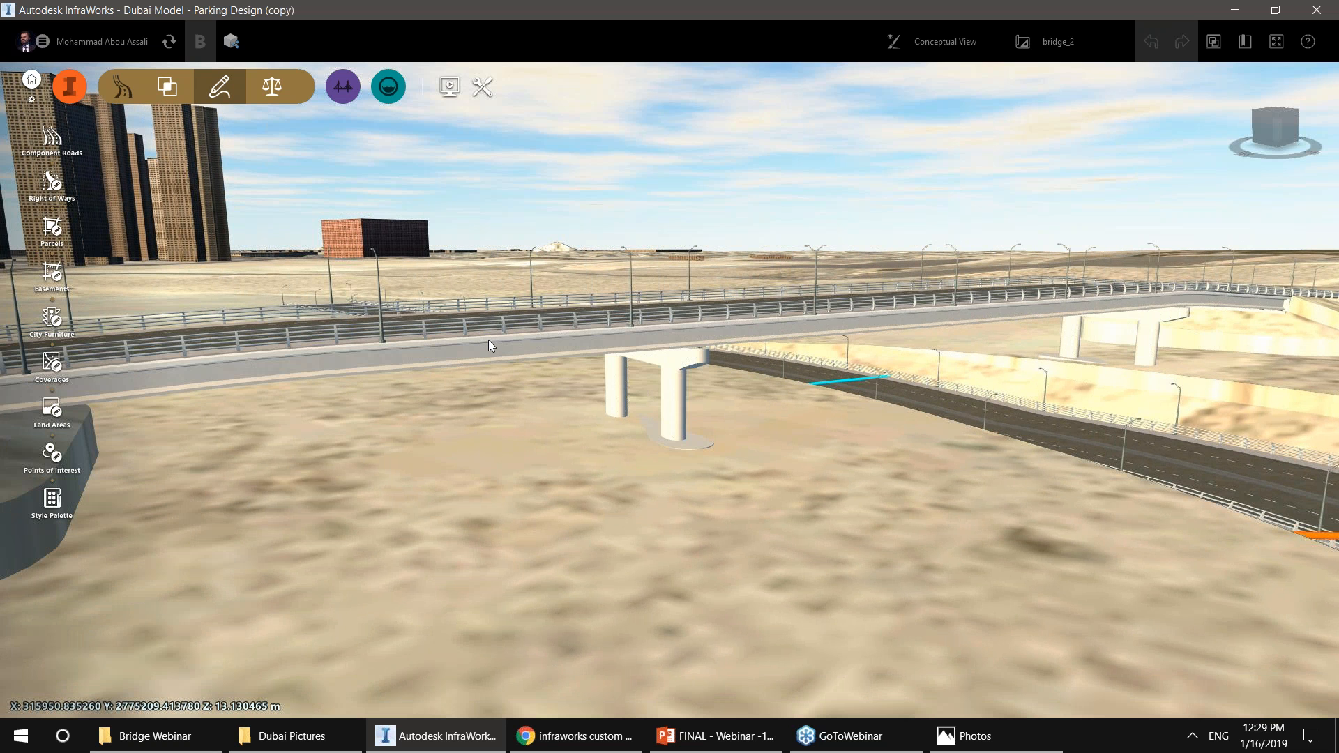
{"action": "left_click", "coordinate": [489, 340]}
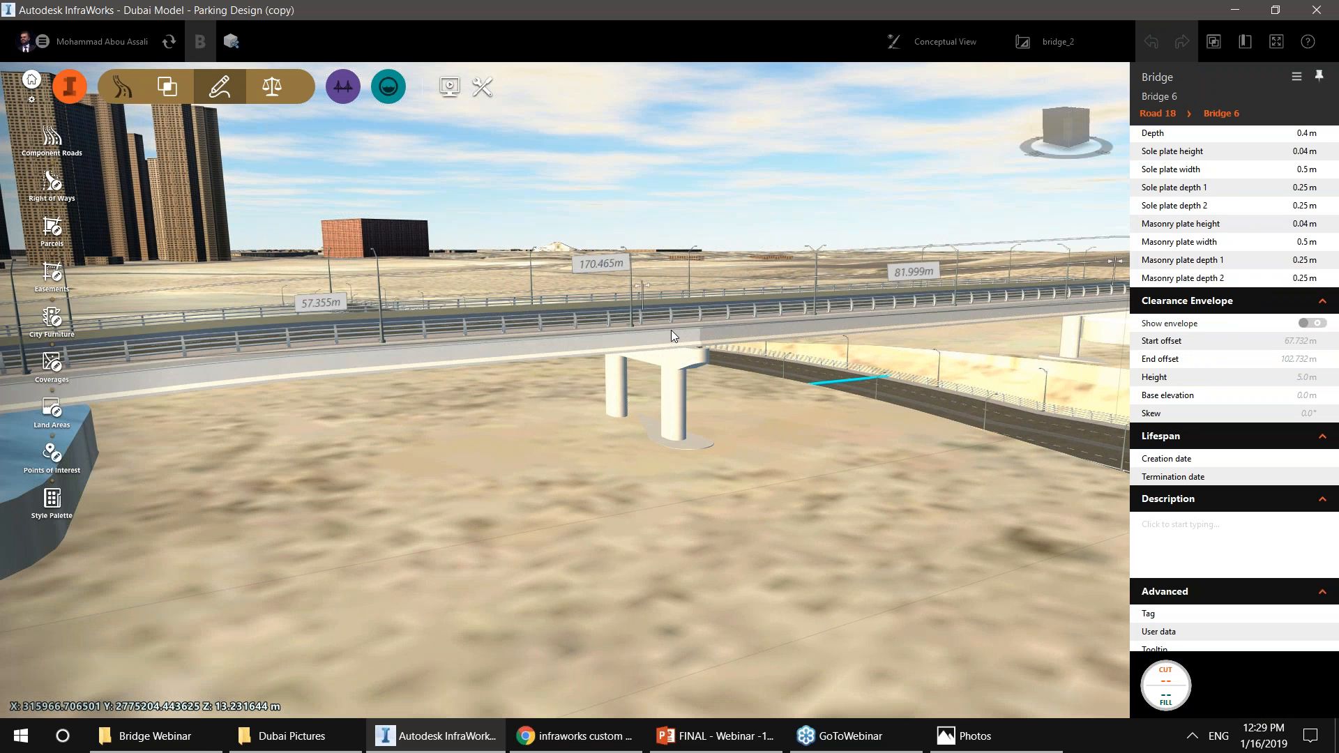
{"action": "right_click", "coordinate": [674, 336]}
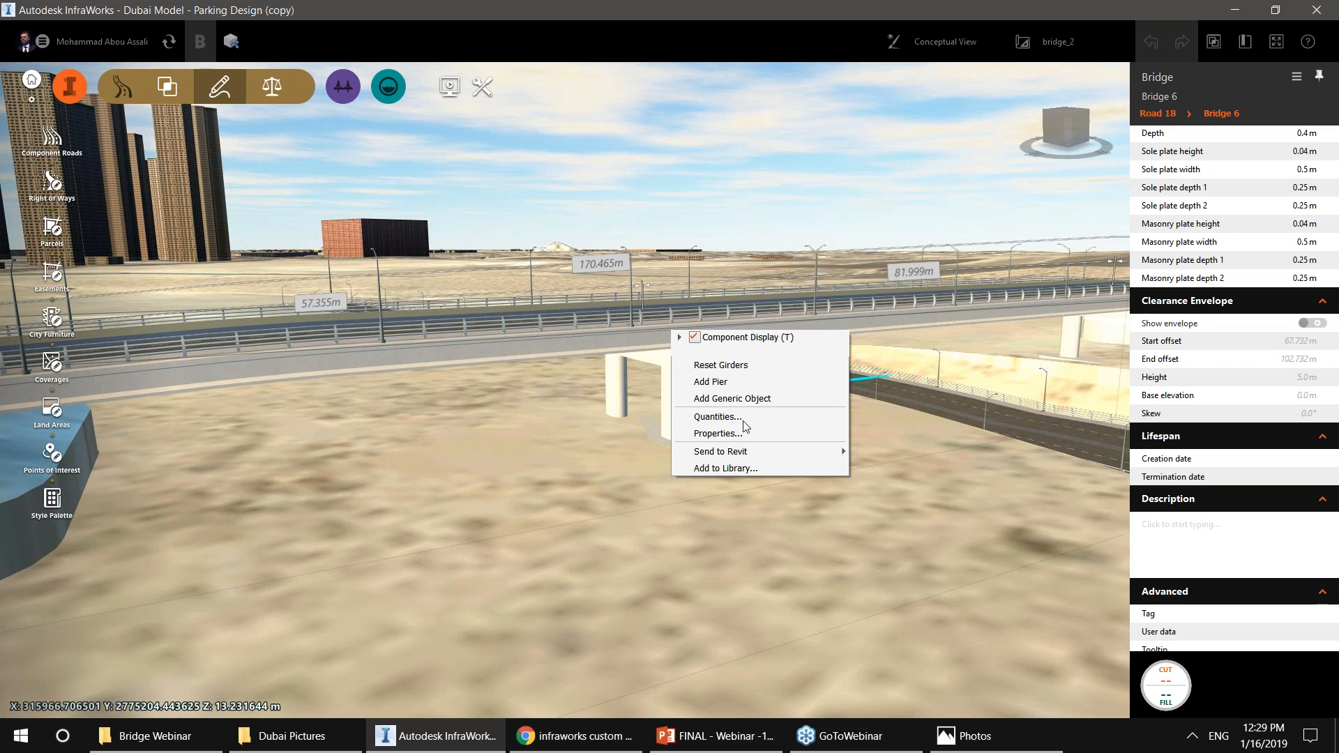
{"action": "left_click", "coordinate": [718, 417]}
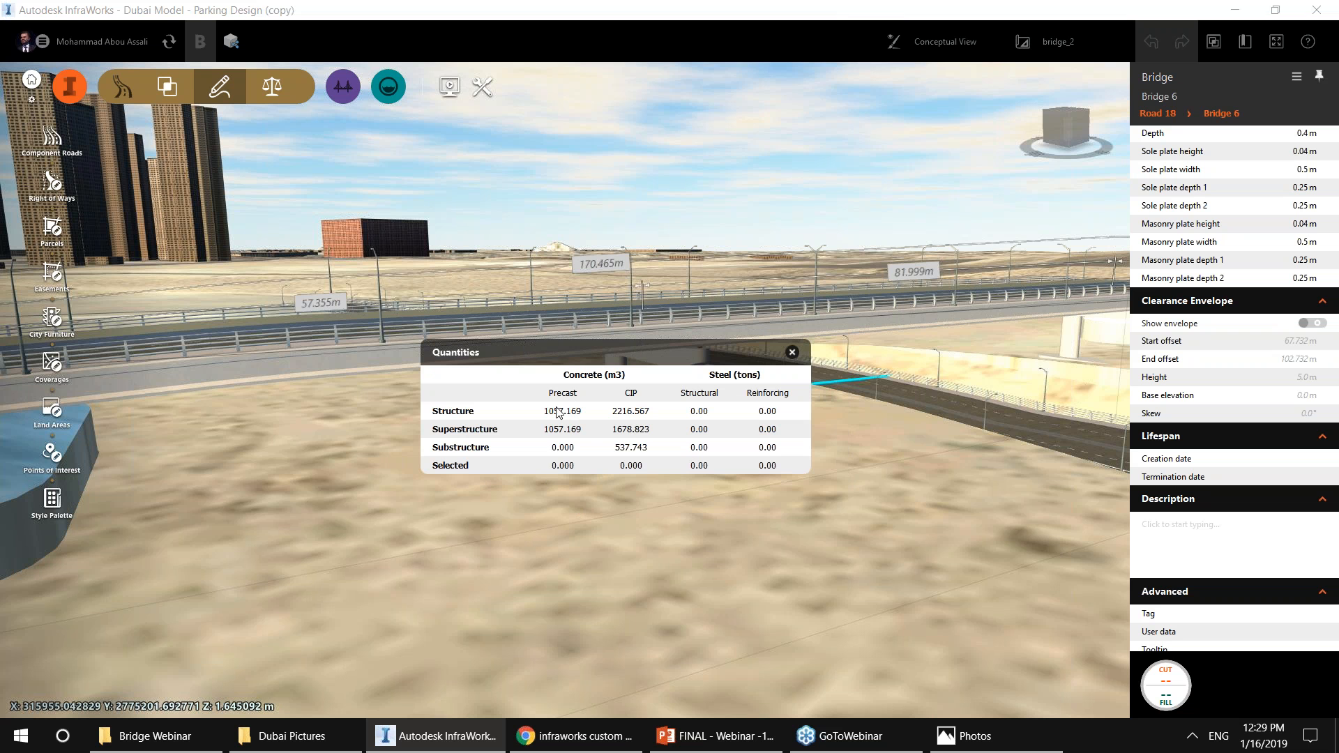
{"action": "left_click", "coordinate": [792, 352]}
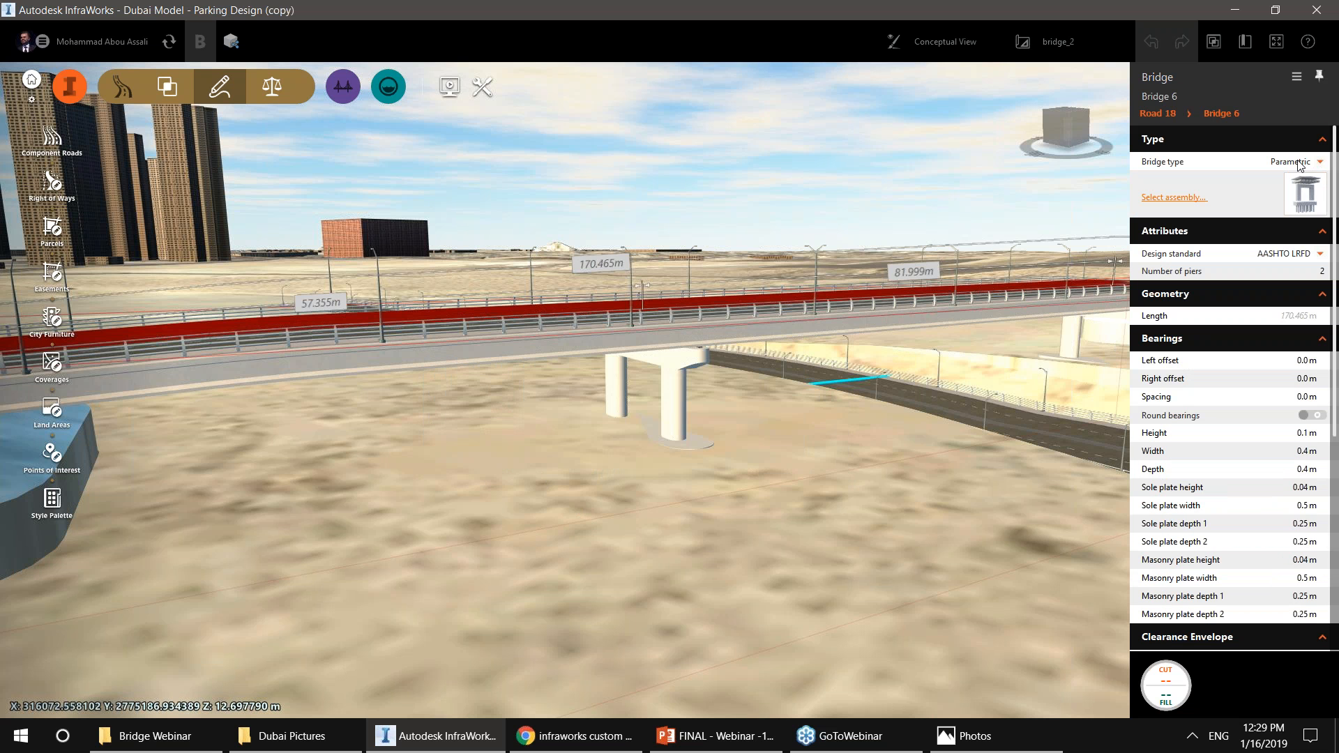
Change the bridge type to Steel Plate.
{"action": "left_click", "coordinate": [1295, 162]}
{"action": "left_click", "coordinate": [1237, 187]}
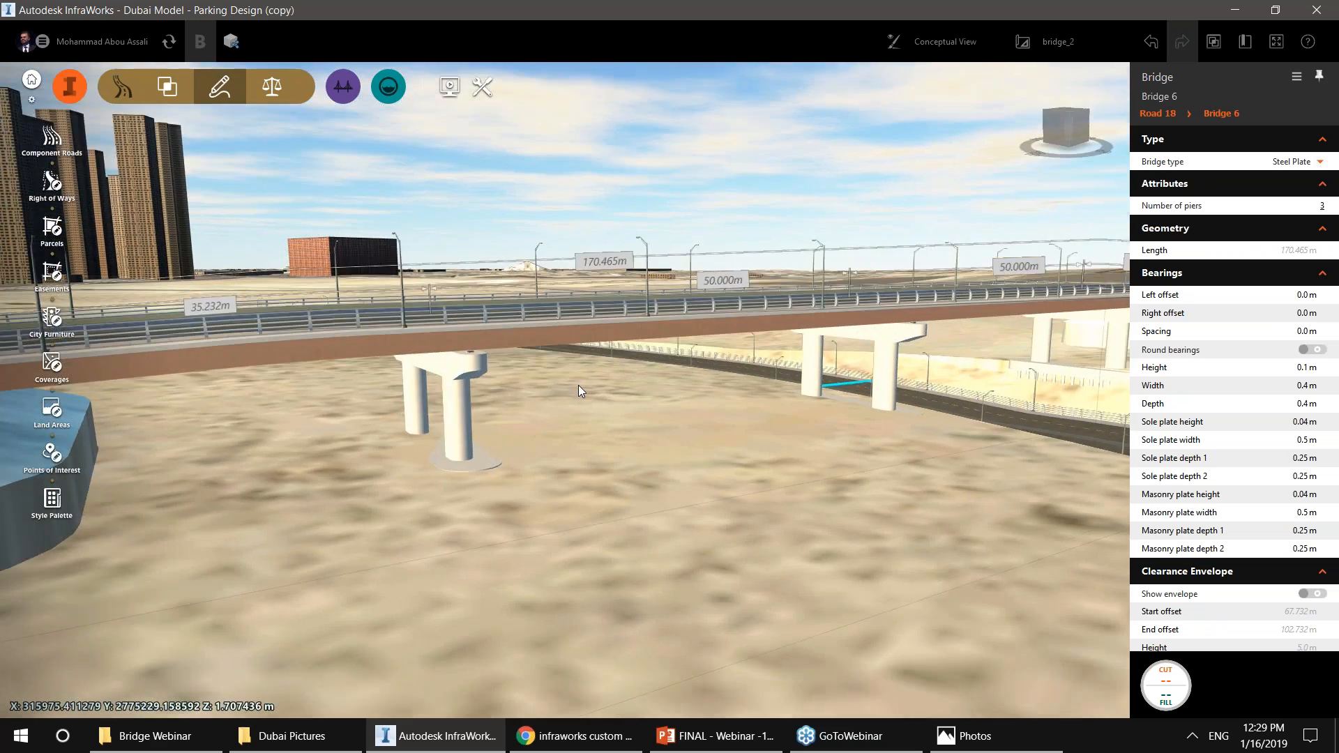
{"action": "left_click_drag", "start_coordinate": [579, 386], "coordinate": [498, 289]}
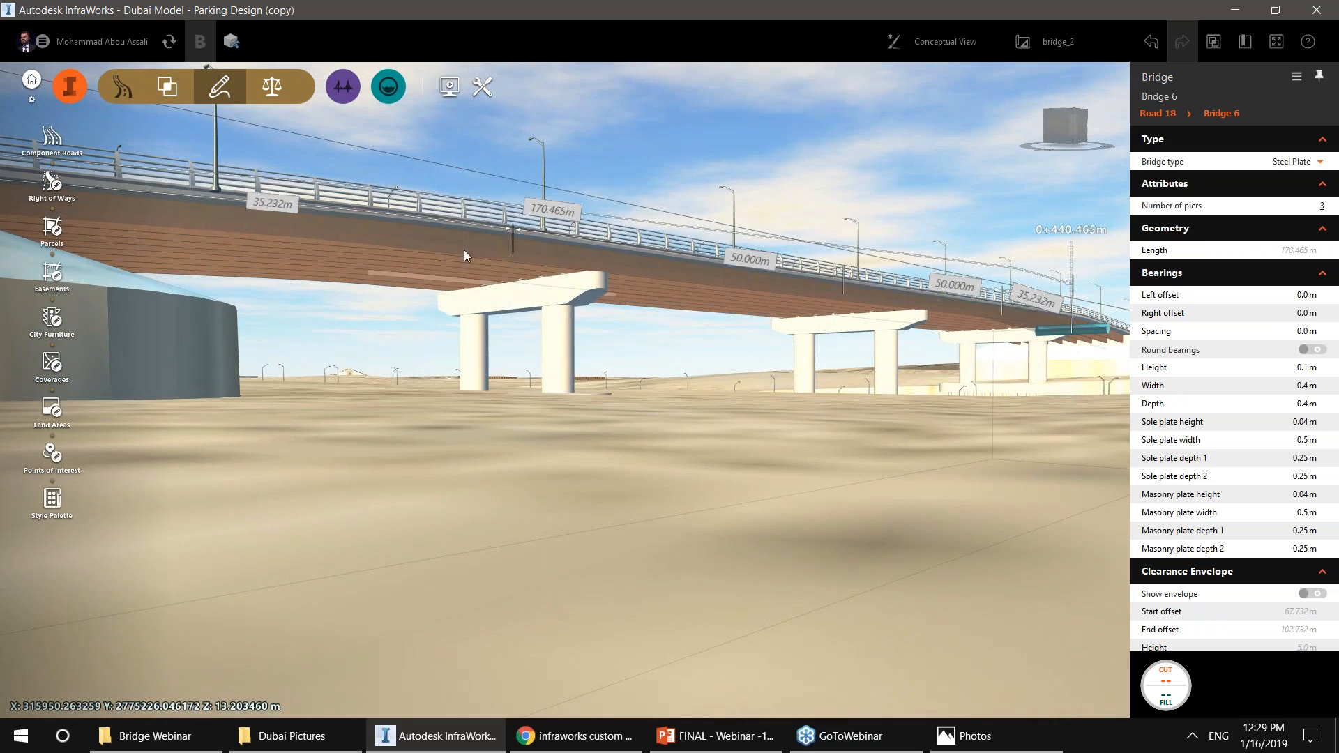
Select the steel bridge's deck and review the material quantities for the structure and the selected deck.
{"action": "left_click_drag", "start_coordinate": [752, 352], "coordinate": [565, 428]}
{"action": "left_click", "coordinate": [561, 426]}
{"action": "right_click", "coordinate": [570, 432]}
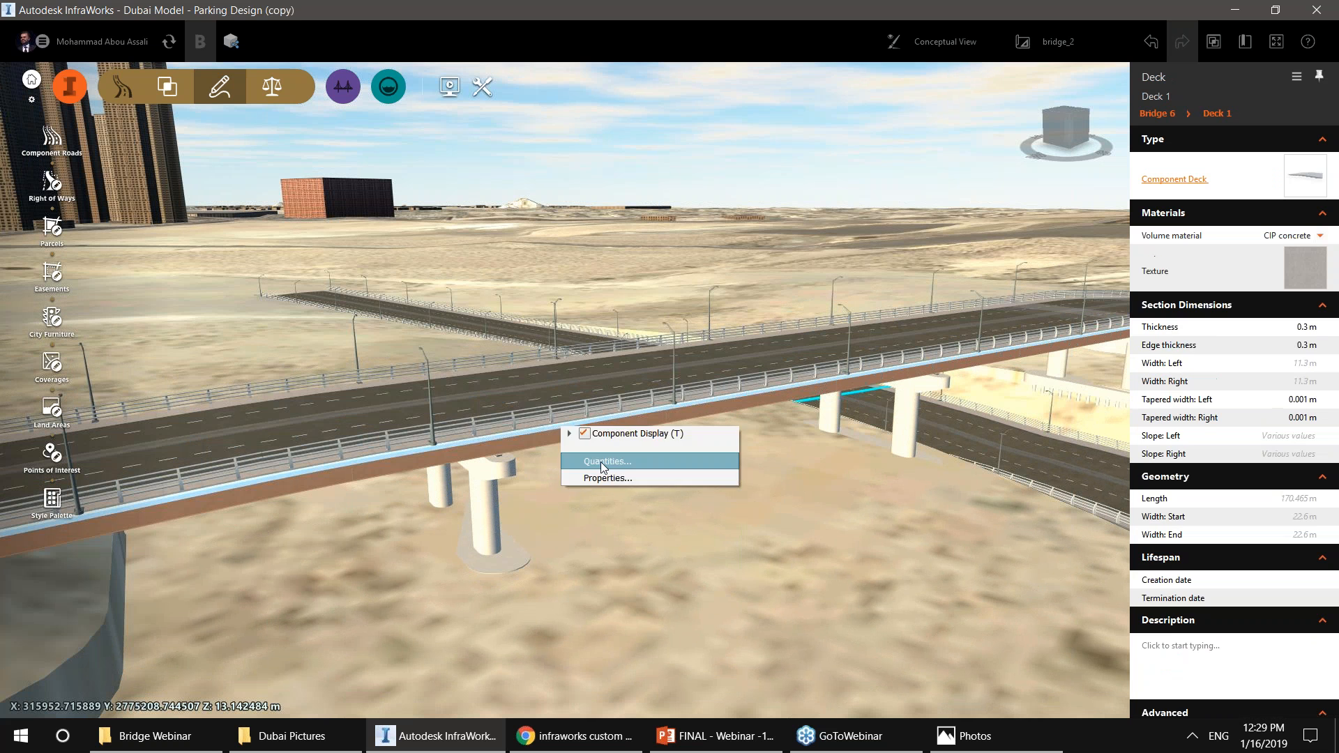
{"action": "left_click", "coordinate": [696, 457]}
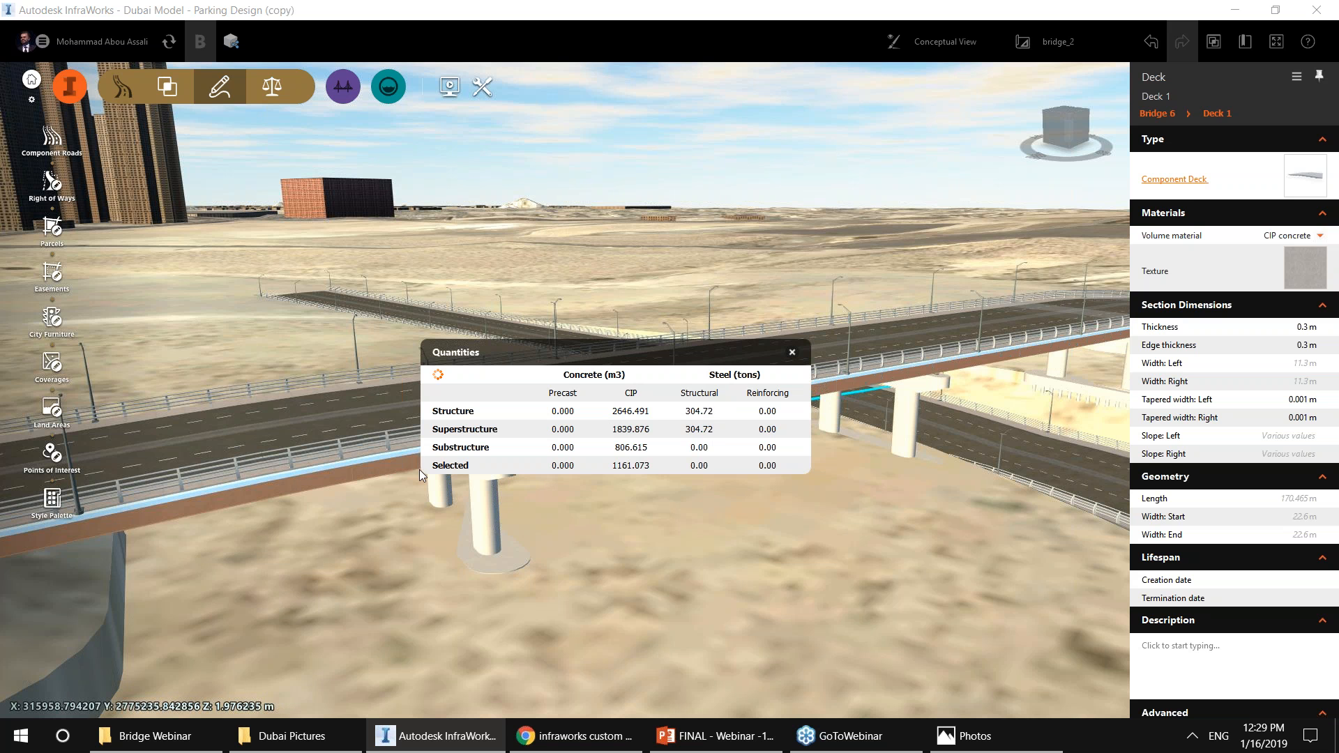
{"action": "left_click", "coordinate": [791, 352]}
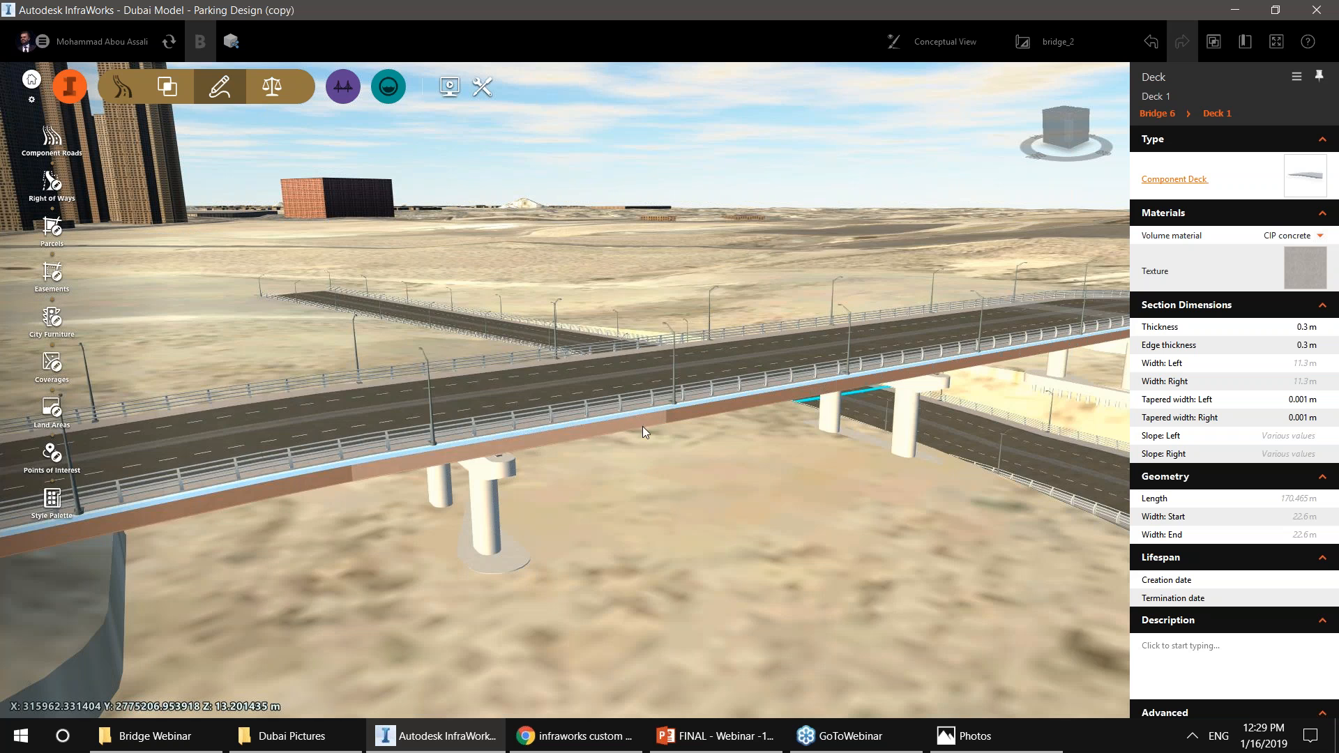
Select a girder group of the steel bridge and its right exterior girder, and inspect the commands available for each.
{"action": "middle_click_drag", "start_coordinate": [642, 429], "coordinate": [561, 420]}
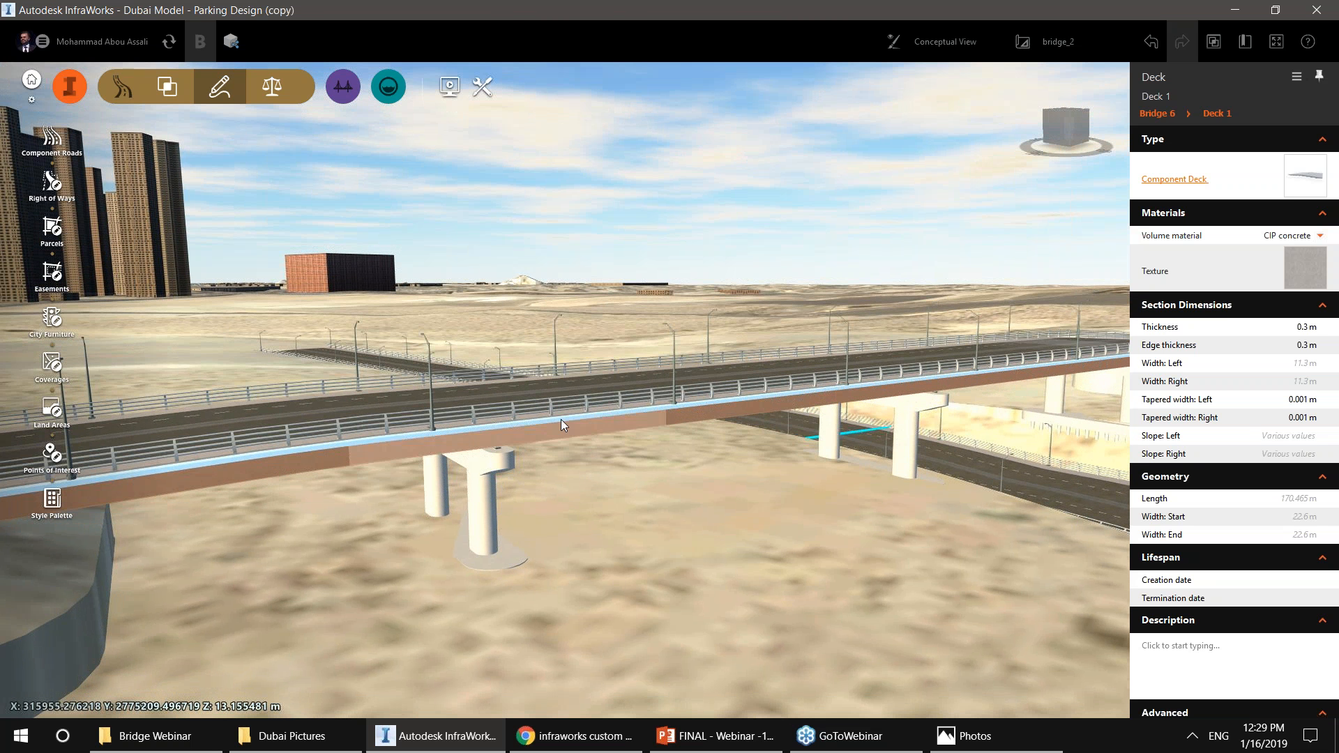
{"action": "left_click", "coordinate": [551, 430]}
{"action": "right_click", "coordinate": [551, 430]}
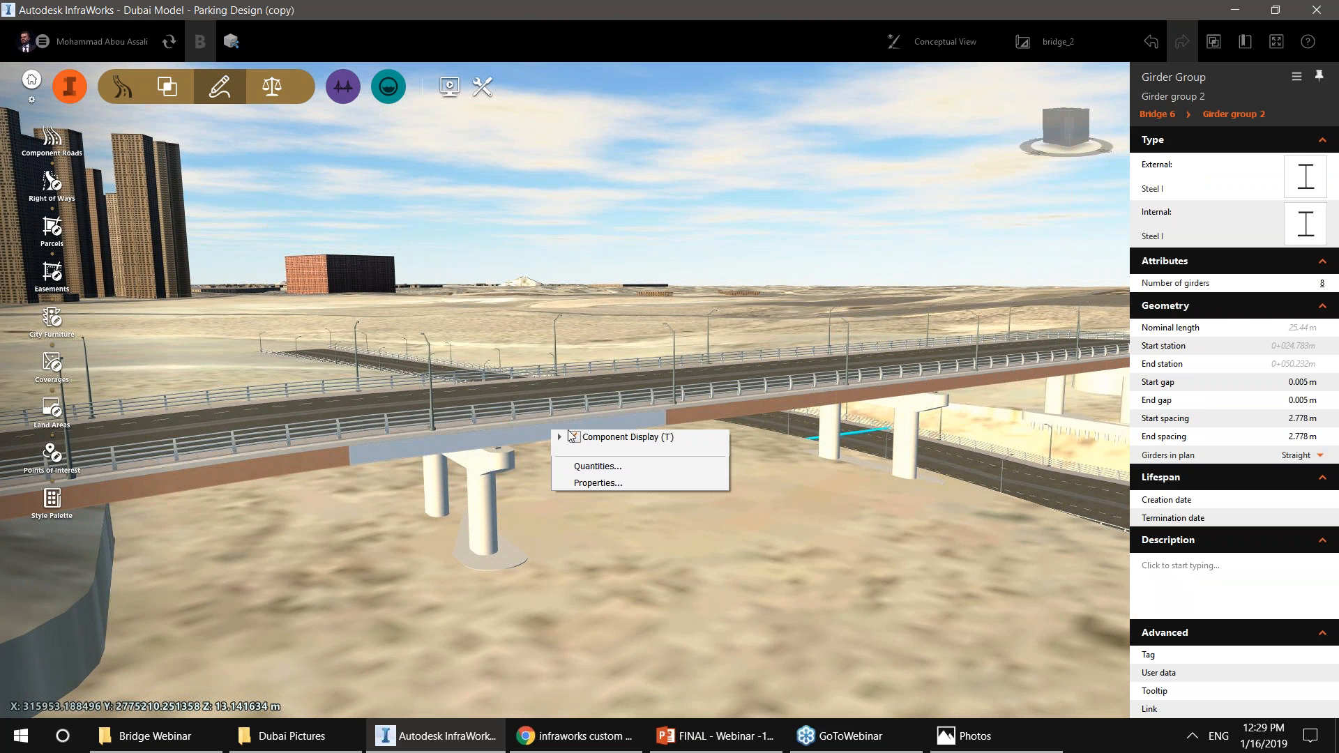
{"action": "left_click", "coordinate": [696, 407]}
{"action": "right_click", "coordinate": [696, 407]}
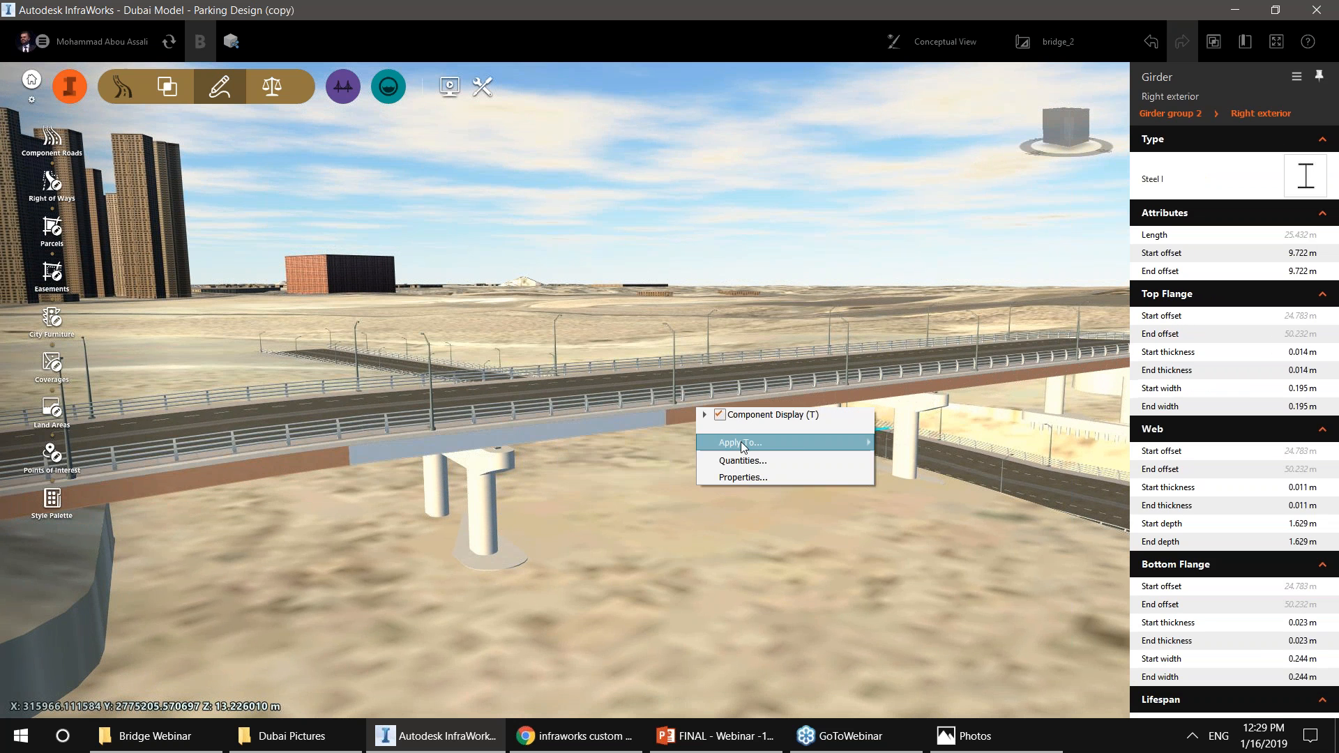
{"action": "mouse_move", "coordinate": [745, 445]}
Select the whole bridge, inspect its Send to Revit options, and clear the selection.
{"action": "left_click", "coordinate": [593, 518]}
{"action": "left_click_drag", "start_coordinate": [593, 517], "coordinate": [598, 426]}
{"action": "left_click", "coordinate": [593, 413]}
{"action": "right_click", "coordinate": [593, 413]}
{"action": "mouse_move", "coordinate": [724, 503]}
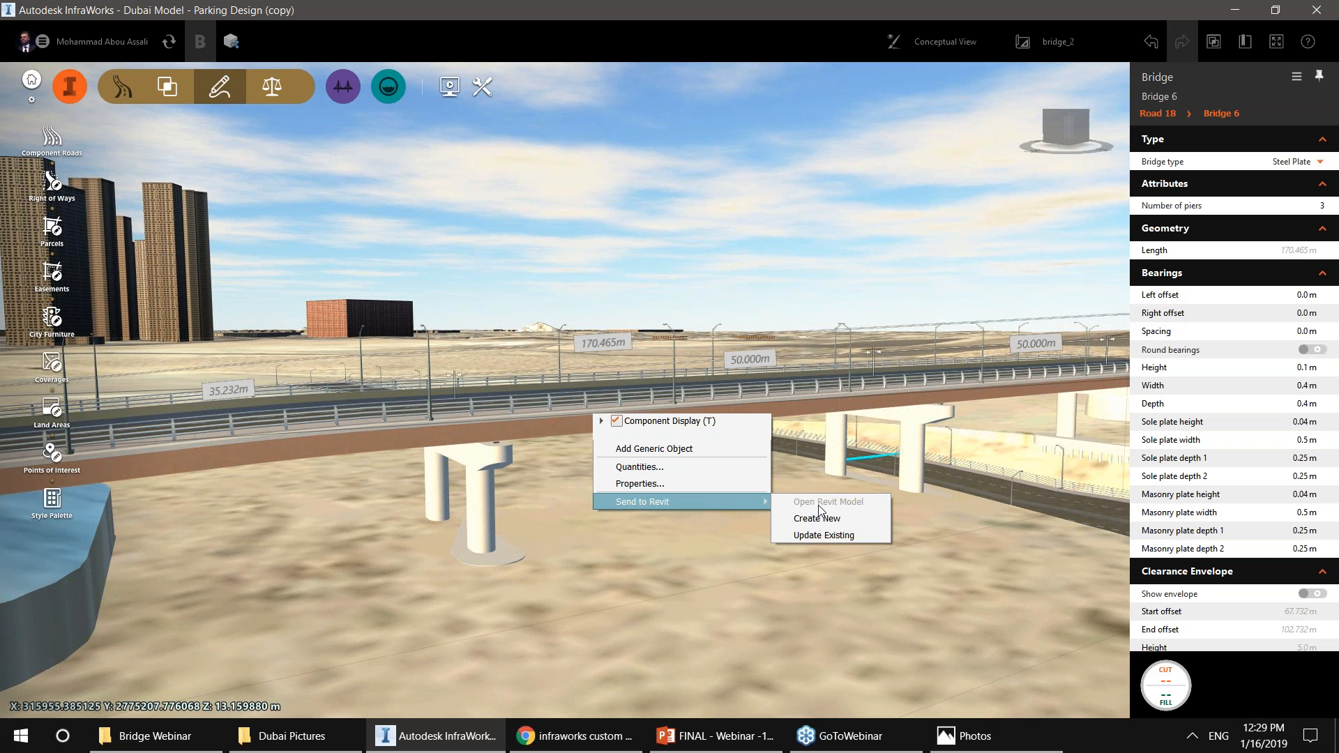
{"action": "left_click", "coordinate": [562, 567]}
{"action": "left_click_drag", "start_coordinate": [562, 567], "coordinate": [567, 576]}
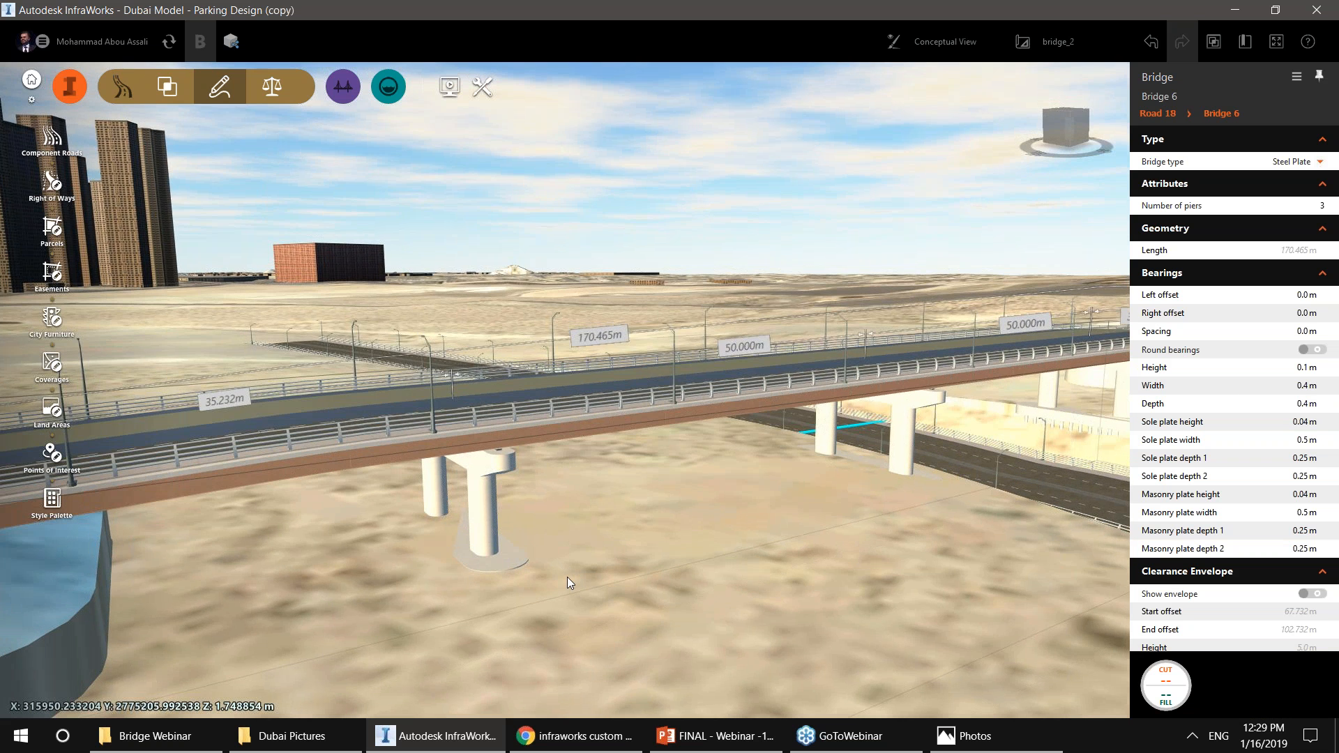
{"action": "left_click", "coordinate": [567, 576]}
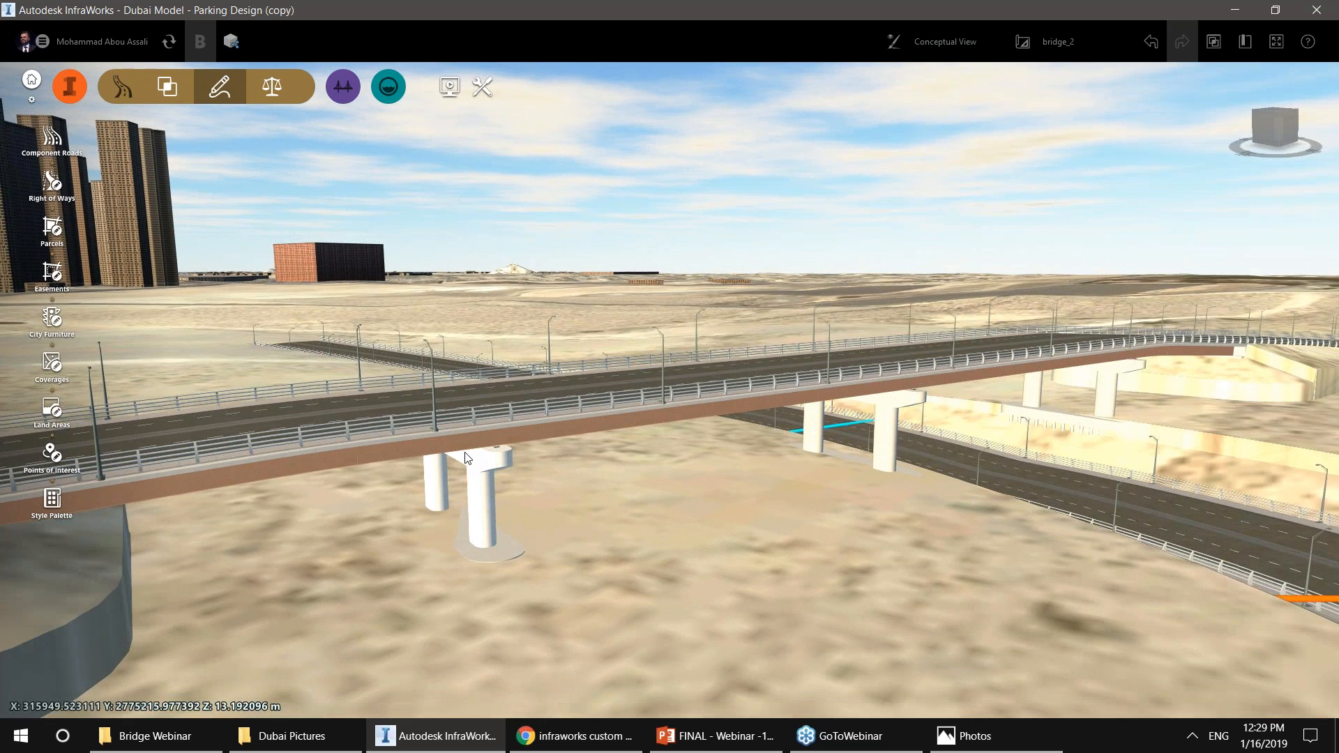
Select the whole bridge again and turn on its clearance envelope over the lower road.
{"action": "scroll", "coordinate": [465, 453], "scroll_direction": "down", "scroll_amount": 1}
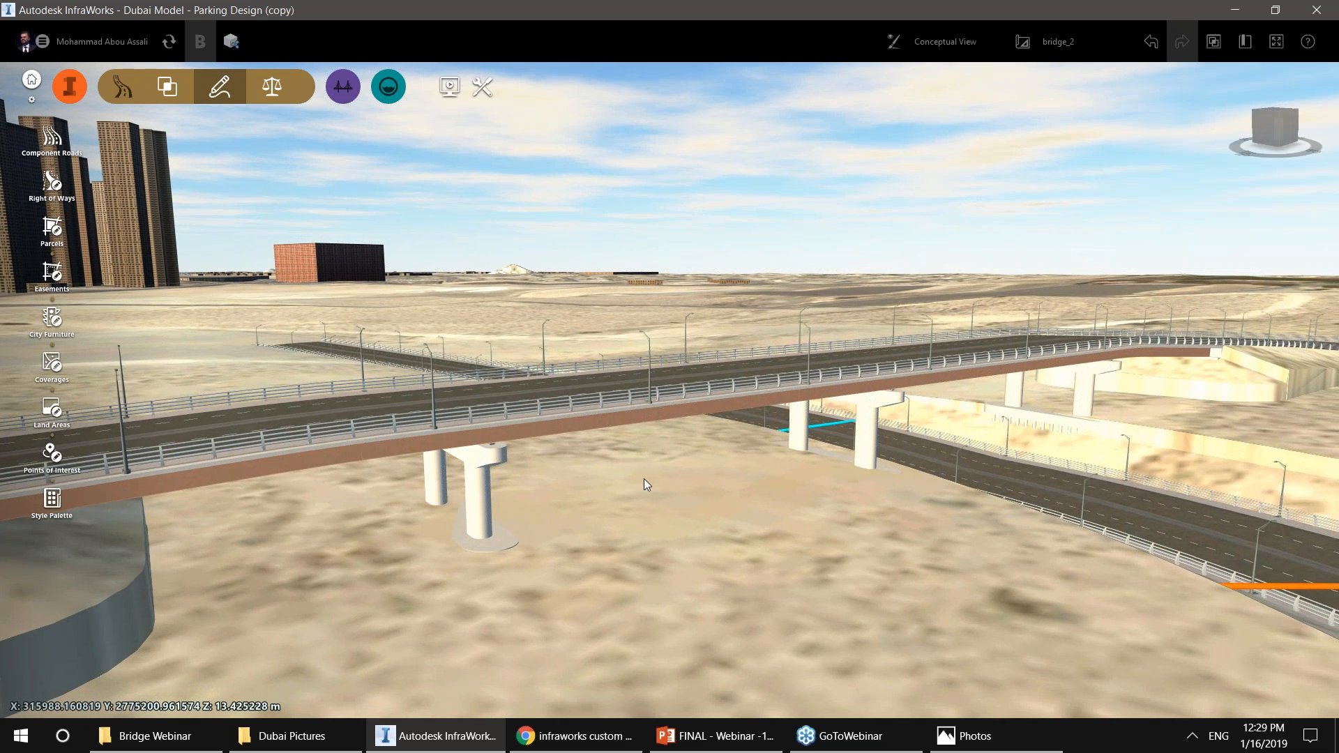
{"action": "left_click_drag", "start_coordinate": [727, 475], "coordinate": [546, 406]}
{"action": "left_click", "coordinate": [542, 403]}
{"action": "scroll", "coordinate": [1304, 424], "scroll_direction": "down", "scroll_amount": 2}
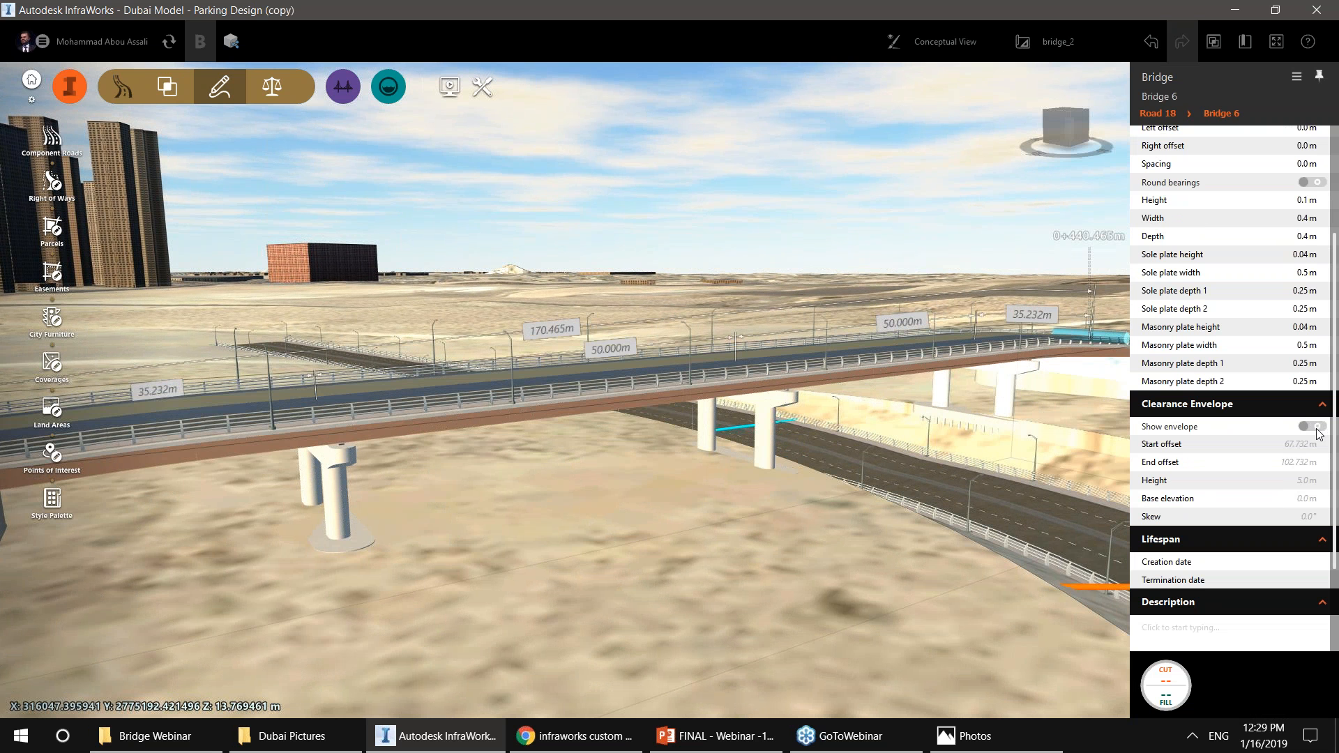
{"action": "left_click", "coordinate": [1318, 427]}
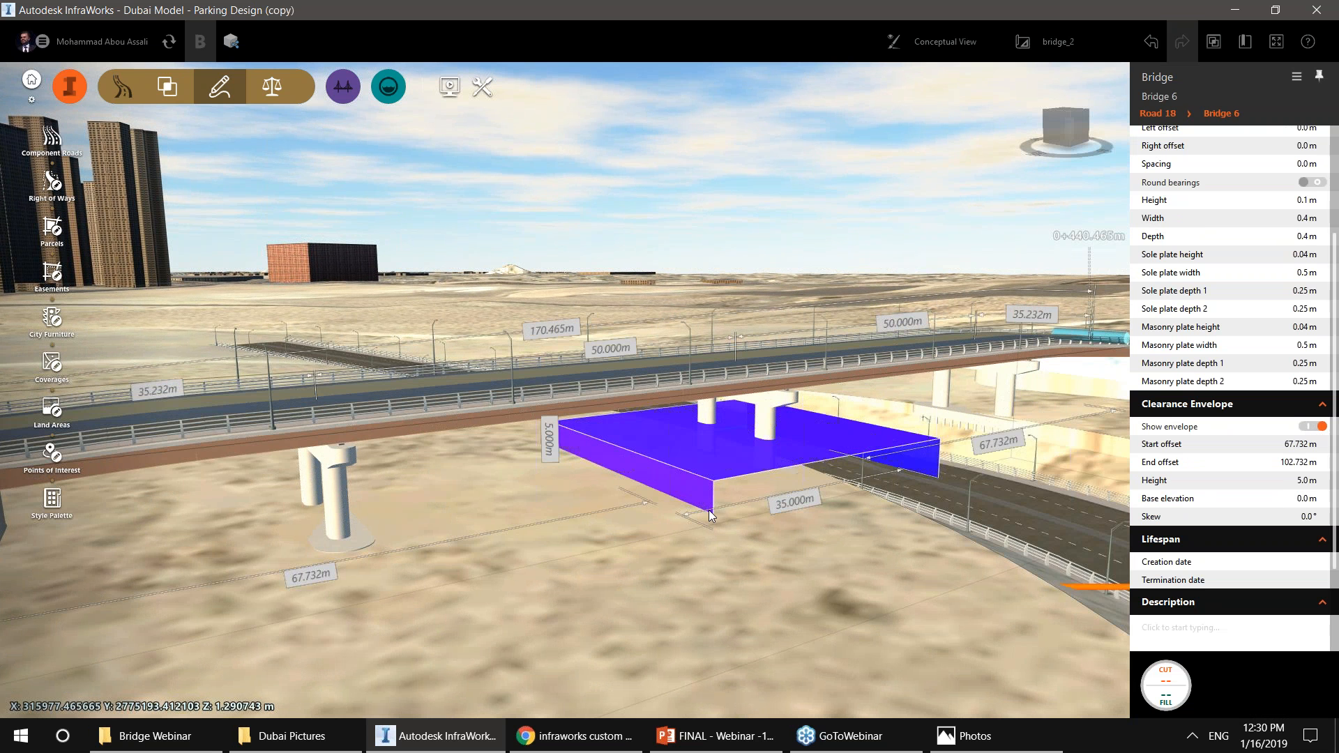
{"action": "left_click_drag", "start_coordinate": [728, 591], "coordinate": [582, 544]}
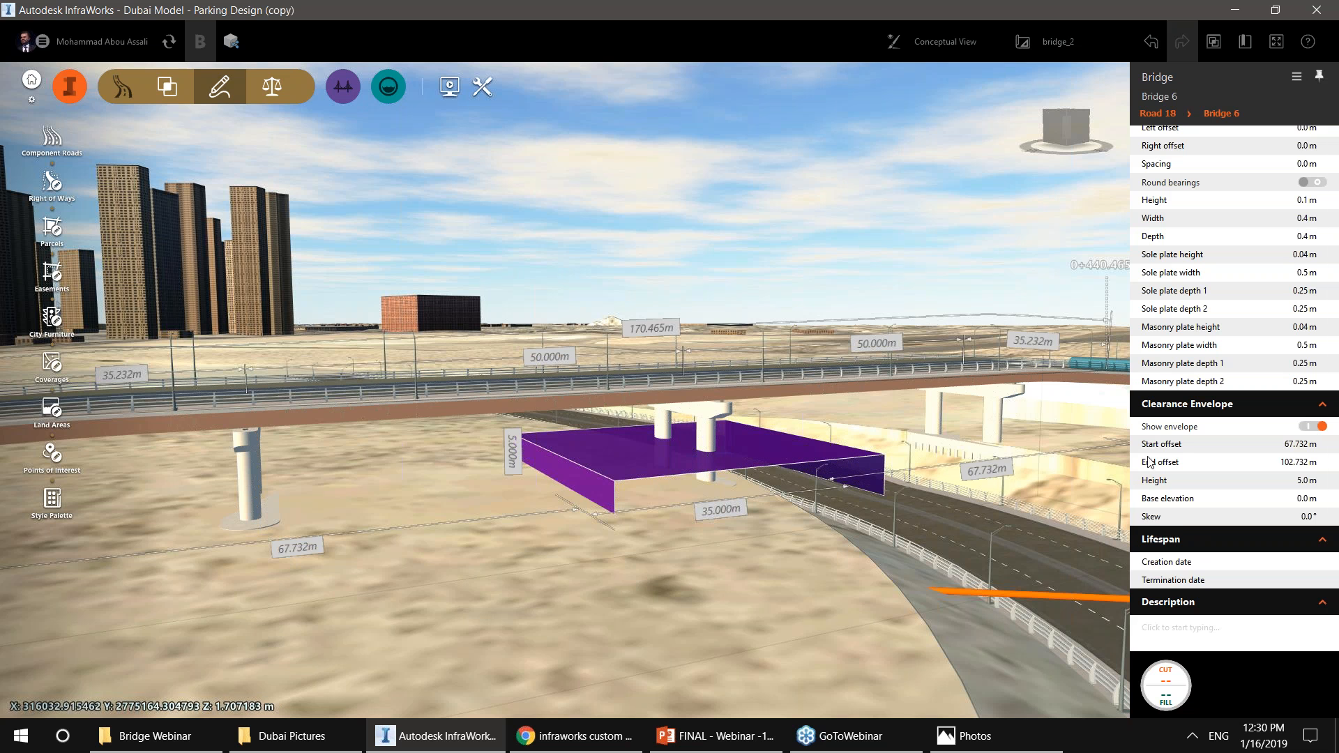
Set the bridge's clearance envelope height to 20 m.
{"action": "scroll", "coordinate": [1304, 474], "scroll_direction": "down", "scroll_amount": 1}
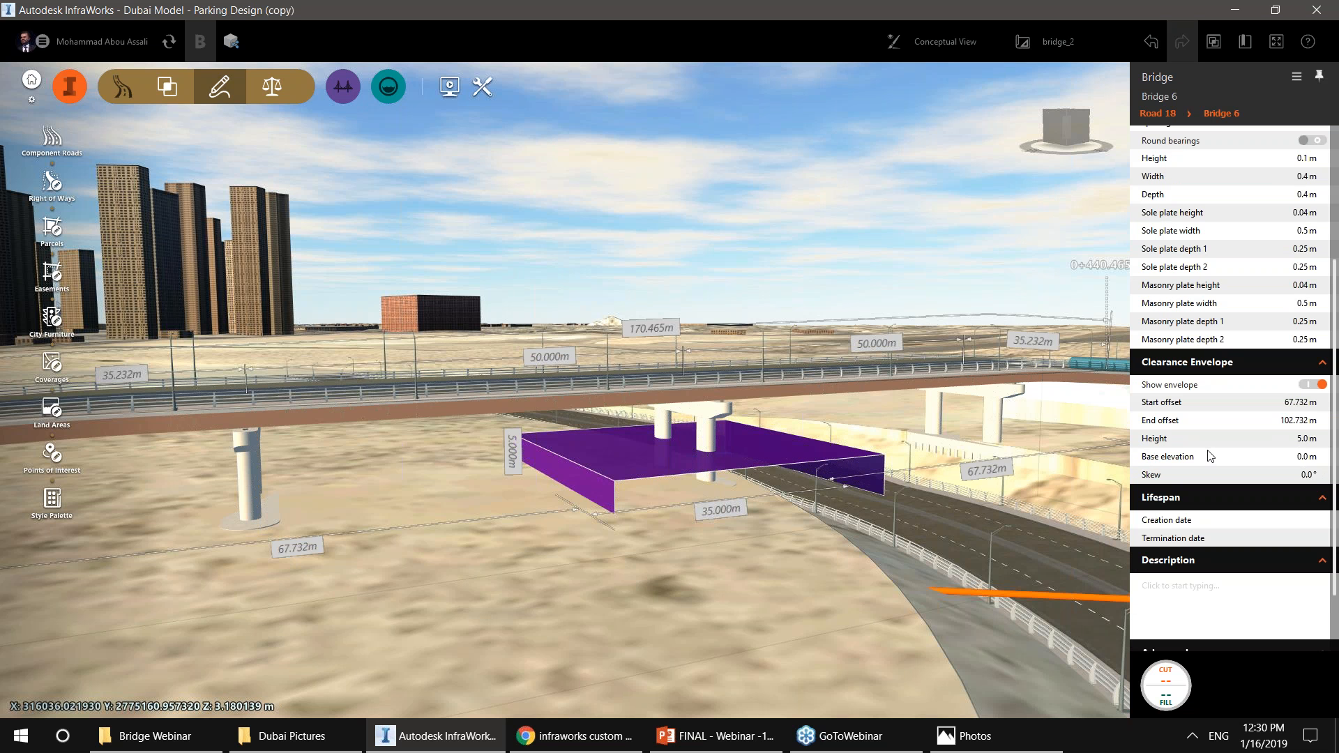
{"action": "left_click", "coordinate": [1319, 440]}
{"action": "type", "text": "20"}
{"action": "key", "text": "Return"}
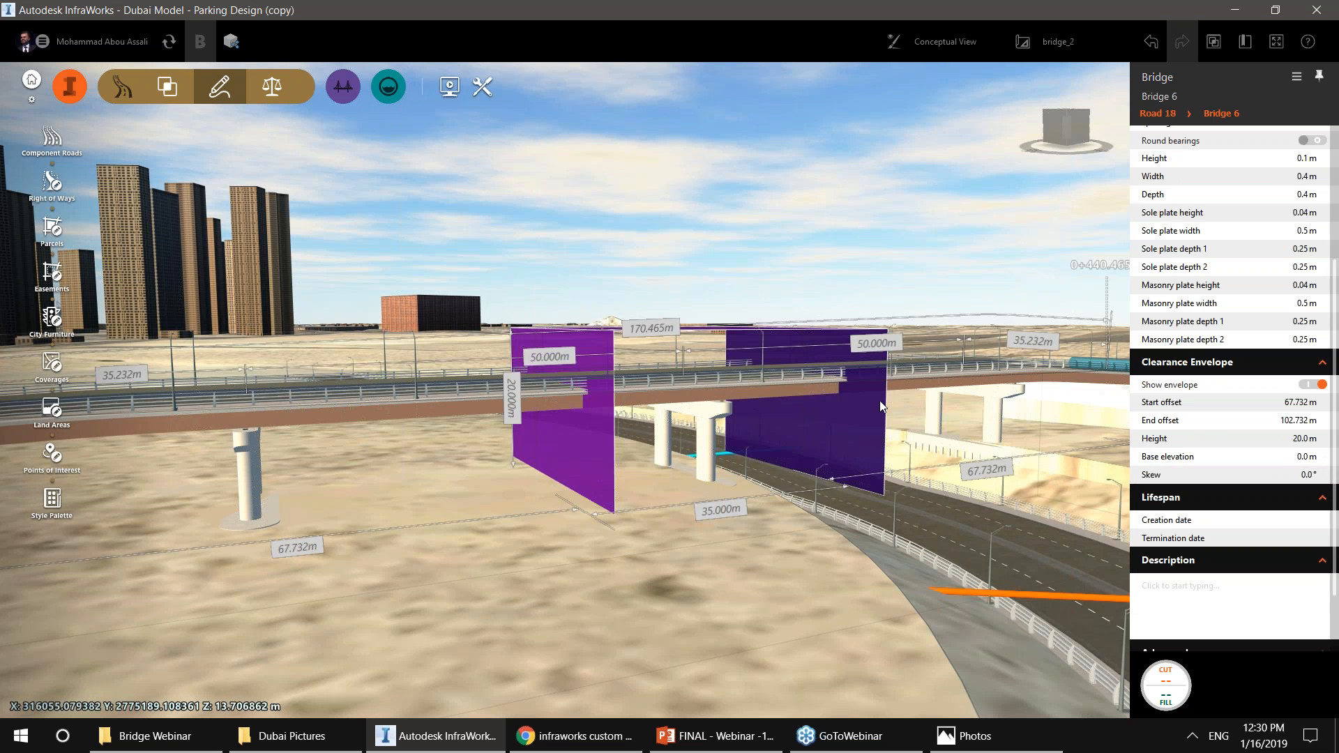
Update the bridge road's vertical profile to suit the clearance envelope.
{"action": "left_click_drag", "start_coordinate": [735, 427], "coordinate": [584, 387]}
{"action": "middle_click_drag", "start_coordinate": [371, 536], "coordinate": [496, 541]}
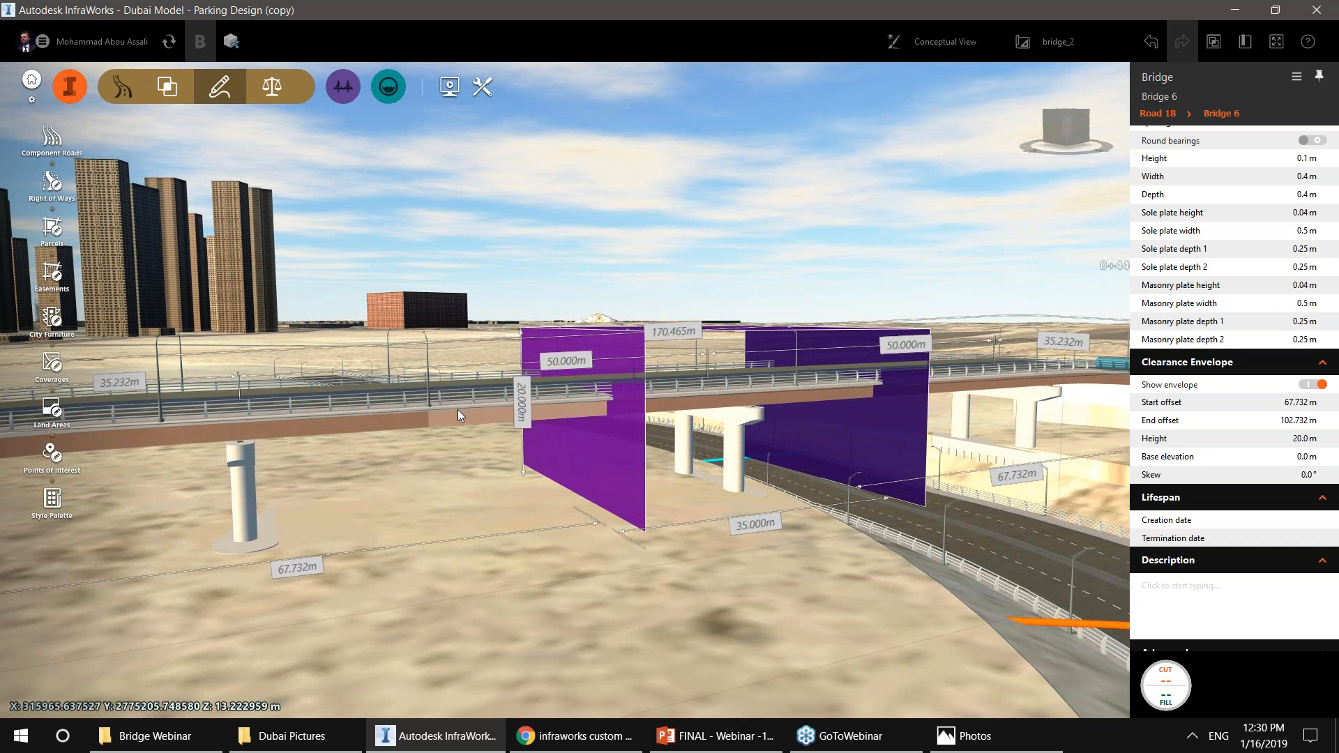
{"action": "right_click", "coordinate": [457, 410]}
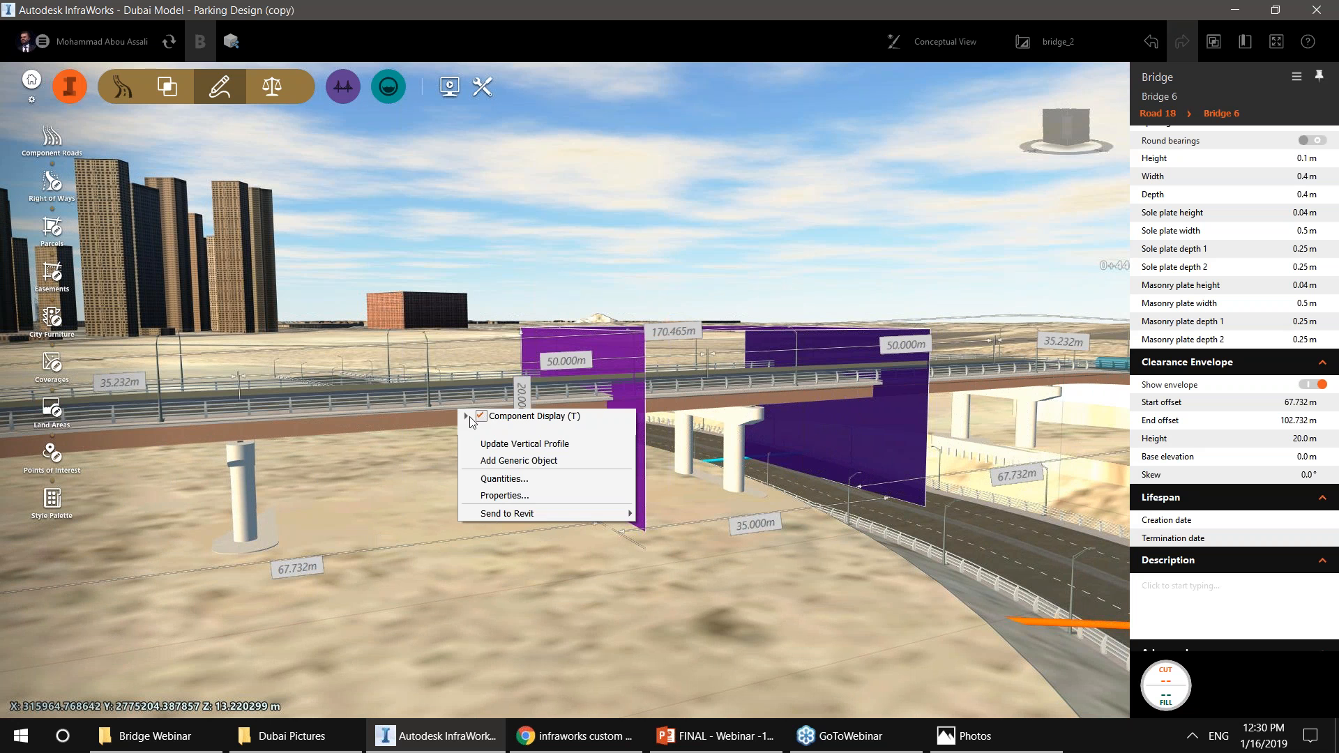
{"action": "left_click", "coordinate": [568, 445]}
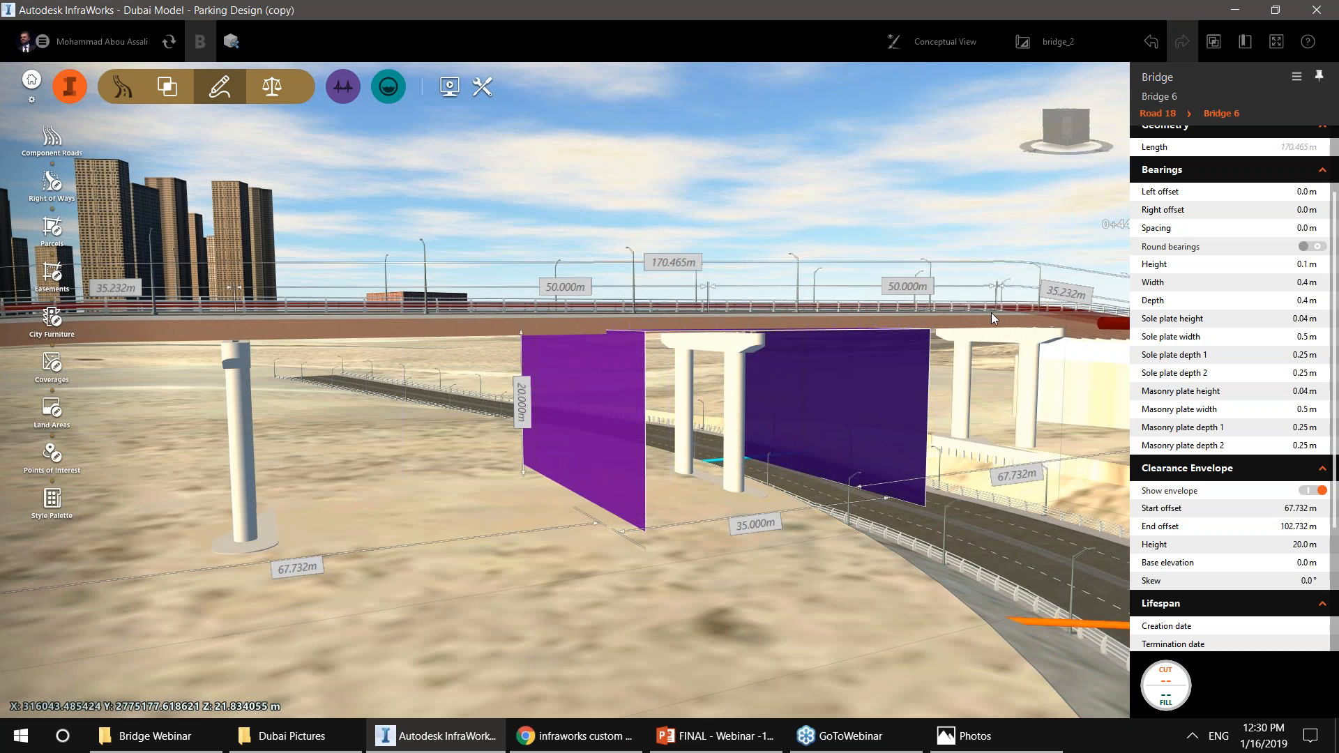
Examine the raised bridge, its piers and the clearance envelope from both sides of the lower road.
{"action": "scroll", "coordinate": [488, 395], "scroll_direction": "down", "scroll_amount": 4}
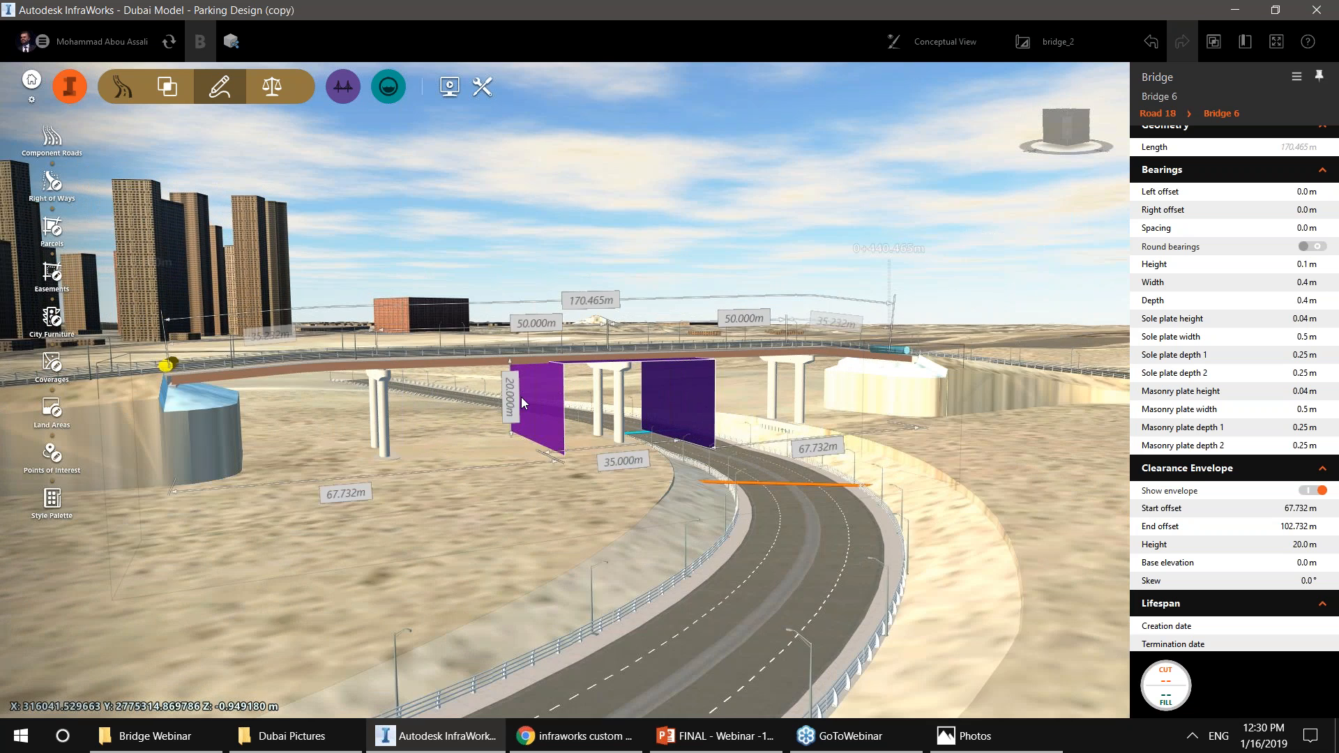
{"action": "middle_click_drag", "start_coordinate": [301, 384], "coordinate": [456, 393]}
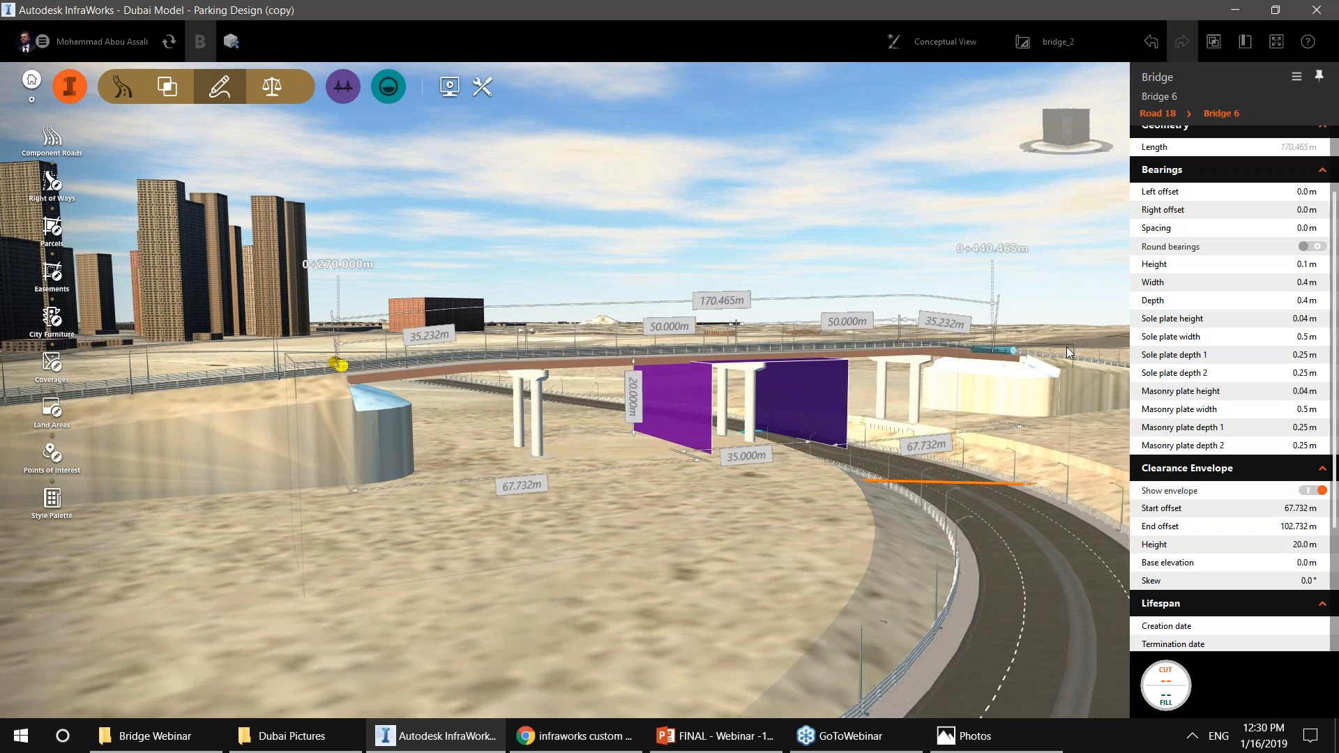
{"action": "middle_click_drag", "start_coordinate": [919, 407], "coordinate": [483, 470]}
{"action": "left_click_drag", "start_coordinate": [484, 472], "coordinate": [467, 471]}
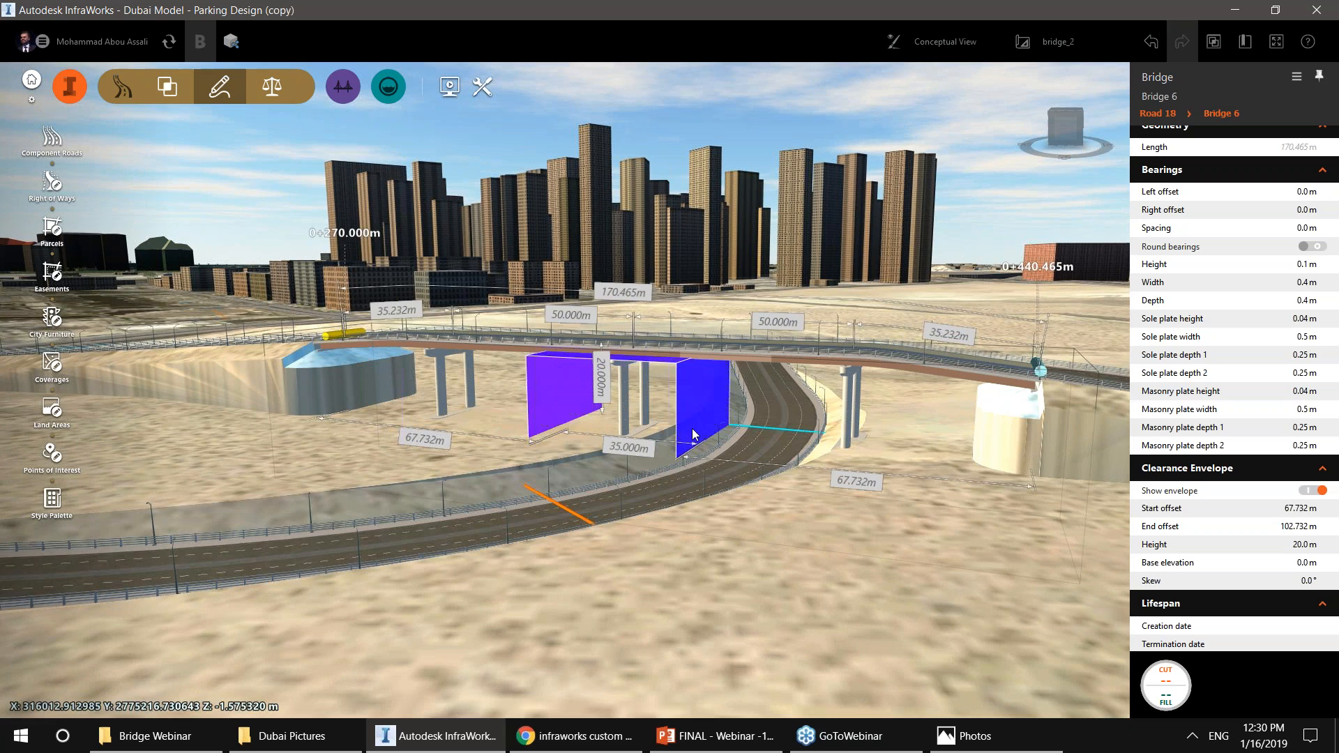
{"action": "mouse_move", "coordinate": [370, 406]}
{"action": "middle_mouse_down"}
{"action": "mouse_move", "coordinate": [358, 433]}
{"action": "mouse_move", "coordinate": [386, 412]}
{"action": "middle_mouse_up"}
{"action": "scroll", "coordinate": [385, 412], "scroll_direction": "up", "scroll_amount": 2}
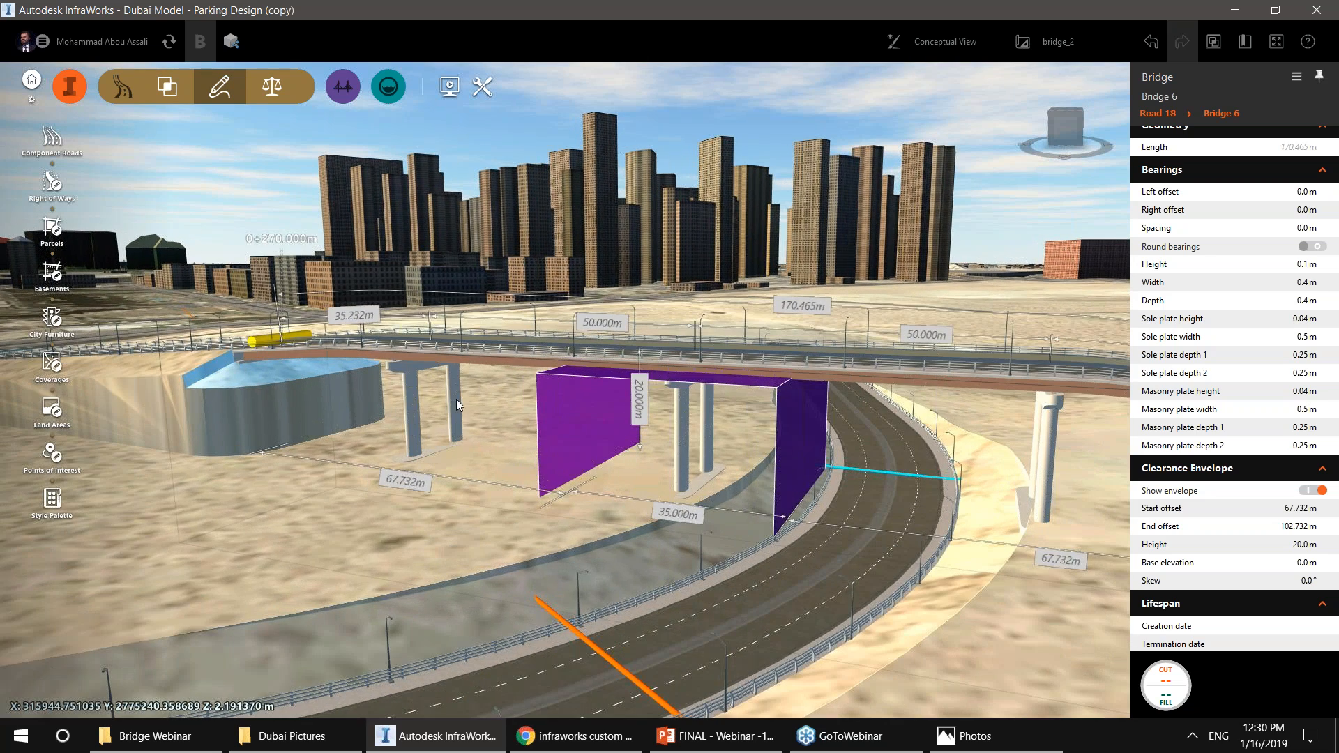
{"action": "middle_click_drag", "start_coordinate": [417, 412], "coordinate": [491, 427]}
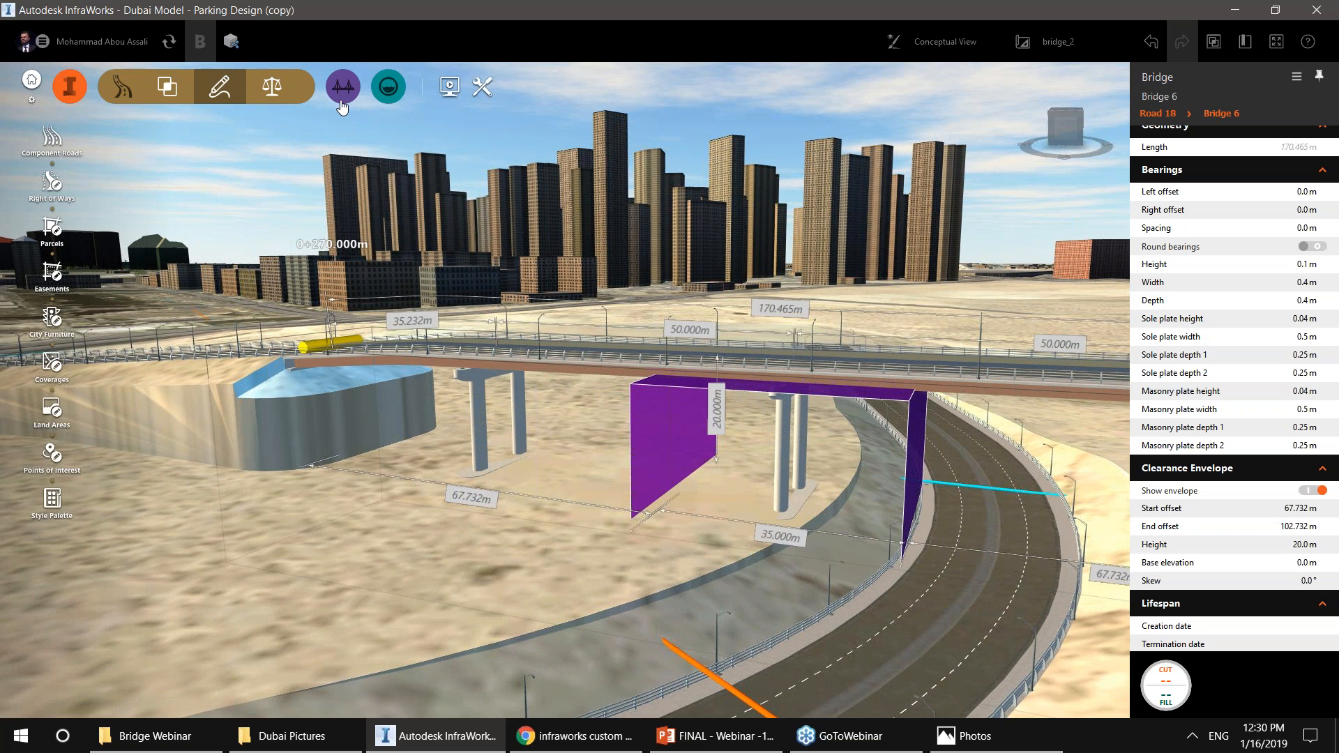
Review the bridge toolset, including line girder analysis, quantities and flood simulation, and the road analysis tools.
{"action": "left_click", "coordinate": [342, 93]}
{"action": "left_click", "coordinate": [263, 88]}
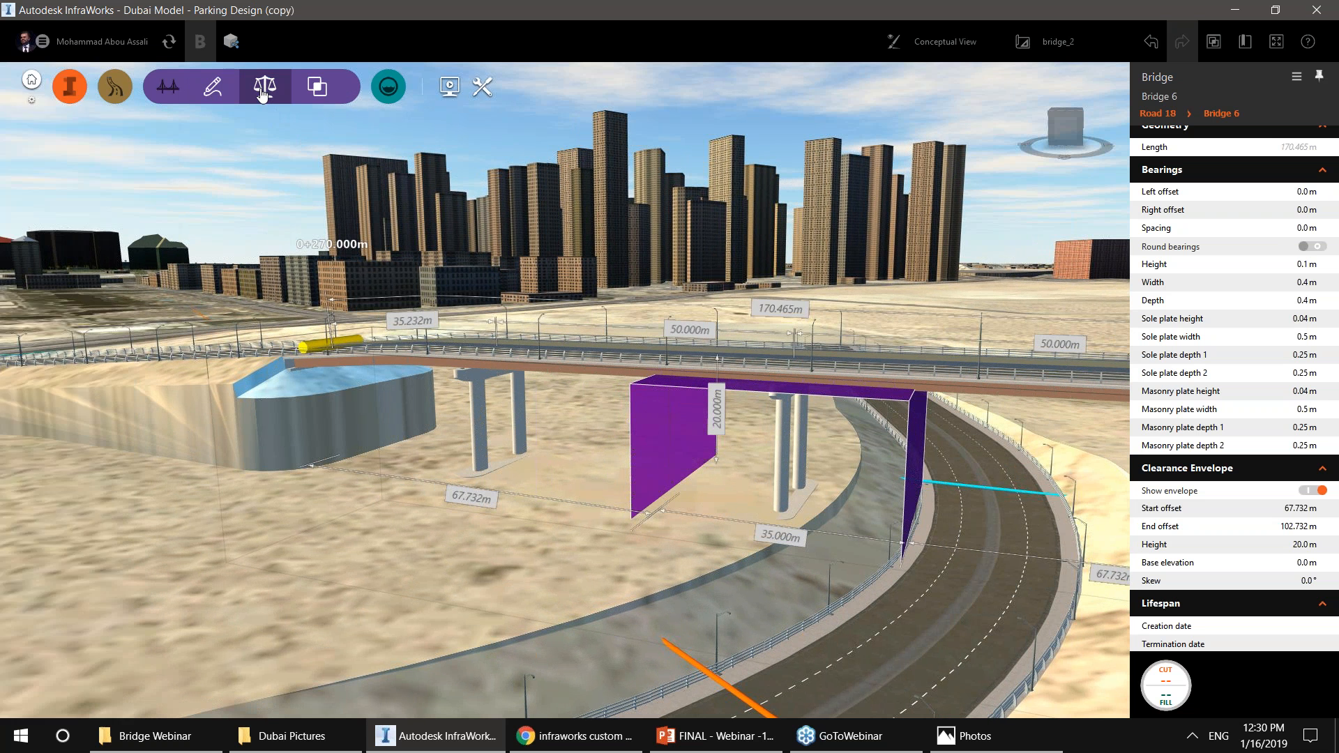
{"action": "left_click", "coordinate": [318, 86]}
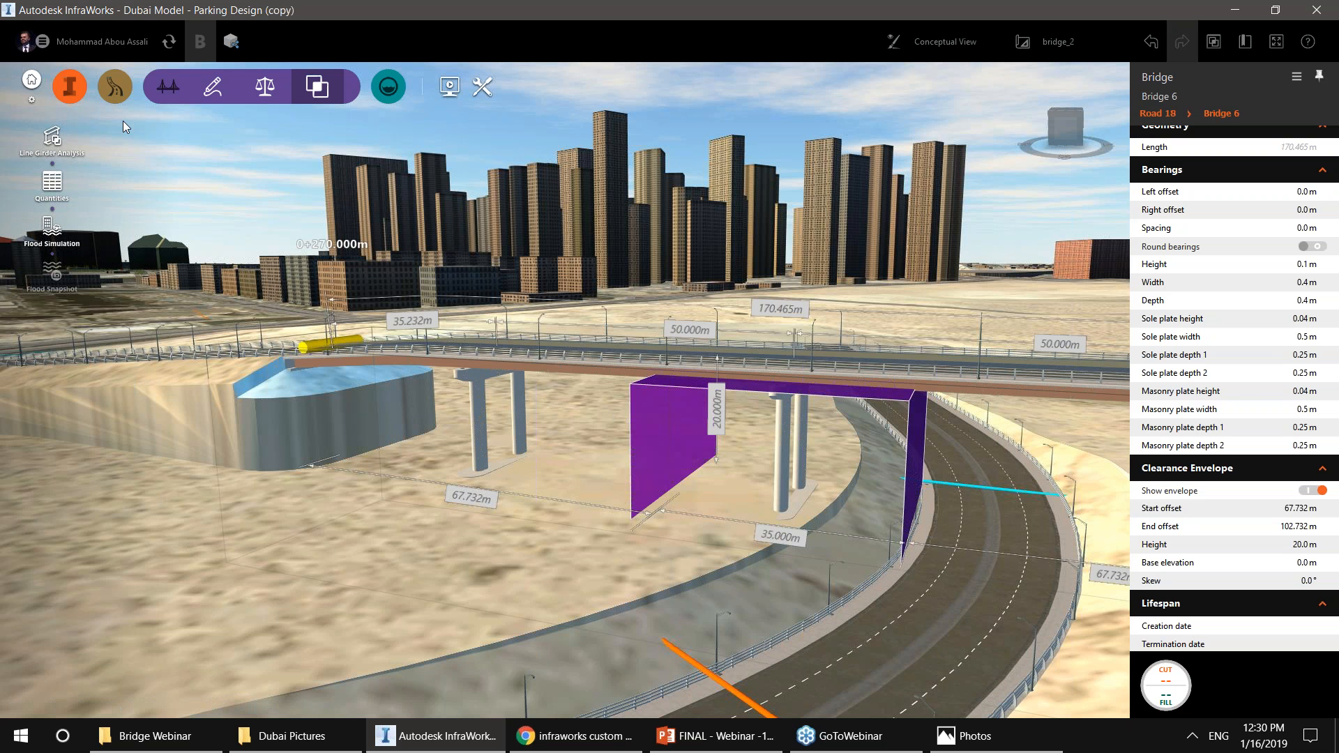
{"action": "left_click", "coordinate": [115, 86]}
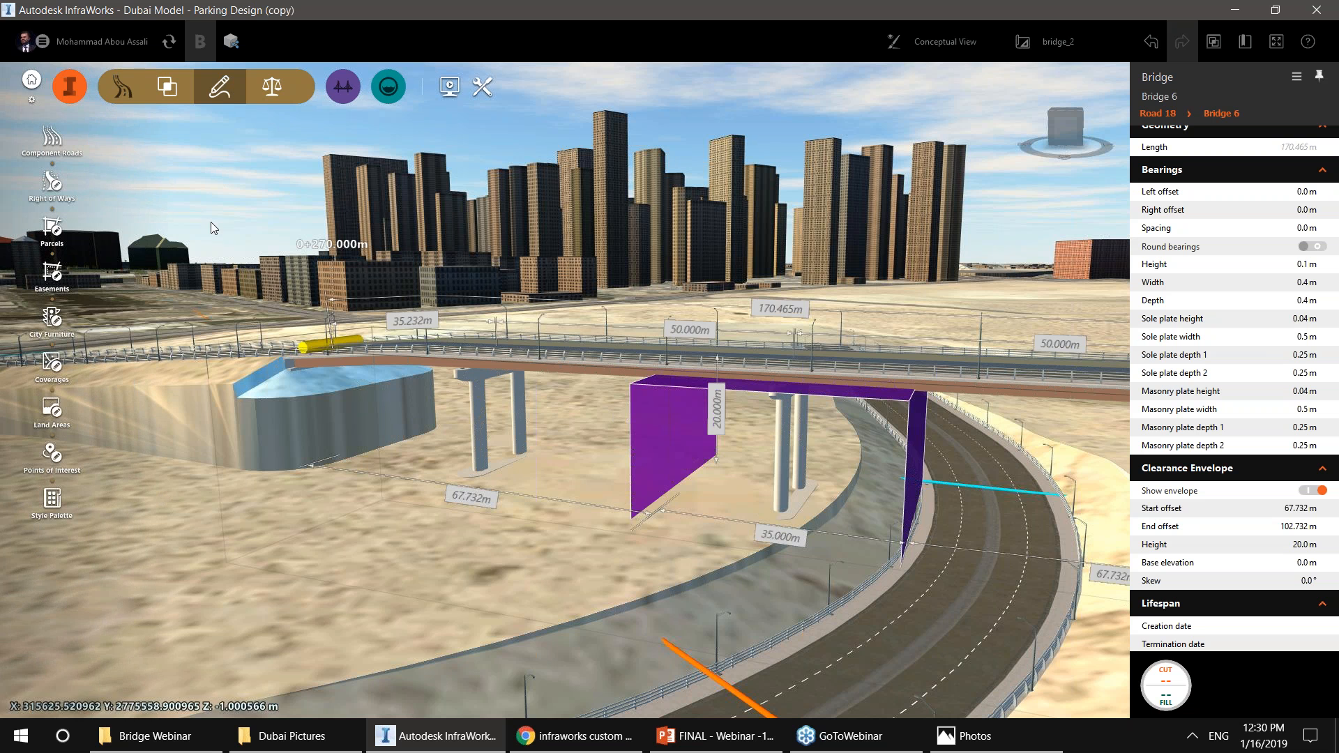
{"action": "left_click", "coordinate": [271, 87]}
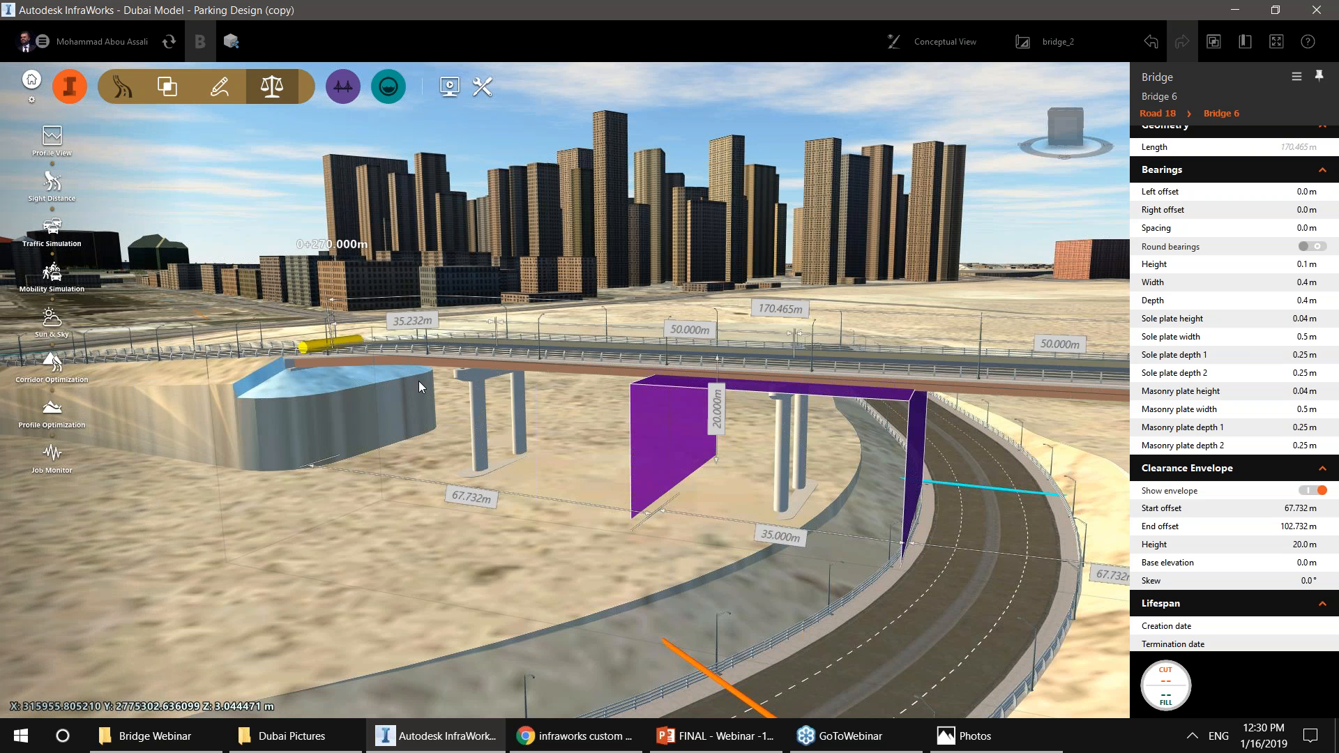
Clear the bridge selection and view the whole crossing from above and from the side.
{"action": "left_click_drag", "start_coordinate": [581, 439], "coordinate": [469, 508]}
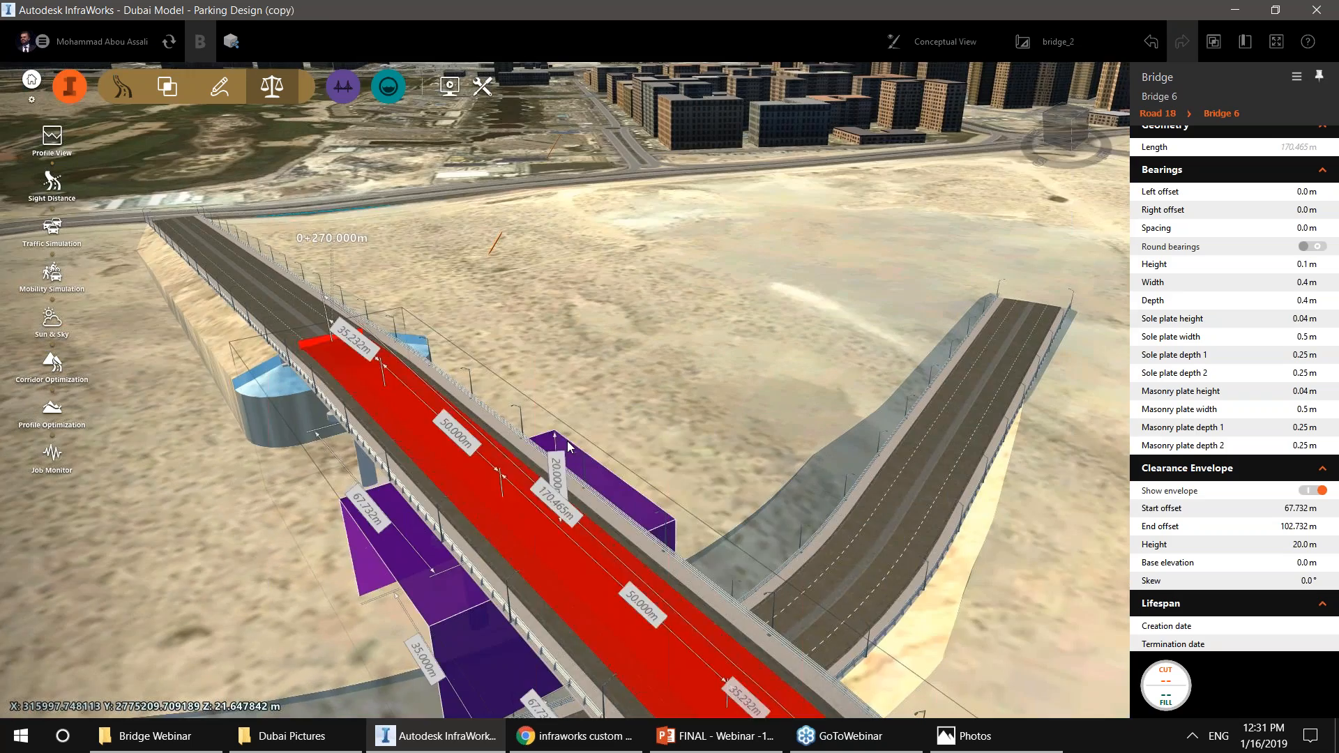
{"action": "left_click_drag", "start_coordinate": [629, 329], "coordinate": [424, 466]}
{"action": "key", "text": "Escape"}
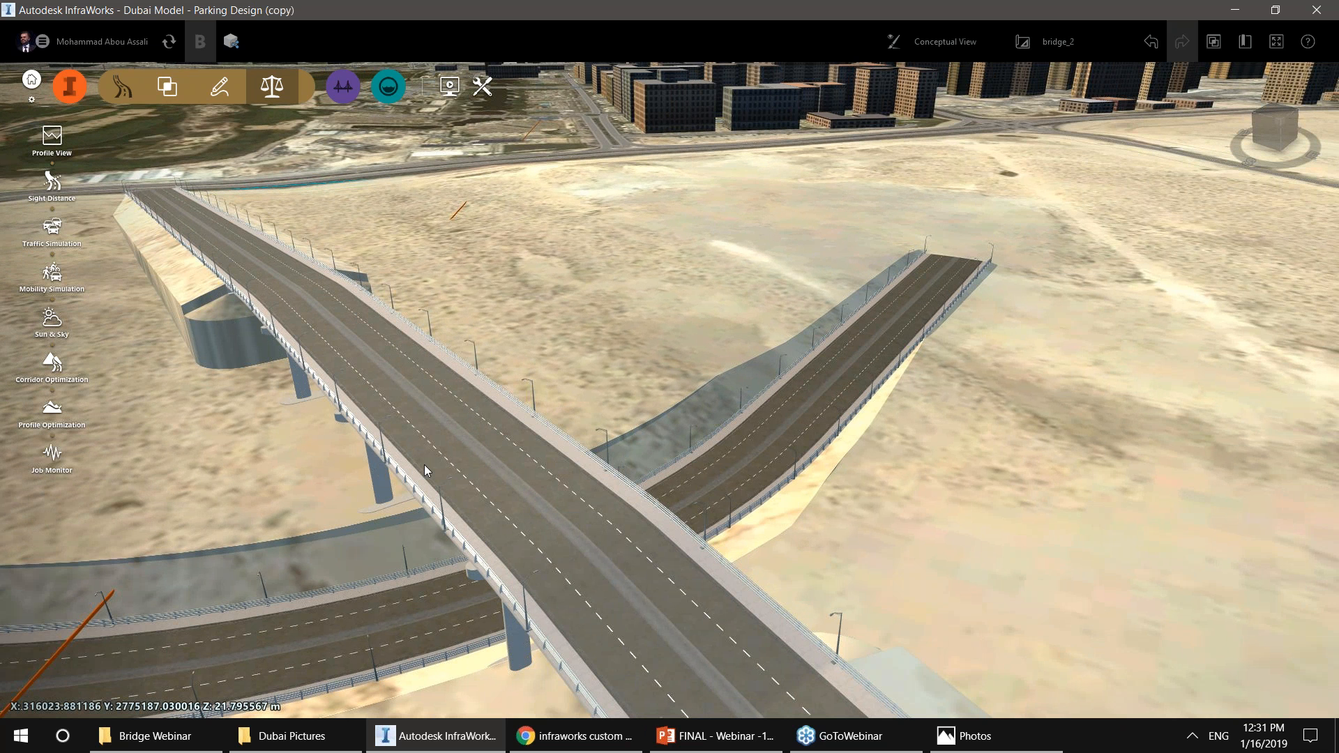
{"action": "left_click_drag", "start_coordinate": [390, 582], "coordinate": [516, 489]}
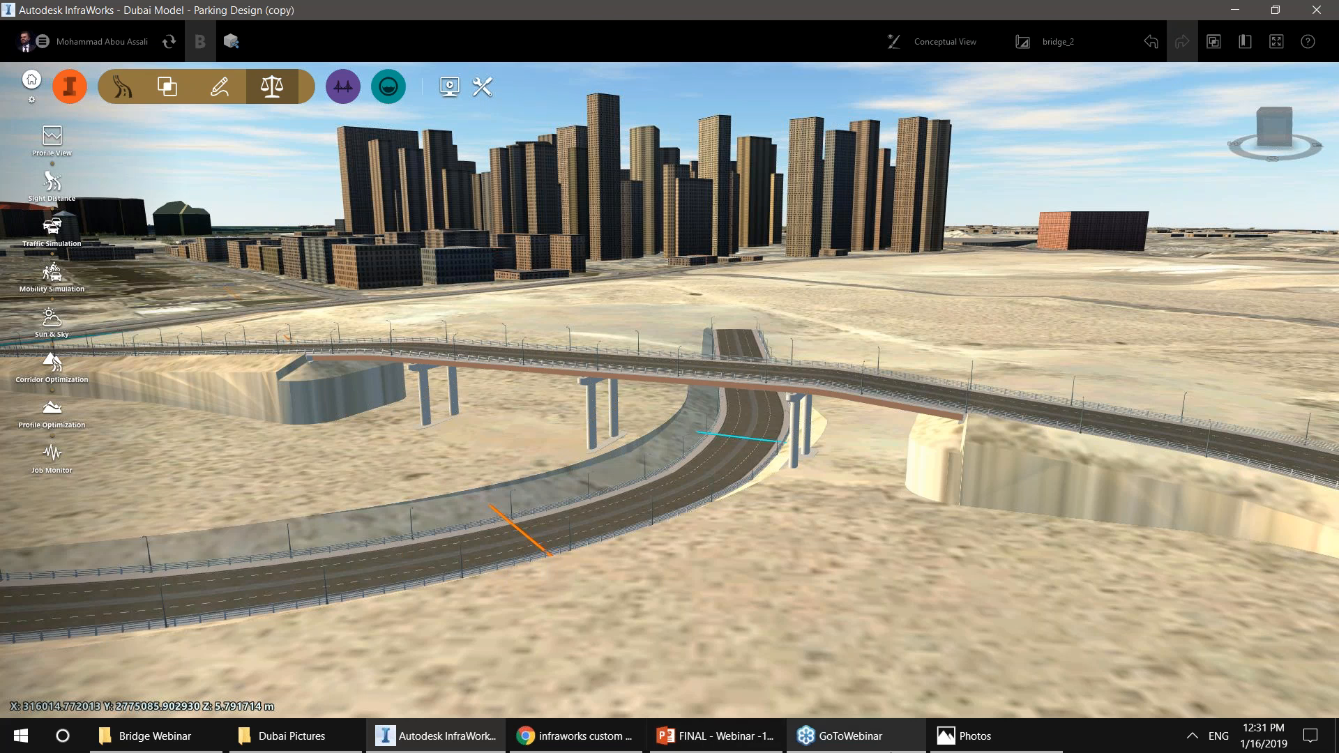
Switch to the webinar presentation in PowerPoint and try starting the slide show from the opening slide.
{"action": "left_click", "coordinate": [779, 738]}
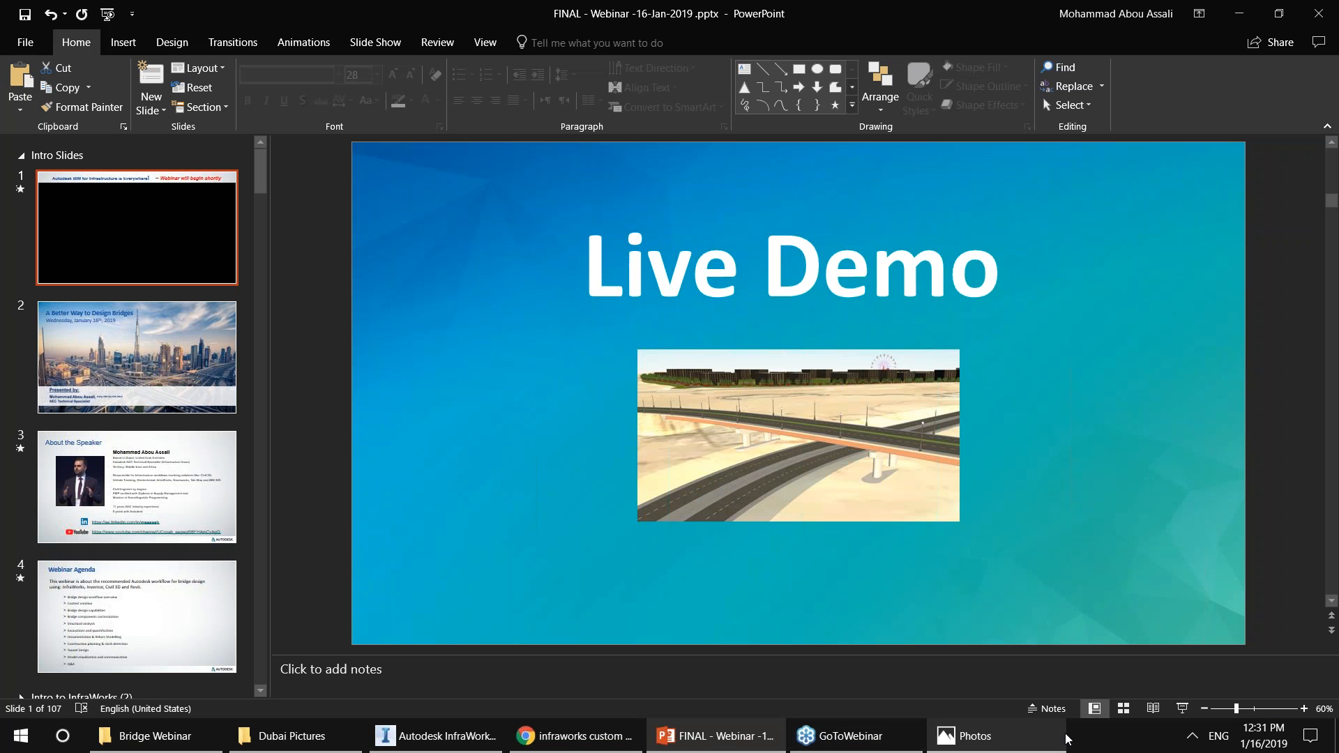
{"action": "left_click", "coordinate": [1183, 709]}
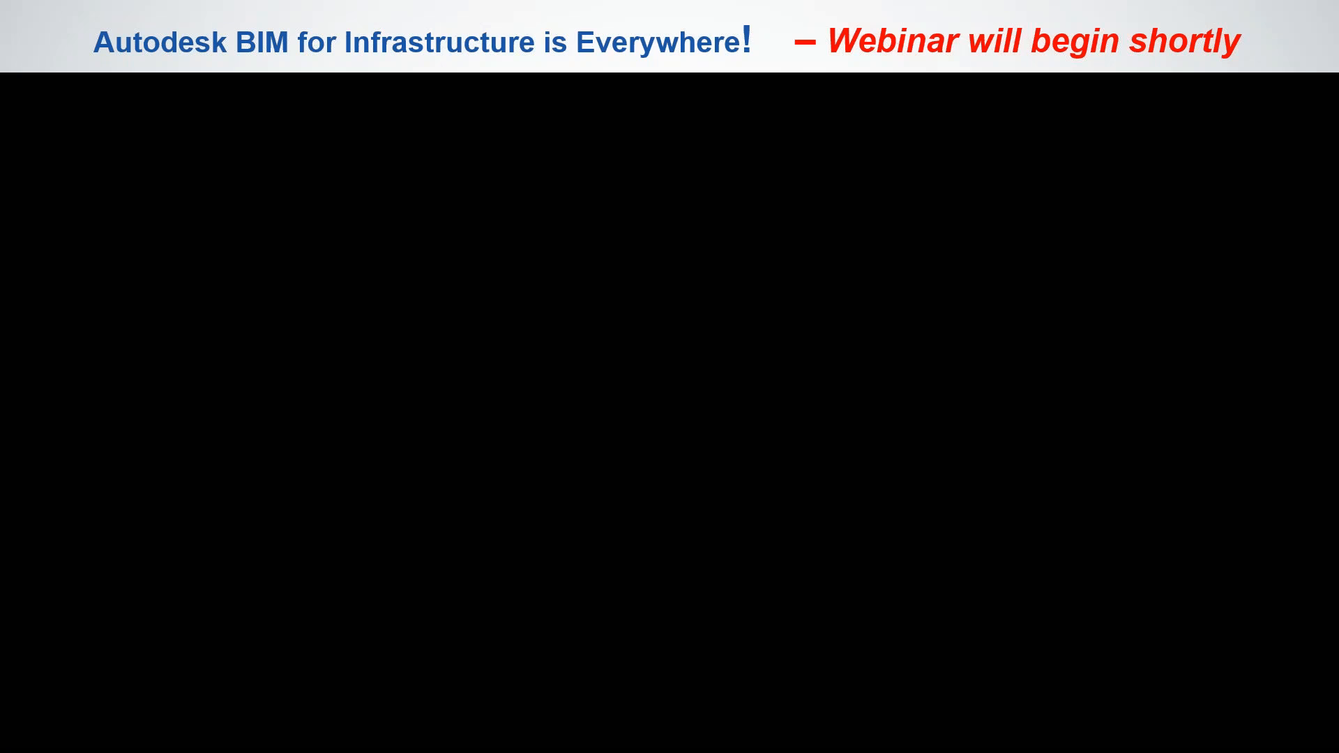
{"action": "key", "text": "Right"}
{"action": "key", "text": "Escape"}
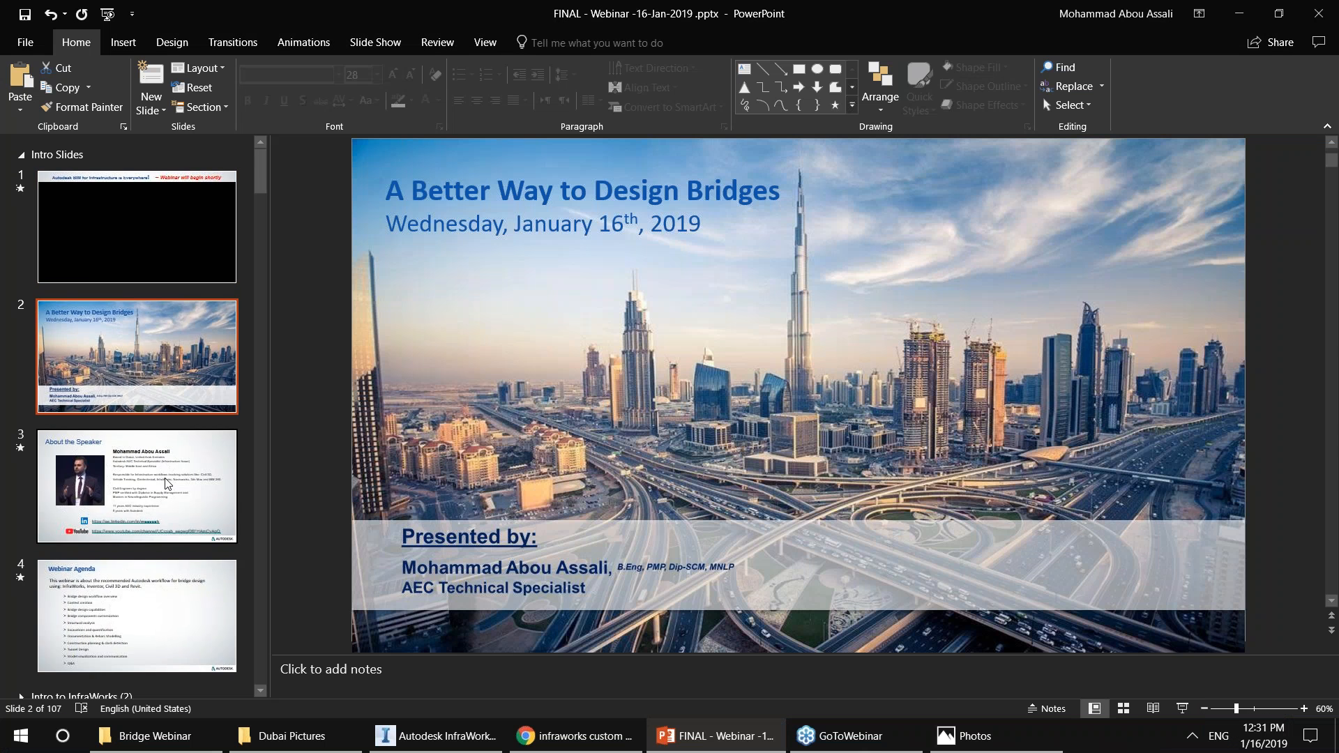
Expand the Intro to InfraWorks, Workflow Overview and Creating Context sections in the slide list.
{"action": "scroll", "coordinate": [122, 483], "scroll_direction": "down", "scroll_amount": 5}
{"action": "scroll", "coordinate": [122, 483], "scroll_direction": "down", "scroll_amount": 1}
{"action": "left_click", "coordinate": [22, 311]}
{"action": "scroll", "coordinate": [112, 408], "scroll_direction": "down", "scroll_amount": 2}
{"action": "scroll", "coordinate": [111, 408], "scroll_direction": "down", "scroll_amount": 1}
{"action": "left_click", "coordinate": [21, 397]}
{"action": "scroll", "coordinate": [33, 544], "scroll_direction": "down", "scroll_amount": 5}
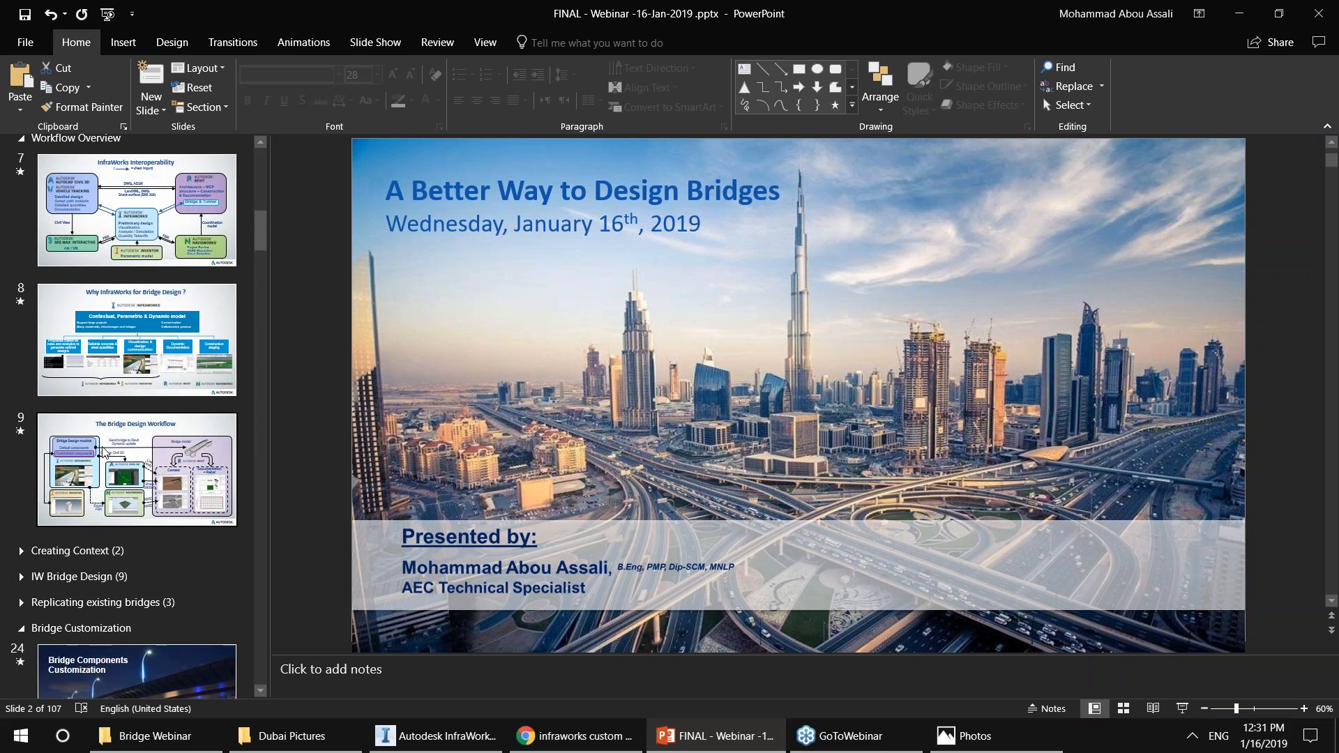
{"action": "left_click", "coordinate": [21, 550]}
{"action": "scroll", "coordinate": [13, 370], "scroll_direction": "down", "scroll_amount": 4}
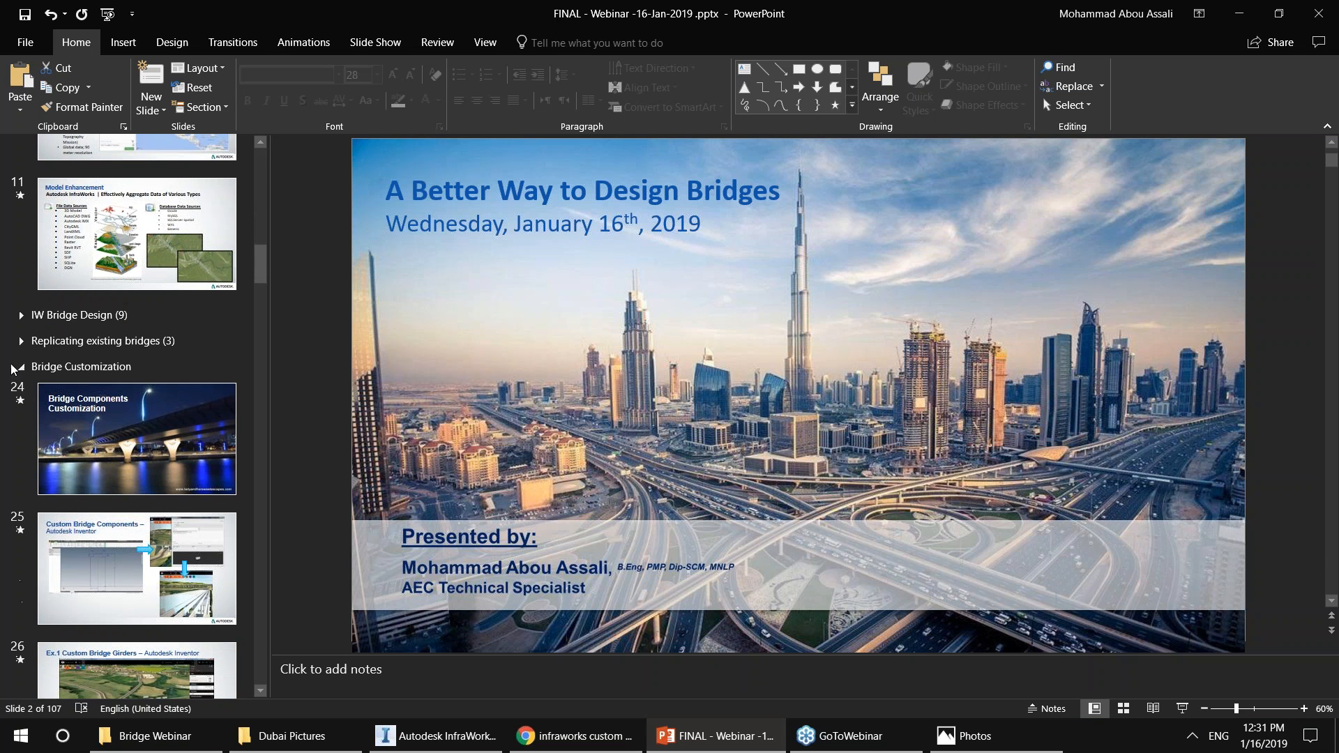
Expand the IW Bridge Design section and start the slide show from the Component-Based Bridges slide.
{"action": "left_click", "coordinate": [22, 315]}
{"action": "scroll", "coordinate": [112, 419], "scroll_direction": "down", "scroll_amount": 2}
{"action": "left_click", "coordinate": [195, 348]}
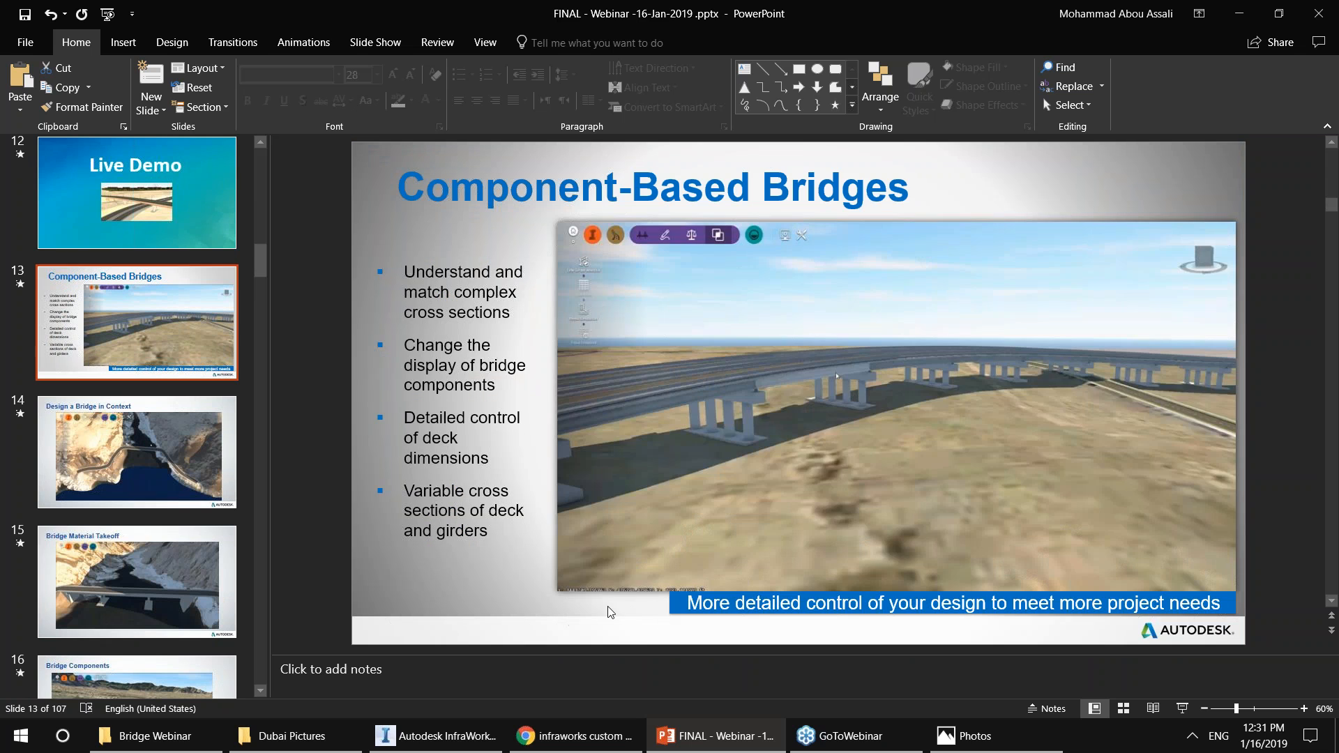
{"action": "left_click", "coordinate": [584, 611]}
{"action": "left_click", "coordinate": [1182, 709]}
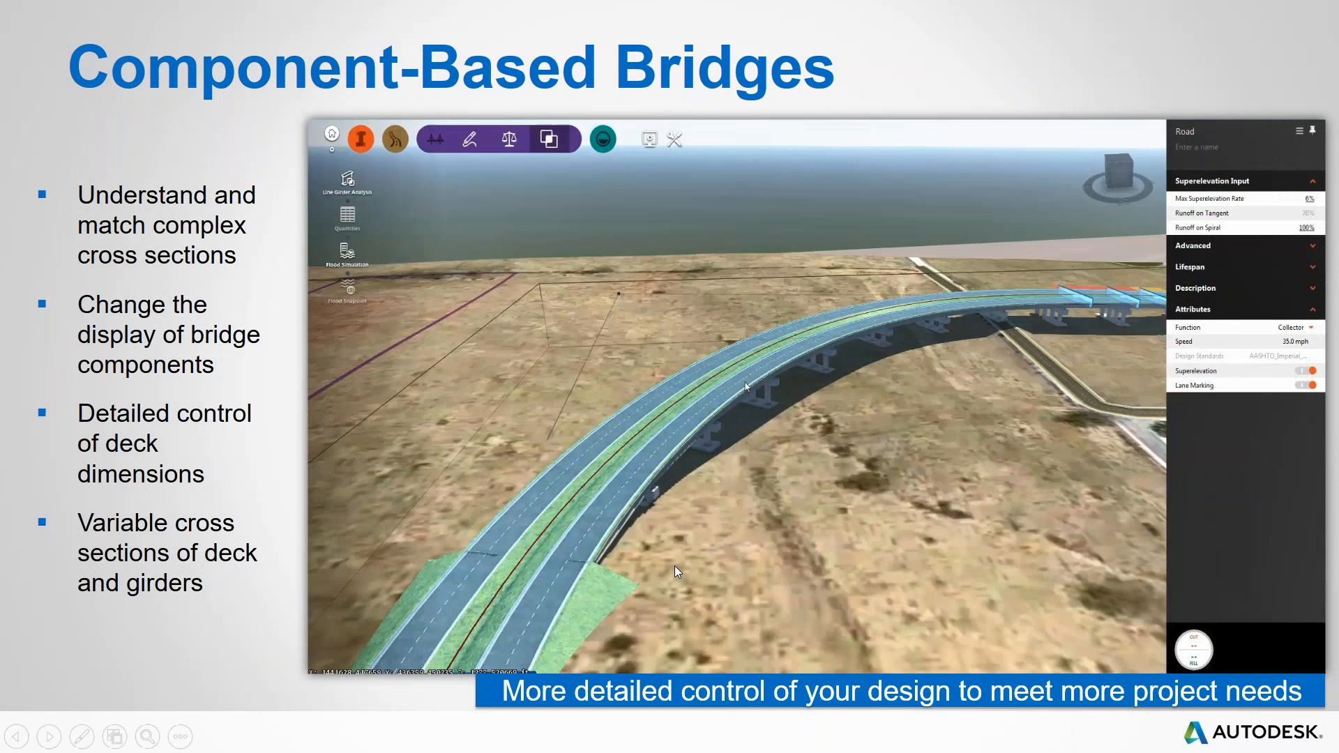
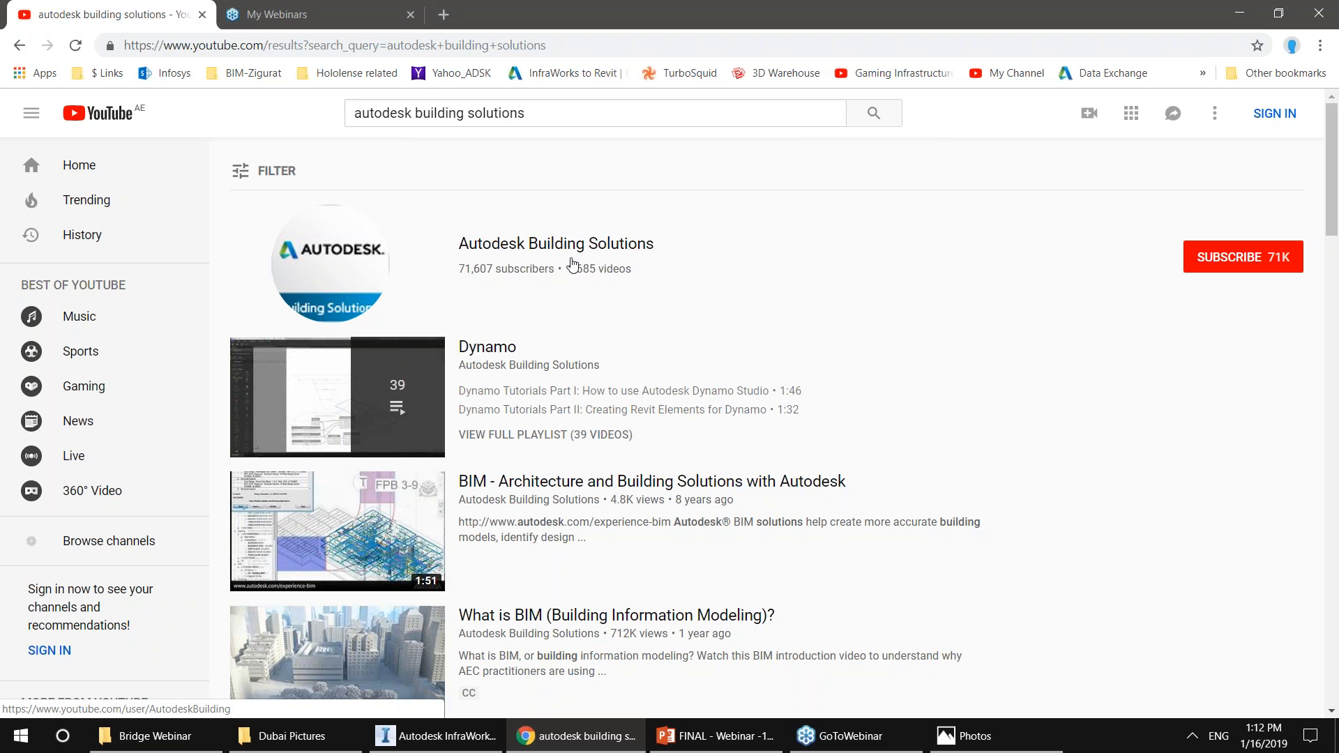
Search YouTube for "autodesk infrastructure solutions" in place of the building solutions query.
{"action": "left_click_drag", "start_coordinate": [463, 113], "coordinate": [405, 113]}
{"action": "type", "text": "infras"}
{"action": "type", "text": "tructure"}
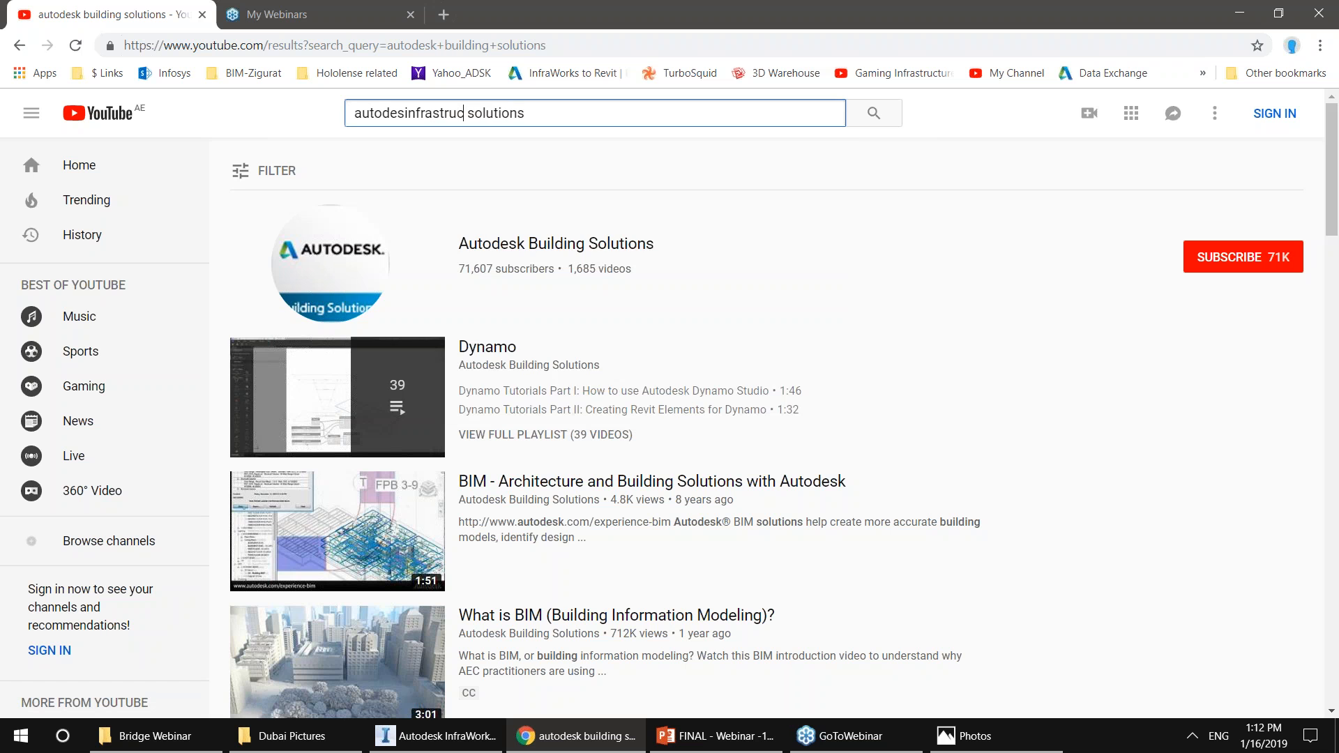
{"action": "key", "text": "Return"}
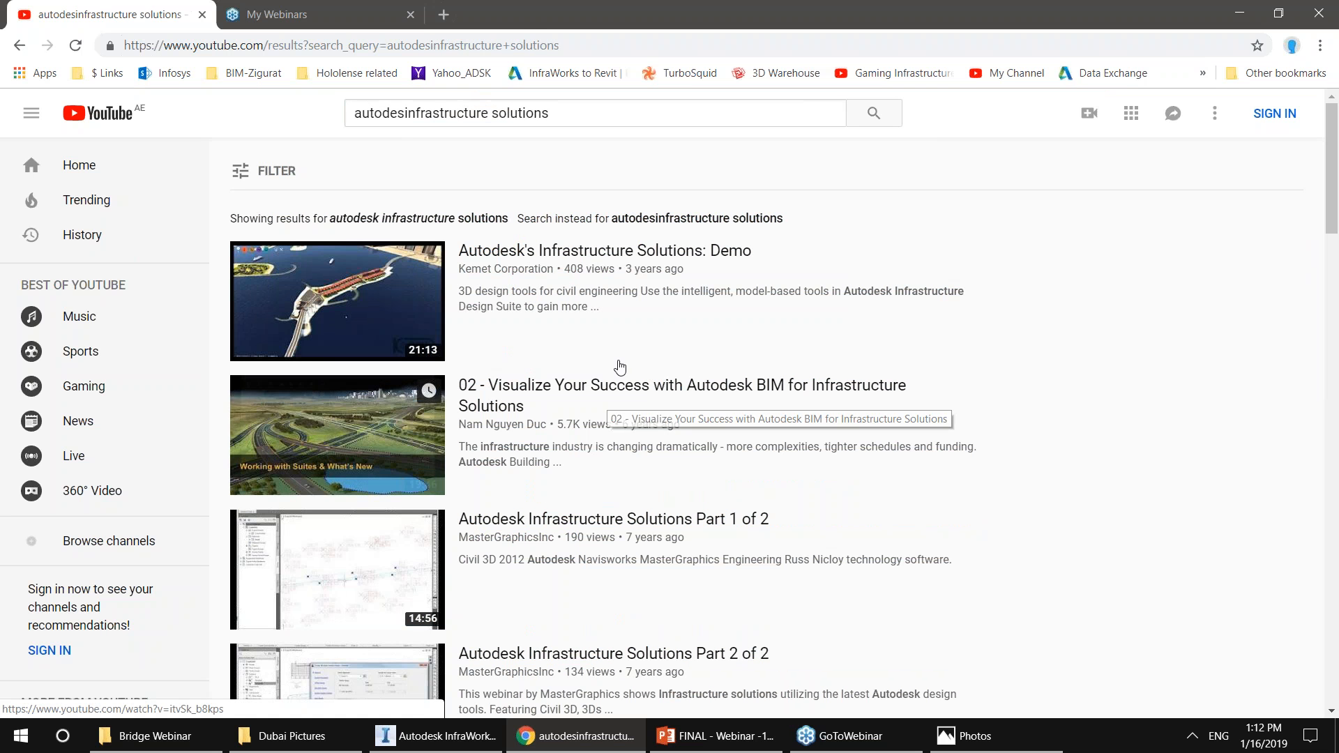
{"action": "left_click", "coordinate": [404, 112]}
{"action": "type", "text": "k"}
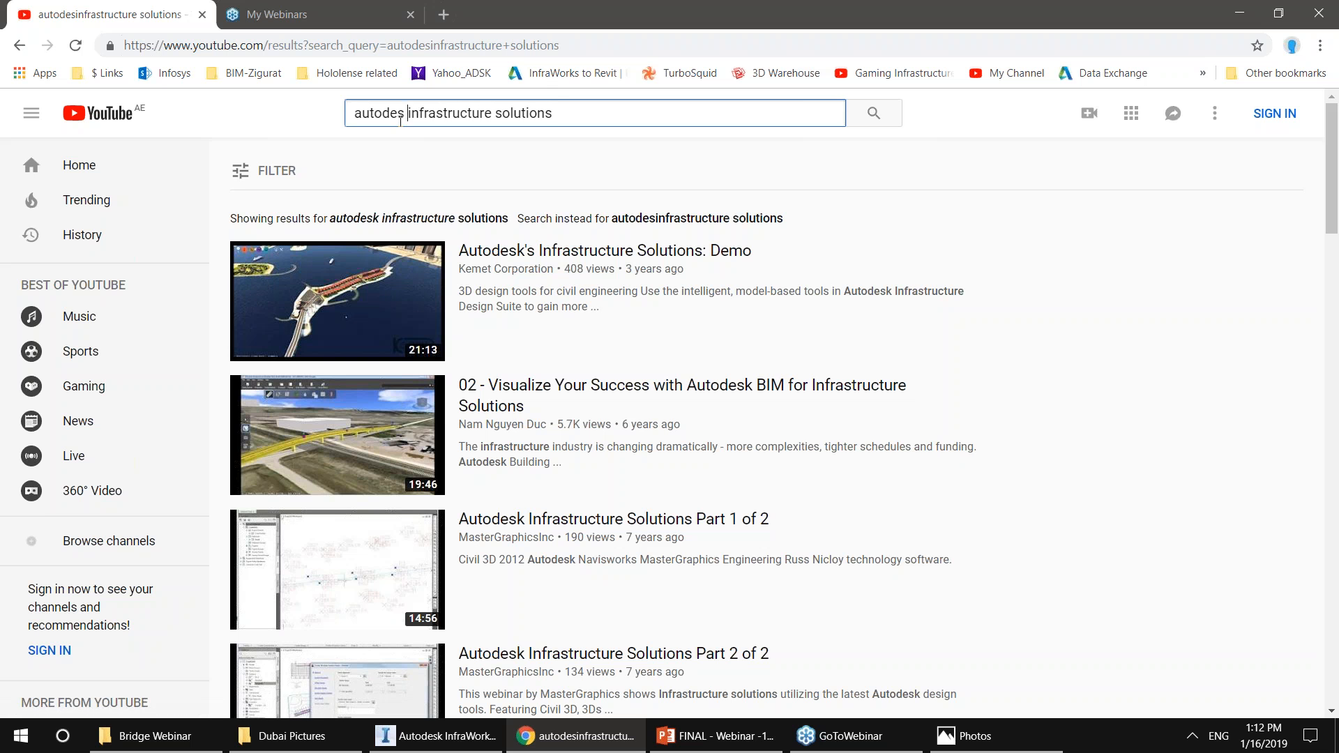
{"action": "key", "text": "Return"}
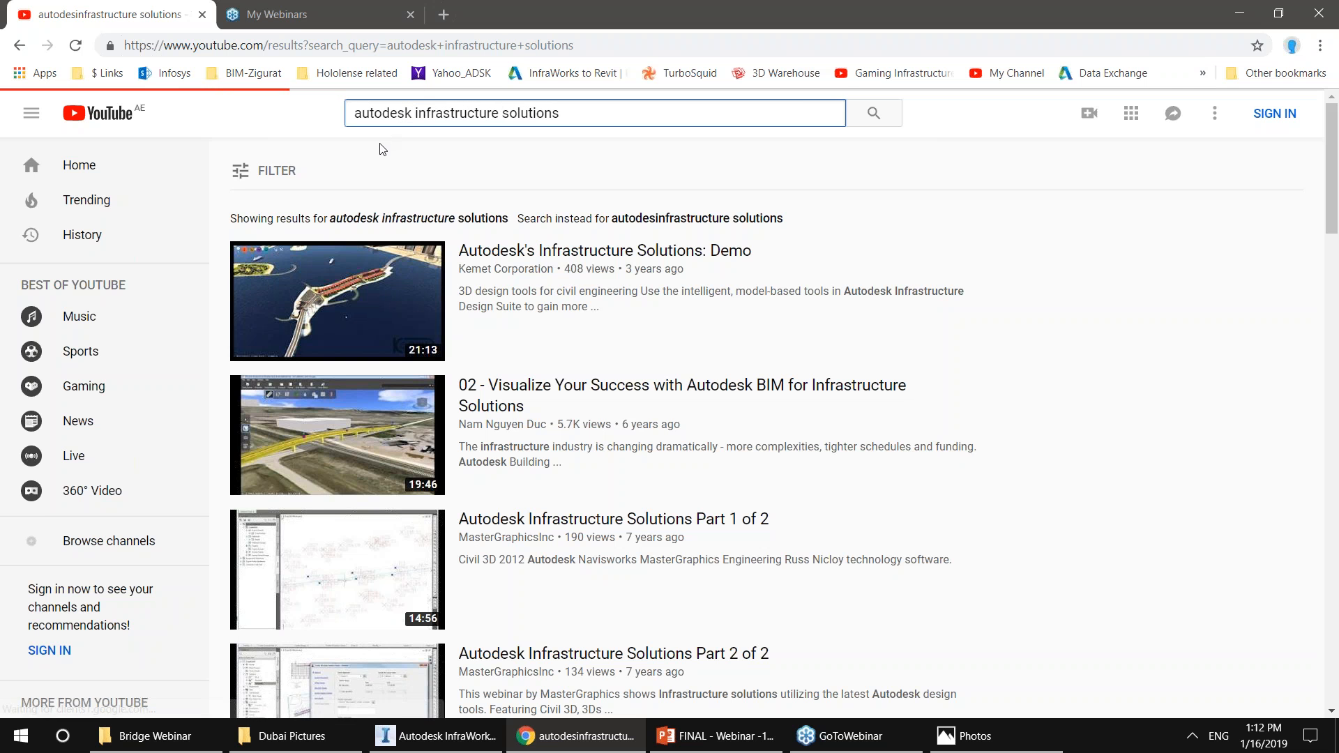
Shorten the YouTube query to "autodesk infrastructure" and run the search again.
{"action": "left_click_drag", "start_coordinate": [502, 115], "coordinate": [589, 115]}
{"action": "key", "text": "BackSpace"}
{"action": "key", "text": "Return"}
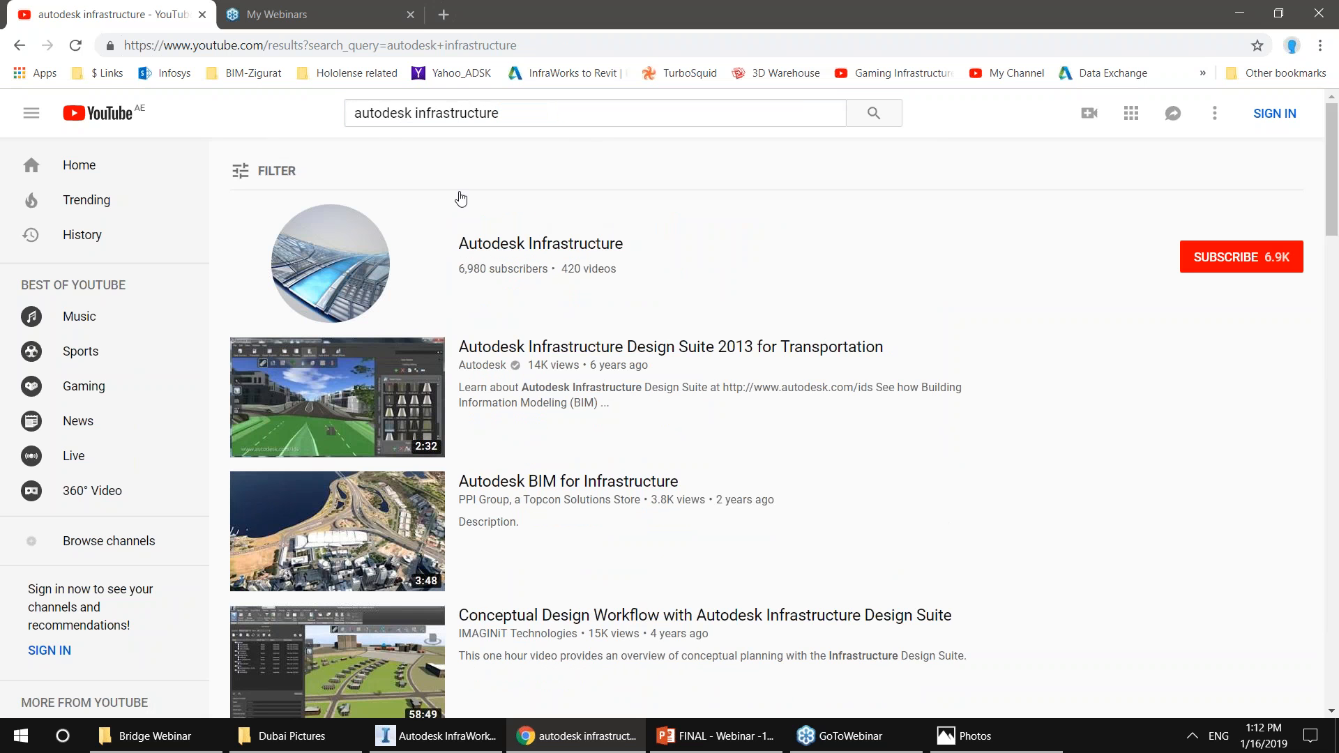
Search Google for "Autodesk design academy" in a new browser tab and open the Autodesk Design Academy site.
{"action": "left_click", "coordinate": [443, 14]}
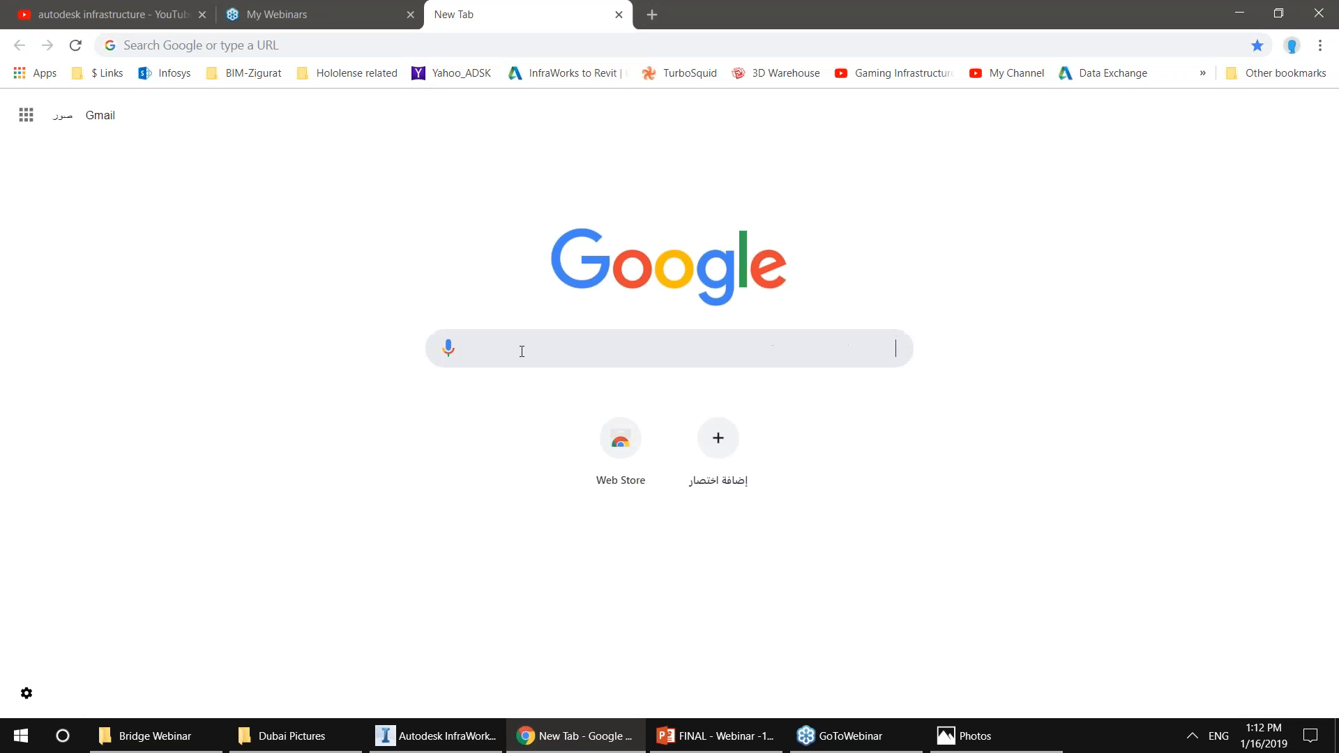
{"action": "type", "text": "Autodesk design academy"}
{"action": "key", "text": "Return"}
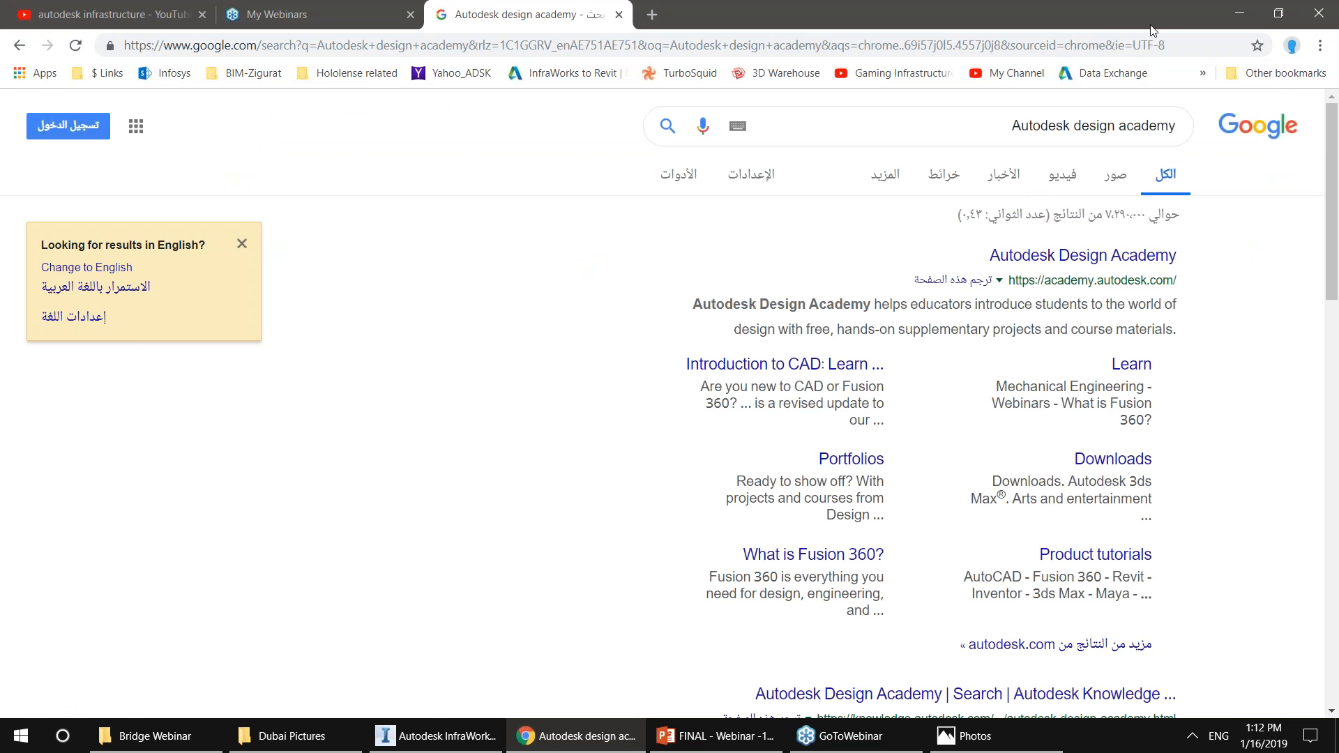
{"action": "left_click", "coordinate": [1064, 258]}
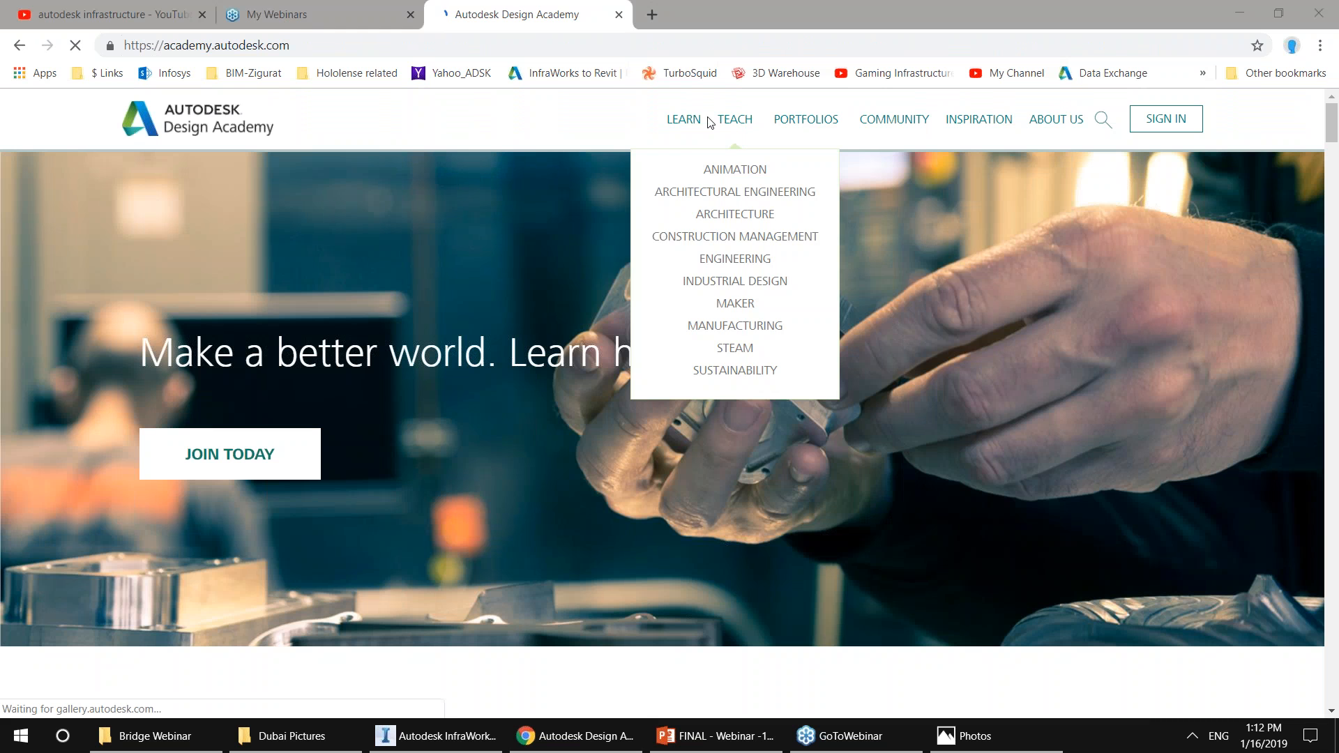
Open the academy's course catalogue for learners and filter the courses by the Revit software.
{"action": "mouse_move", "coordinate": [682, 124]}
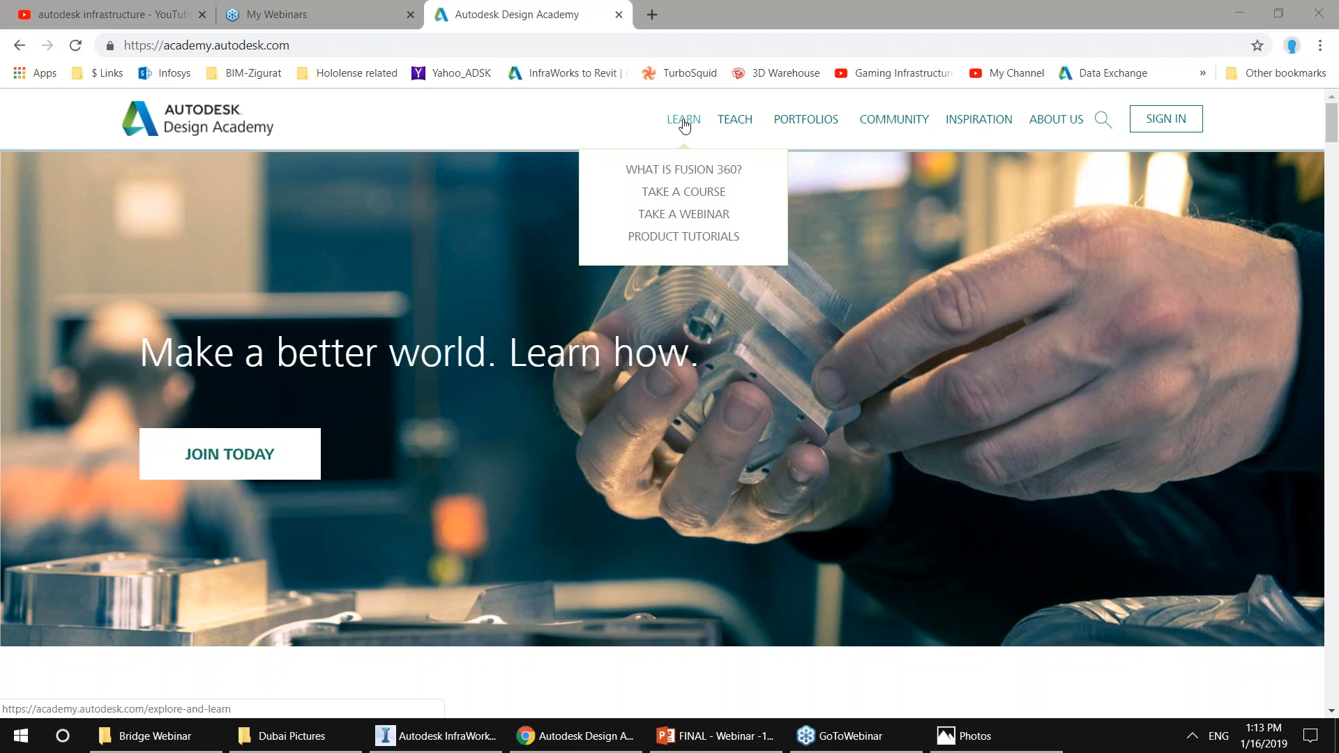
{"action": "left_click", "coordinate": [691, 193]}
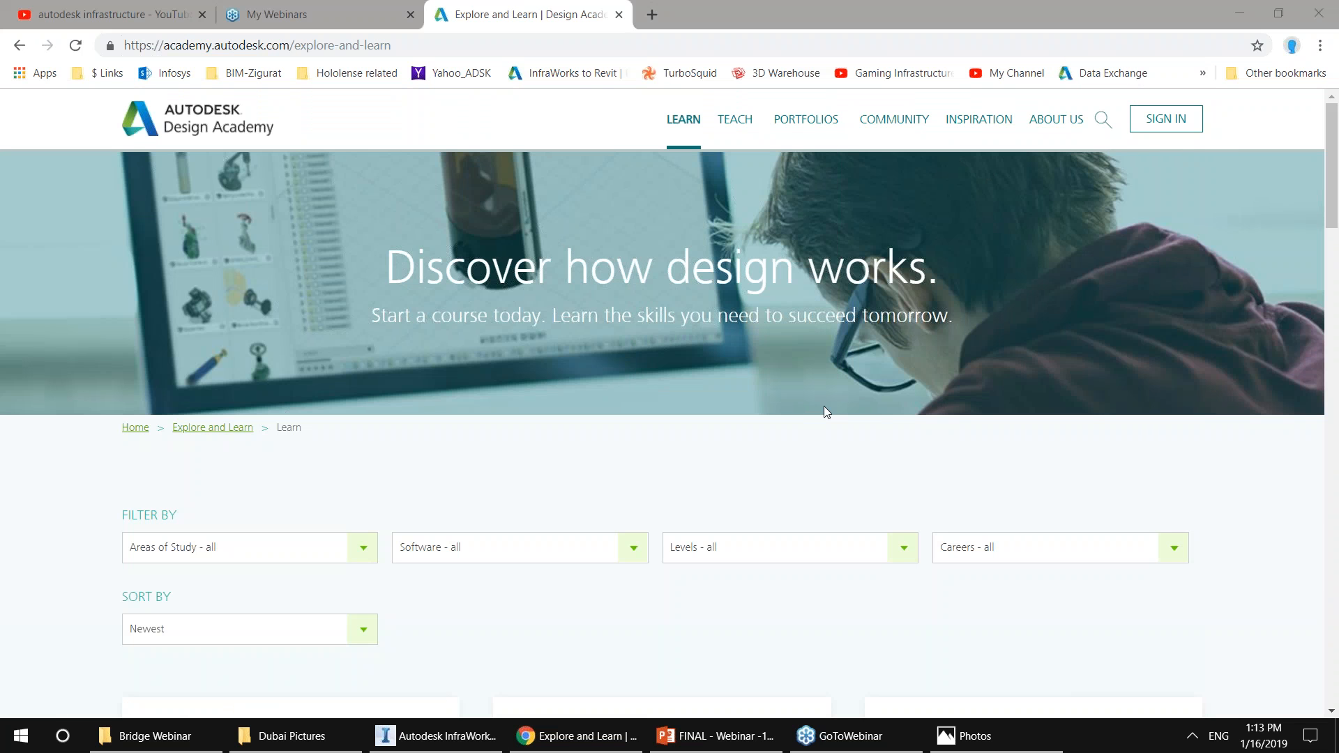
{"action": "left_click", "coordinate": [556, 558]}
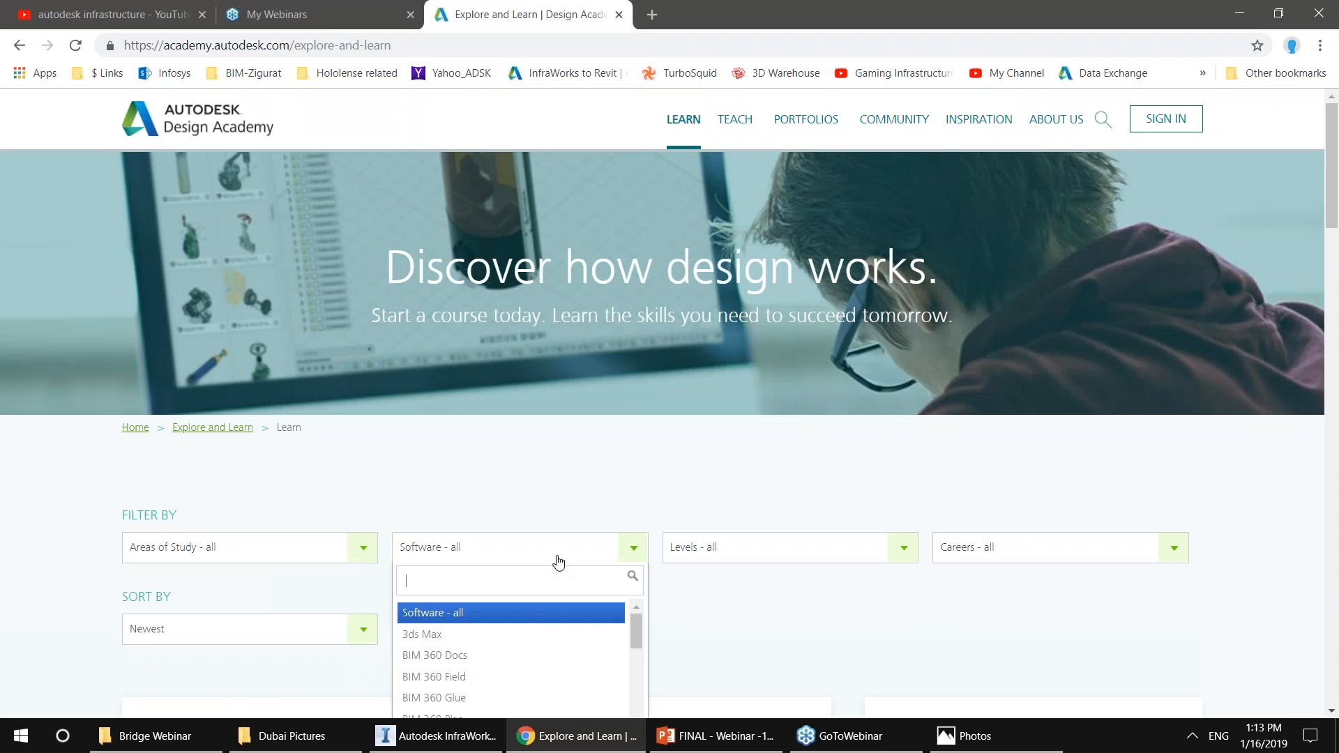
{"action": "scroll", "coordinate": [561, 646], "scroll_direction": "down", "scroll_amount": 3}
{"action": "type", "text": "revit"}
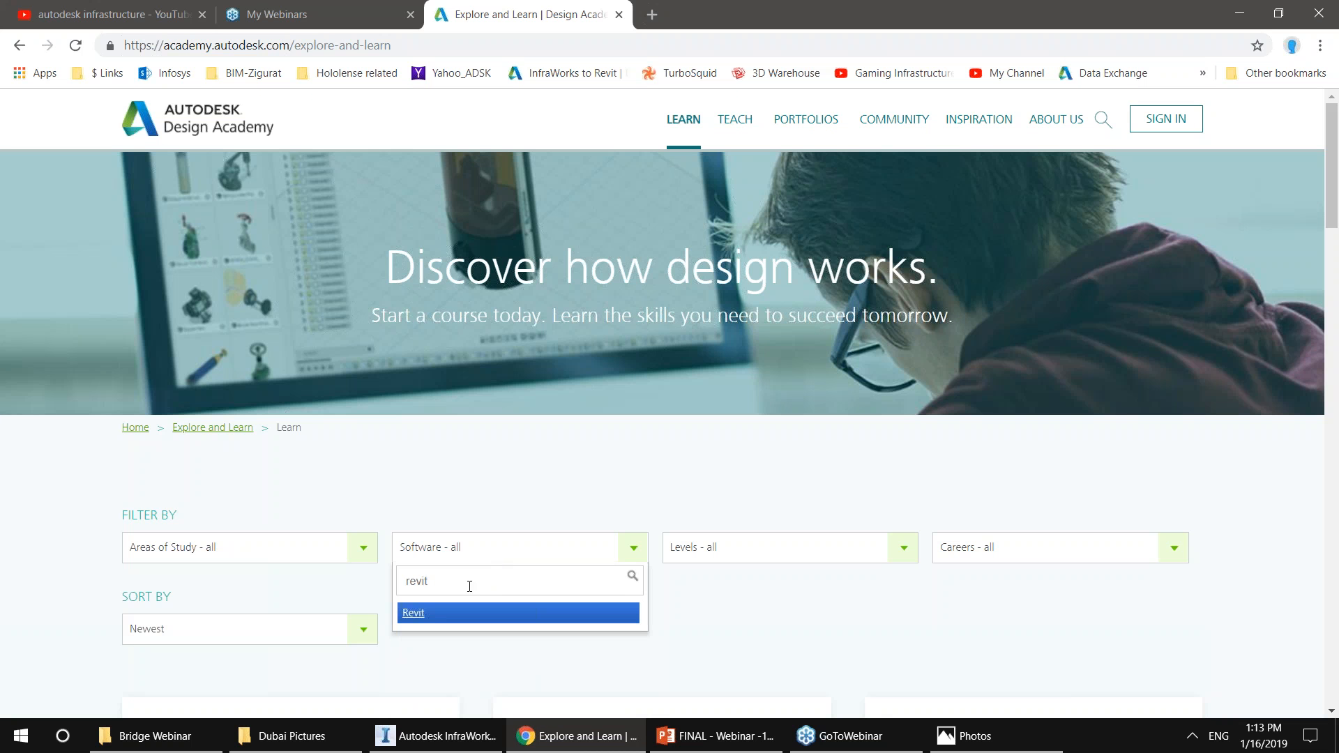
{"action": "left_click", "coordinate": [430, 640]}
{"action": "left_click", "coordinate": [443, 563]}
{"action": "type", "text": "rev"}
{"action": "left_click", "coordinate": [442, 615]}
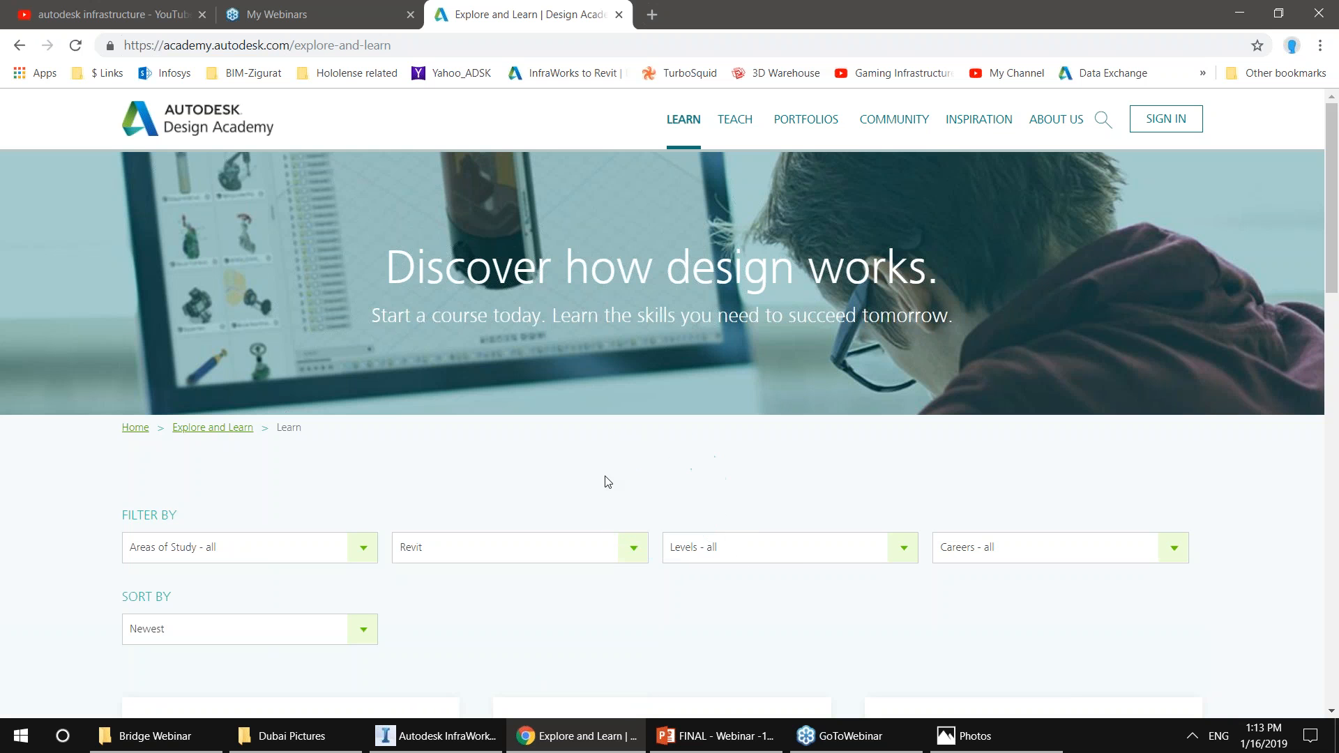
Look through the filtered Revit courses, checking their topics, levels and durations, and return to the catalogue's filters.
{"action": "scroll", "coordinate": [697, 532], "scroll_direction": "down", "scroll_amount": 4}
{"action": "scroll", "coordinate": [666, 532], "scroll_direction": "down", "scroll_amount": 4}
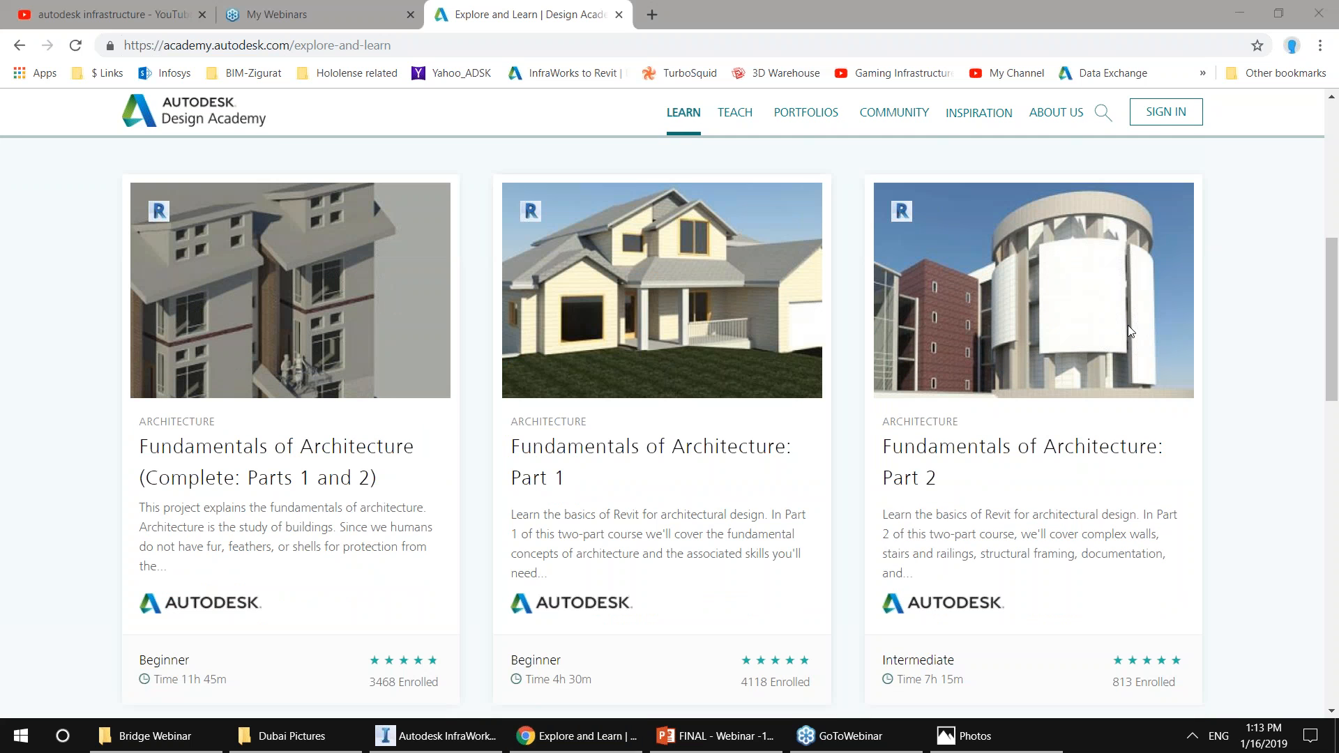
{"action": "scroll", "coordinate": [671, 388], "scroll_direction": "down", "scroll_amount": 8}
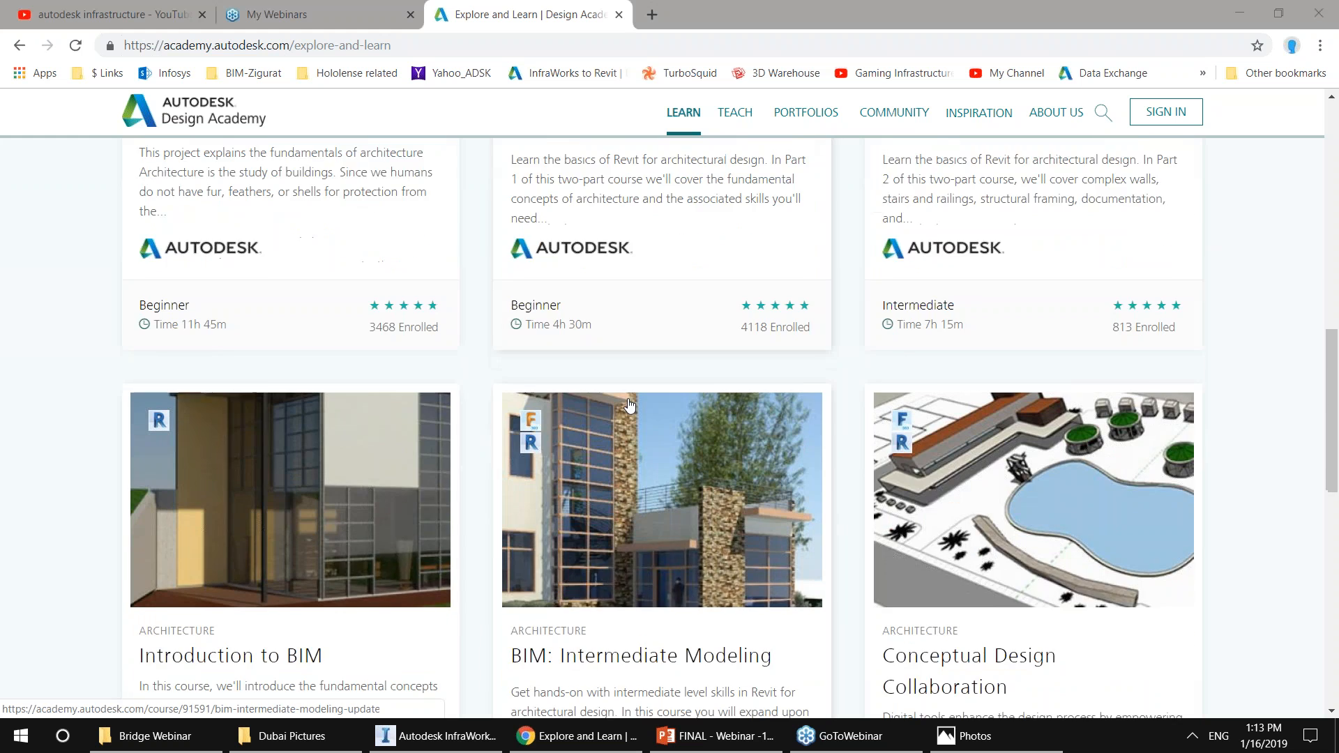
{"action": "scroll", "coordinate": [671, 388], "scroll_direction": "down", "scroll_amount": 7}
{"action": "scroll", "coordinate": [667, 353], "scroll_direction": "up", "scroll_amount": 3}
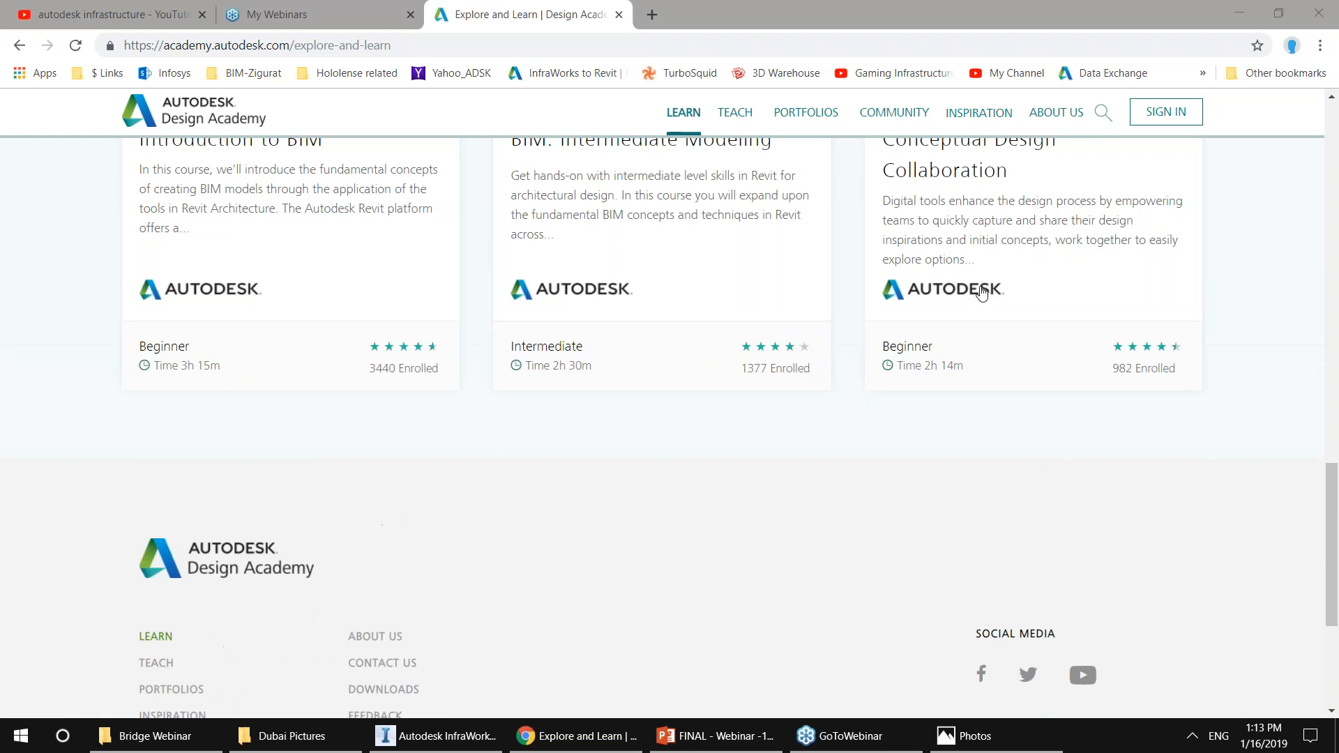
{"action": "scroll", "coordinate": [989, 260], "scroll_direction": "up", "scroll_amount": 7}
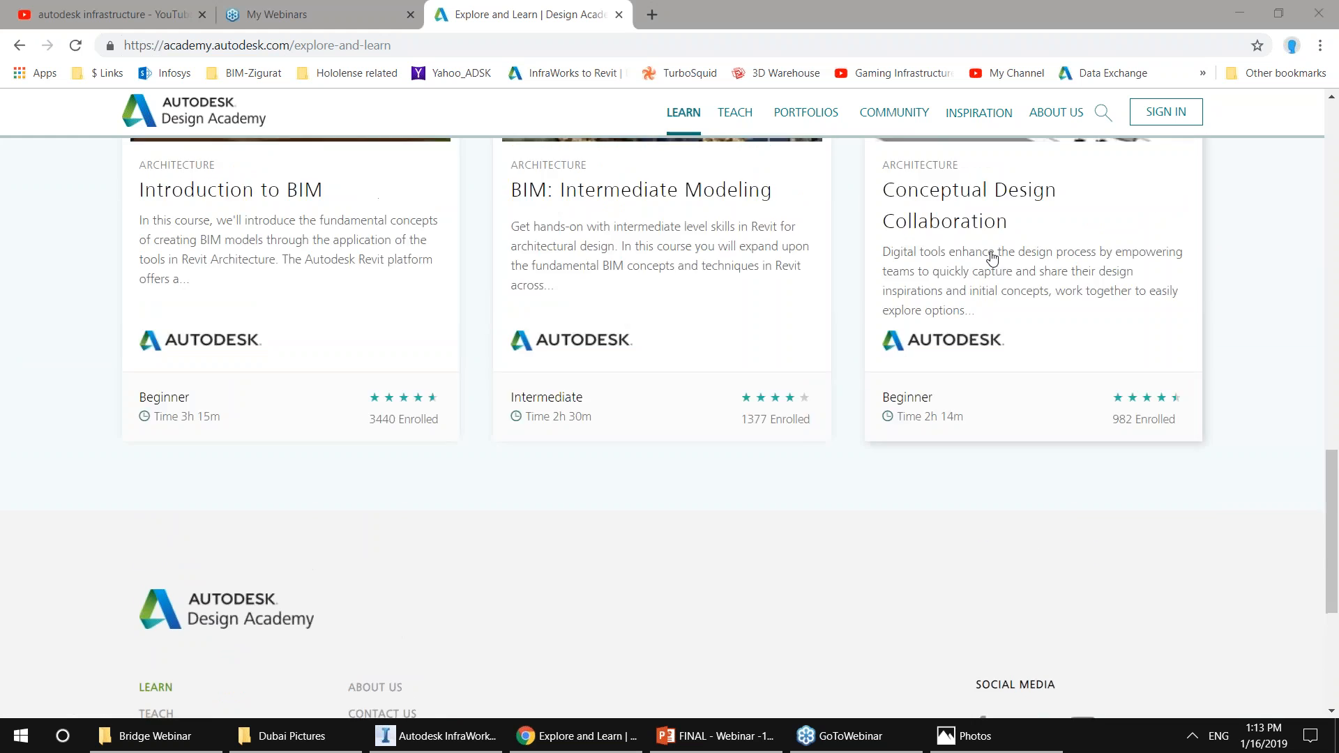
{"action": "scroll", "coordinate": [947, 258], "scroll_direction": "up", "scroll_amount": 12}
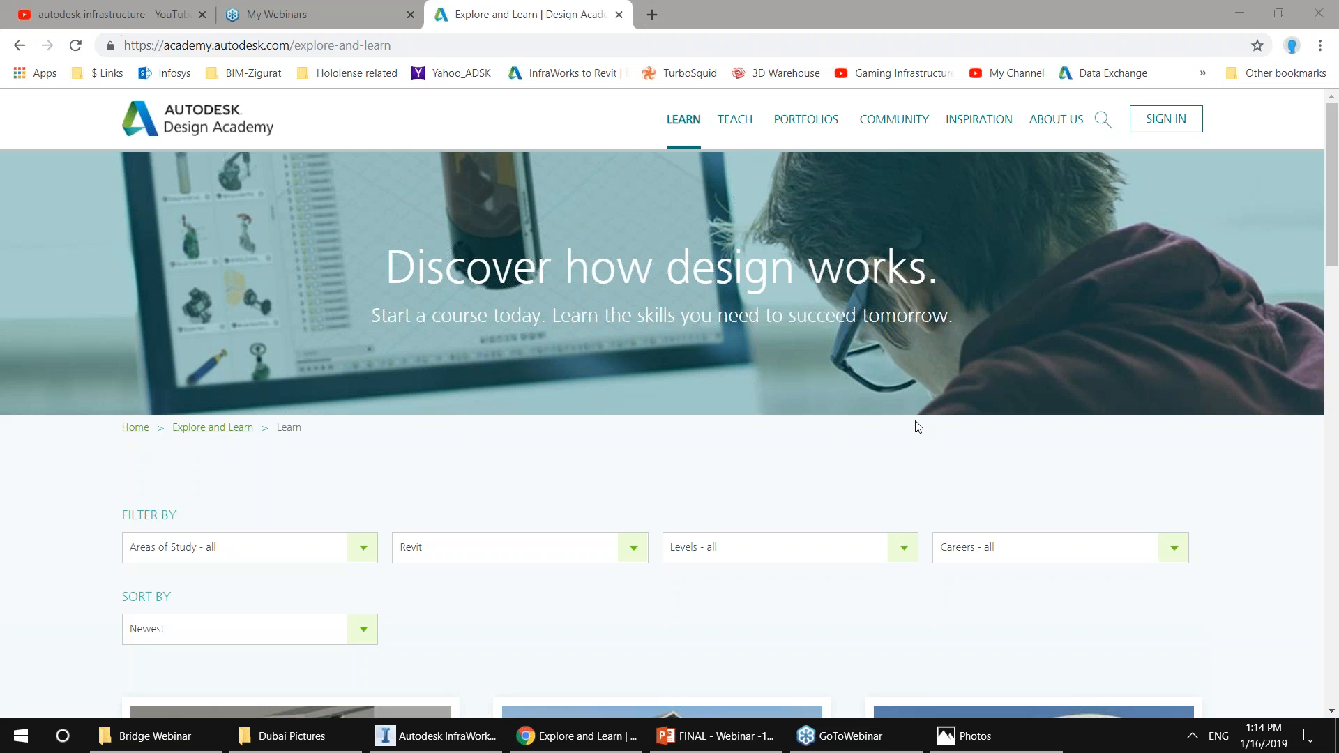
Switch to InfraWorks and draw a water area passing under the bridge, alongside the curved lower road.
{"action": "left_click", "coordinate": [436, 735]}
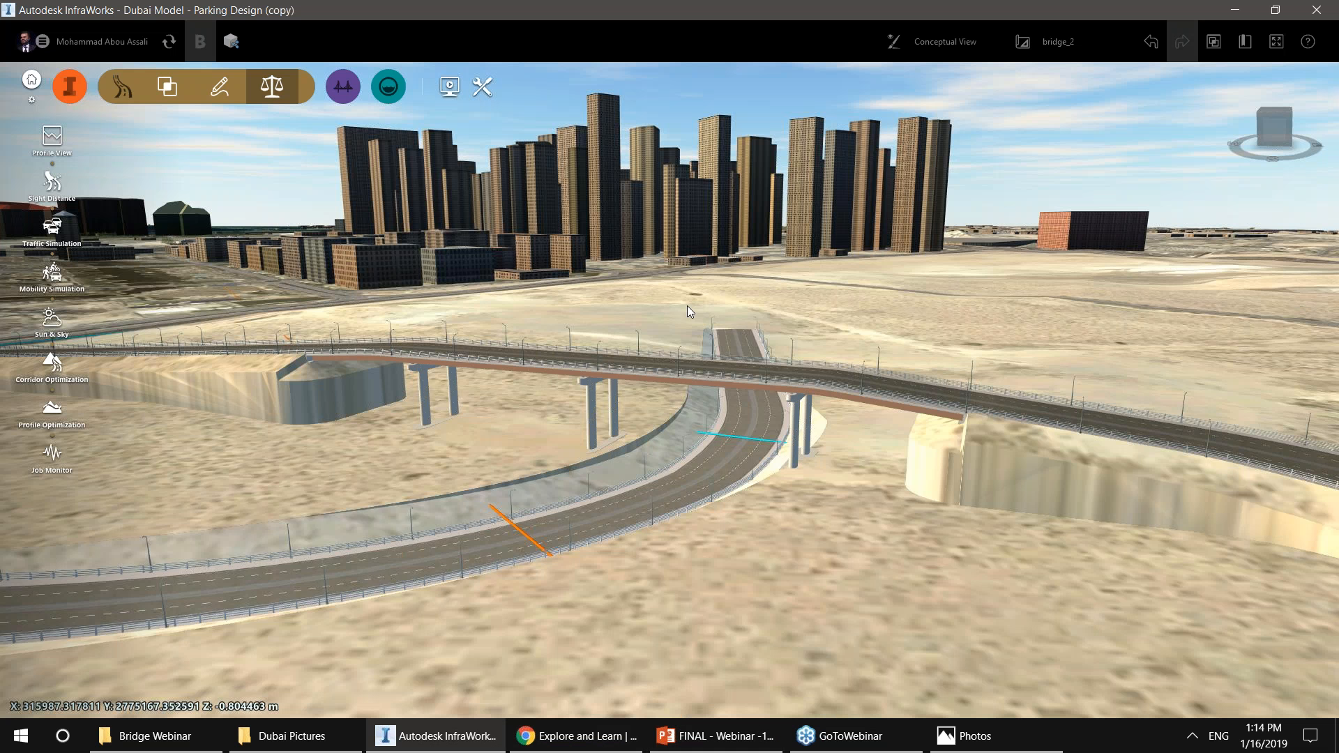
{"action": "left_click", "coordinate": [71, 87]}
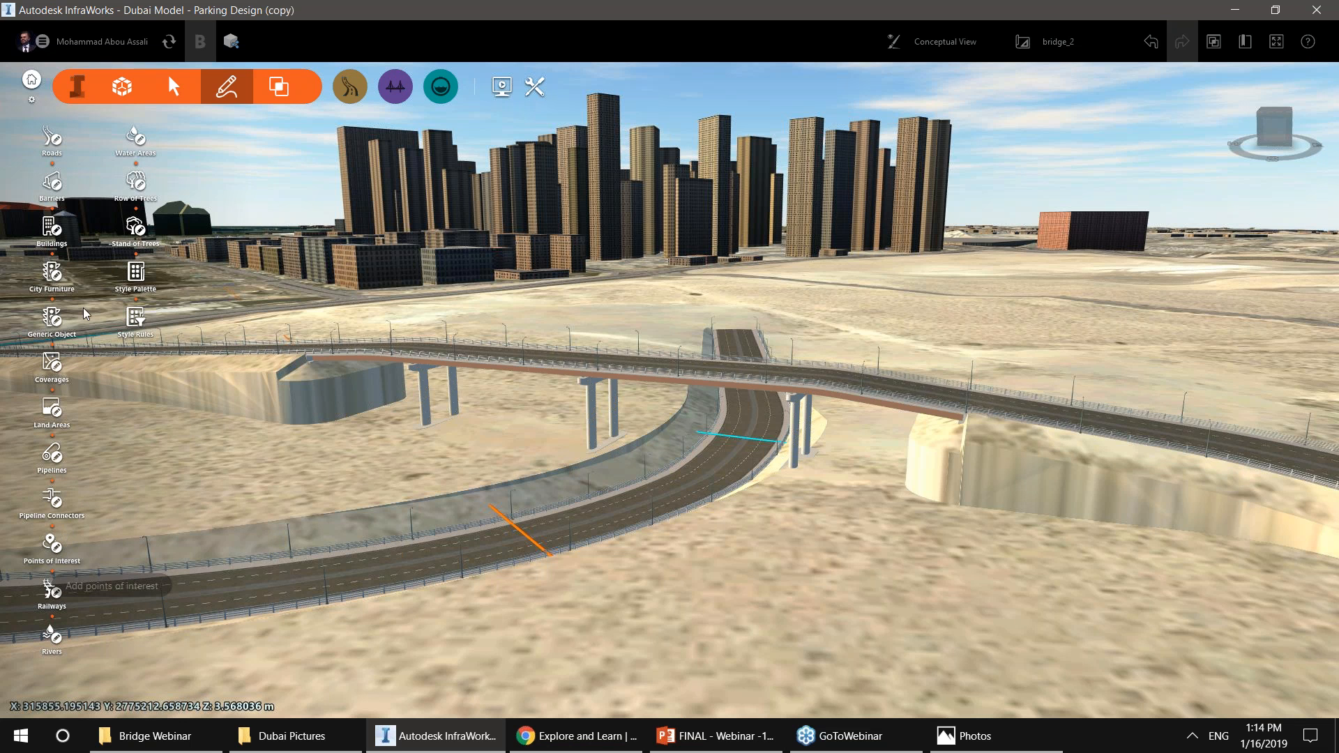
{"action": "left_click", "coordinate": [145, 154]}
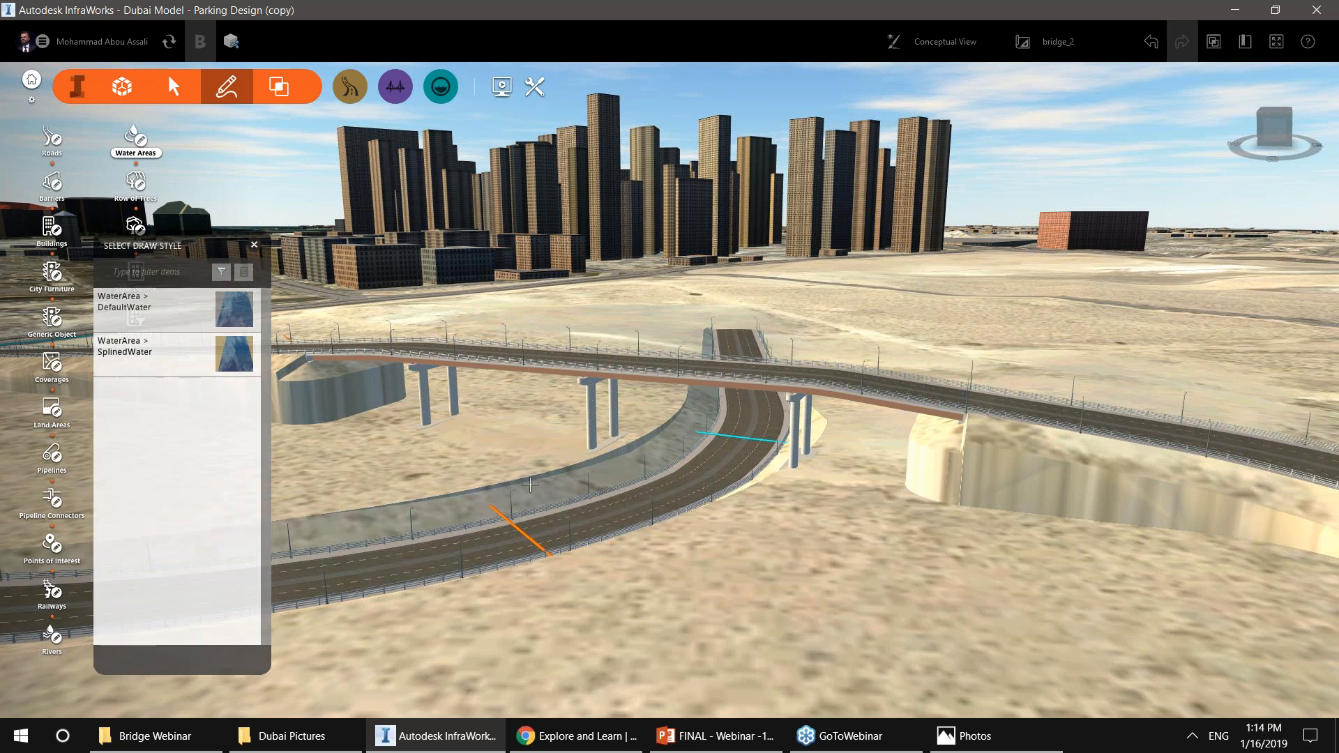
{"action": "scroll", "coordinate": [491, 482], "scroll_direction": "down", "scroll_amount": 1}
{"action": "scroll", "coordinate": [491, 482], "scroll_direction": "down", "scroll_amount": 2}
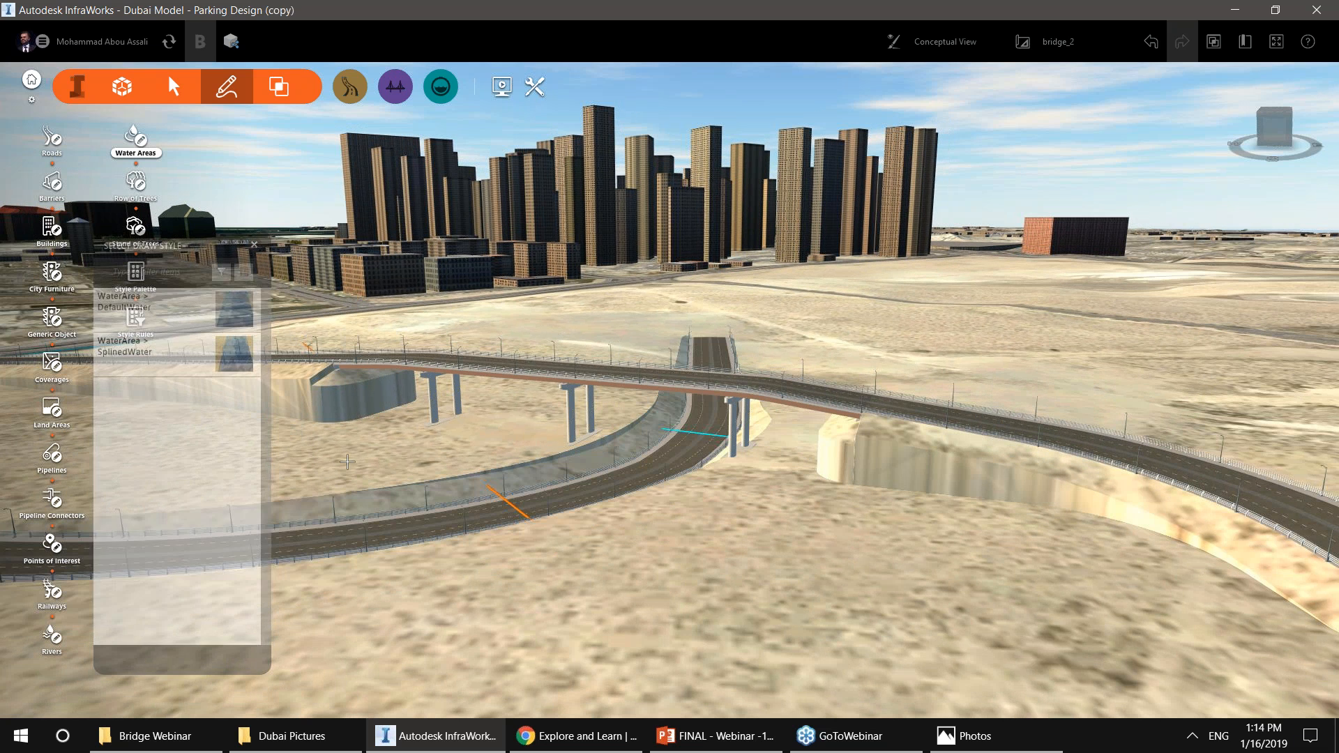
{"action": "left_click", "coordinate": [492, 429]}
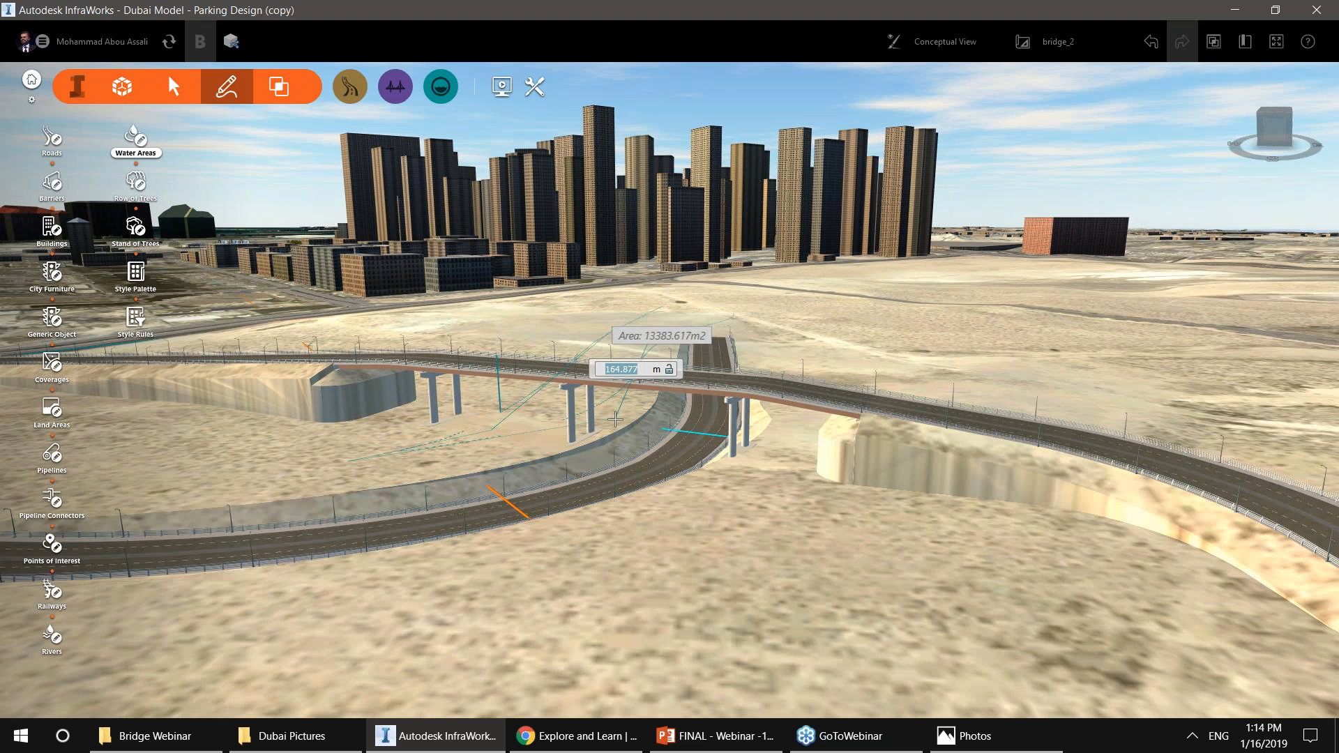
{"action": "left_click", "coordinate": [577, 452]}
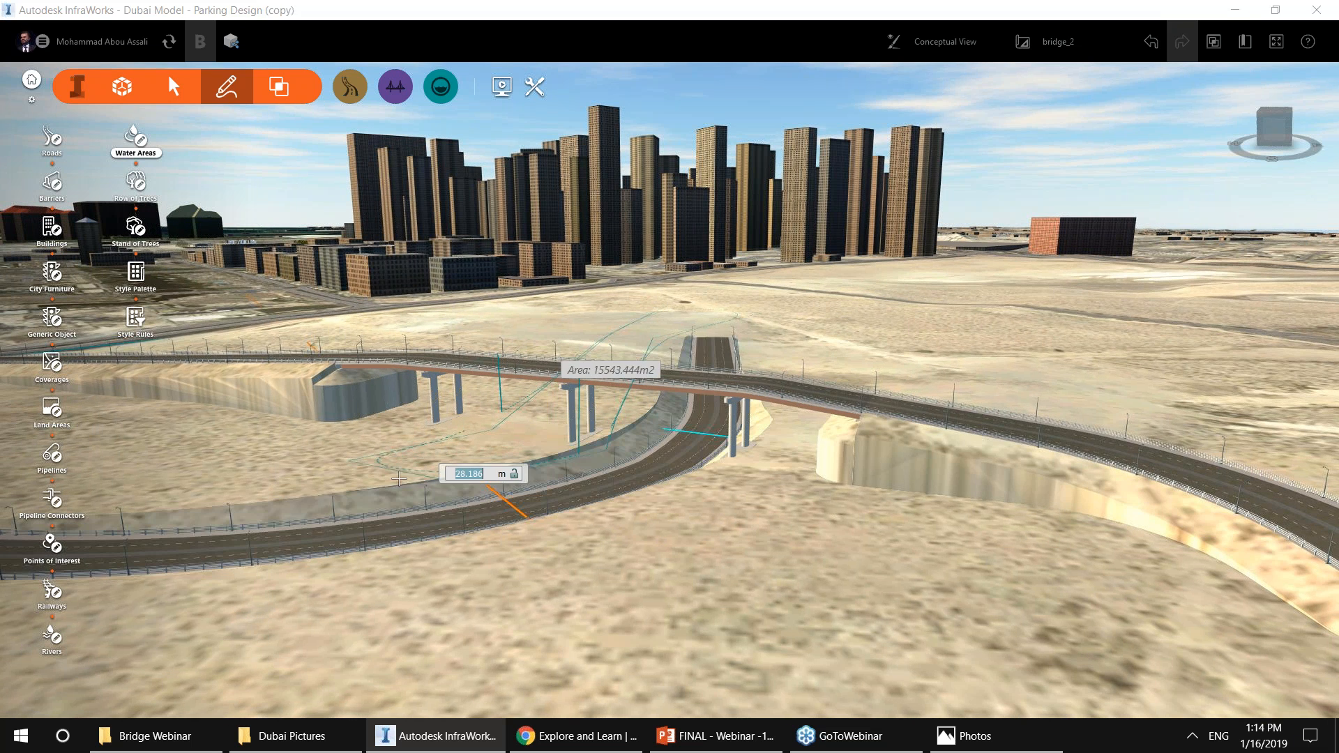
{"action": "double_click", "coordinate": [245, 487]}
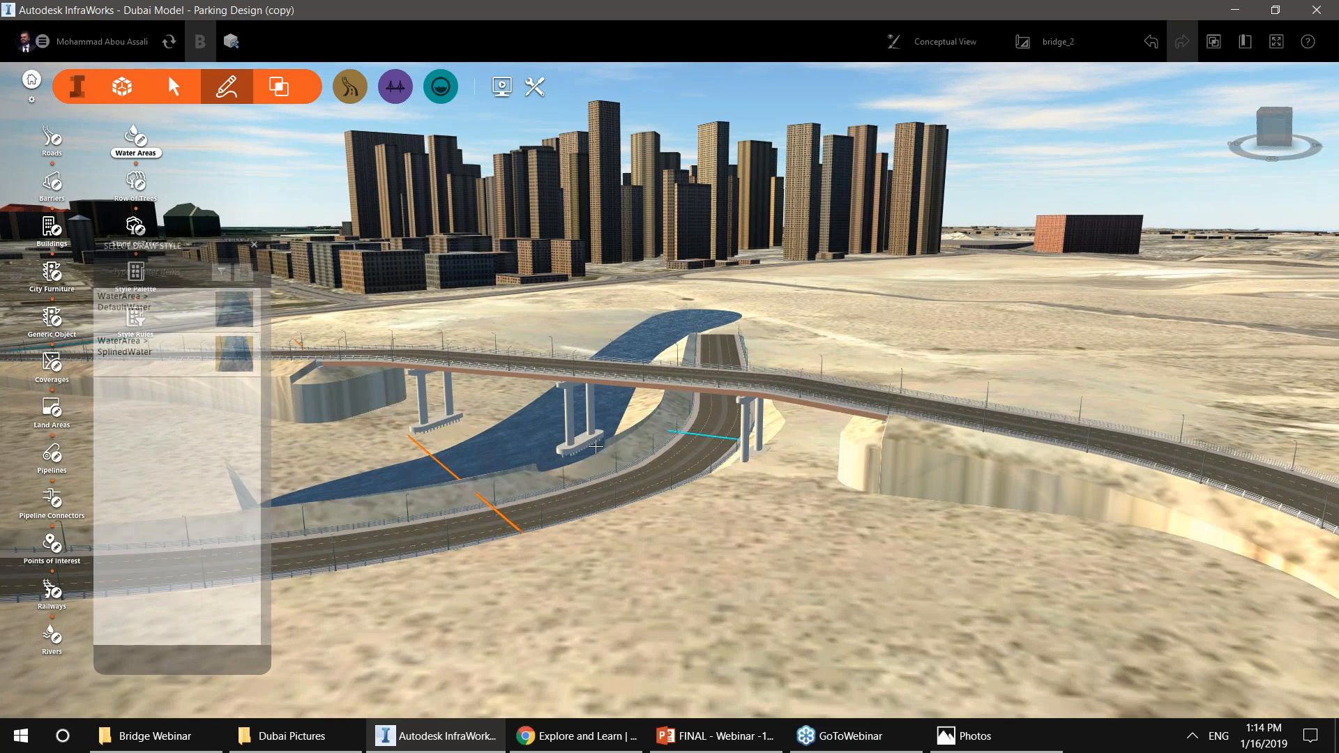
Examine the bridge piers standing in the water and their pile foundations from above and below the ground.
{"action": "scroll", "coordinate": [591, 445], "scroll_direction": "up", "scroll_amount": 5}
{"action": "mouse_move", "coordinate": [539, 491]}
{"action": "left_mouse_down"}
{"action": "mouse_move", "coordinate": [488, 418]}
{"action": "mouse_move", "coordinate": [391, 446]}
{"action": "mouse_move", "coordinate": [251, 314]}
{"action": "mouse_move", "coordinate": [193, 313]}
{"action": "left_mouse_up"}
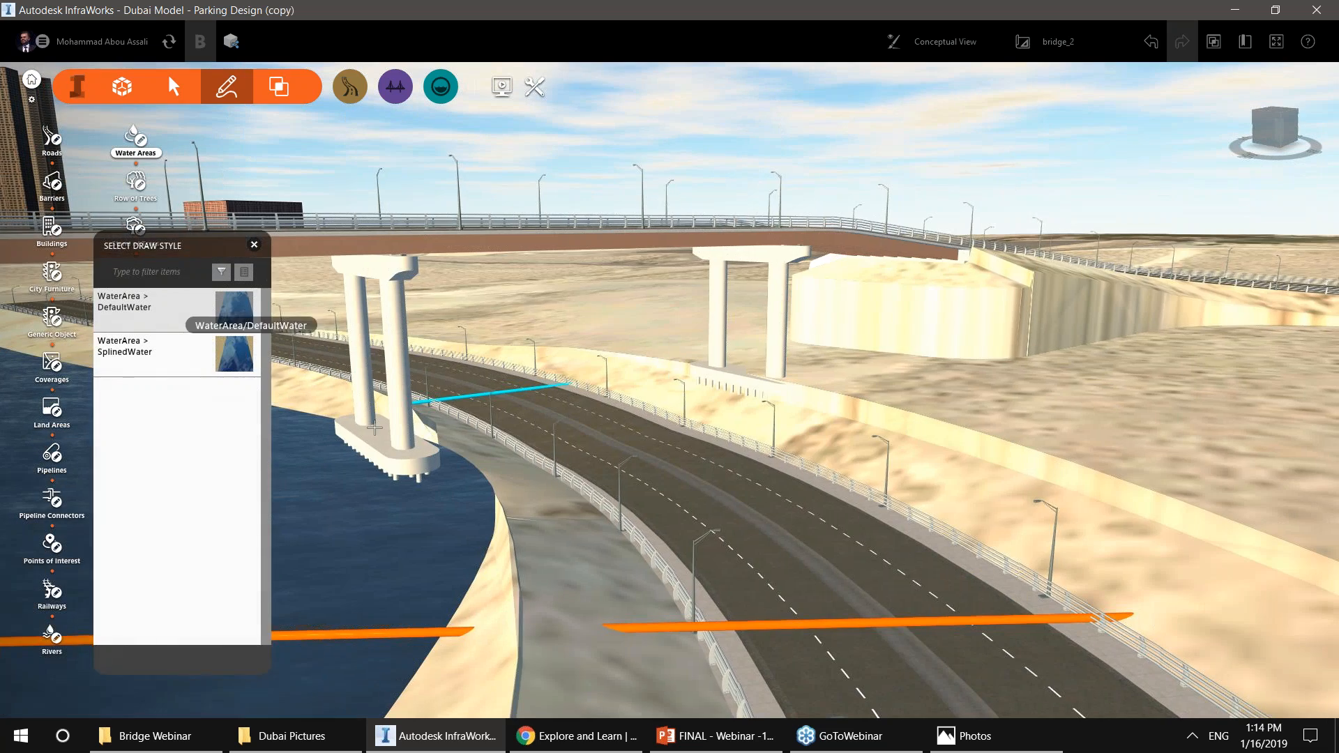
{"action": "scroll", "coordinate": [395, 473], "scroll_direction": "up", "scroll_amount": 5}
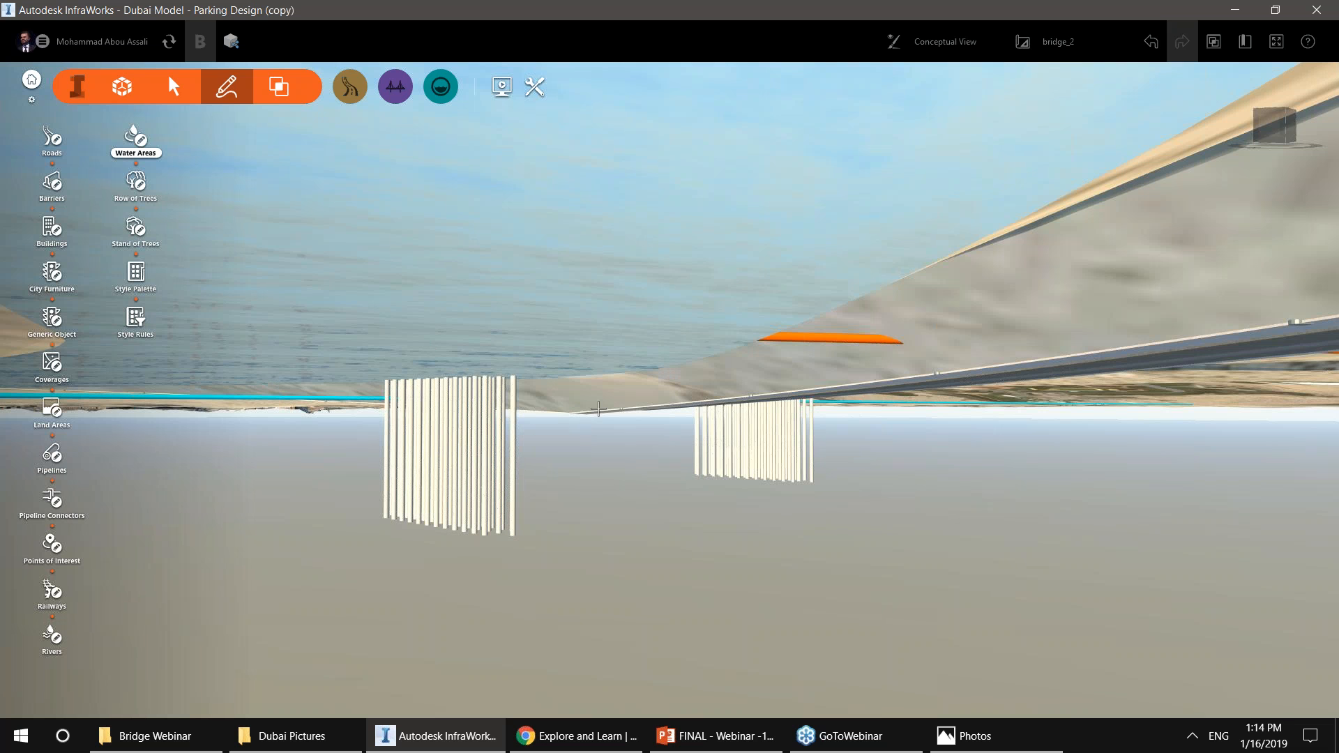
{"action": "left_click_drag", "start_coordinate": [587, 417], "coordinate": [517, 462]}
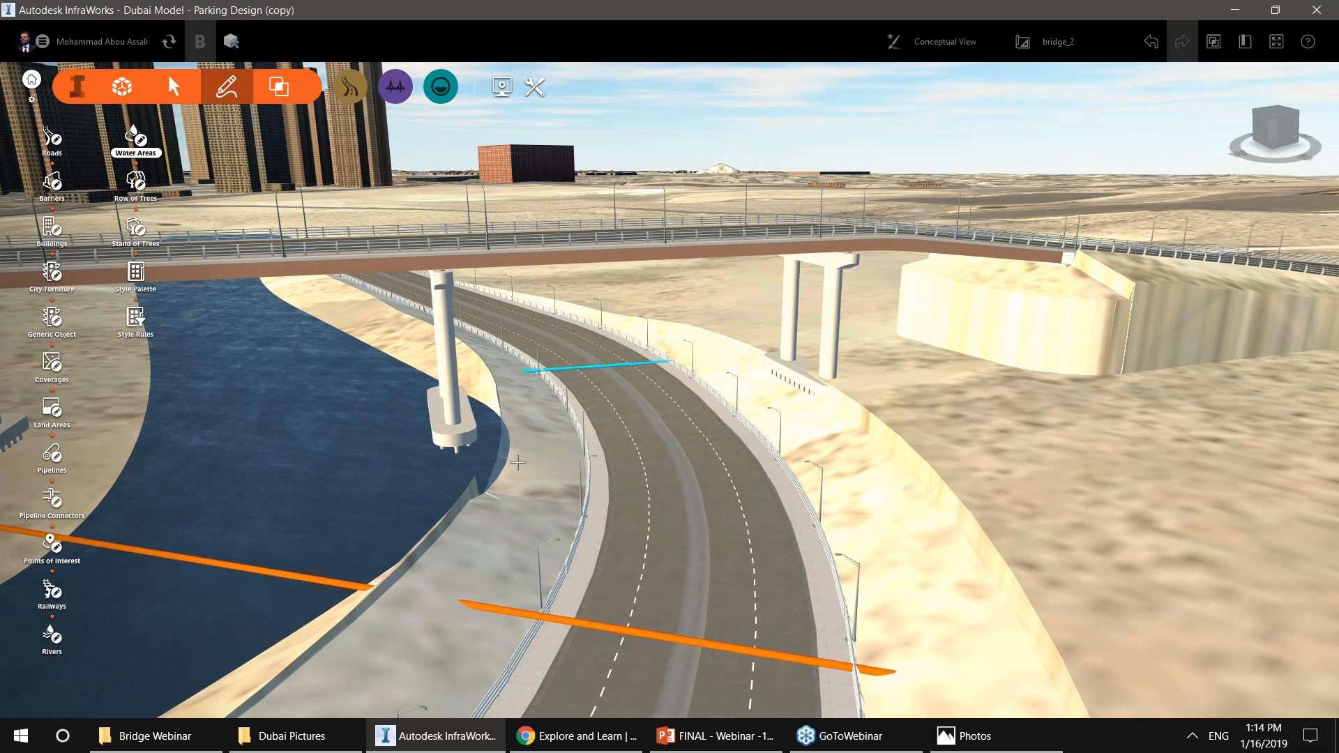
{"action": "middle_click_drag", "start_coordinate": [380, 490], "coordinate": [663, 406]}
{"action": "left_click_drag", "start_coordinate": [392, 523], "coordinate": [358, 517]}
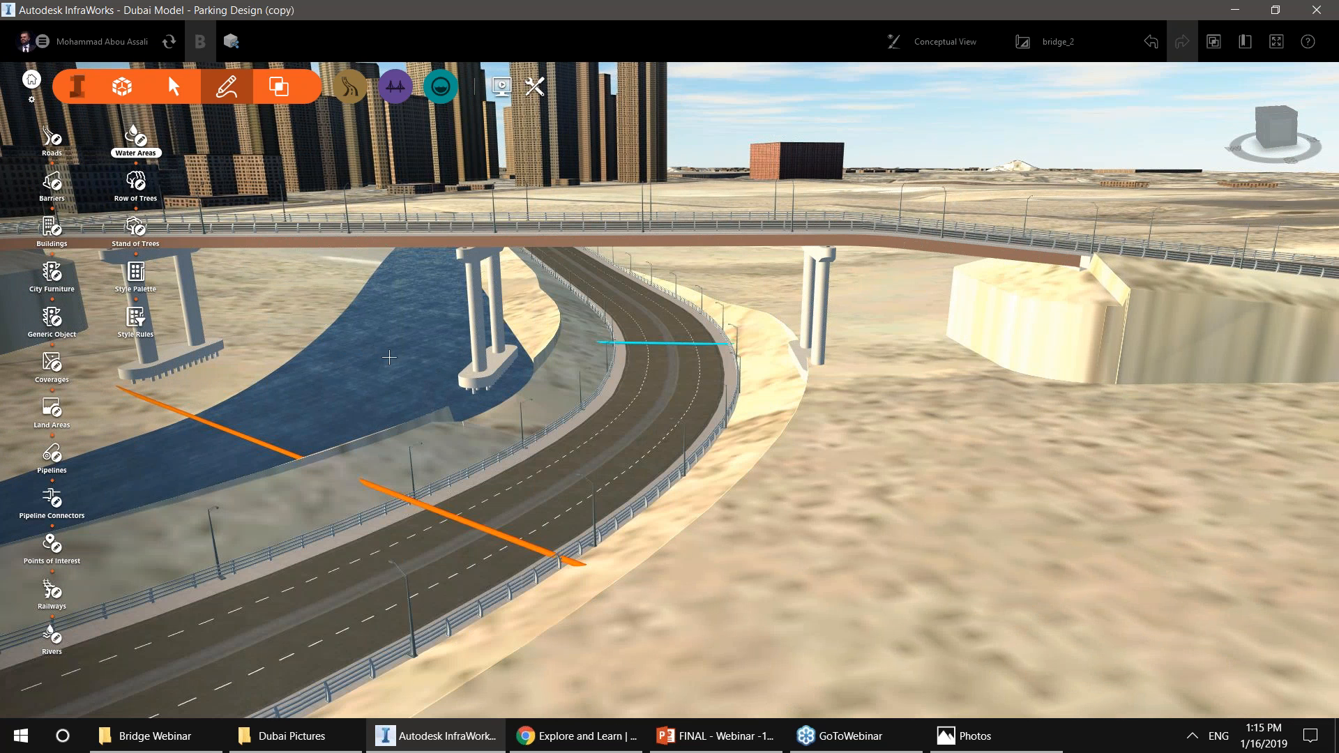
{"action": "right_click_drag", "start_coordinate": [428, 352], "coordinate": [465, 462]}
{"action": "left_click_drag", "start_coordinate": [399, 462], "coordinate": [221, 421]}
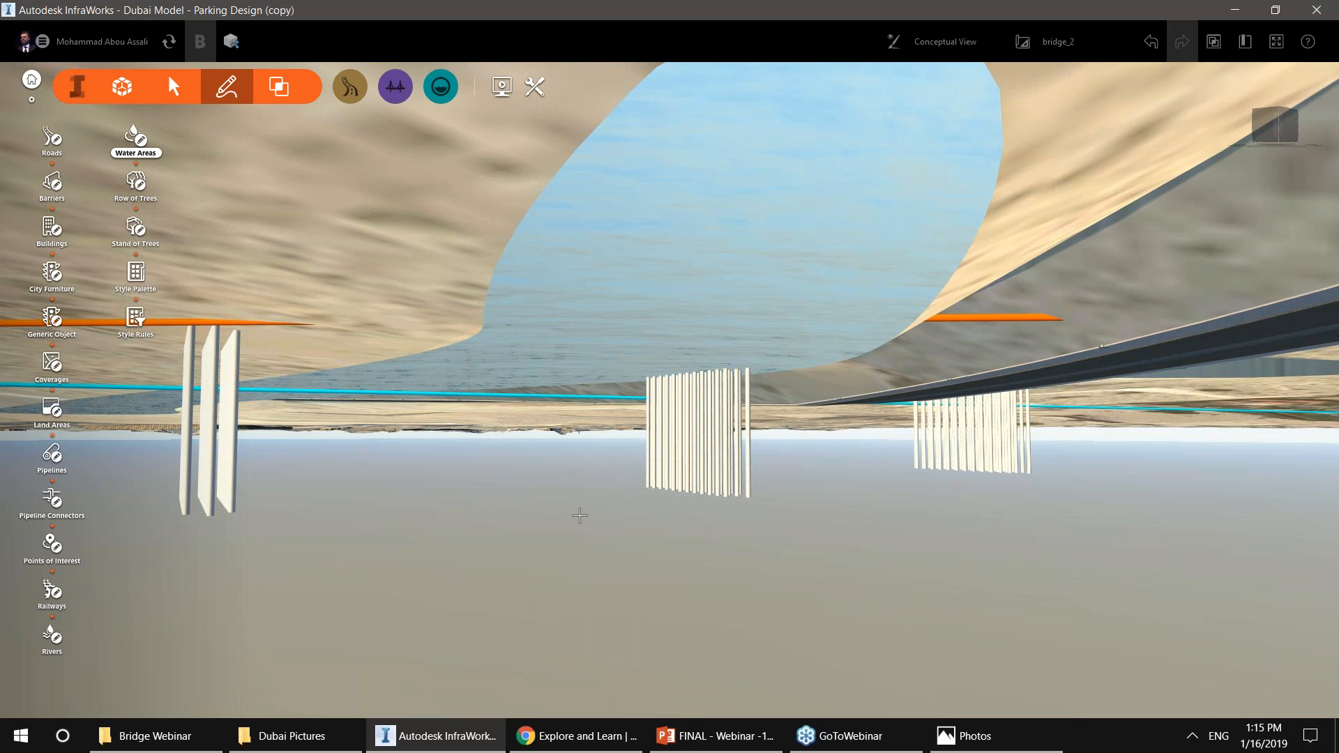
{"action": "left_click_drag", "start_coordinate": [637, 464], "coordinate": [466, 507]}
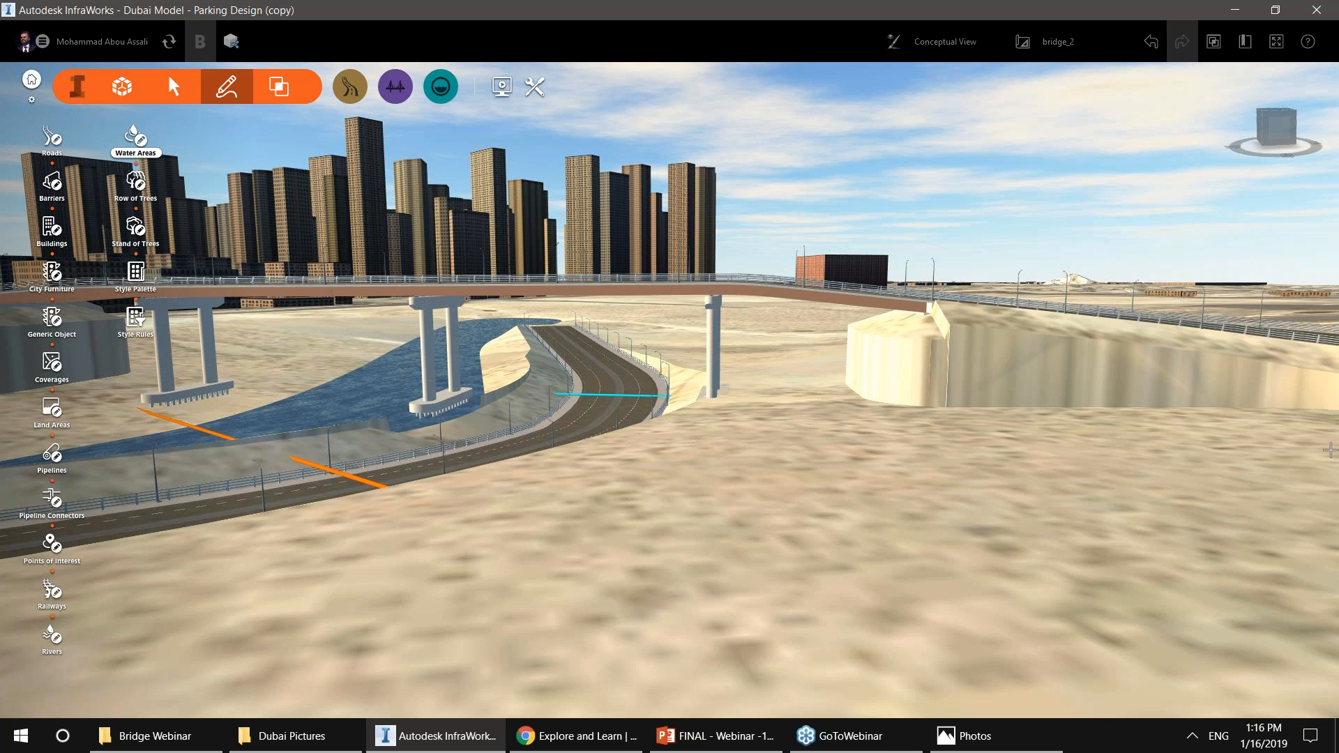
{"action": "left_click", "coordinate": [1320, 443]}
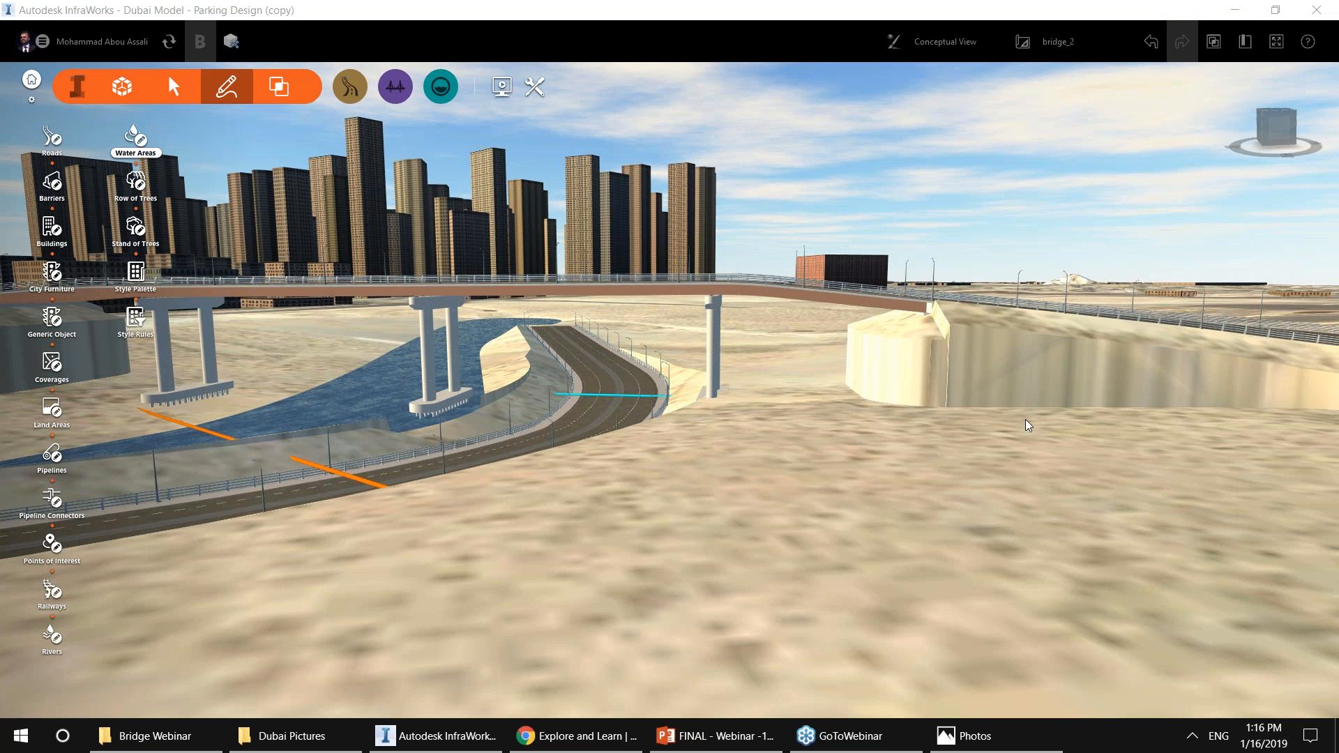
Switch to the PowerPoint webinar presentation and exit the slide show running at the Structural Bridge Analysis slide.
{"action": "left_click", "coordinate": [763, 729]}
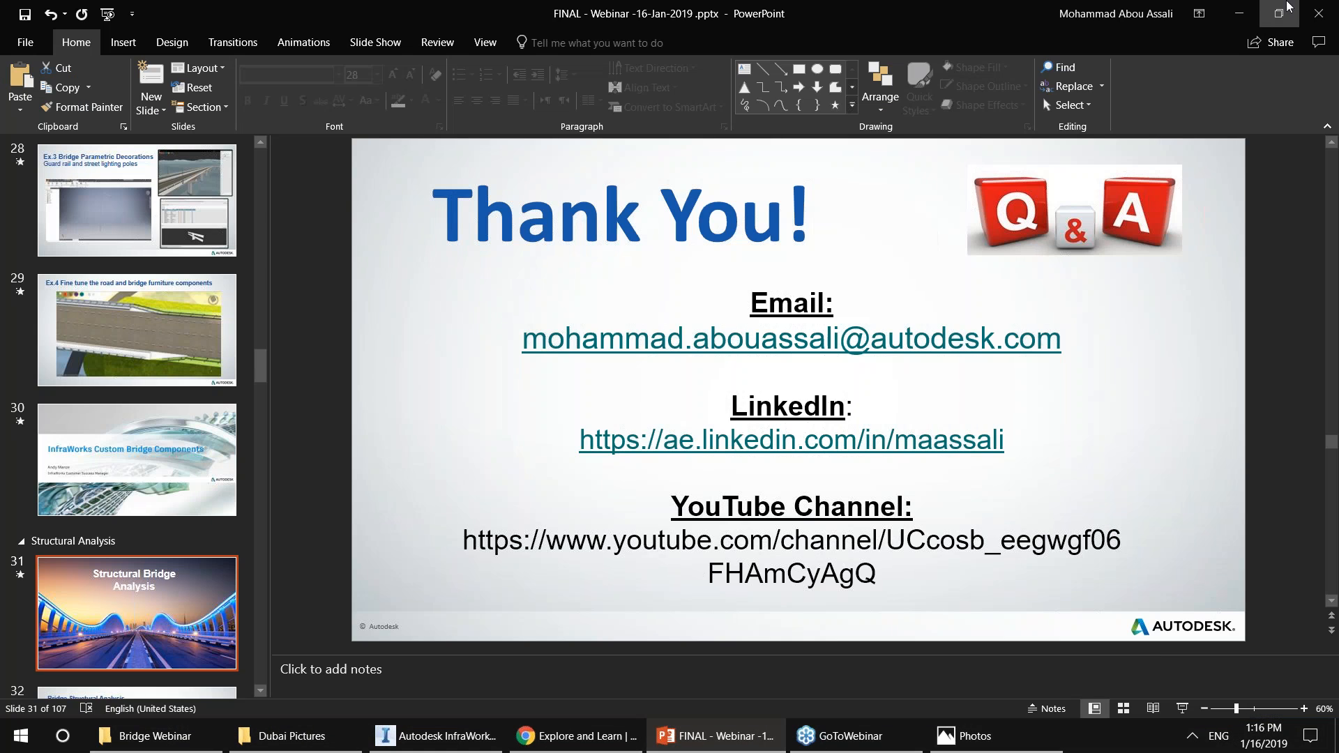
{"action": "left_click", "coordinate": [1240, 14]}
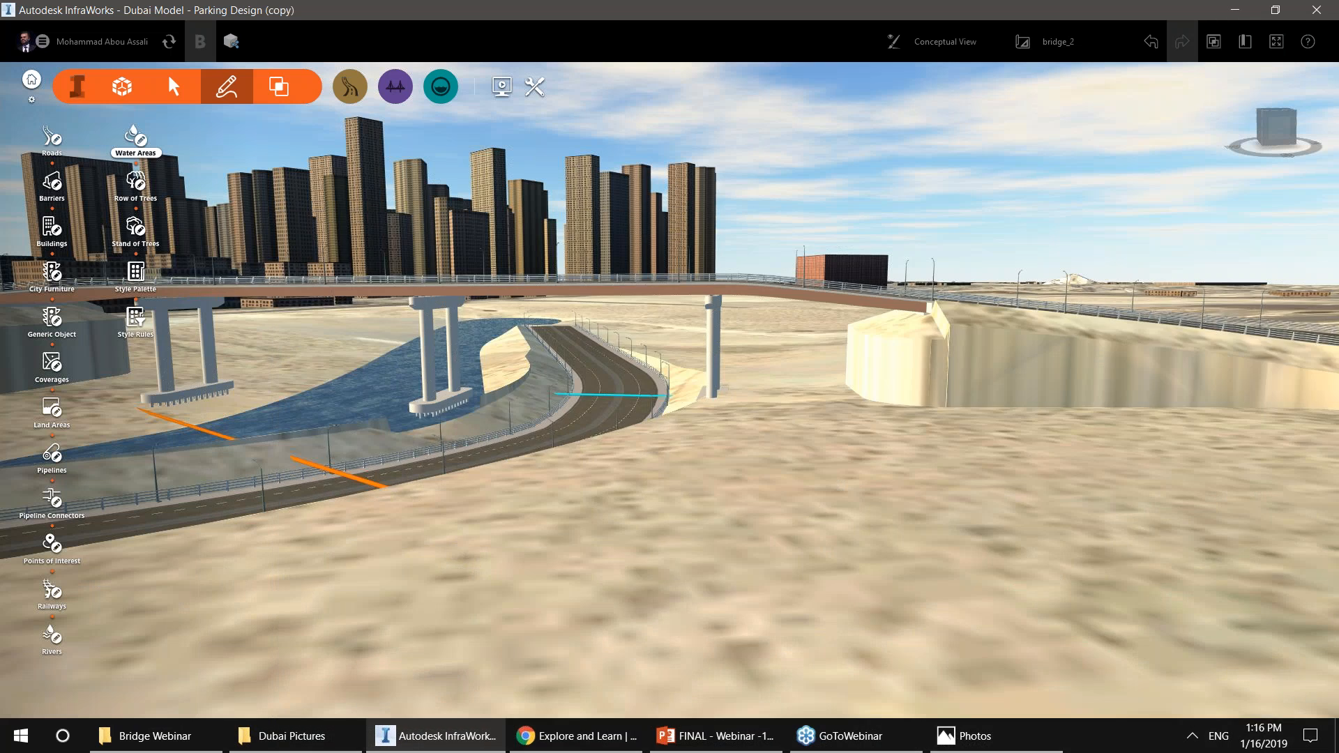
{"action": "left_click", "coordinate": [1250, 9]}
{"action": "left_click", "coordinate": [1248, 11]}
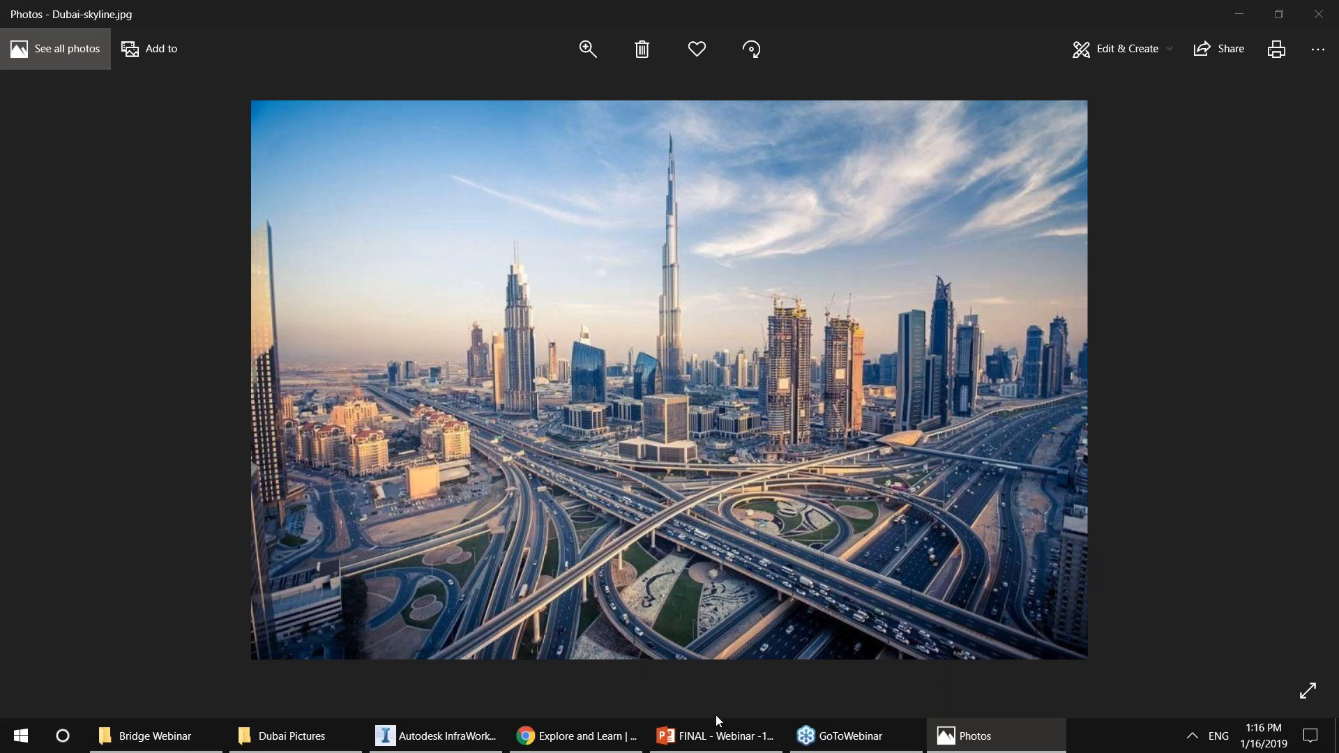
{"action": "left_click", "coordinate": [692, 726]}
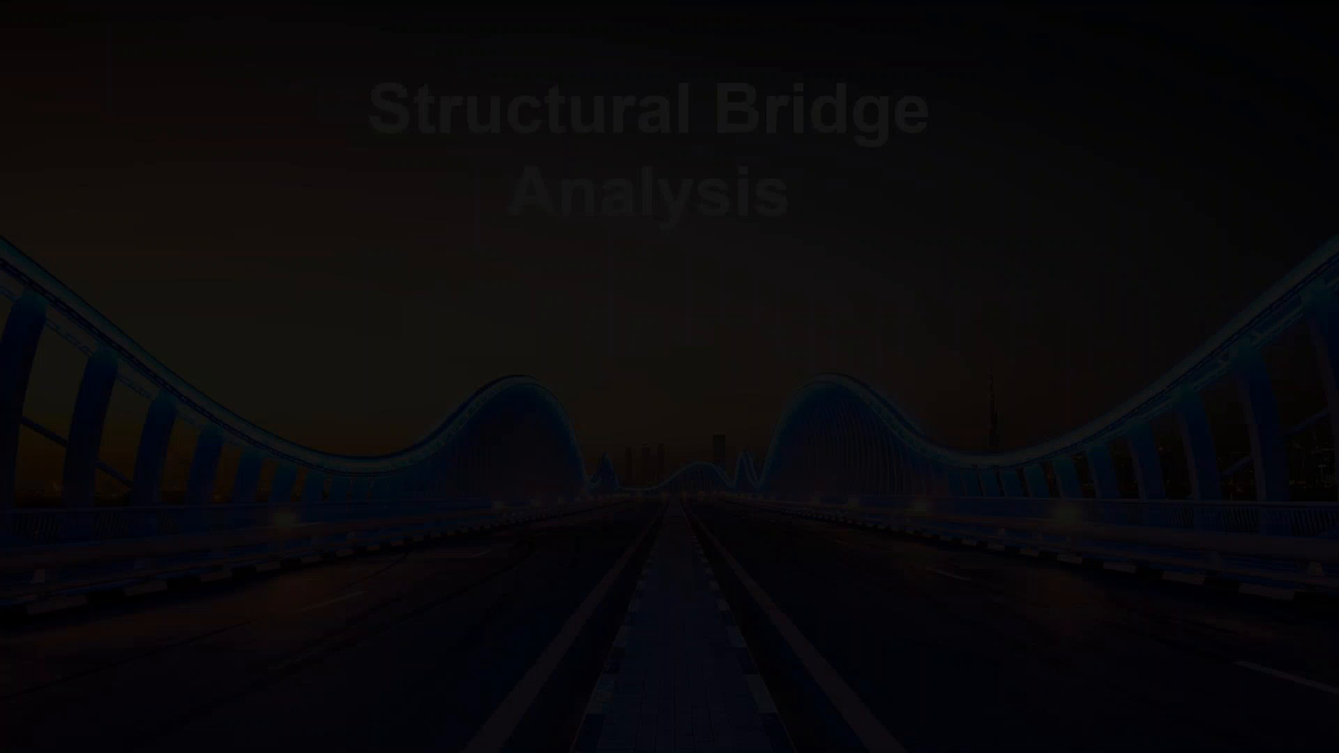
{"action": "key", "text": "Escape"}
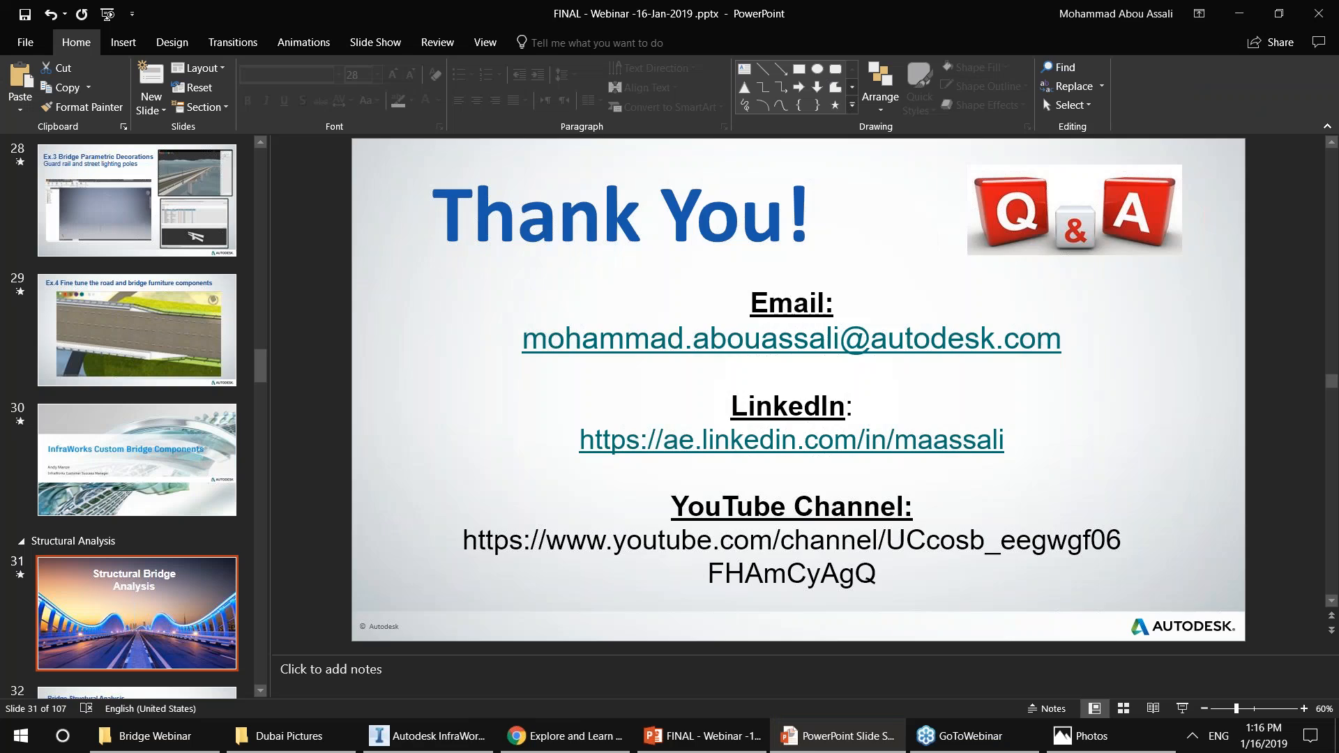
Expand the Concluding Slides section in the slide list and select the closing Thank You slide, number 72.
{"action": "scroll", "coordinate": [730, 618], "scroll_direction": "down", "scroll_amount": 1}
{"action": "scroll", "coordinate": [233, 489], "scroll_direction": "down", "scroll_amount": 7}
{"action": "scroll", "coordinate": [233, 490], "scroll_direction": "down", "scroll_amount": 6}
{"action": "left_click", "coordinate": [21, 569]}
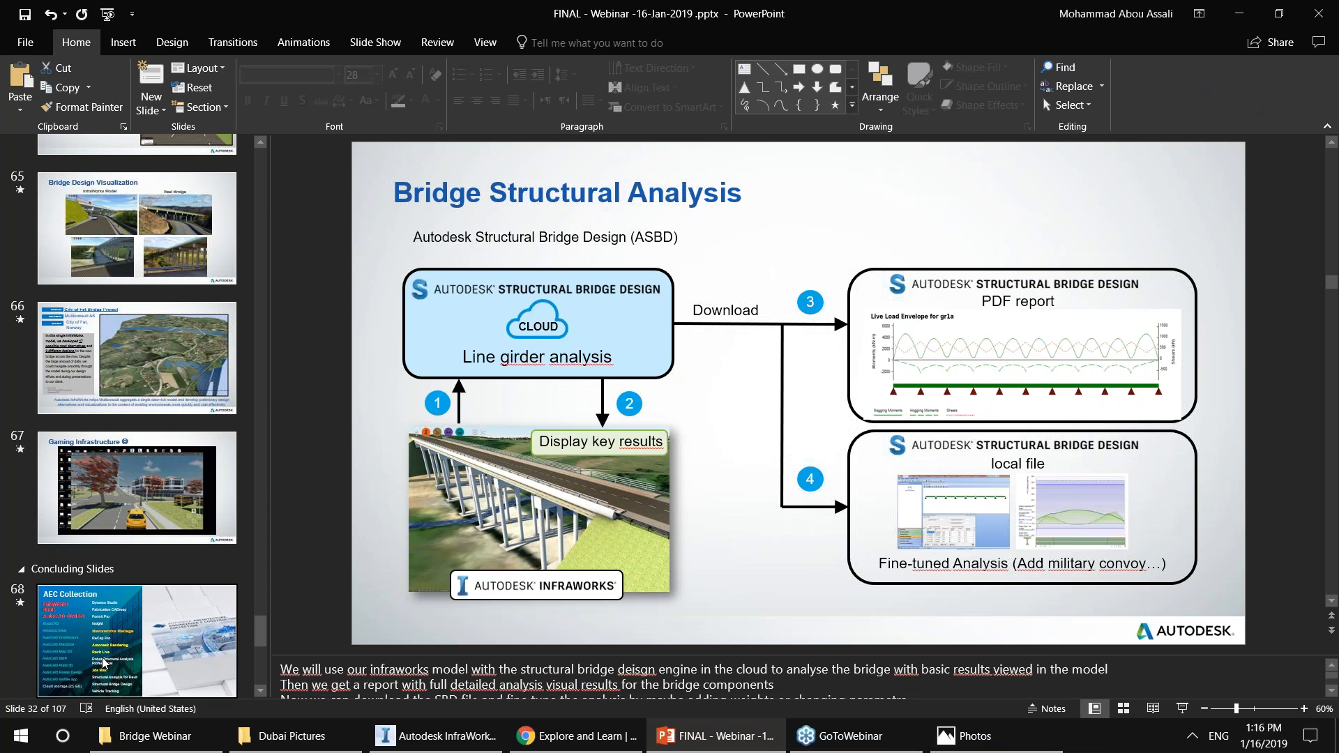
{"action": "scroll", "coordinate": [84, 612], "scroll_direction": "down", "scroll_amount": 2}
{"action": "scroll", "coordinate": [84, 611], "scroll_direction": "down", "scroll_amount": 3}
{"action": "left_click", "coordinate": [84, 612]}
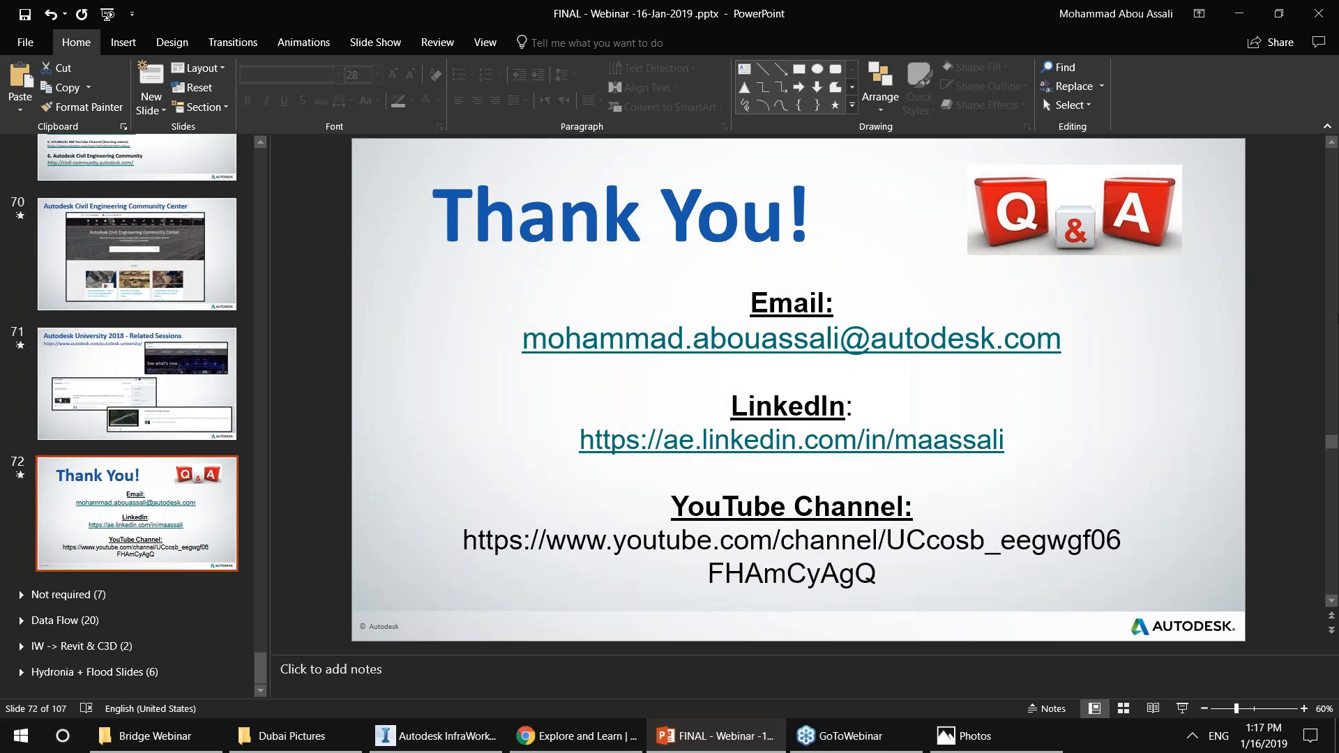